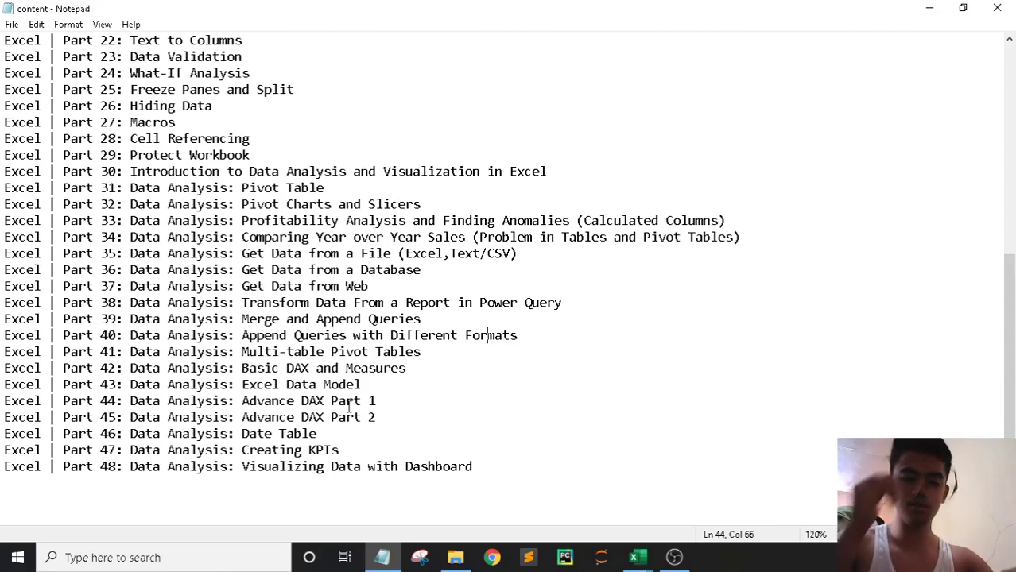
Step: Move from OBS and the course-list notes to File Explorer on the Videos folder
{"action": "left_click", "coordinate": [674, 560]}
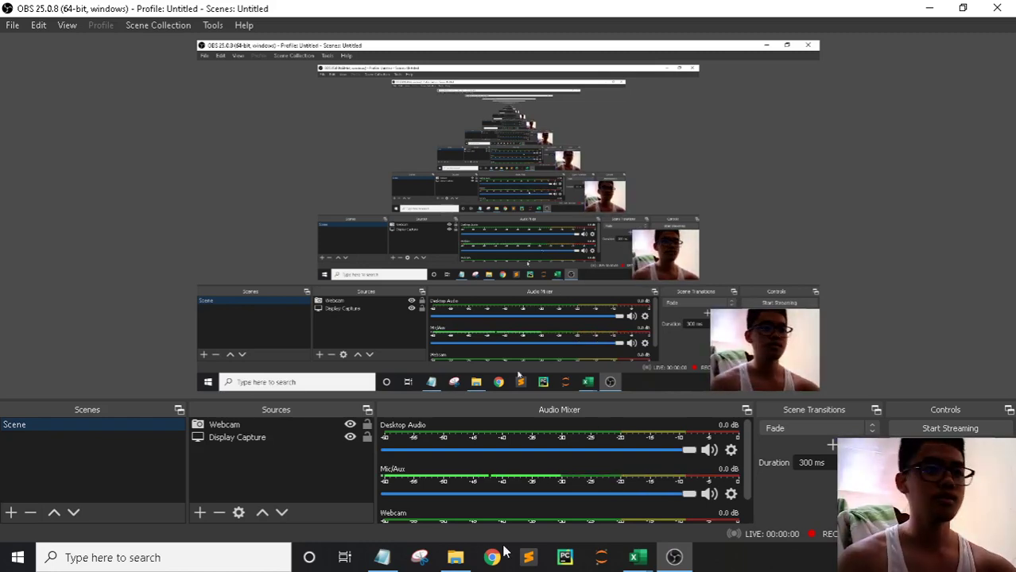
{"action": "left_click", "coordinate": [455, 557]}
{"action": "left_click", "coordinate": [383, 557]}
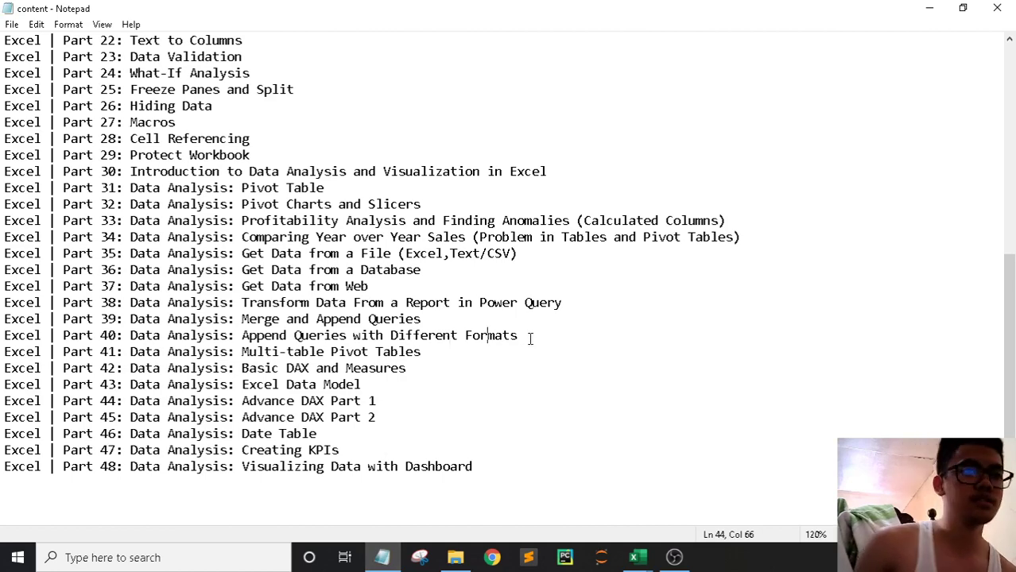
{"action": "left_click", "coordinate": [455, 556]}
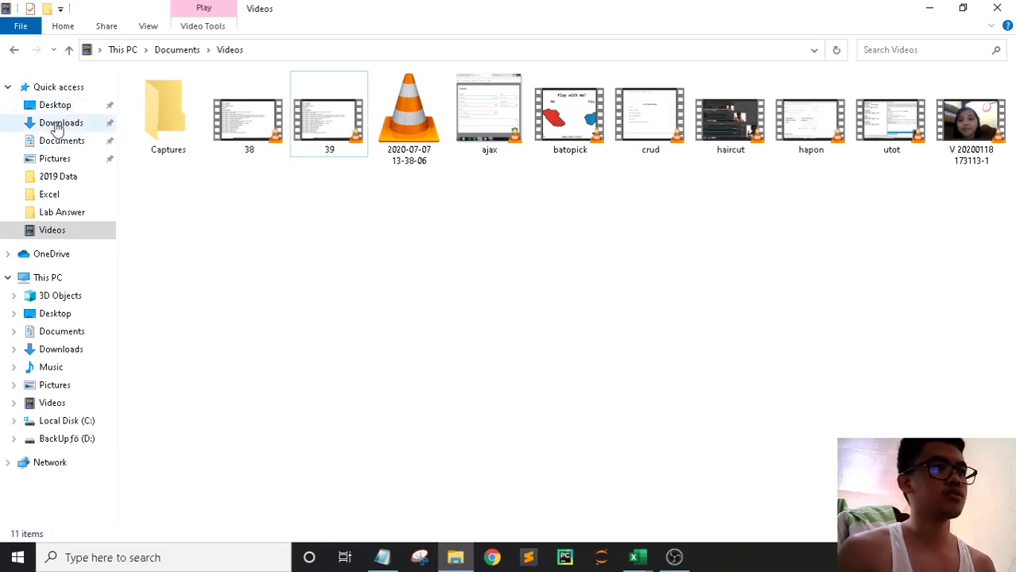
Step: Open Desktop > Online Courses > MS Excel Exam Guide, checking Part 40 in the notes
{"action": "left_click", "coordinate": [68, 104]}
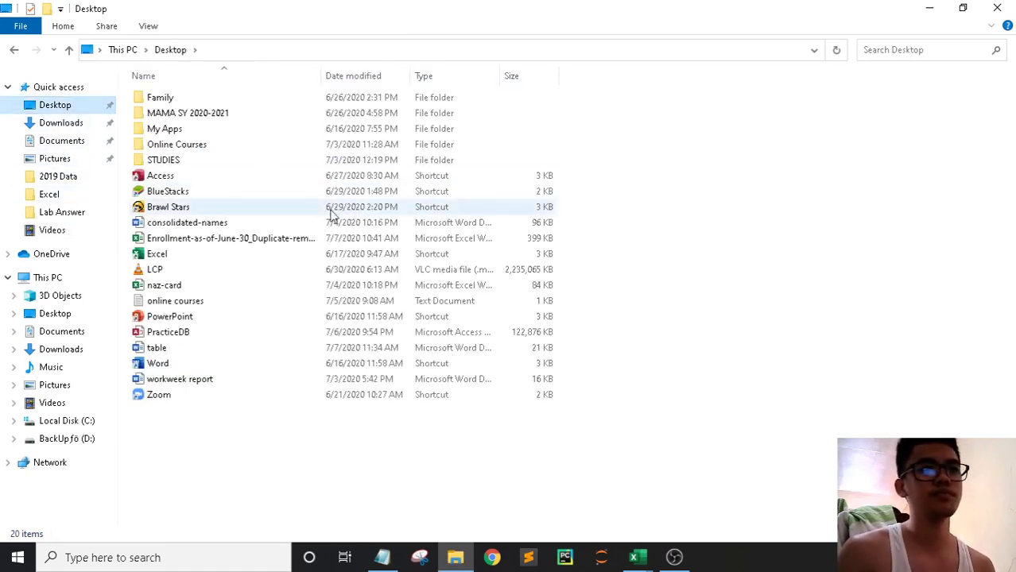
{"action": "key", "text": "alt+Tab"}
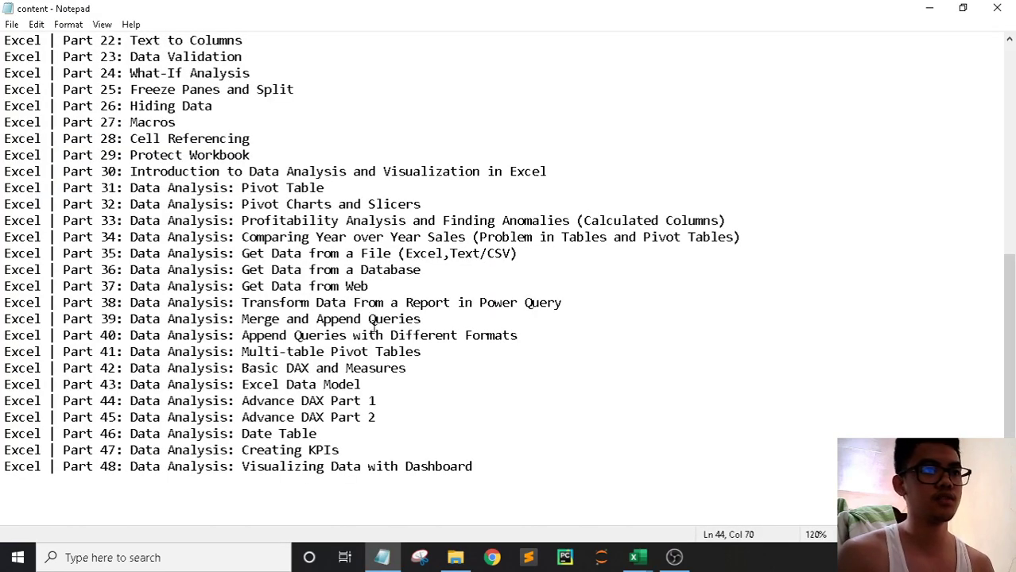
{"action": "left_click_drag", "start_coordinate": [524, 335], "coordinate": [347, 335]}
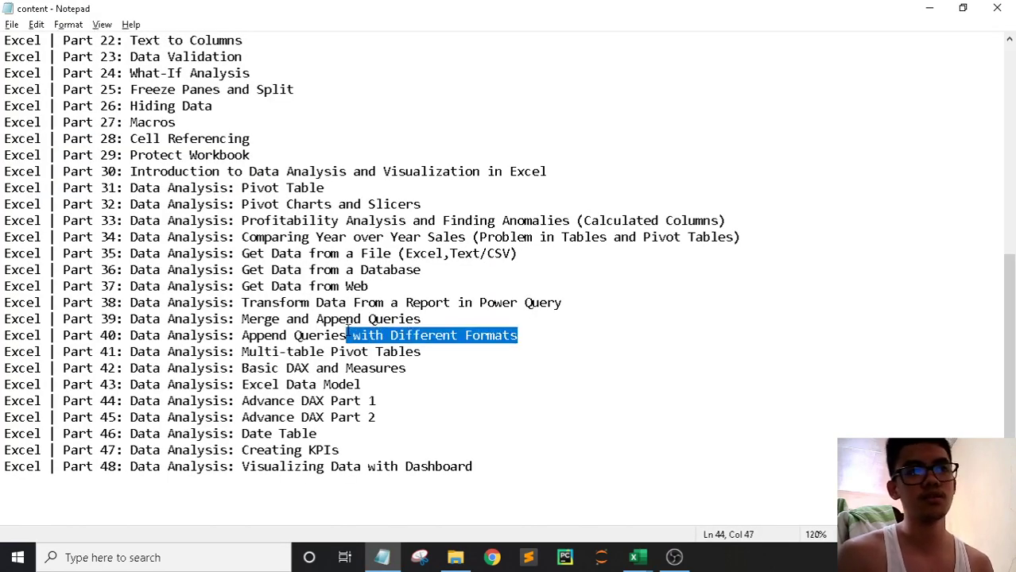
{"action": "key", "text": "alt+Tab"}
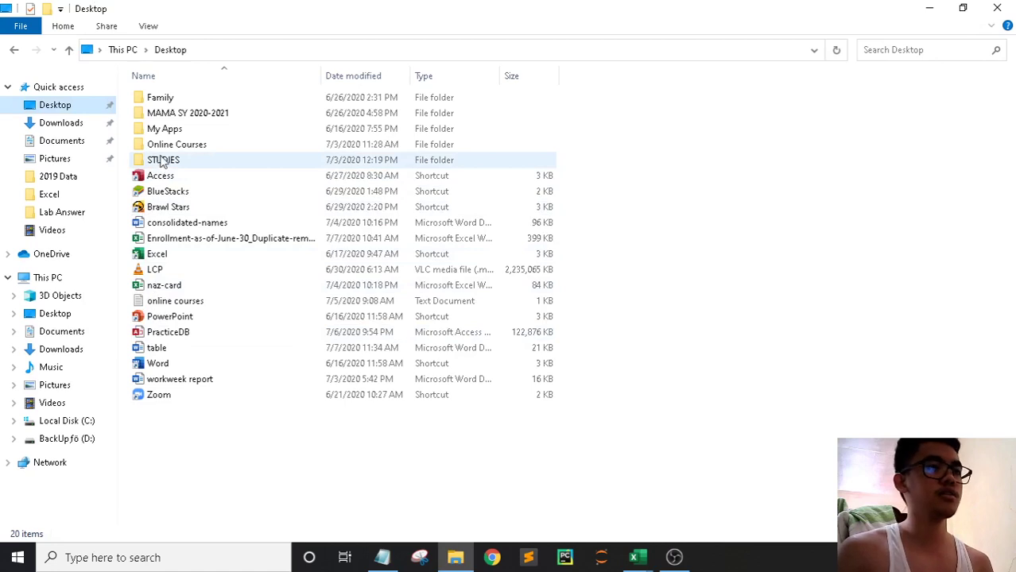
{"action": "double_click", "coordinate": [173, 145]}
{"action": "left_click", "coordinate": [246, 131]}
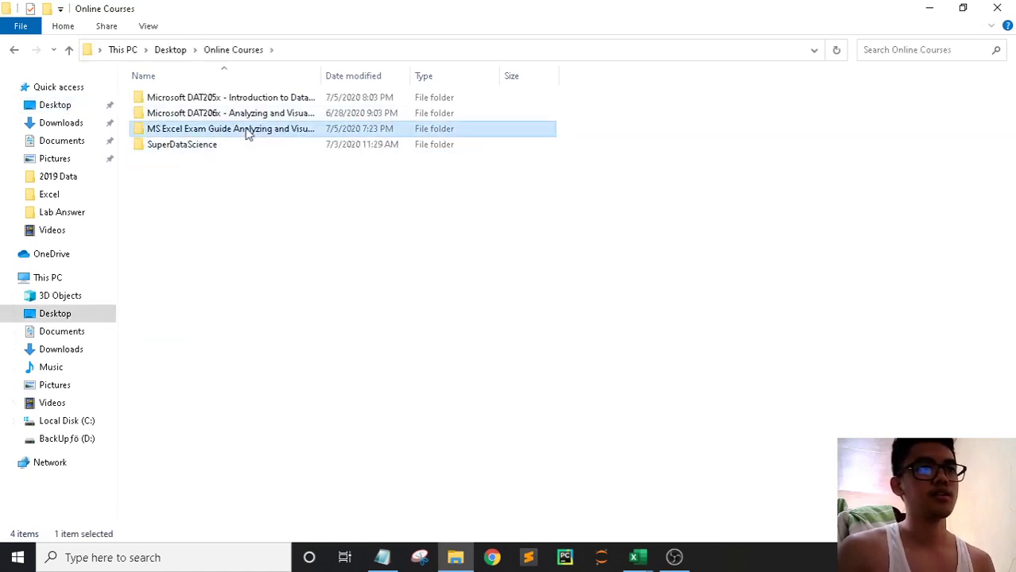
{"action": "double_click", "coordinate": [248, 132]}
{"action": "key", "text": "alt+Tab"}
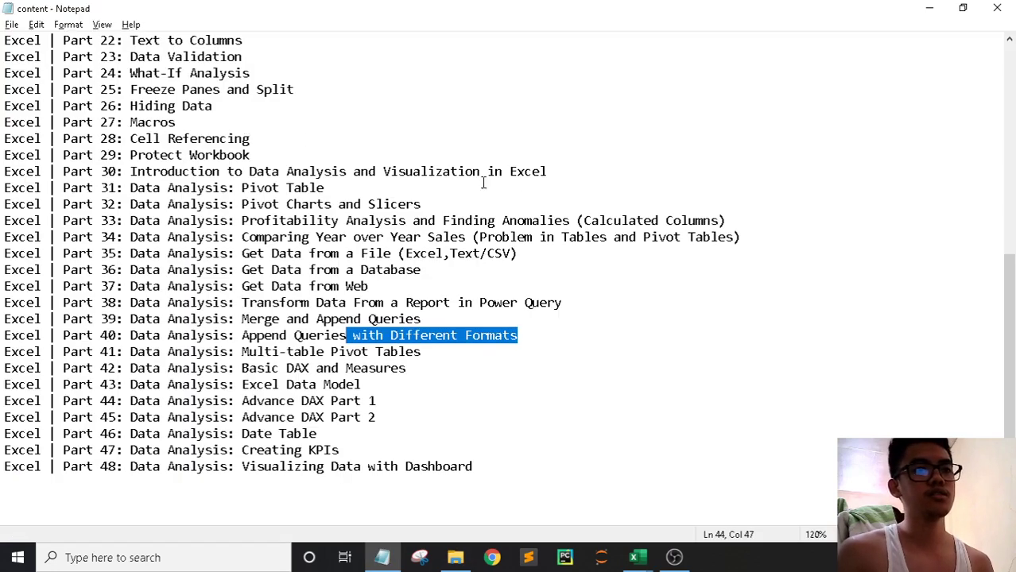
{"action": "key", "text": "alt+Tab"}
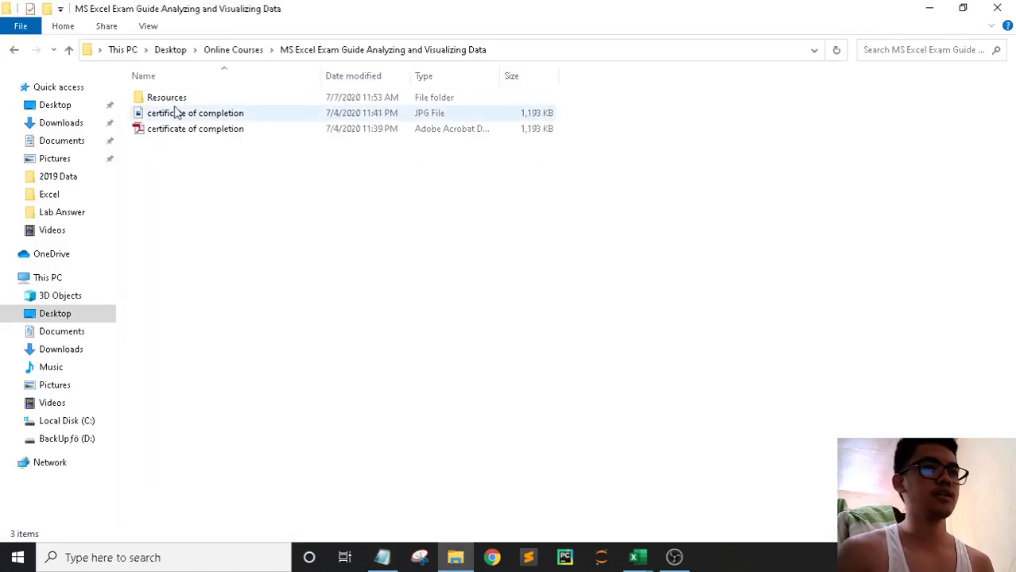
Step: Open Resources > Excel 70-779 and look through its _Archive, 2019 Data and 2020 Data folders
{"action": "double_click", "coordinate": [176, 99]}
{"action": "double_click", "coordinate": [191, 102]}
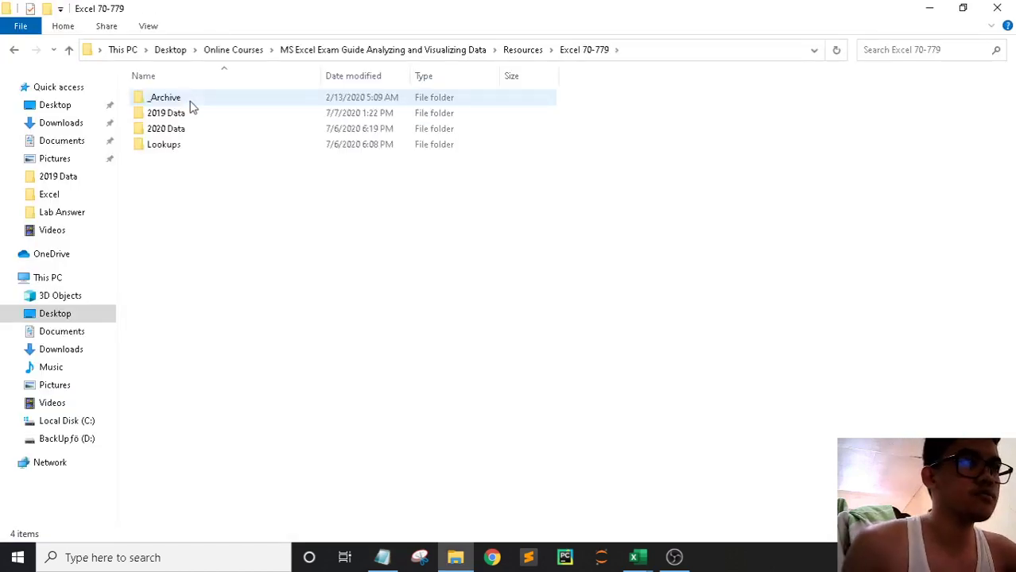
{"action": "double_click", "coordinate": [215, 98]}
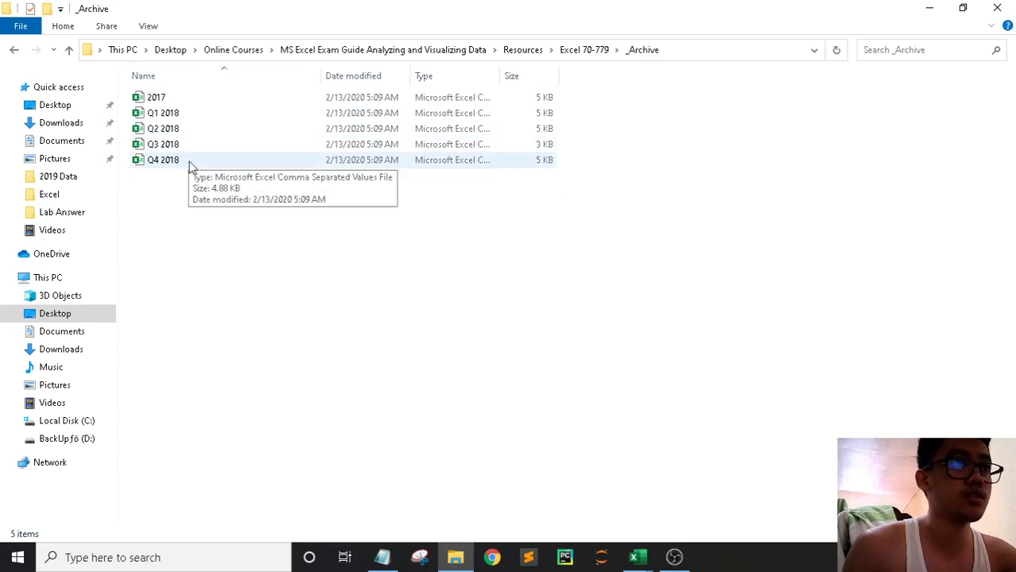
{"action": "left_click", "coordinate": [14, 49]}
{"action": "double_click", "coordinate": [163, 111]}
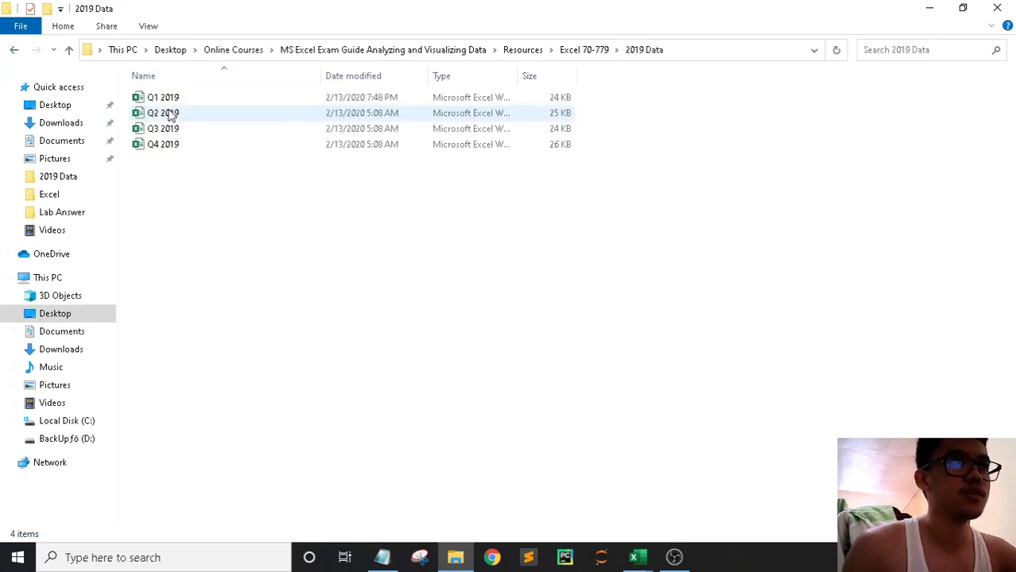
{"action": "left_click", "coordinate": [13, 49]}
{"action": "double_click", "coordinate": [170, 128]}
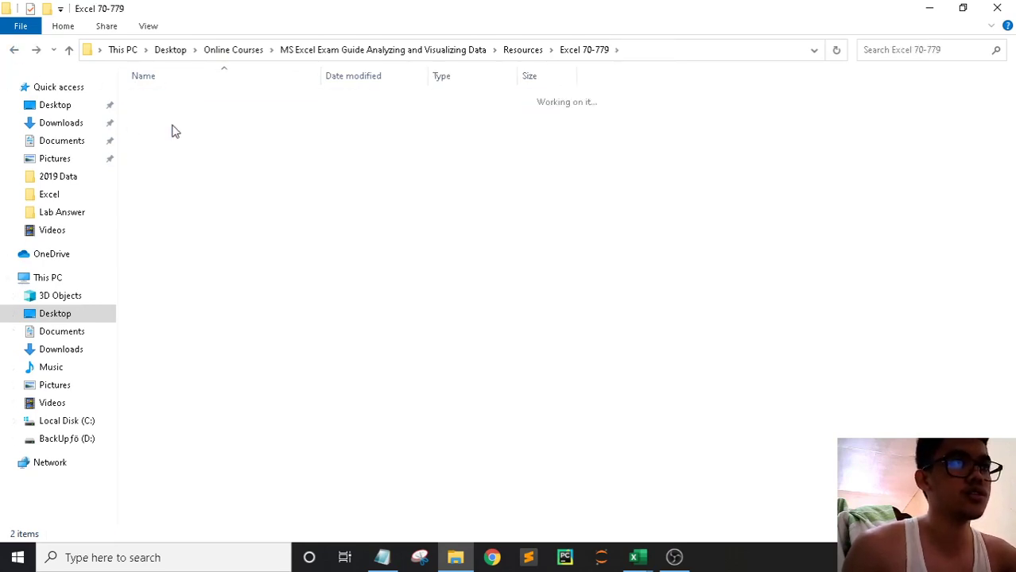
Step: Compare the 2020 Data and 2019 Data folders, then open the Q2 2020 workbook
{"action": "left_click", "coordinate": [167, 99]}
{"action": "left_click", "coordinate": [168, 114]}
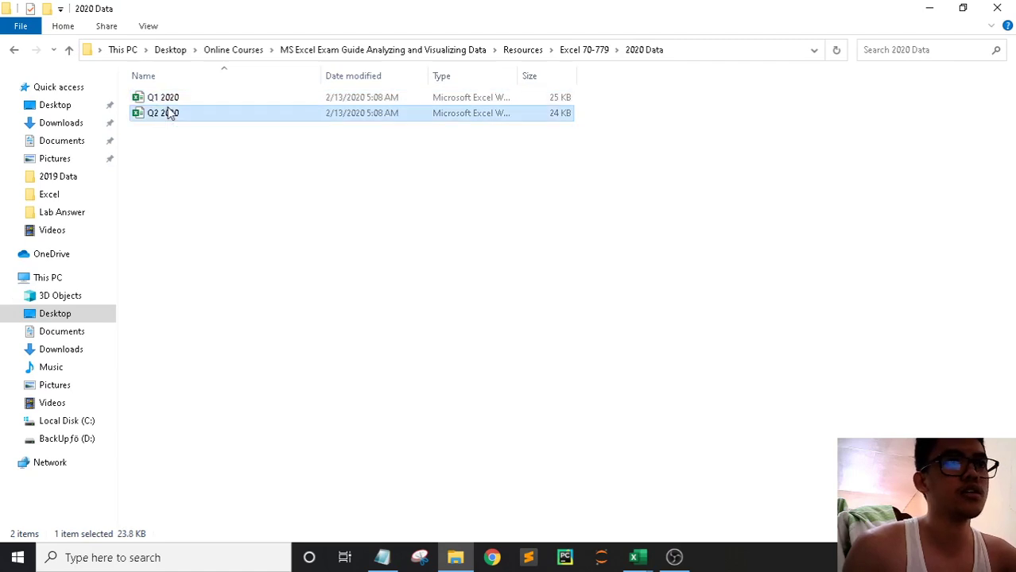
{"action": "left_click", "coordinate": [15, 51]}
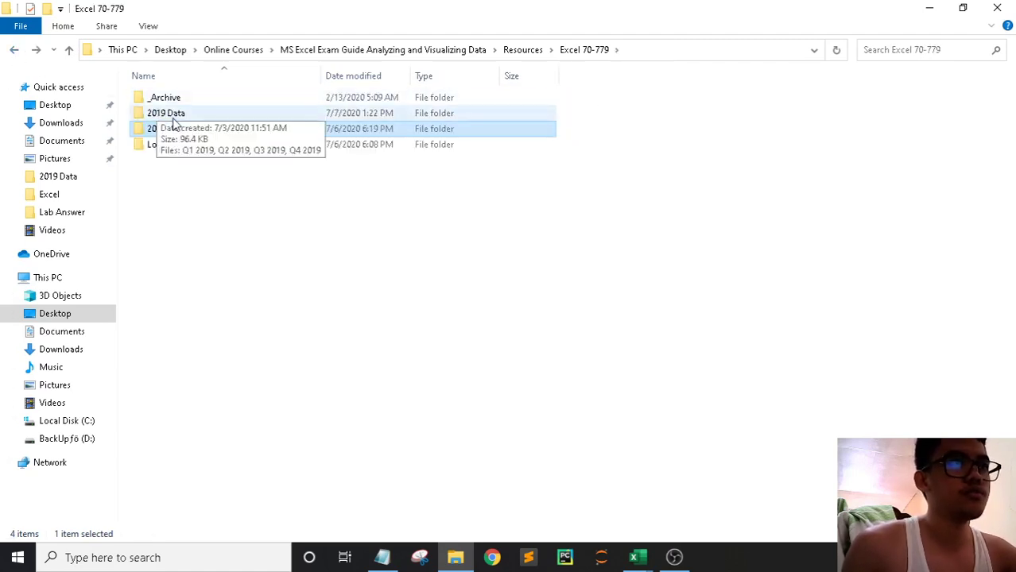
{"action": "double_click", "coordinate": [173, 113]}
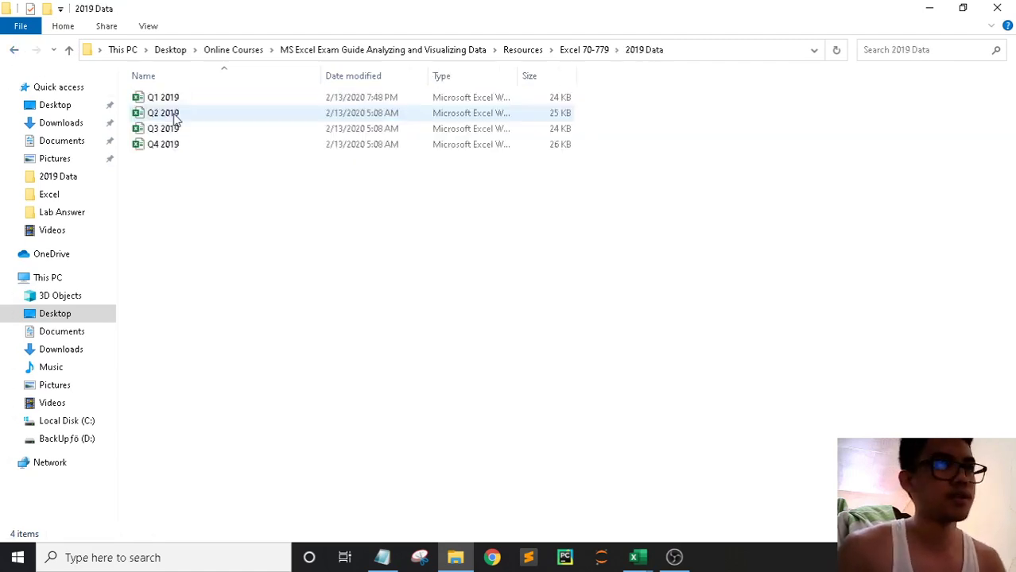
{"action": "left_click", "coordinate": [15, 49]}
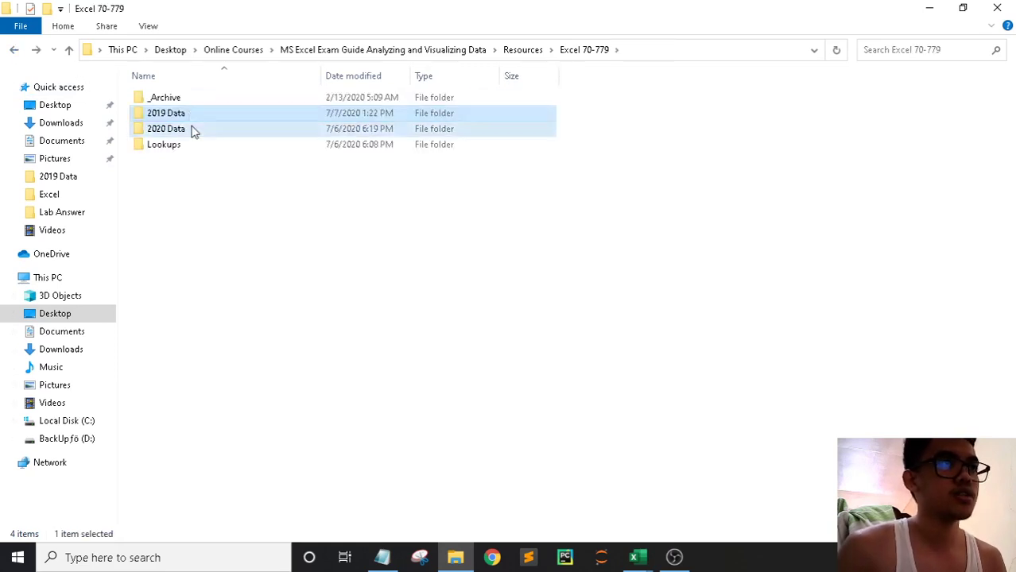
{"action": "double_click", "coordinate": [191, 127]}
{"action": "double_click", "coordinate": [188, 119]}
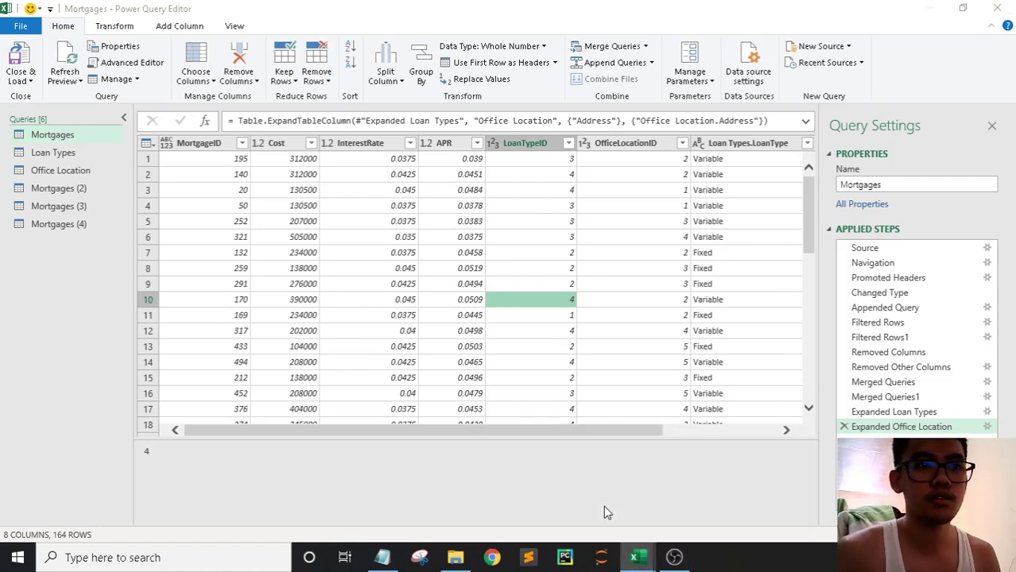
Step: Discard the Power Query Editor changes and close blank Book1 without saving
{"action": "left_click", "coordinate": [1002, 8]}
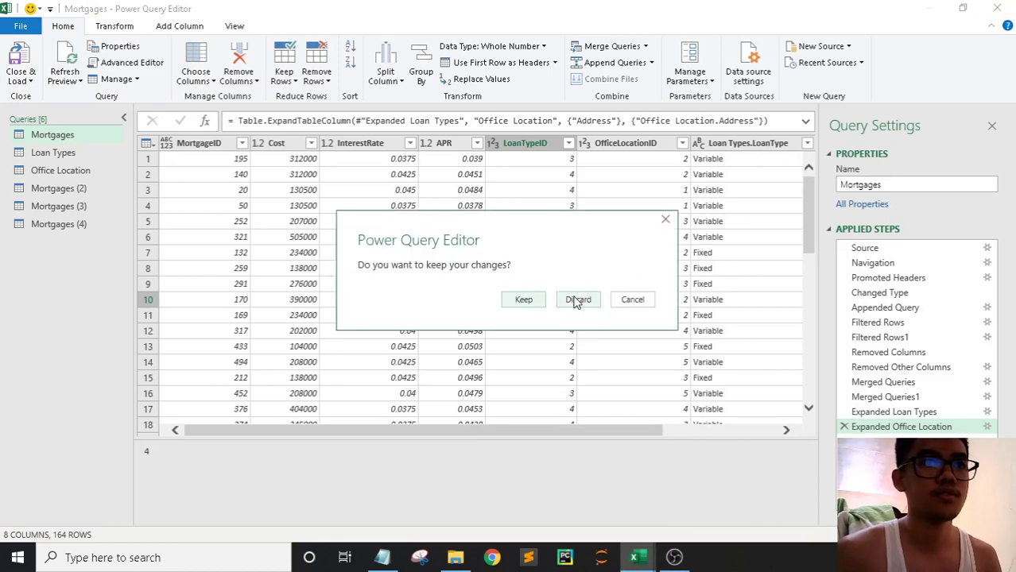
{"action": "left_click", "coordinate": [577, 301]}
{"action": "left_click", "coordinate": [1007, 9]}
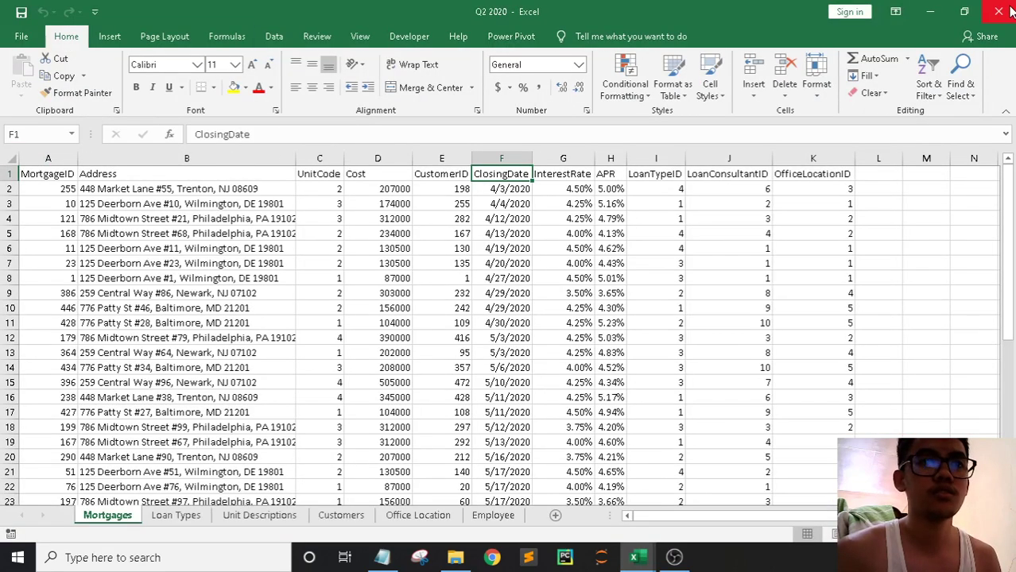
{"action": "mouse_move", "coordinate": [635, 556]}
{"action": "left_click", "coordinate": [608, 485]}
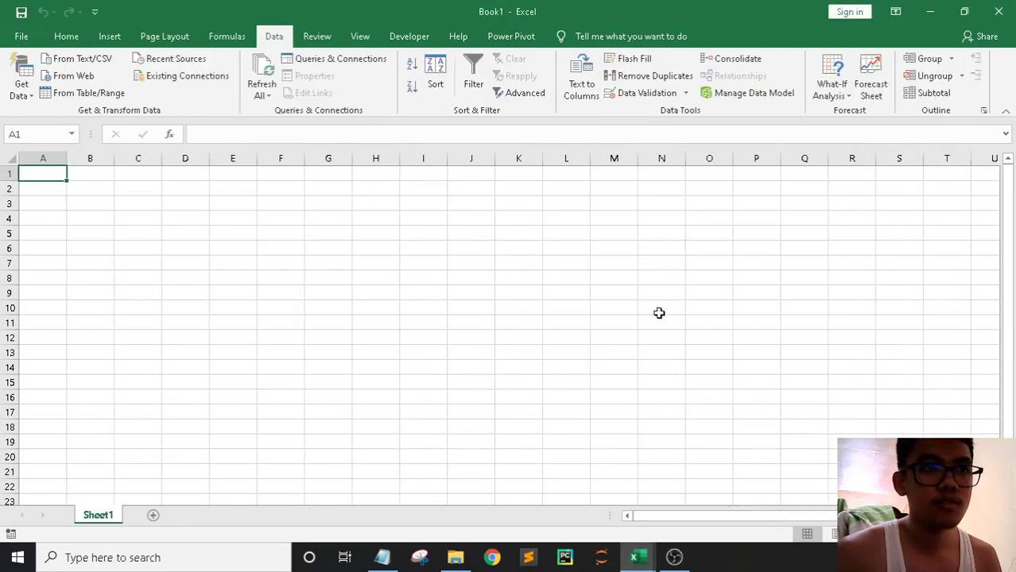
{"action": "left_click", "coordinate": [1000, 12]}
{"action": "left_click", "coordinate": [512, 293]}
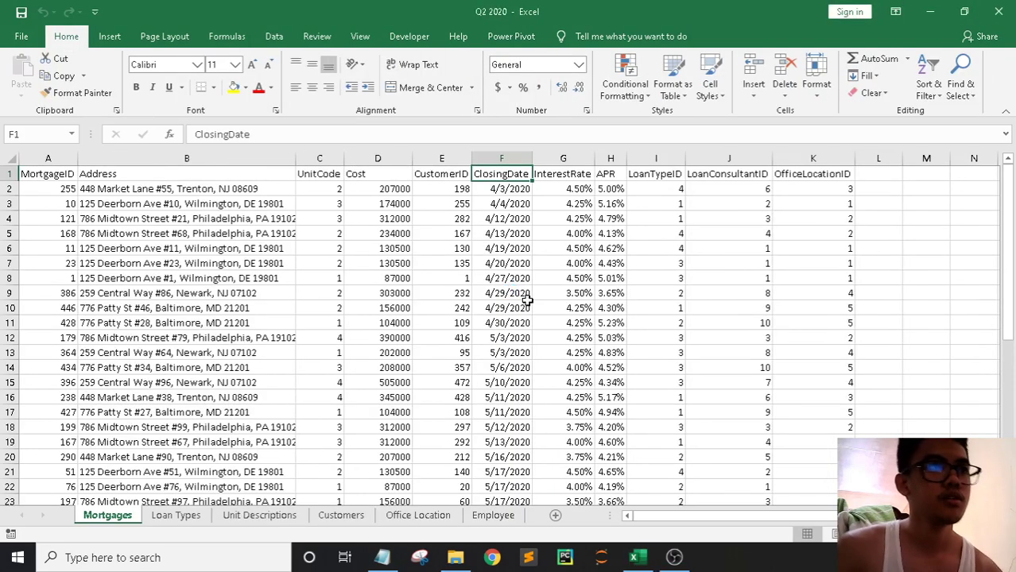
Step: Open the Q1 2019 workbook from 2019 Data and the Q1 2018 file from _Archive
{"action": "left_click", "coordinate": [455, 557]}
{"action": "left_click", "coordinate": [16, 51]}
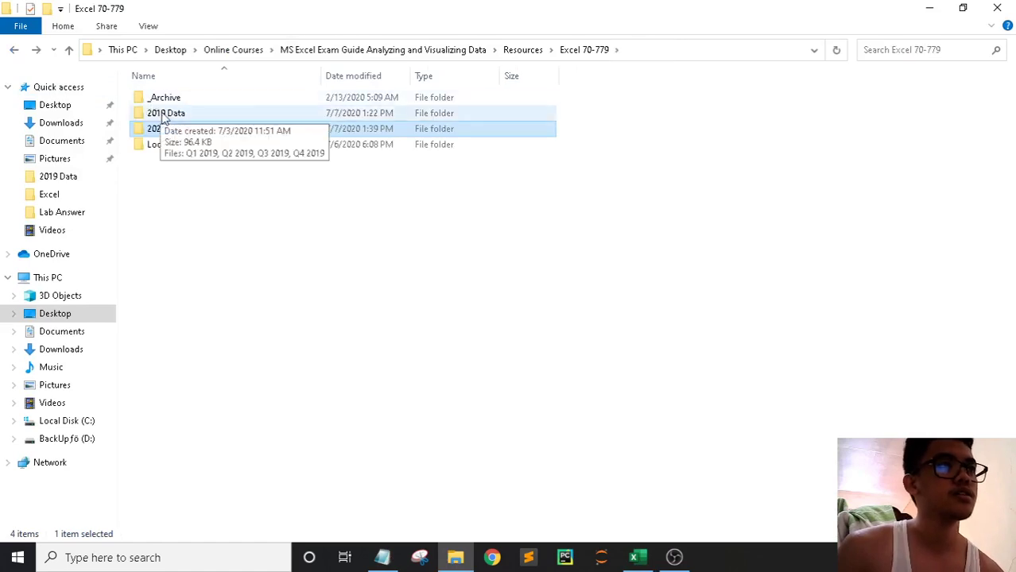
{"action": "double_click", "coordinate": [164, 113]}
{"action": "double_click", "coordinate": [173, 102]}
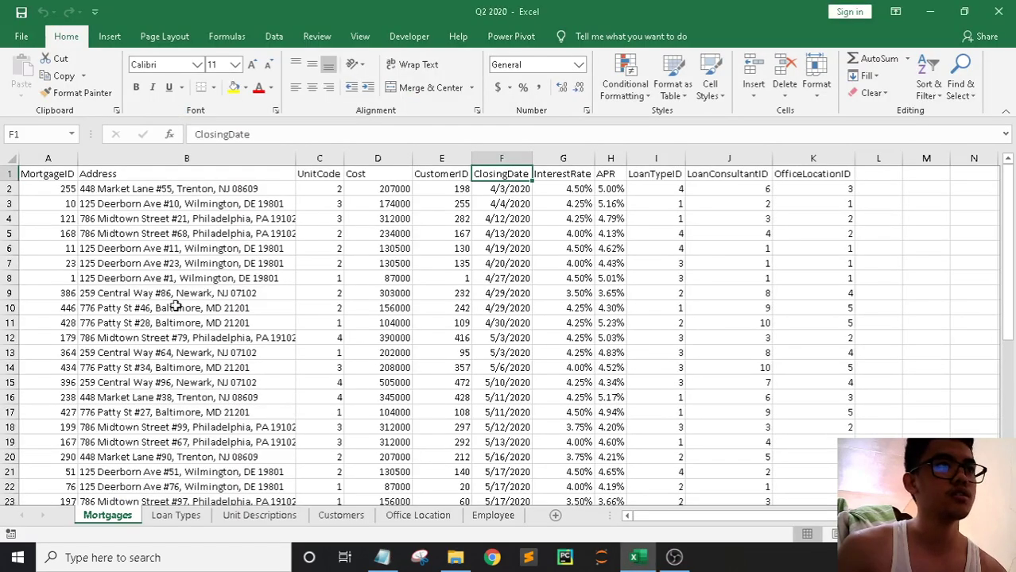
{"action": "left_click", "coordinate": [456, 557]}
{"action": "left_click", "coordinate": [68, 49]}
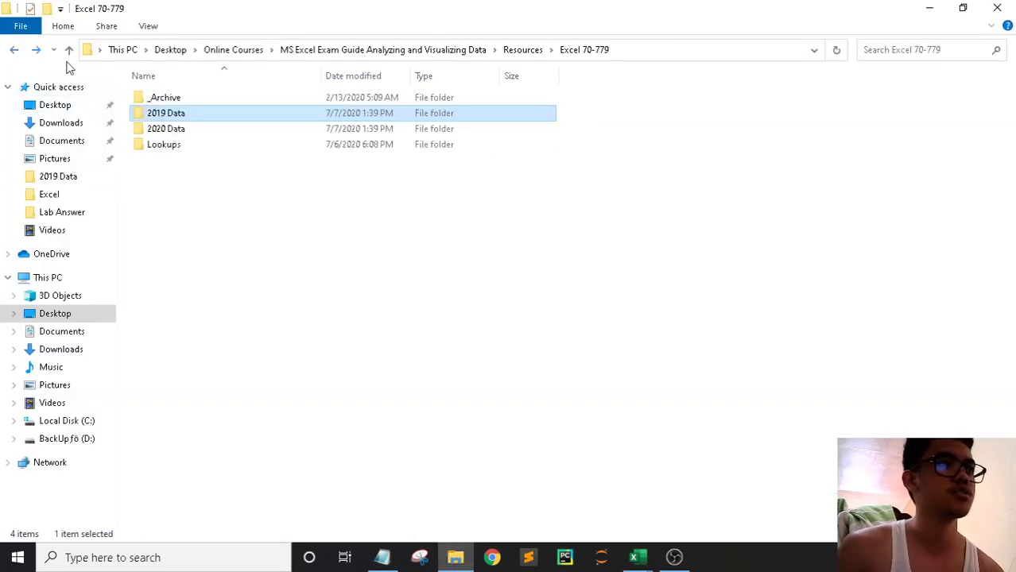
{"action": "double_click", "coordinate": [166, 97]}
{"action": "double_click", "coordinate": [191, 117]}
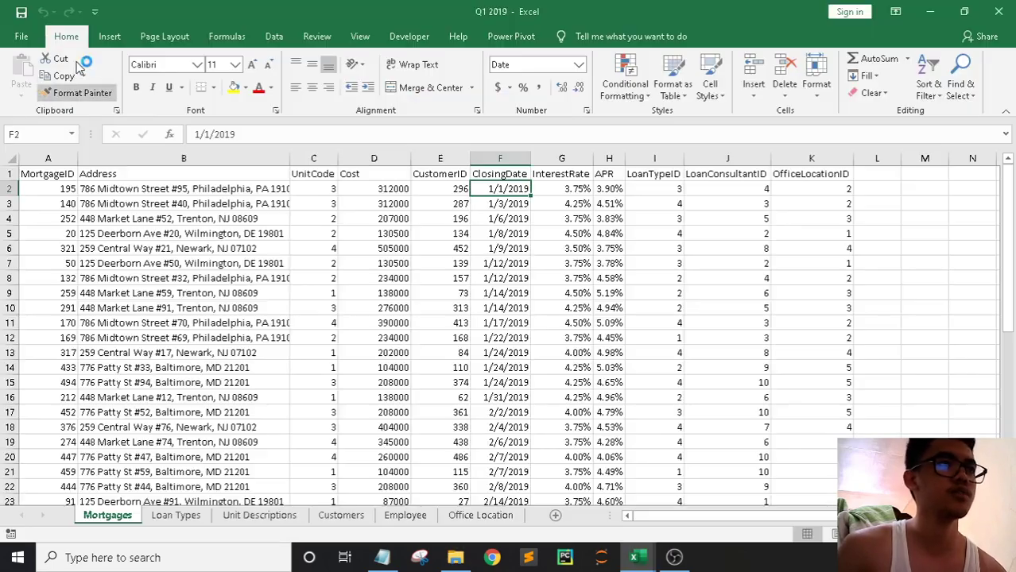
Step: Open the 2017 workbook from _Archive, then bring the Q2 2020 workbook forward
{"action": "left_click", "coordinate": [455, 557]}
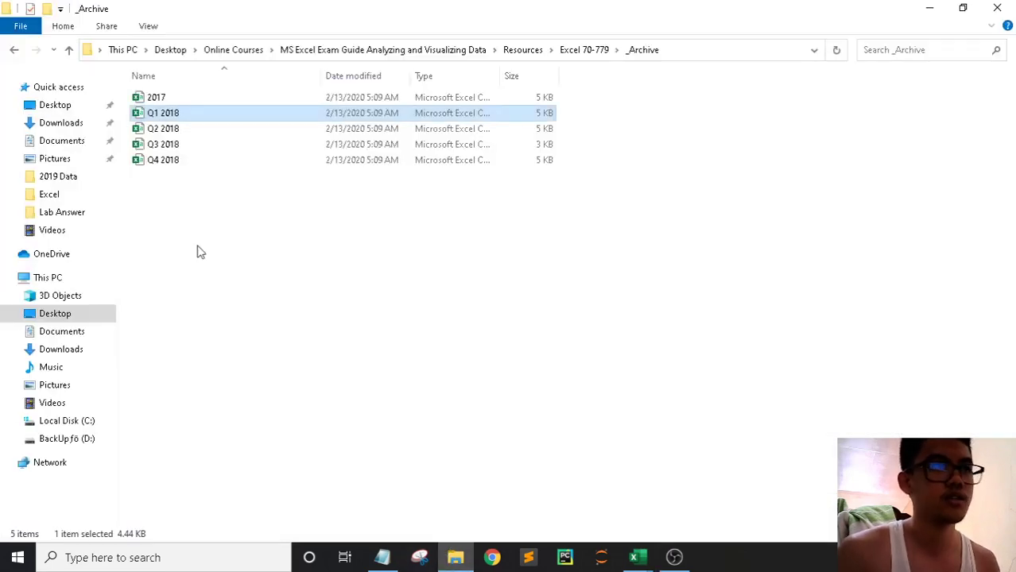
{"action": "left_click", "coordinate": [151, 100]}
{"action": "left_click", "coordinate": [456, 557]}
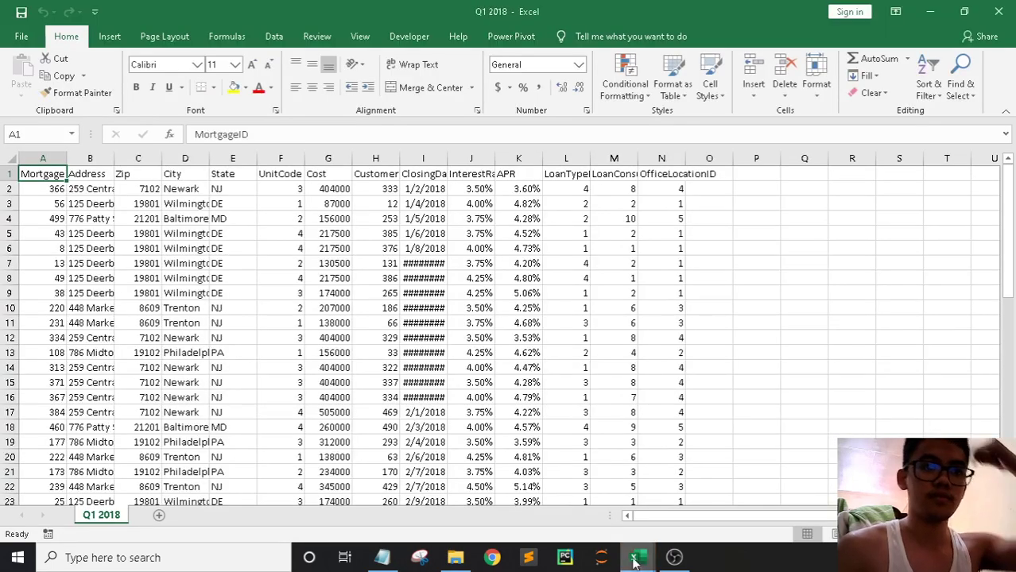
{"action": "mouse_move", "coordinate": [636, 557]}
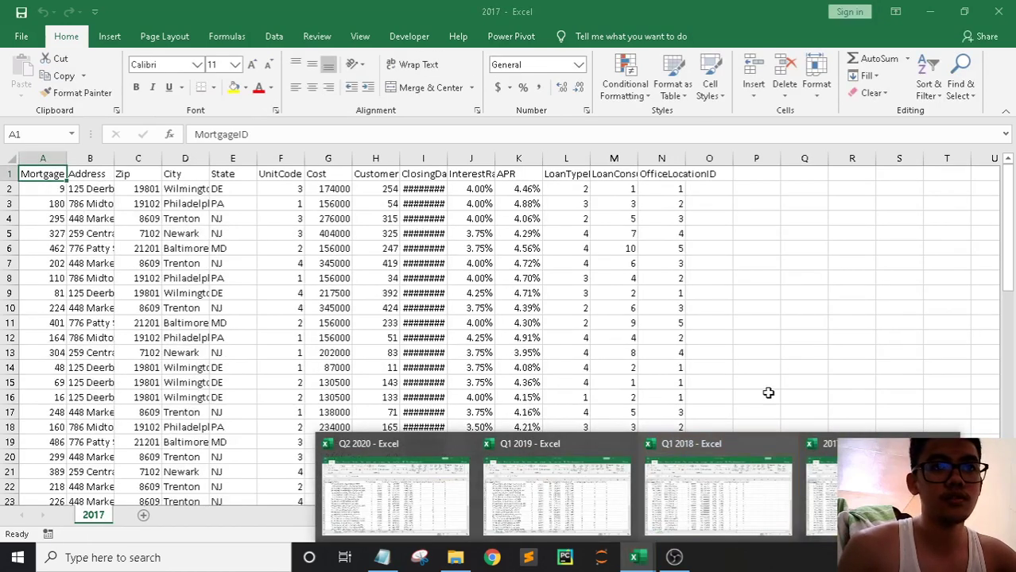
{"action": "left_click", "coordinate": [418, 450]}
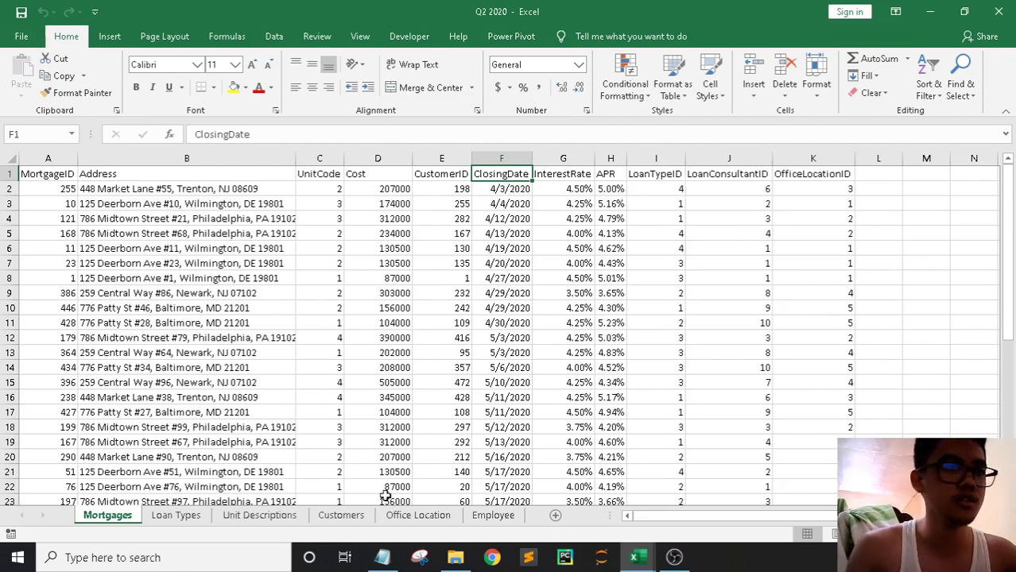
Step: Look through the Loan Types, Unit Descriptions, Customers, Office Location and Employee sheets, then go back to Mortgages
{"action": "left_click", "coordinate": [172, 517]}
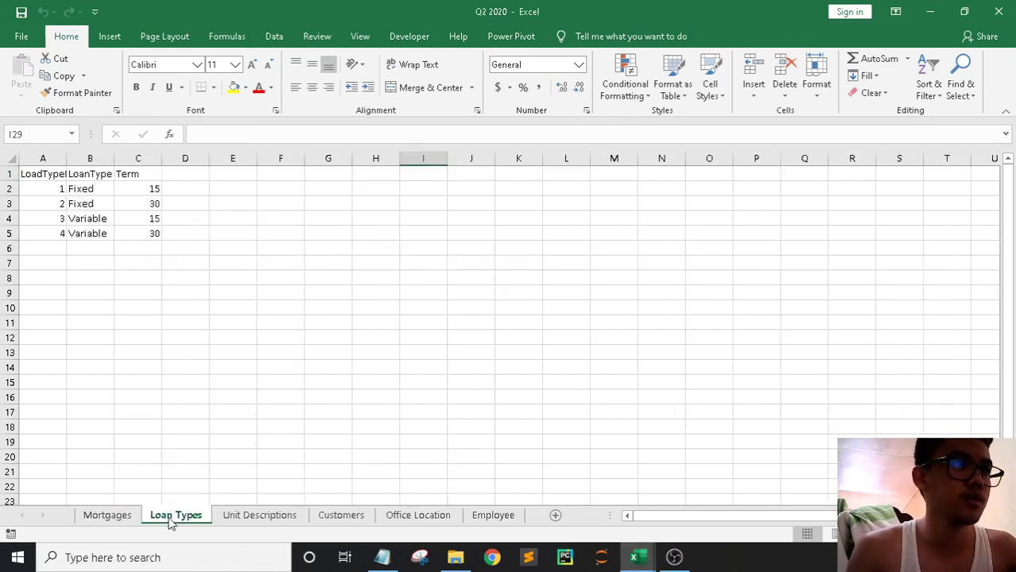
{"action": "left_click", "coordinate": [262, 516]}
{"action": "left_click", "coordinate": [341, 517]}
{"action": "left_click", "coordinate": [418, 516]}
{"action": "left_click", "coordinate": [476, 517]}
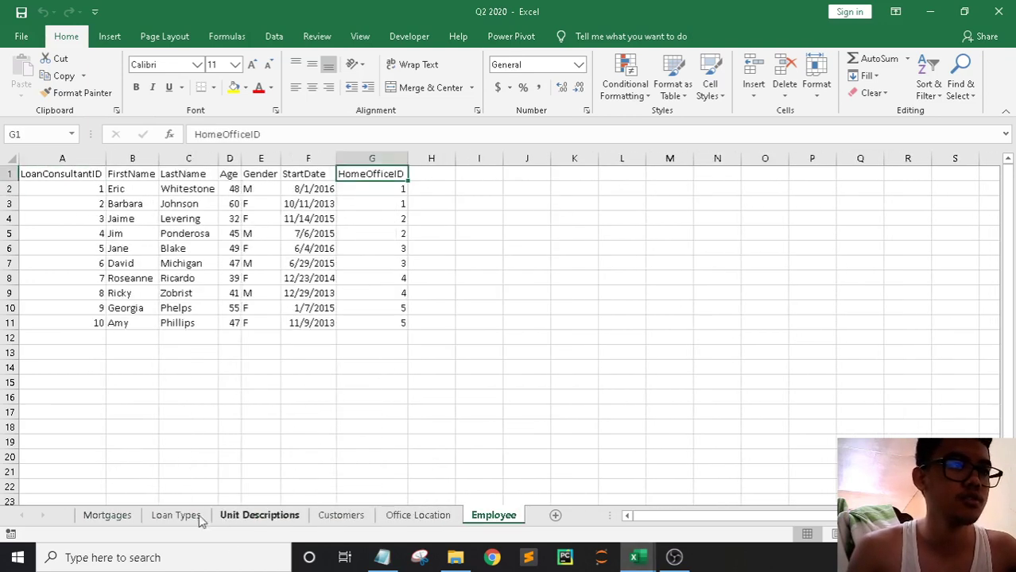
{"action": "left_click", "coordinate": [128, 516]}
Step: Bring up the Q1 2019 workbook, then the Q1 2018 workbook
{"action": "mouse_move", "coordinate": [634, 559]}
{"action": "left_click", "coordinate": [552, 494]}
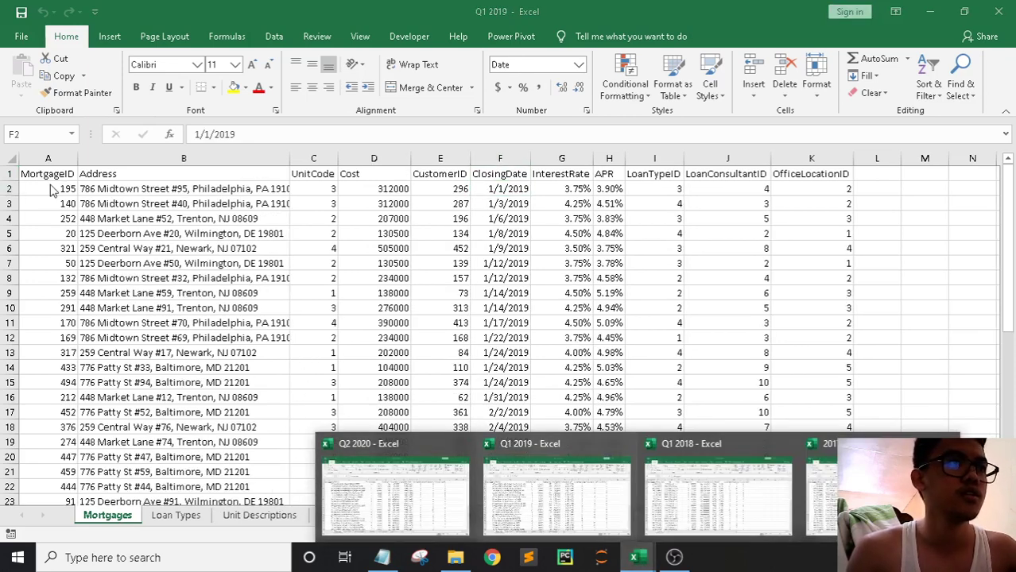
{"action": "left_click", "coordinate": [714, 473]}
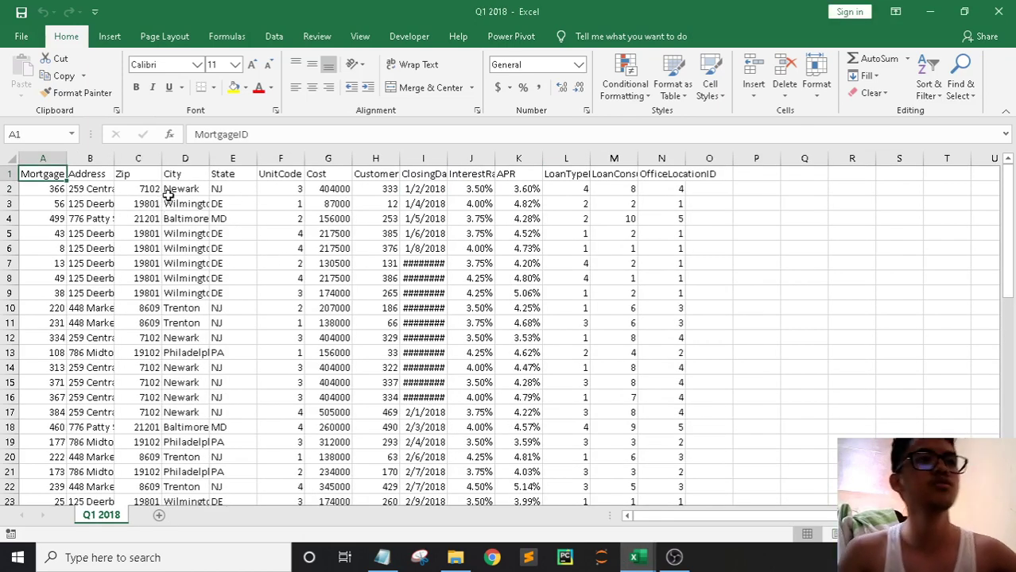
Step: Autofit the Address column in Q1 2018 and glance at the Q1 2019 workbook
{"action": "double_click", "coordinate": [114, 158]}
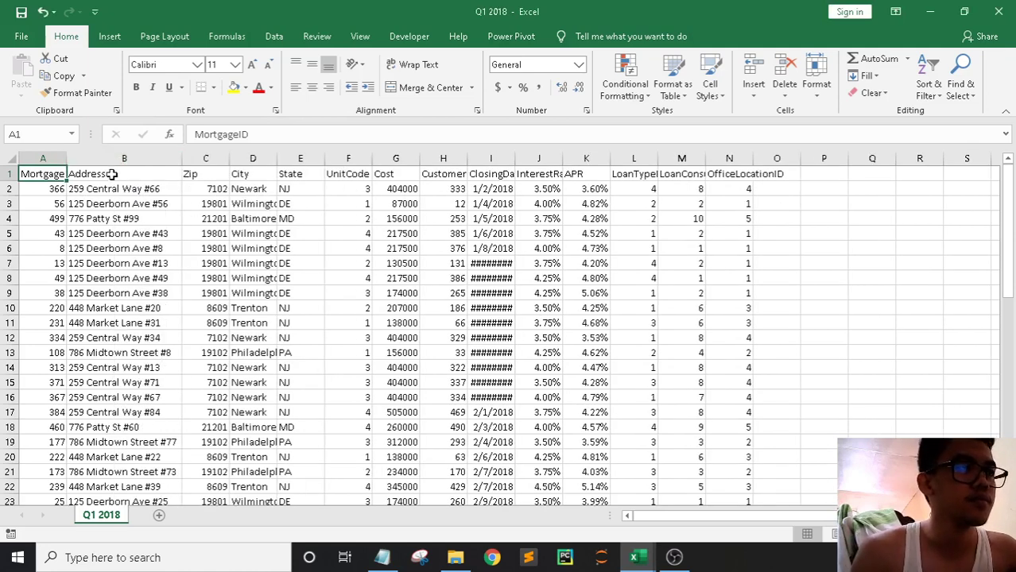
{"action": "mouse_move", "coordinate": [634, 556]}
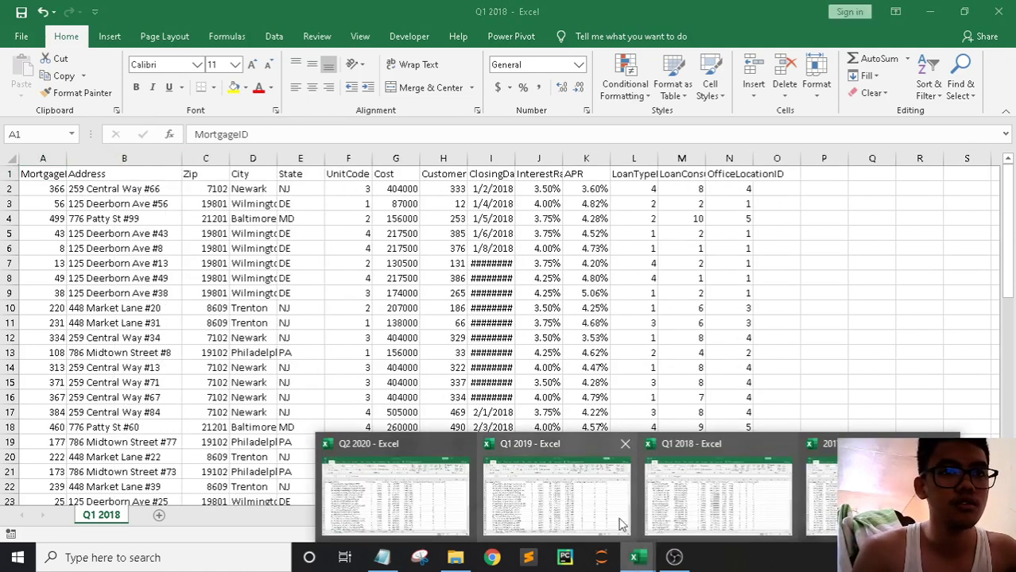
{"action": "left_click", "coordinate": [592, 515]}
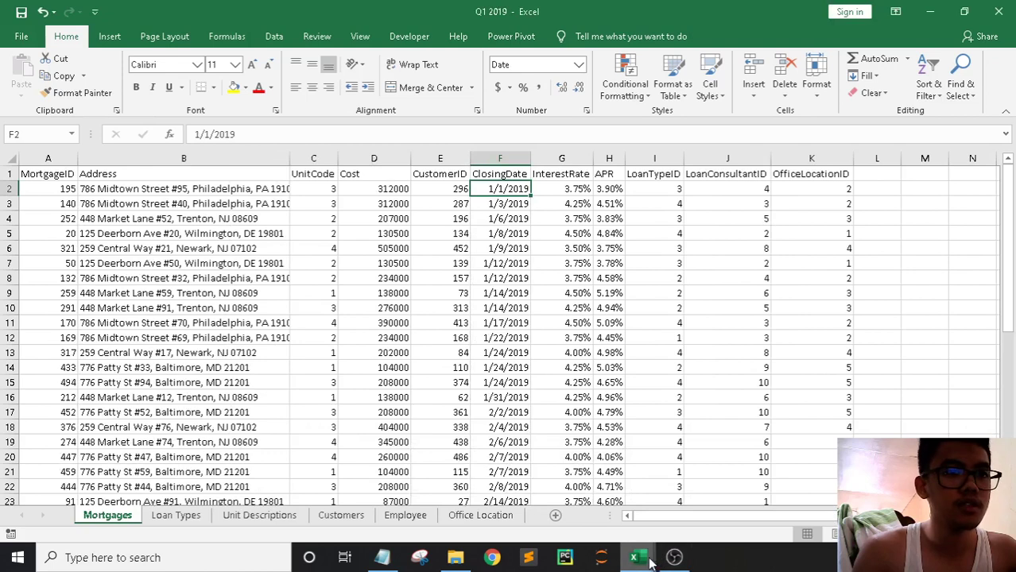
{"action": "left_click", "coordinate": [674, 518]}
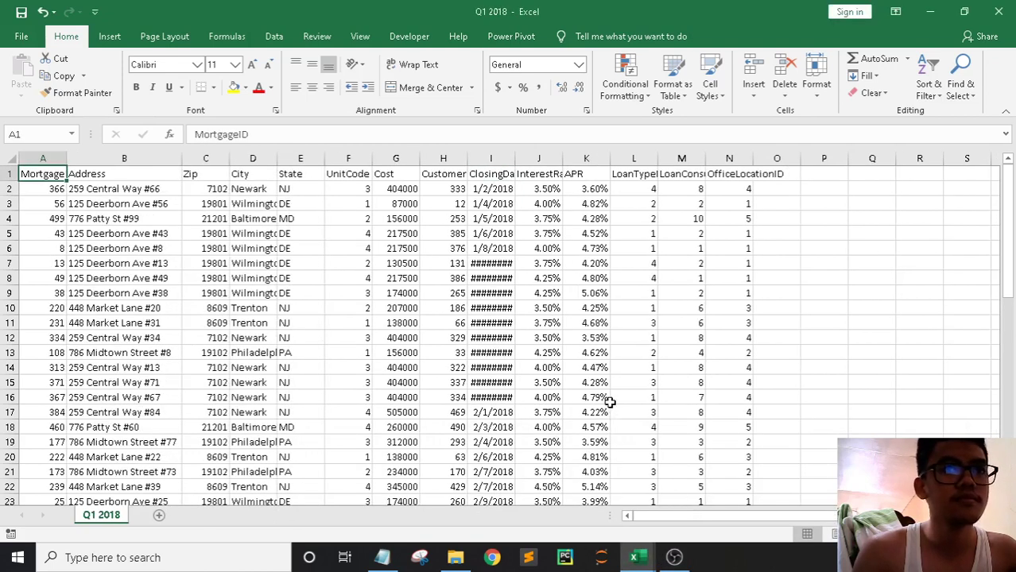
{"action": "right_click", "coordinate": [113, 517]}
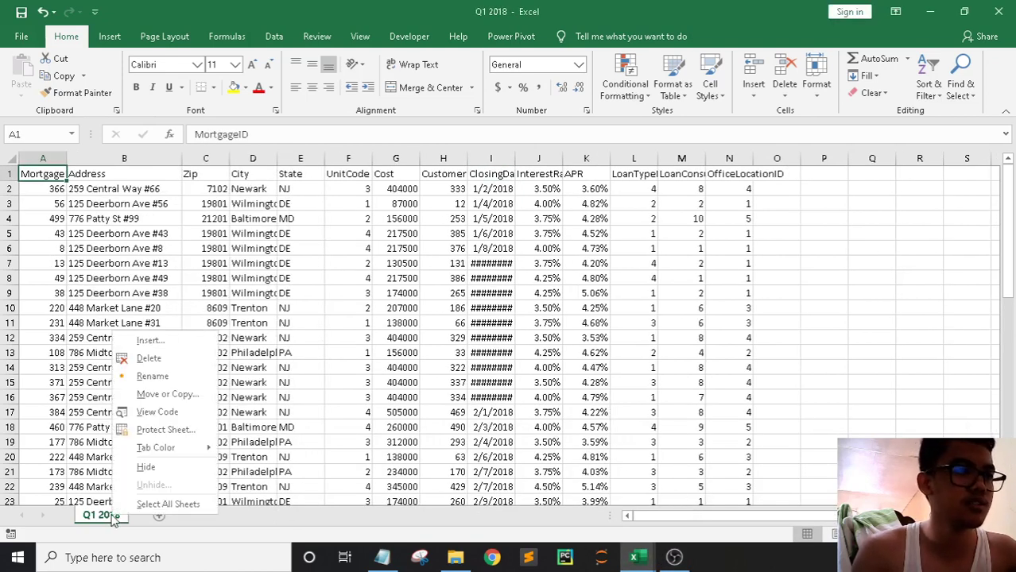
{"action": "mouse_move", "coordinate": [635, 556]}
{"action": "left_click", "coordinate": [515, 517]}
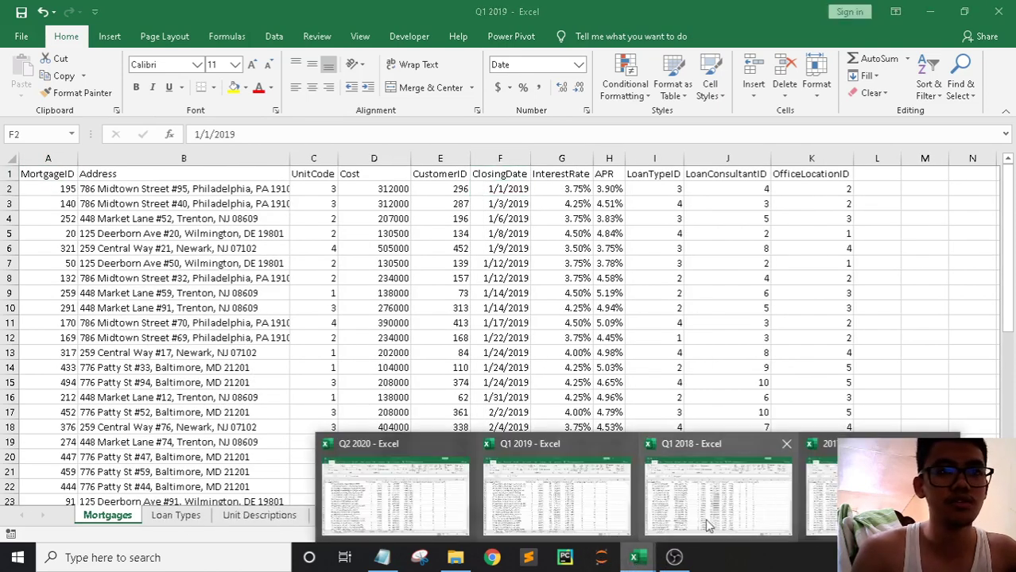
Step: Autofit the Address and ClosingDate columns in the 2017 workbook
{"action": "left_click", "coordinate": [732, 484]}
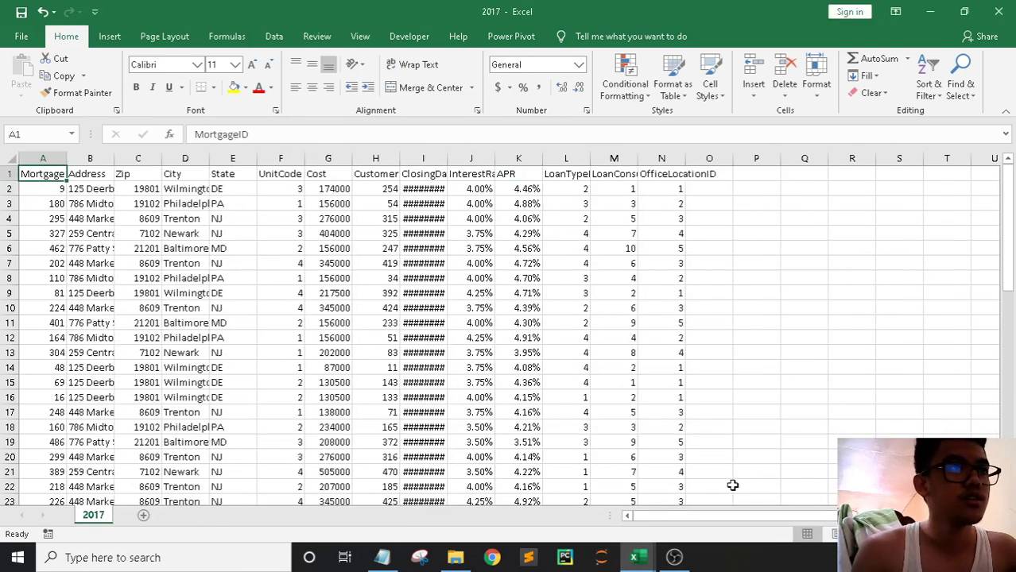
{"action": "double_click", "coordinate": [115, 159]}
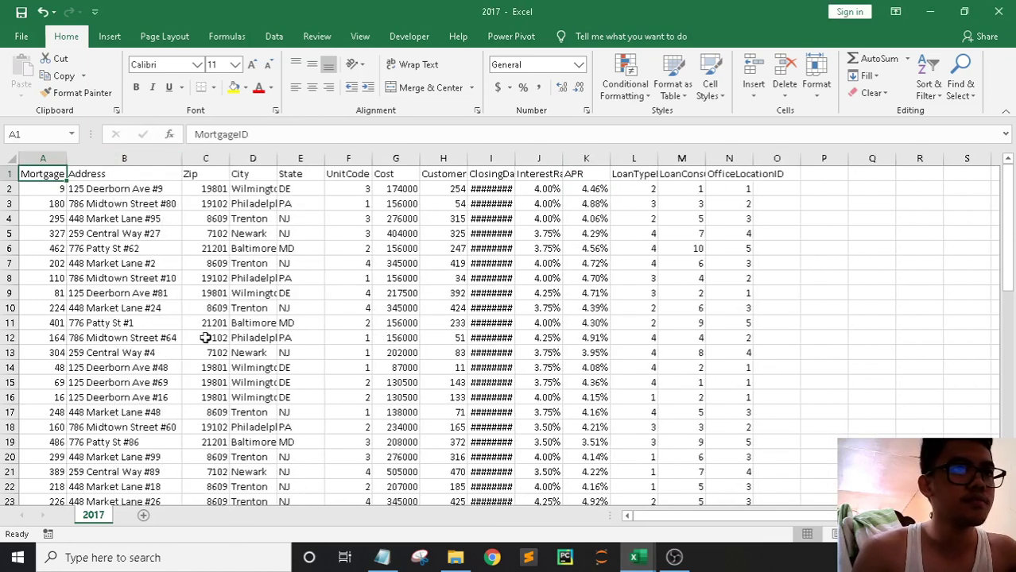
{"action": "double_click", "coordinate": [516, 158]}
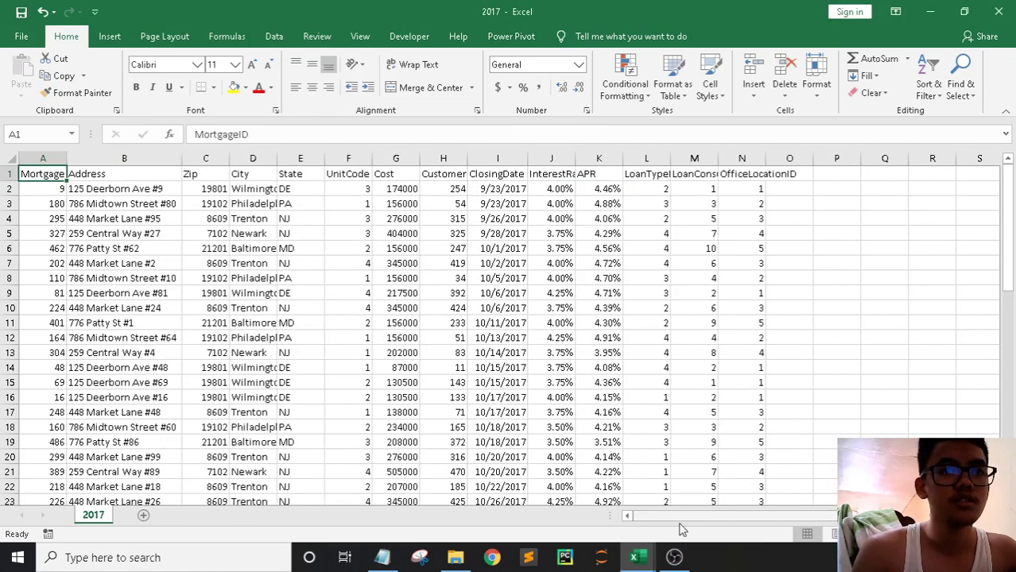
{"action": "mouse_move", "coordinate": [636, 558]}
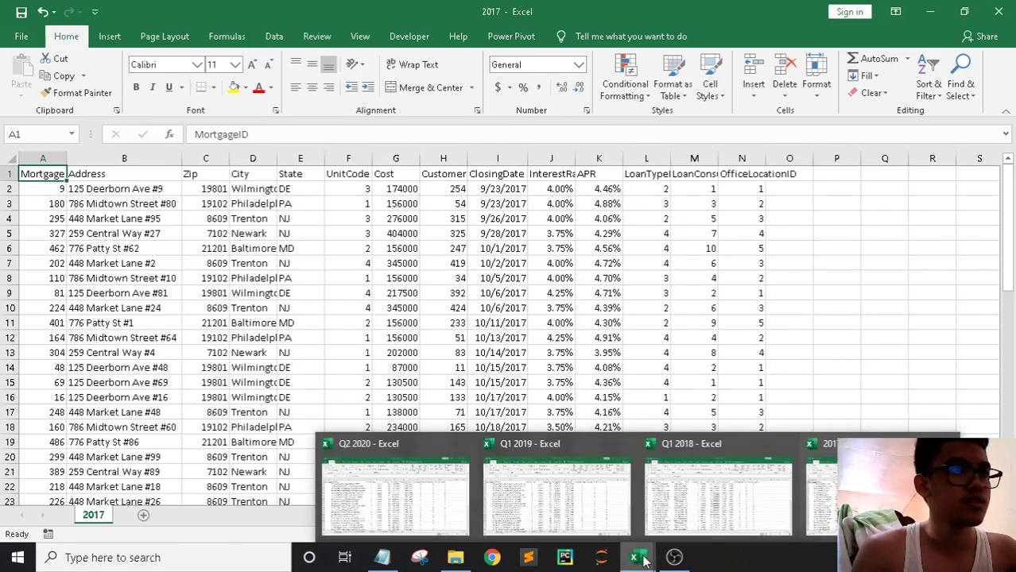
{"action": "left_click", "coordinate": [667, 483]}
{"action": "mouse_move", "coordinate": [636, 552]}
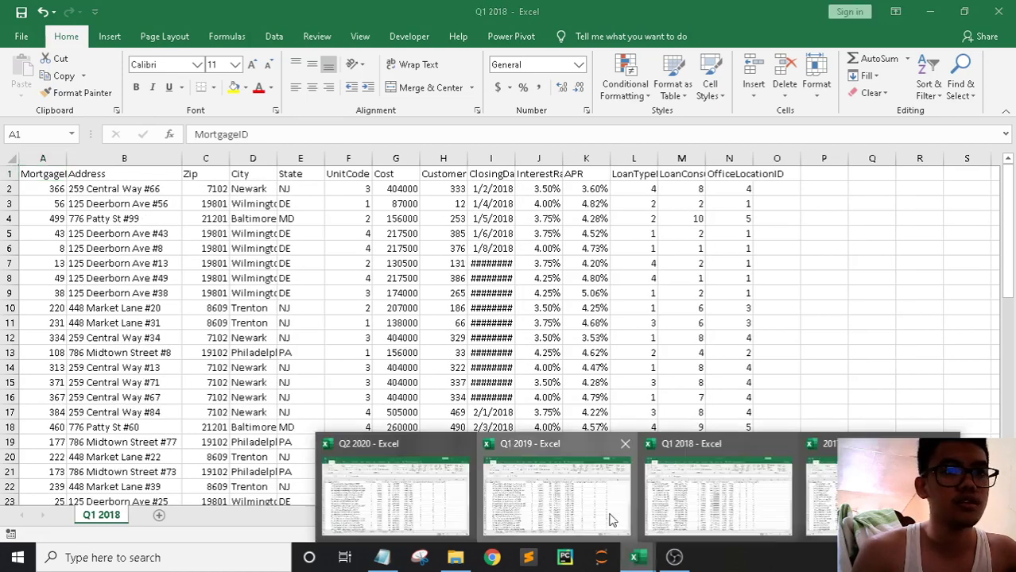
{"action": "left_click", "coordinate": [447, 480]}
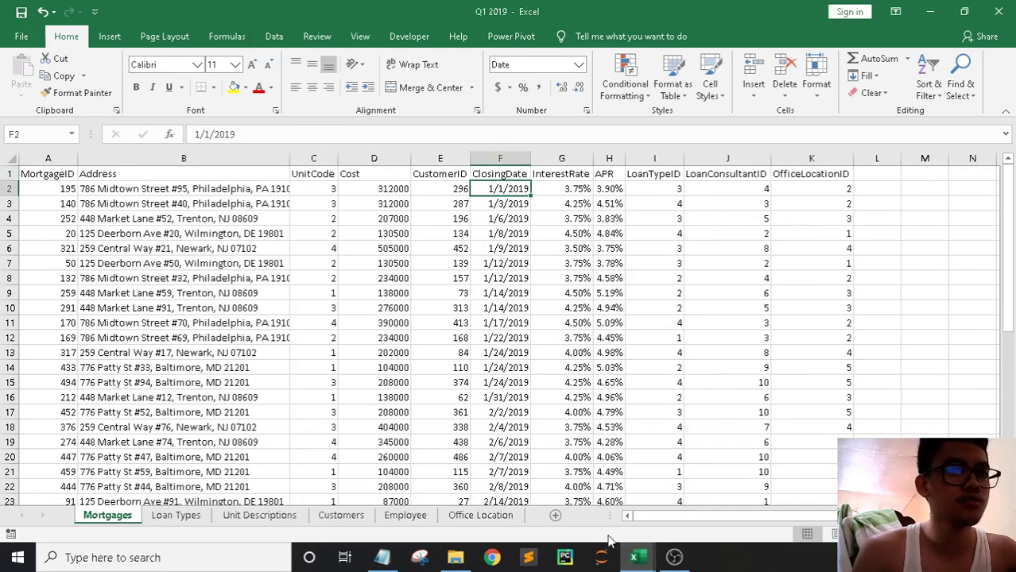
Step: Autofit the ClosingDate column in the Q1 2018 workbook
{"action": "mouse_move", "coordinate": [636, 556]}
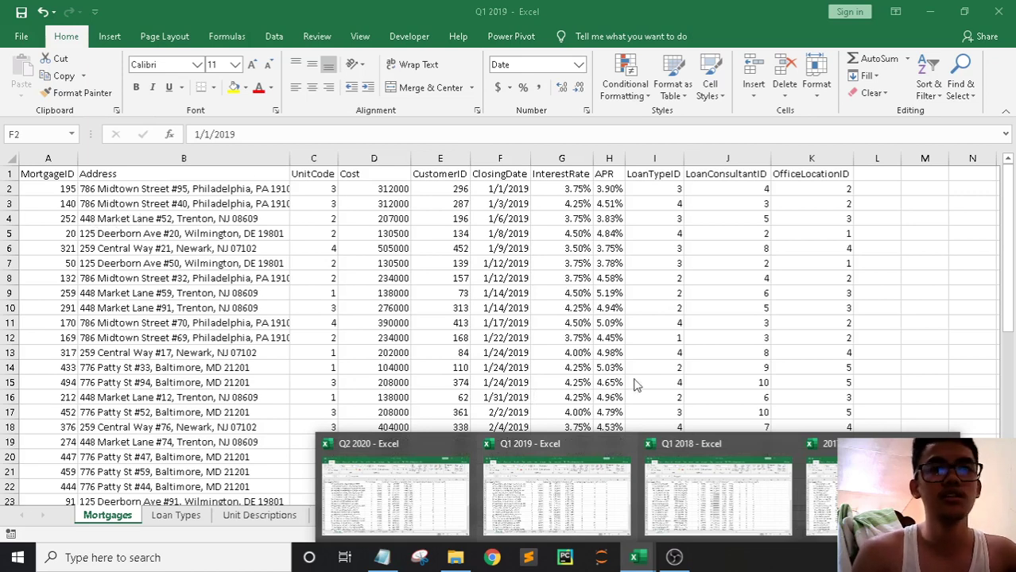
{"action": "left_click", "coordinate": [859, 489]}
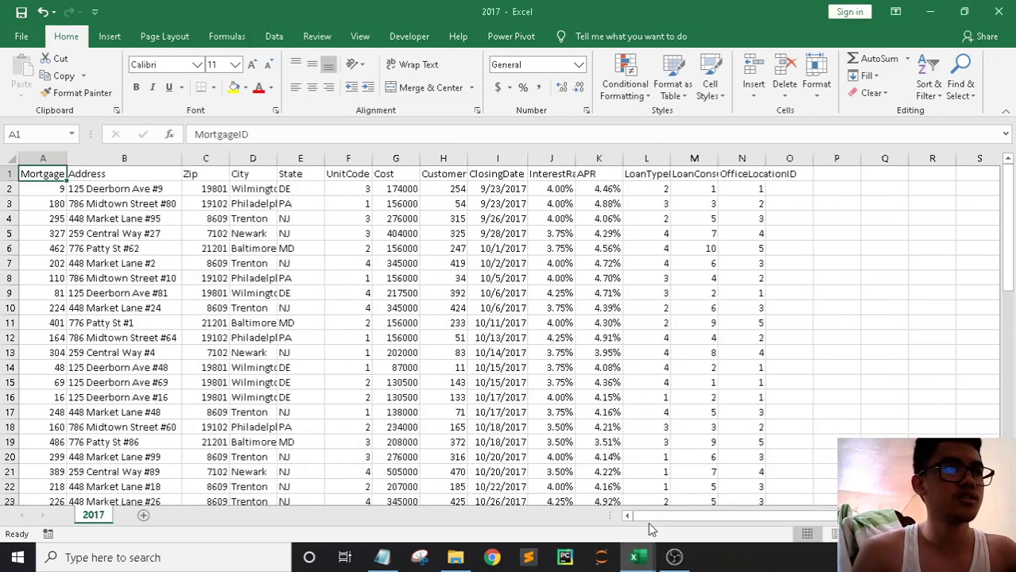
{"action": "left_click", "coordinate": [636, 557]}
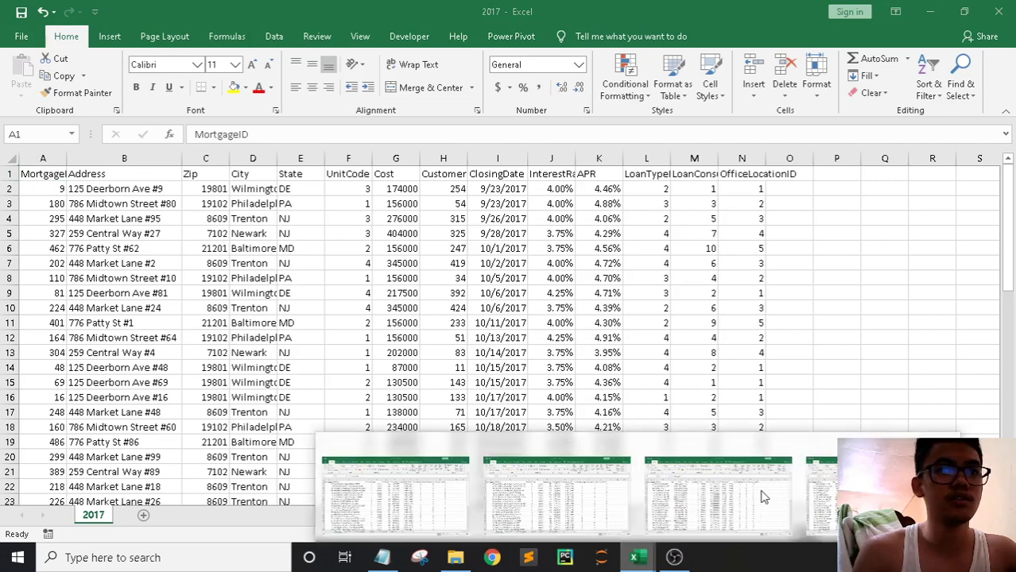
{"action": "left_click", "coordinate": [761, 496]}
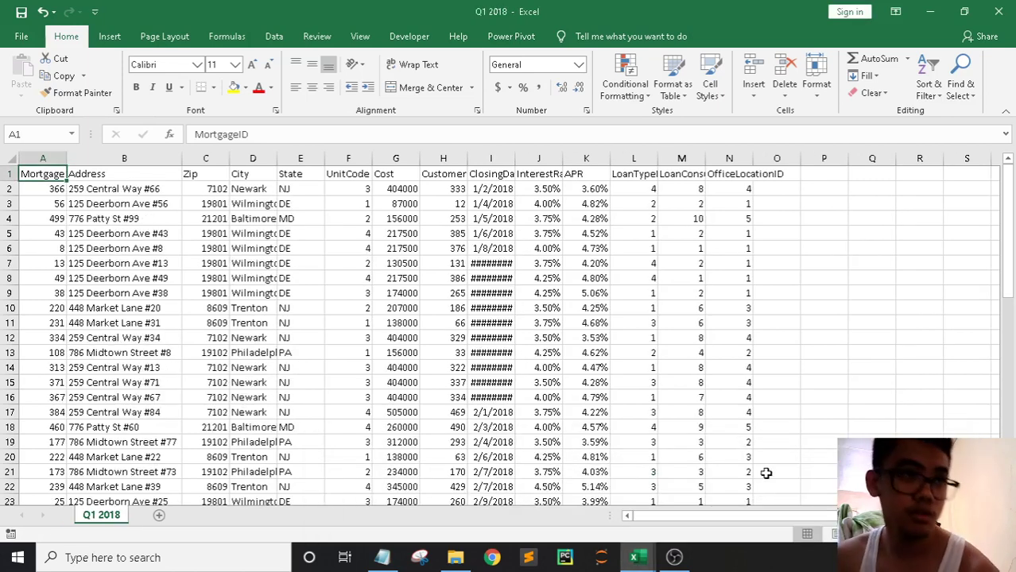
{"action": "double_click", "coordinate": [514, 158]}
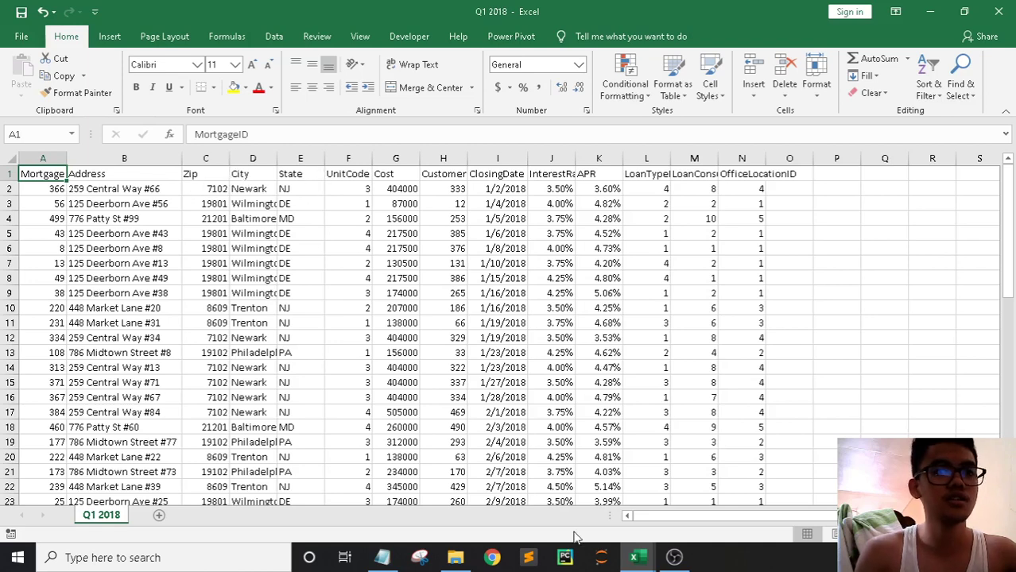
Step: Cycle through the Q1 2018, Q1 2019 and 2017 workbooks, then bring OBS Studio forward
{"action": "left_click", "coordinate": [634, 558]}
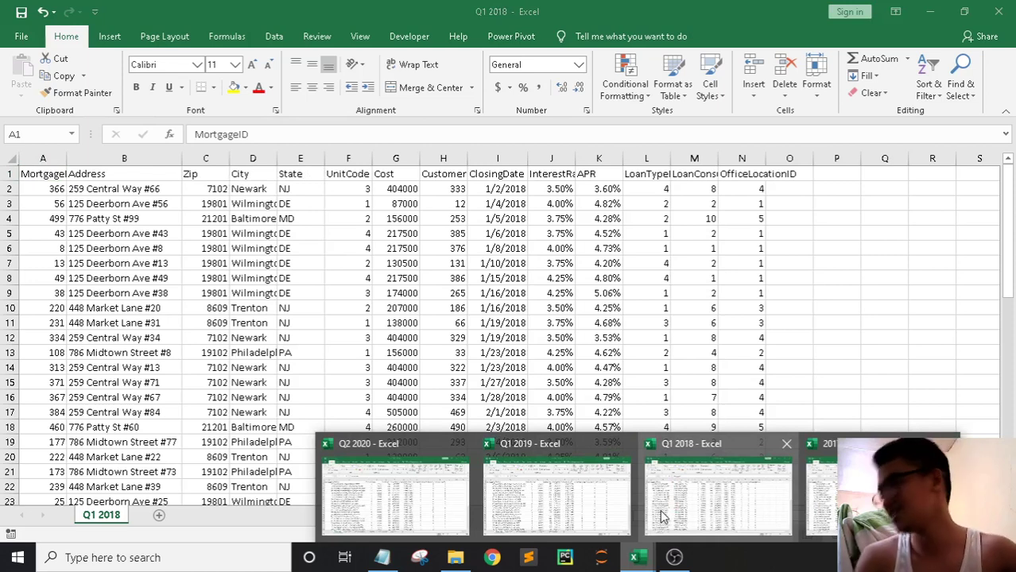
{"action": "left_click", "coordinate": [663, 518]}
{"action": "left_click", "coordinate": [650, 563]}
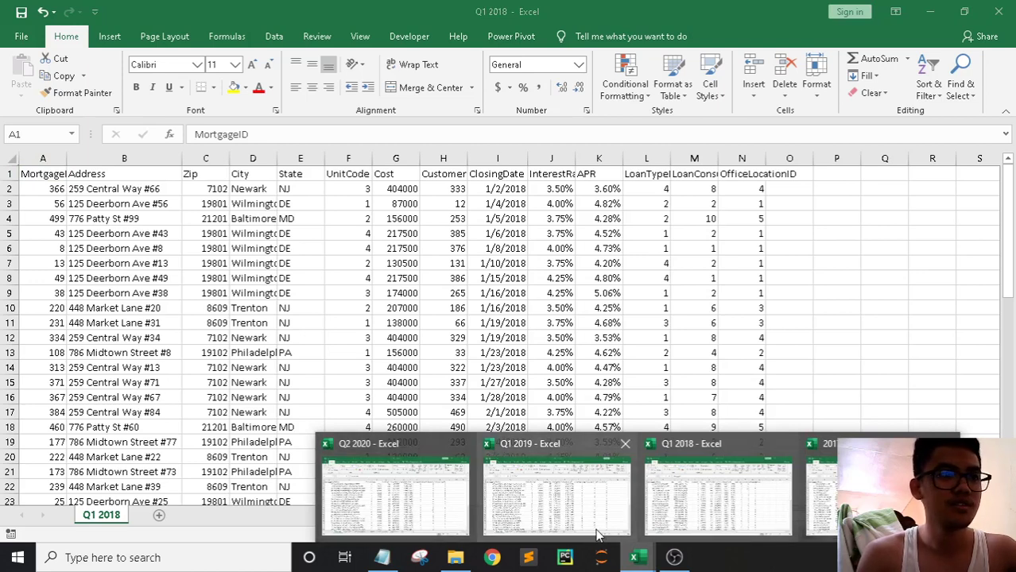
{"action": "left_click", "coordinate": [524, 508]}
{"action": "left_click", "coordinate": [635, 557]}
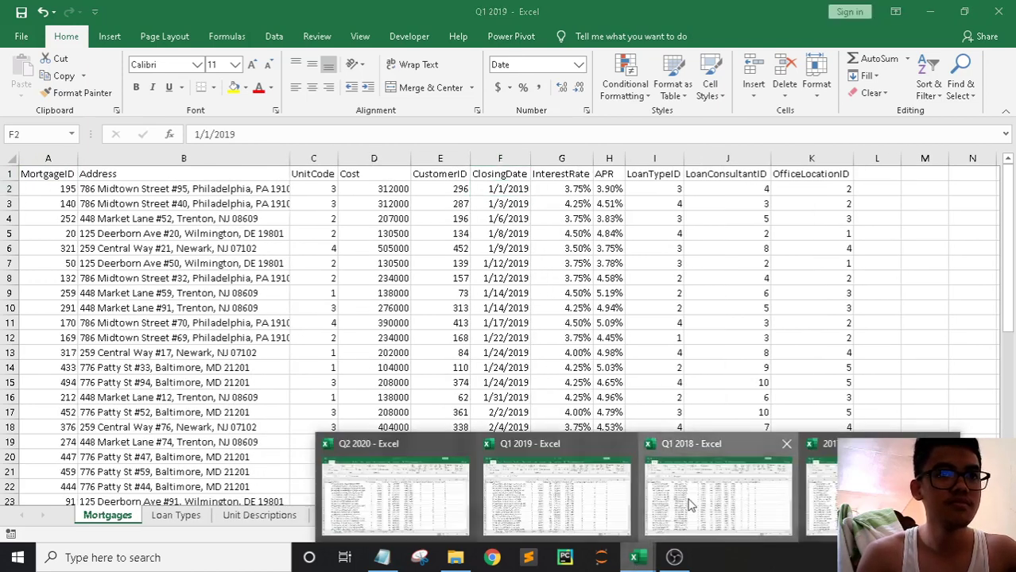
{"action": "left_click", "coordinate": [691, 501]}
{"action": "left_click", "coordinate": [636, 557]}
{"action": "left_click", "coordinate": [811, 505]}
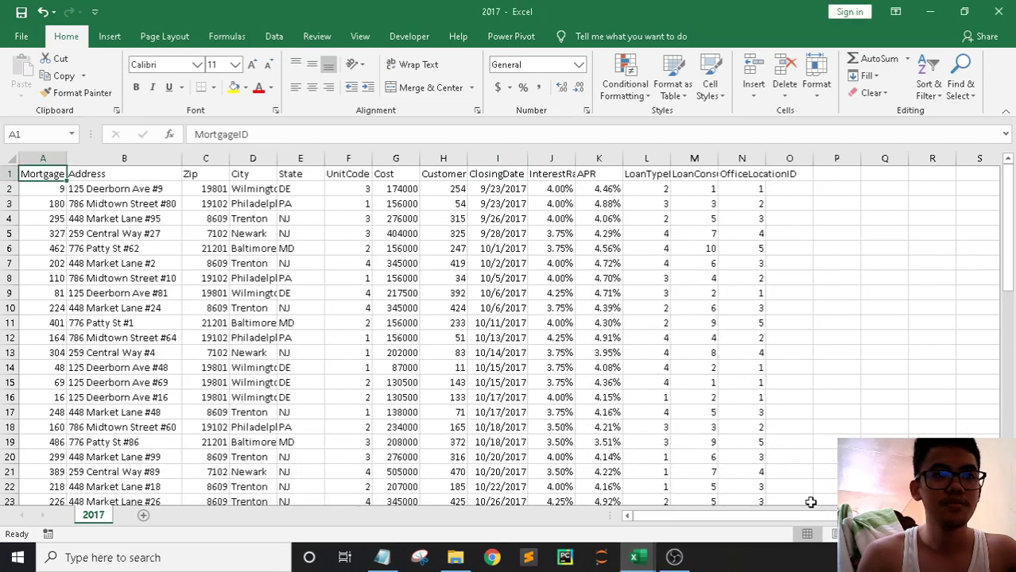
{"action": "left_click", "coordinate": [674, 557]}
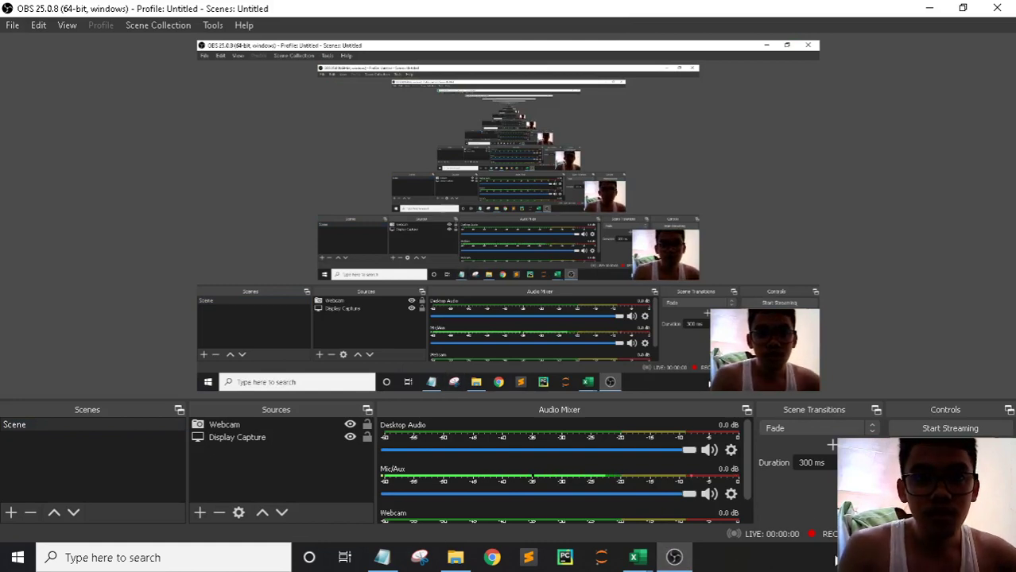
Step: Bring up the Notepad notes, then return to the Q1 2018 Excel workbook
{"action": "mouse_move", "coordinate": [626, 548]}
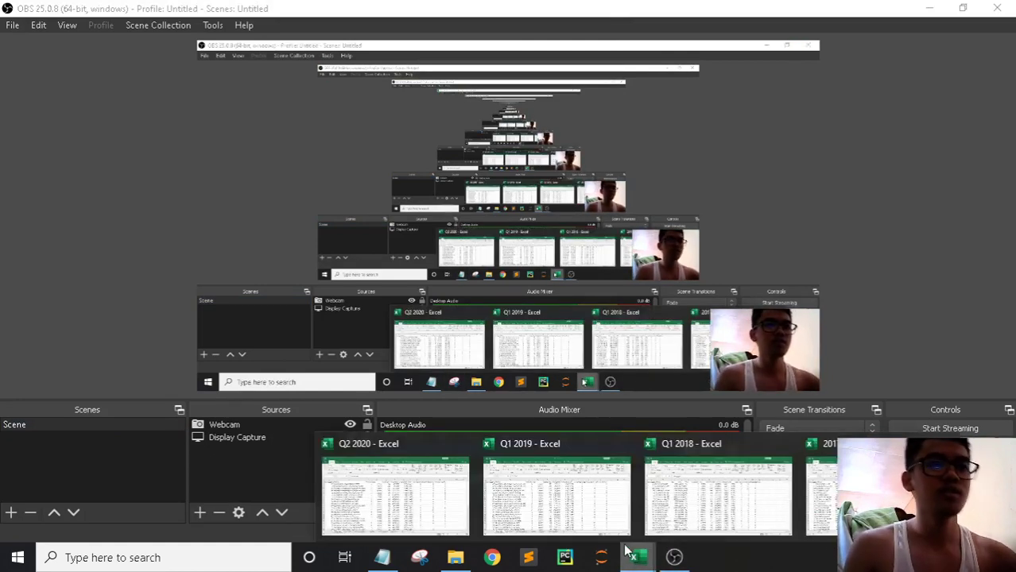
{"action": "left_click", "coordinate": [383, 558]}
{"action": "left_click", "coordinate": [383, 557]}
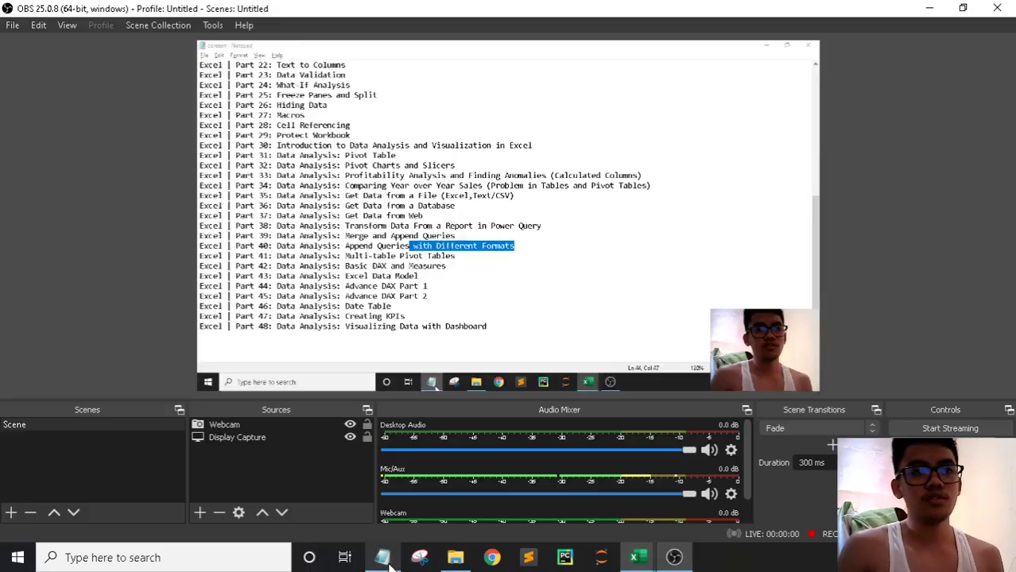
{"action": "mouse_move", "coordinate": [634, 557]}
{"action": "left_click", "coordinate": [711, 512]}
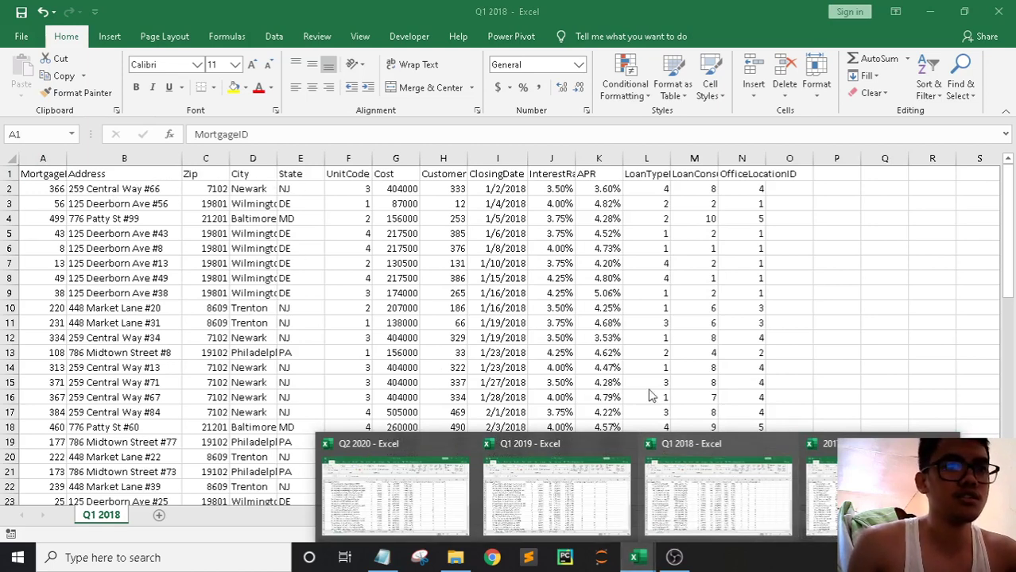
Step: Autofit the Address column in Q1 2019 and revisit the 2017 and Q1 2018 workbooks
{"action": "left_click", "coordinate": [524, 469]}
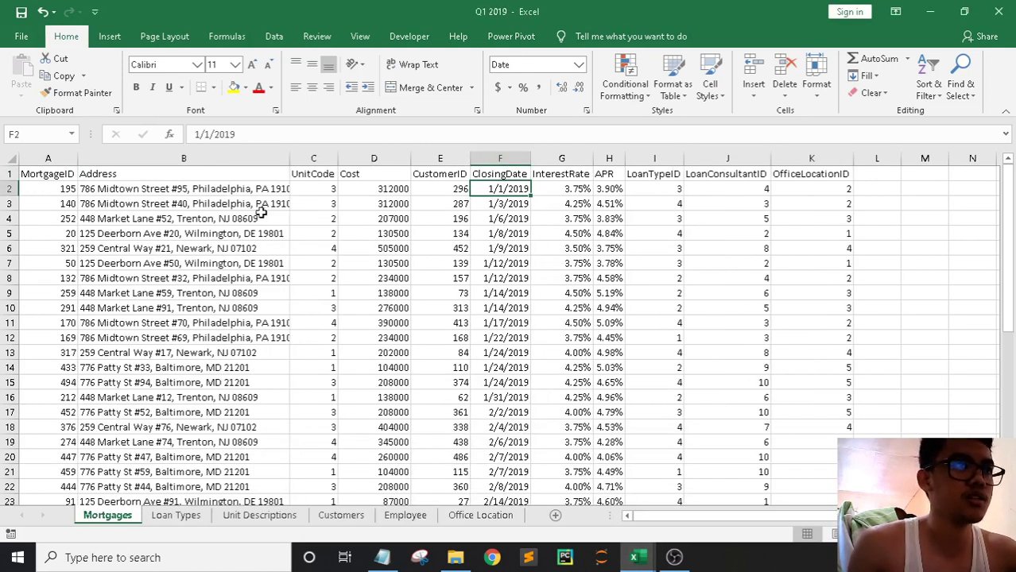
{"action": "double_click", "coordinate": [291, 162]}
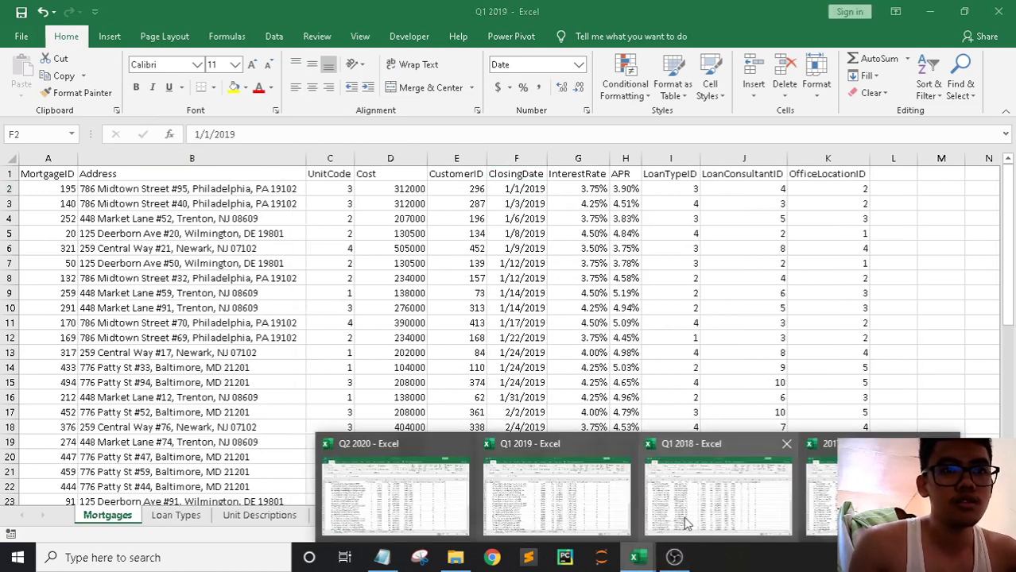
{"action": "left_click", "coordinate": [823, 488]}
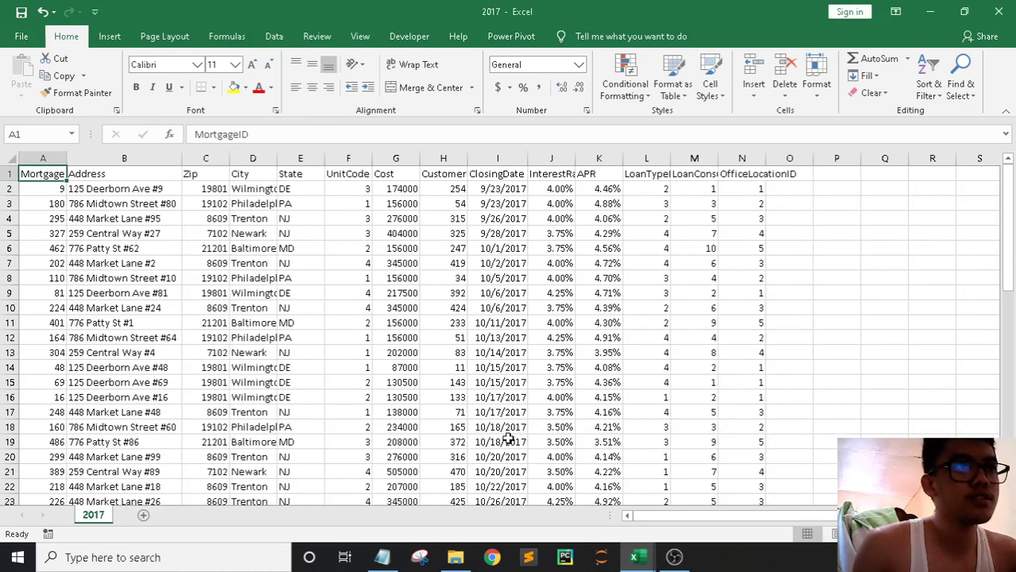
{"action": "mouse_move", "coordinate": [634, 557]}
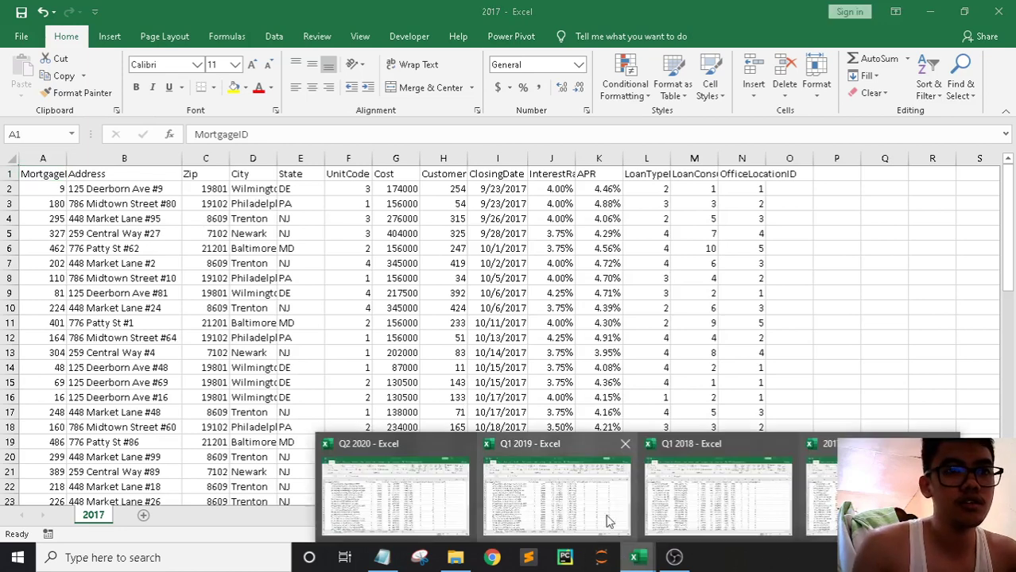
{"action": "left_click", "coordinate": [688, 488]}
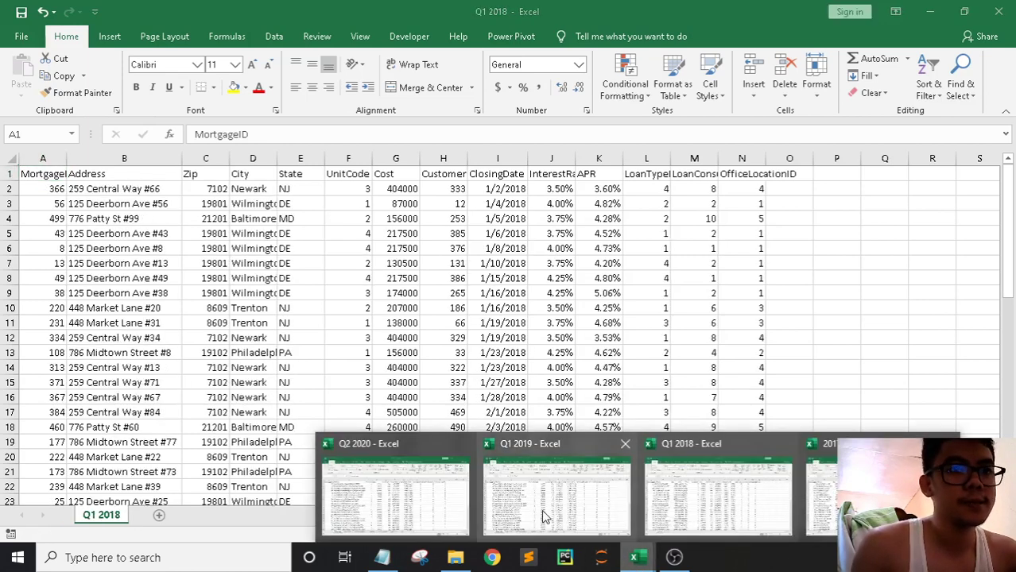
{"action": "left_click", "coordinate": [546, 517]}
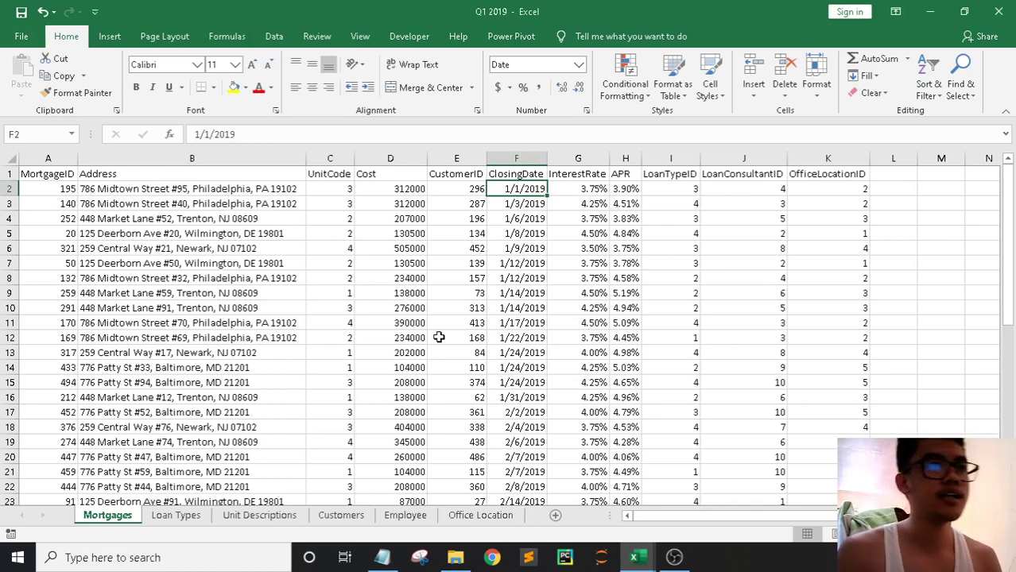
{"action": "mouse_move", "coordinate": [634, 557]}
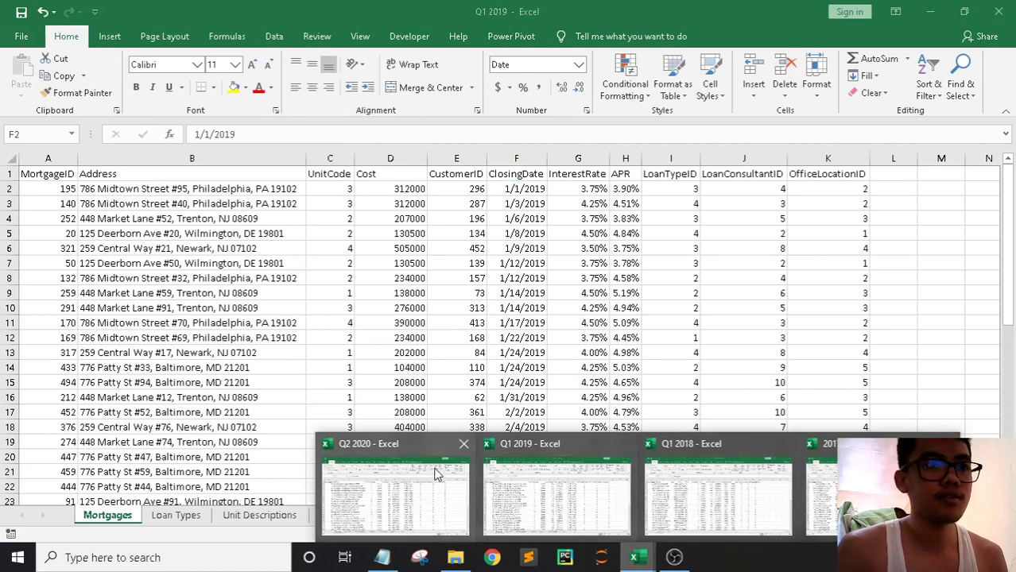
Step: Close 2017, Q1 2019, Q1 2018 and Q2 2020 without saving, then restart Excel
{"action": "left_click", "coordinate": [947, 444]}
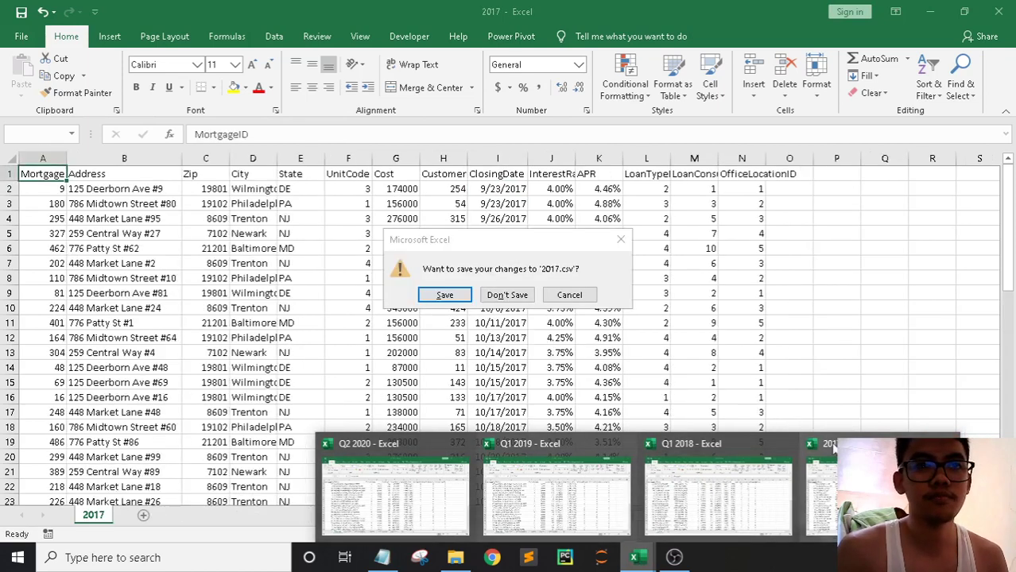
{"action": "left_click", "coordinate": [513, 295]}
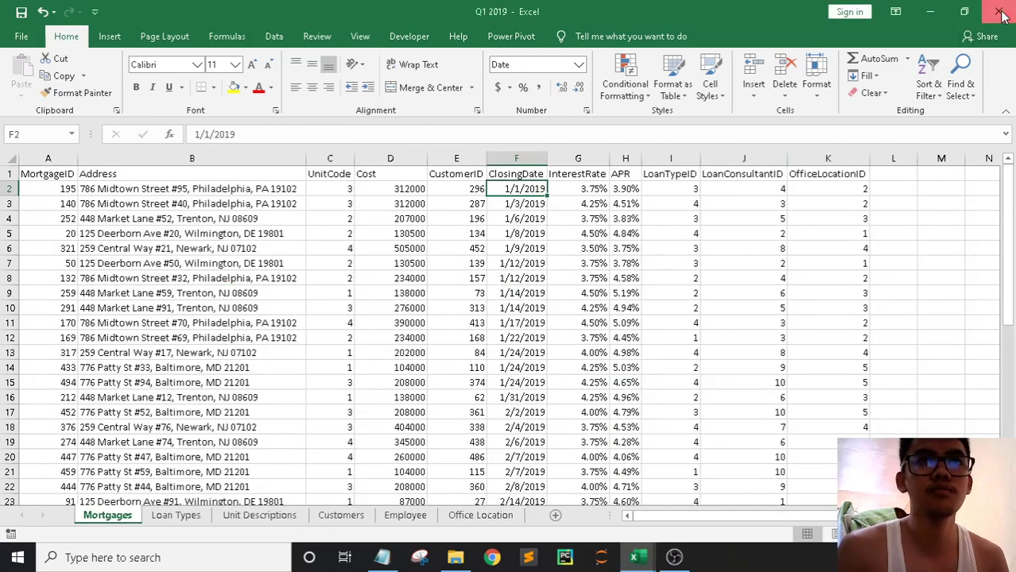
{"action": "left_click", "coordinate": [537, 295]}
{"action": "left_click", "coordinate": [997, 12]}
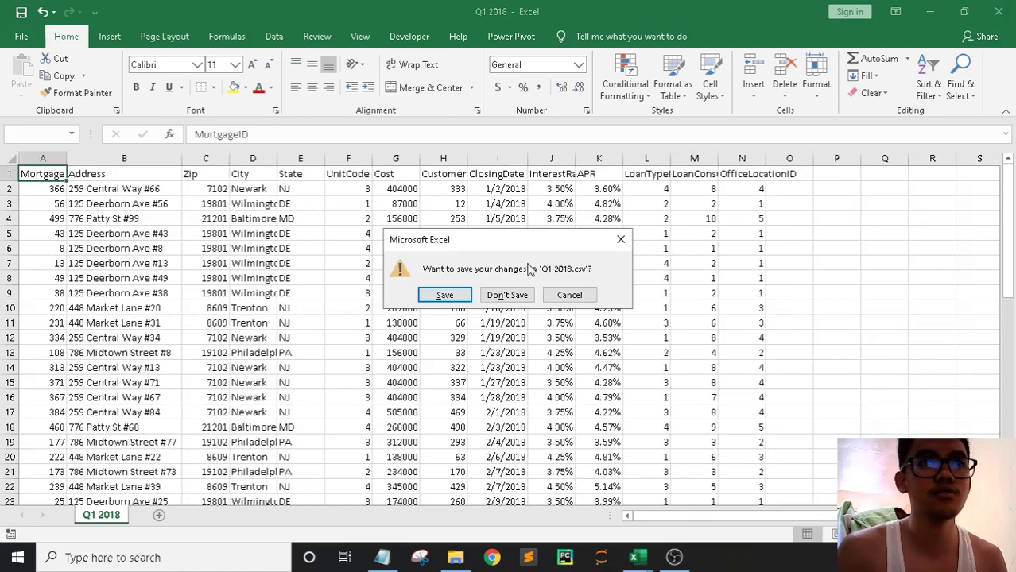
{"action": "left_click", "coordinate": [506, 294]}
{"action": "left_click", "coordinate": [995, 10]}
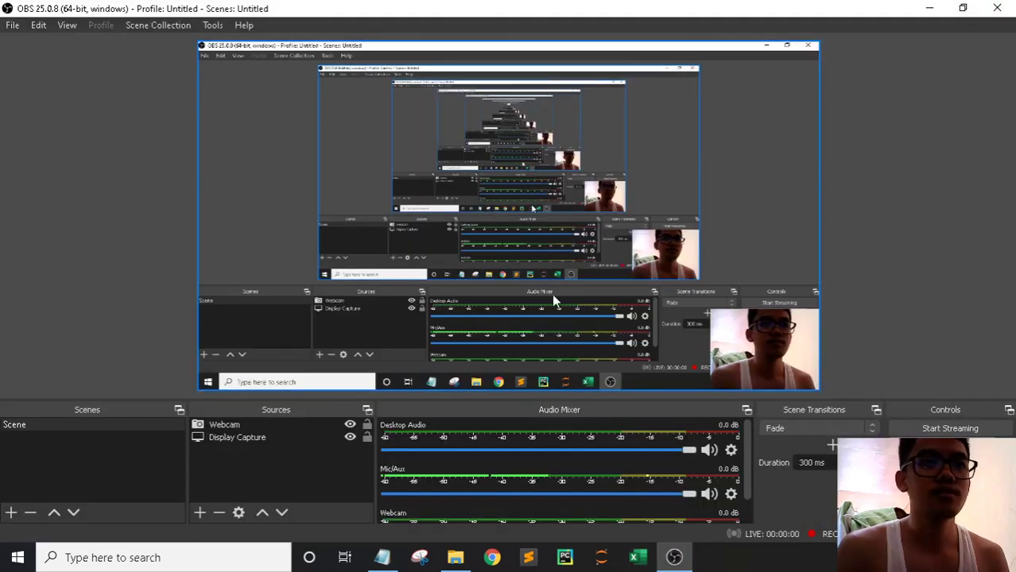
{"action": "left_click", "coordinate": [634, 556]}
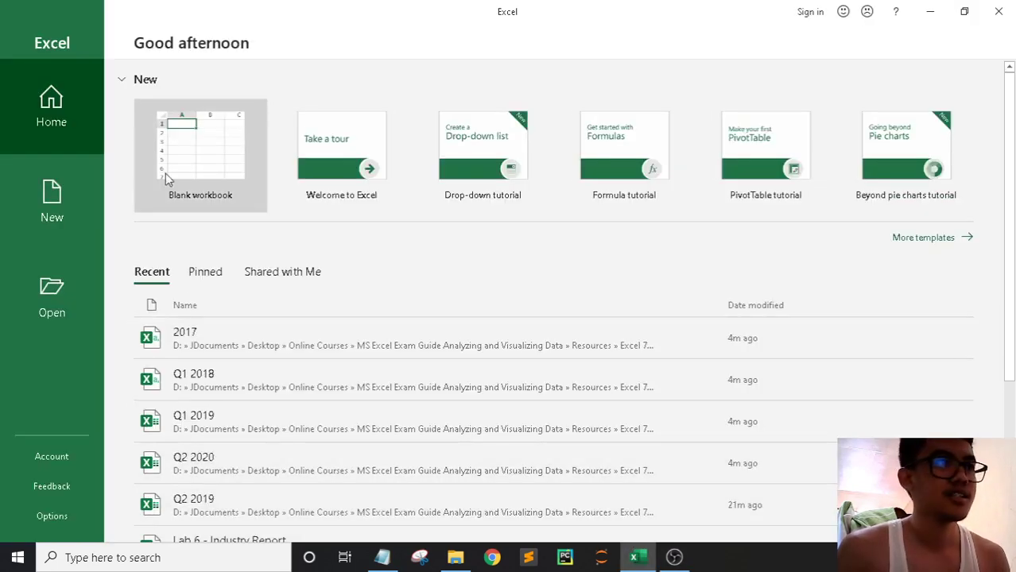
Step: Create a blank workbook and start a Get Data > From File > From Folder import
{"action": "left_click", "coordinate": [165, 173]}
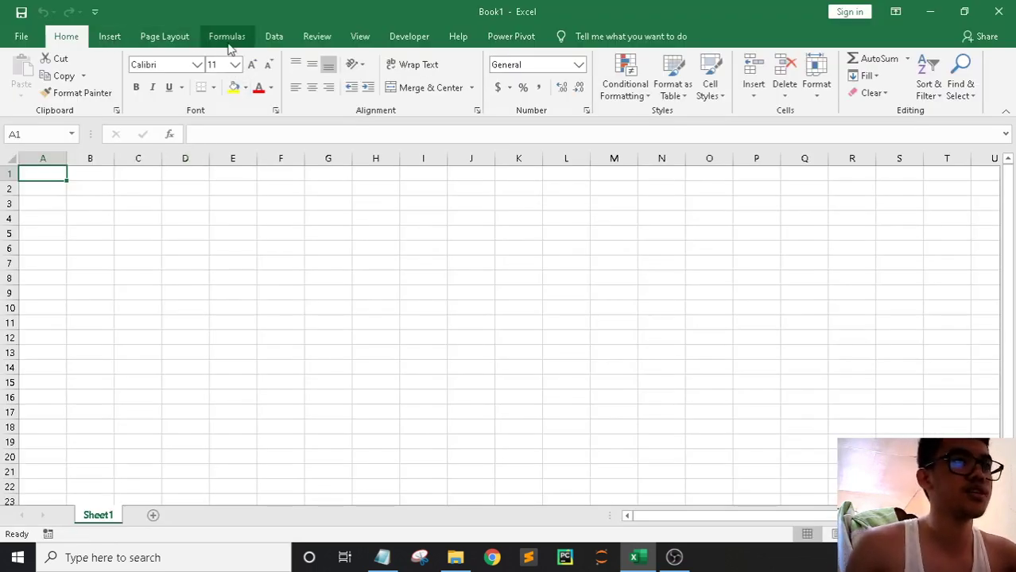
{"action": "left_click", "coordinate": [273, 36]}
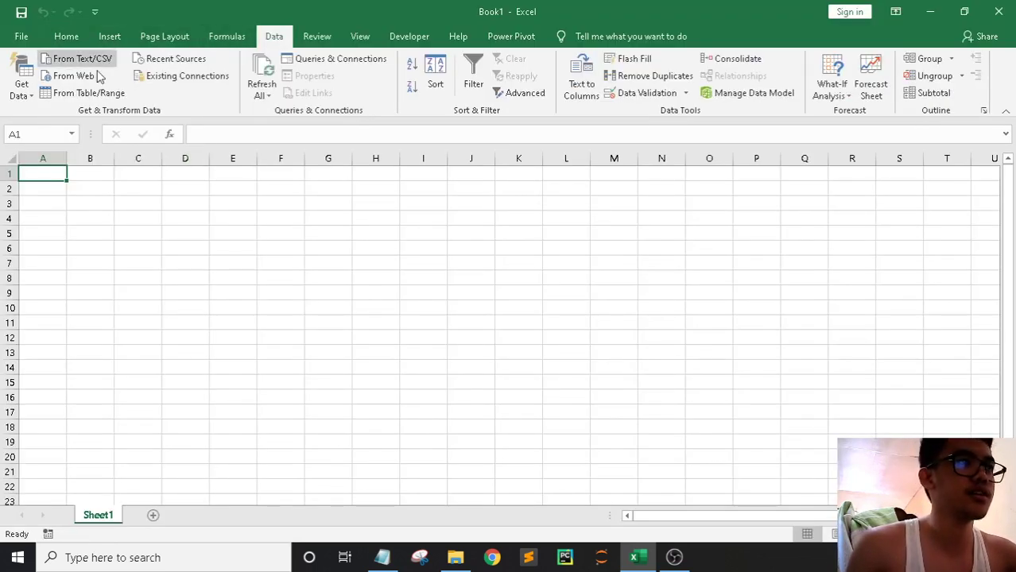
{"action": "left_click", "coordinate": [21, 83]}
{"action": "mouse_move", "coordinate": [82, 248]}
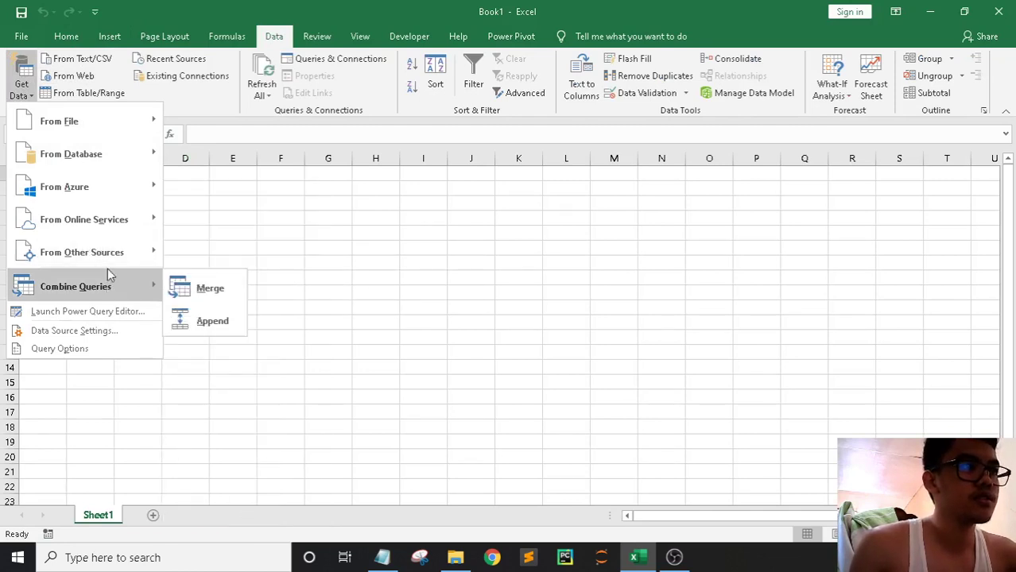
{"action": "mouse_move", "coordinate": [95, 124]}
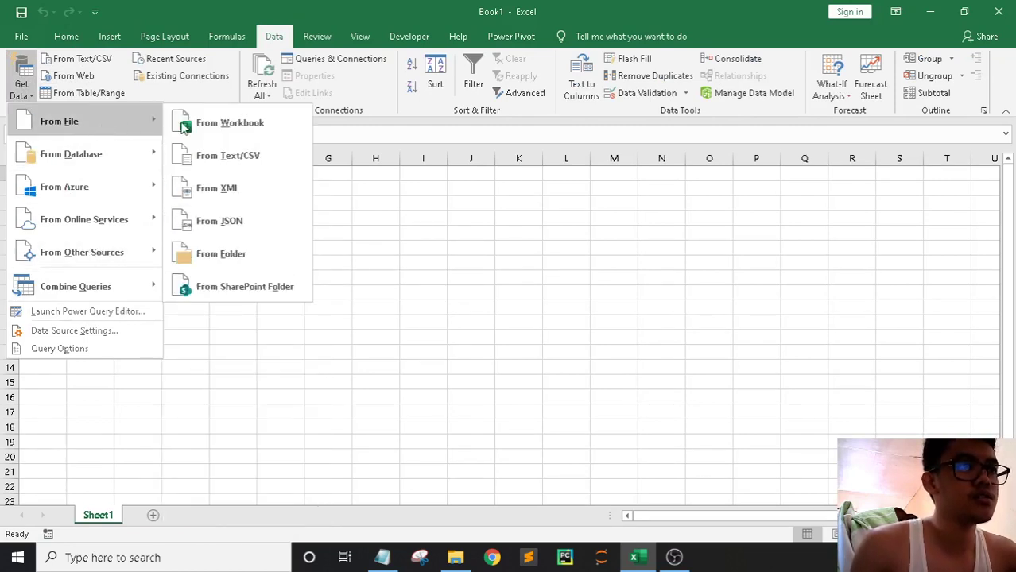
{"action": "left_click", "coordinate": [238, 256]}
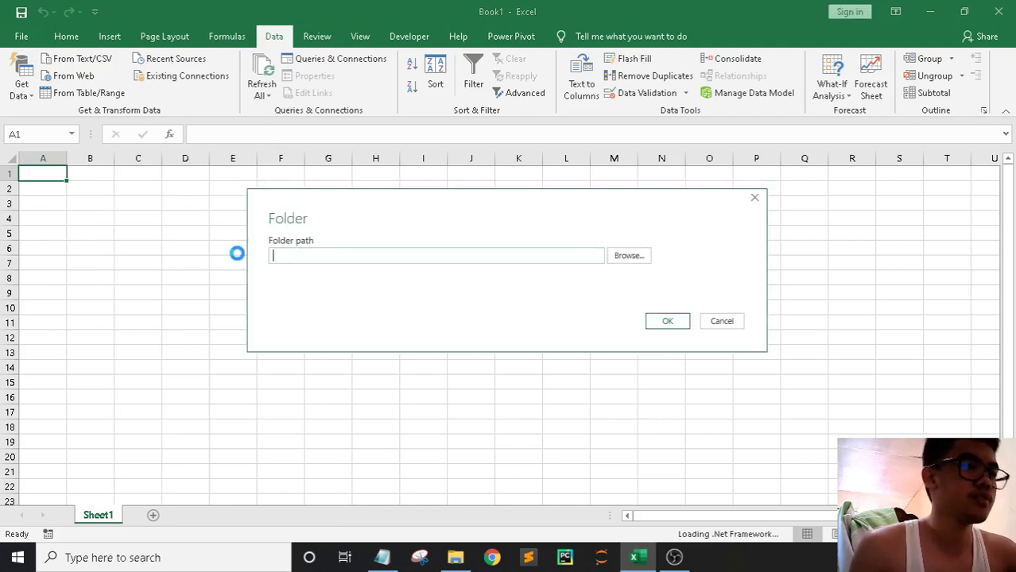
Step: Pick the Excel 70-779\_Archive folder and load its list of files
{"action": "left_click", "coordinate": [626, 258]}
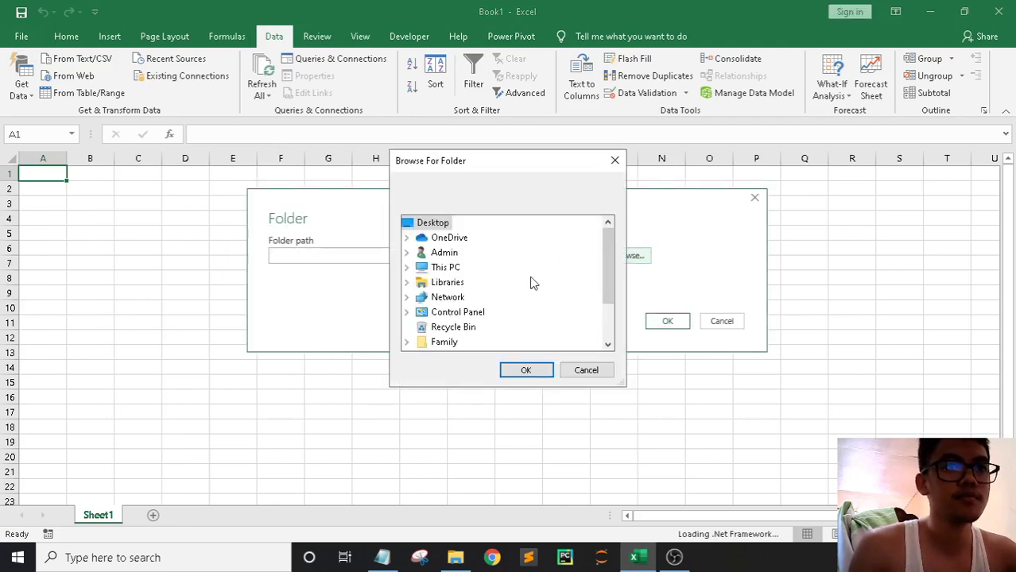
{"action": "scroll", "coordinate": [577, 282], "scroll_direction": "down", "scroll_amount": 1}
{"action": "scroll", "coordinate": [542, 310], "scroll_direction": "down", "scroll_amount": 1}
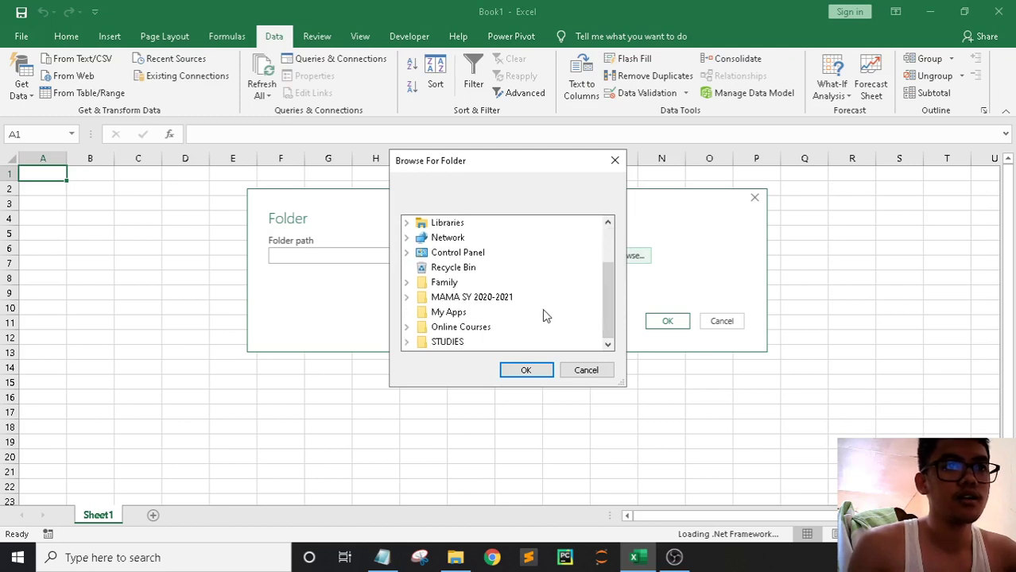
{"action": "double_click", "coordinate": [426, 328]}
{"action": "scroll", "coordinate": [509, 310], "scroll_direction": "down", "scroll_amount": 1}
{"action": "left_click", "coordinate": [419, 297]}
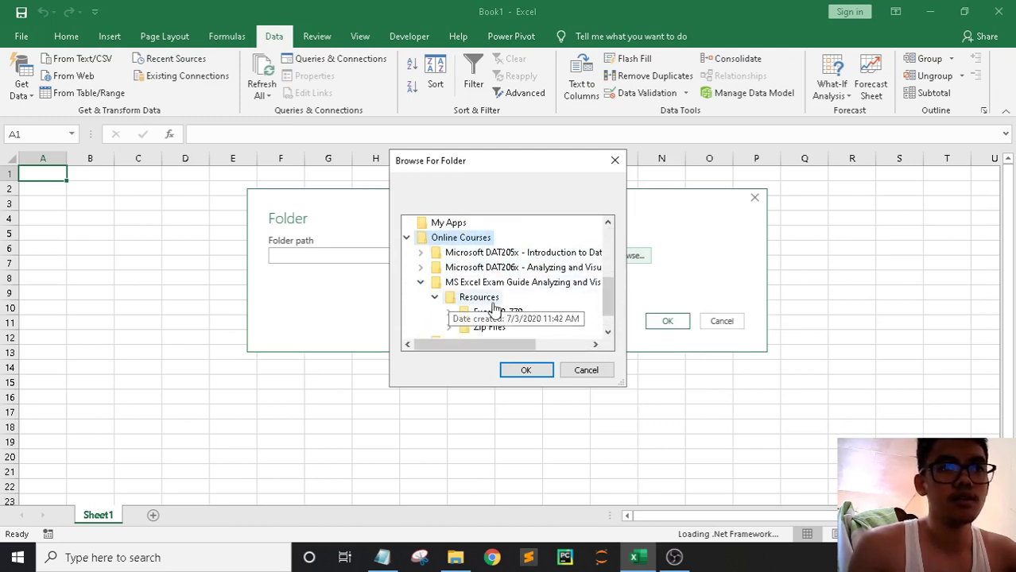
{"action": "scroll", "coordinate": [554, 313], "scroll_direction": "down", "scroll_amount": 1}
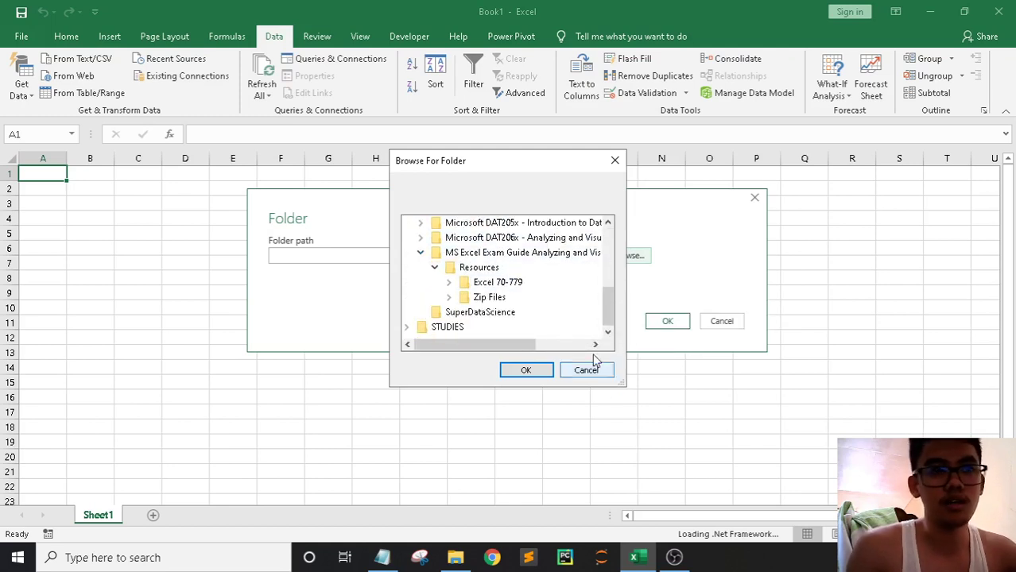
{"action": "double_click", "coordinate": [482, 284]}
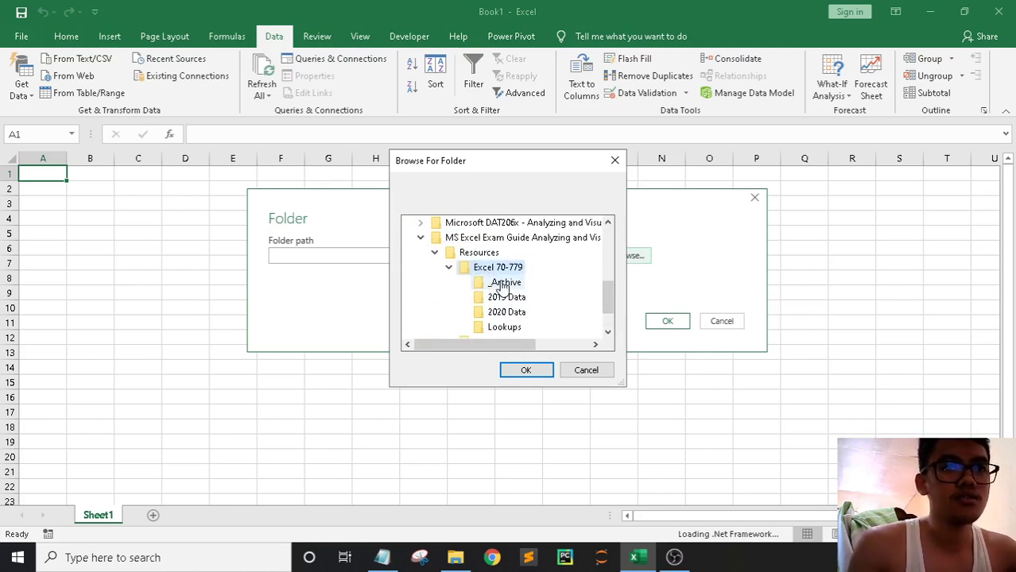
{"action": "left_click", "coordinate": [501, 285]}
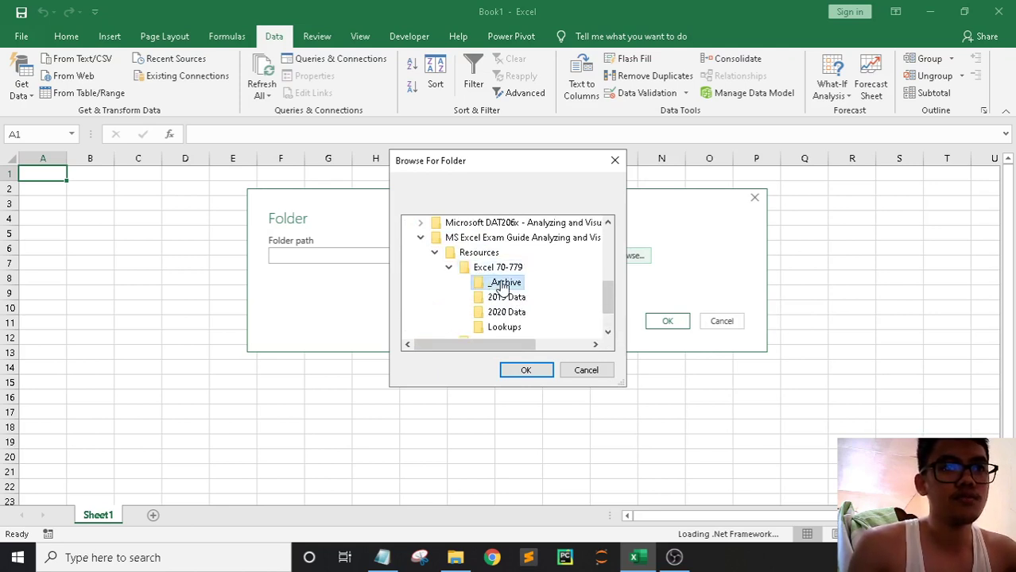
{"action": "left_click", "coordinate": [526, 370]}
{"action": "left_click", "coordinate": [666, 326]}
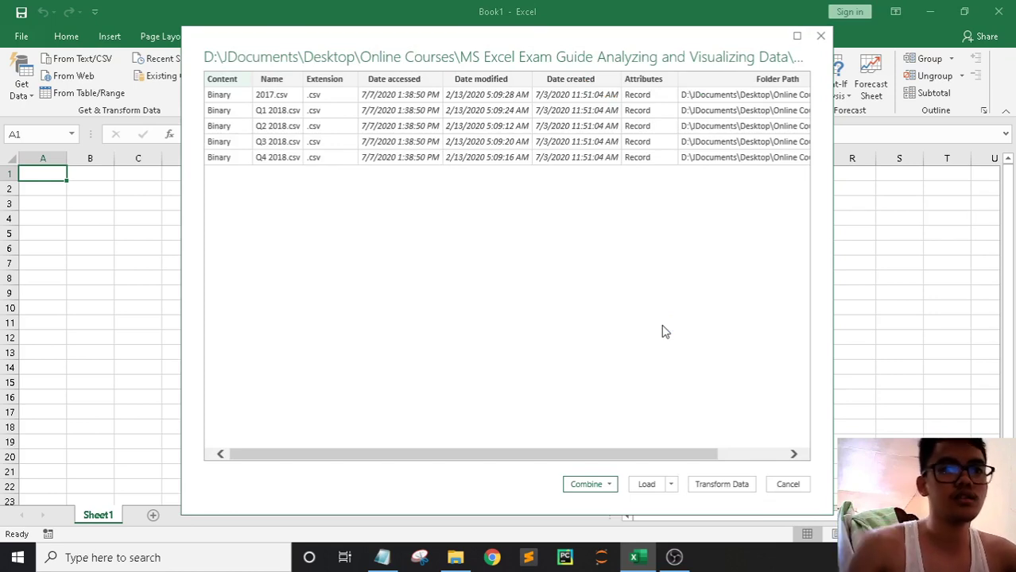
Step: Combine and transform the archive files, accepting the comma-delimited UTF-8 preview settings
{"action": "left_click", "coordinate": [608, 486]}
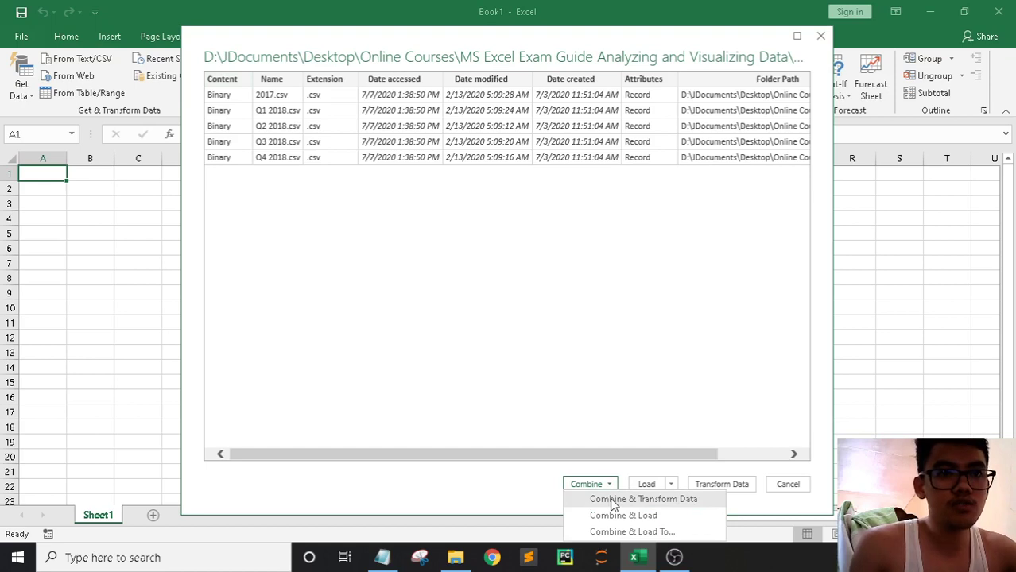
{"action": "left_click", "coordinate": [613, 501]}
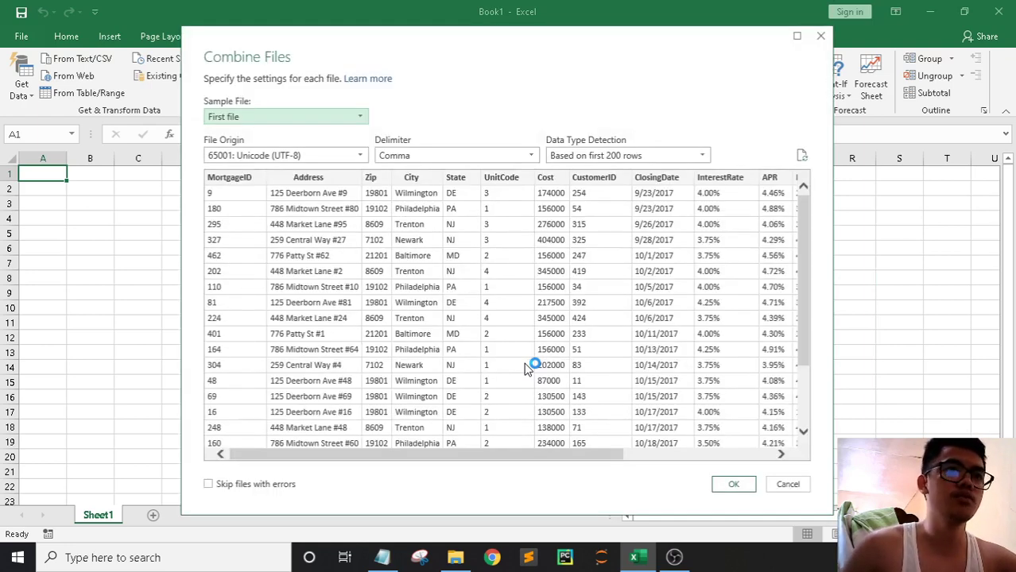
{"action": "scroll", "coordinate": [472, 342], "scroll_direction": "down", "scroll_amount": 3}
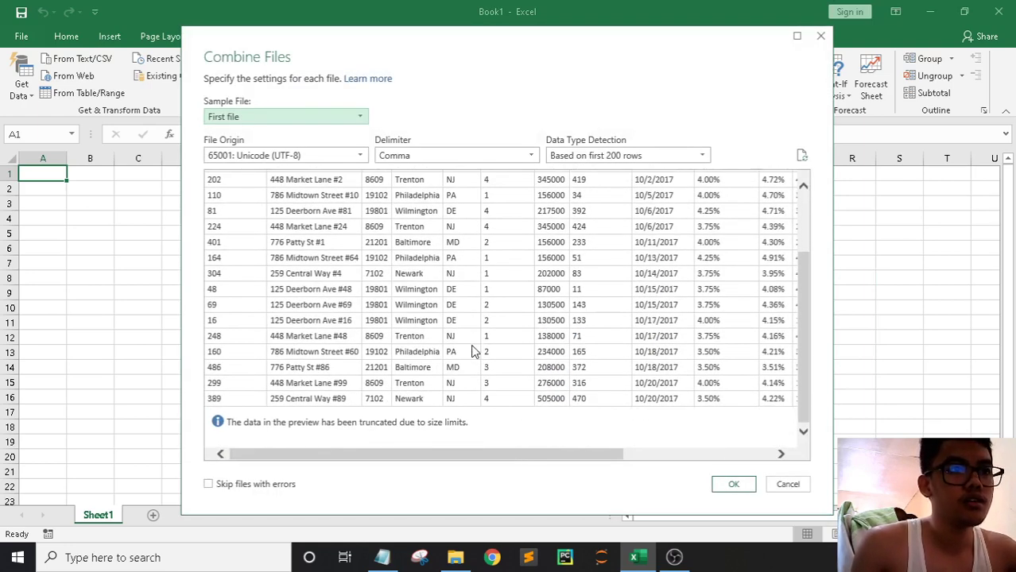
{"action": "scroll", "coordinate": [472, 351], "scroll_direction": "up", "scroll_amount": 3}
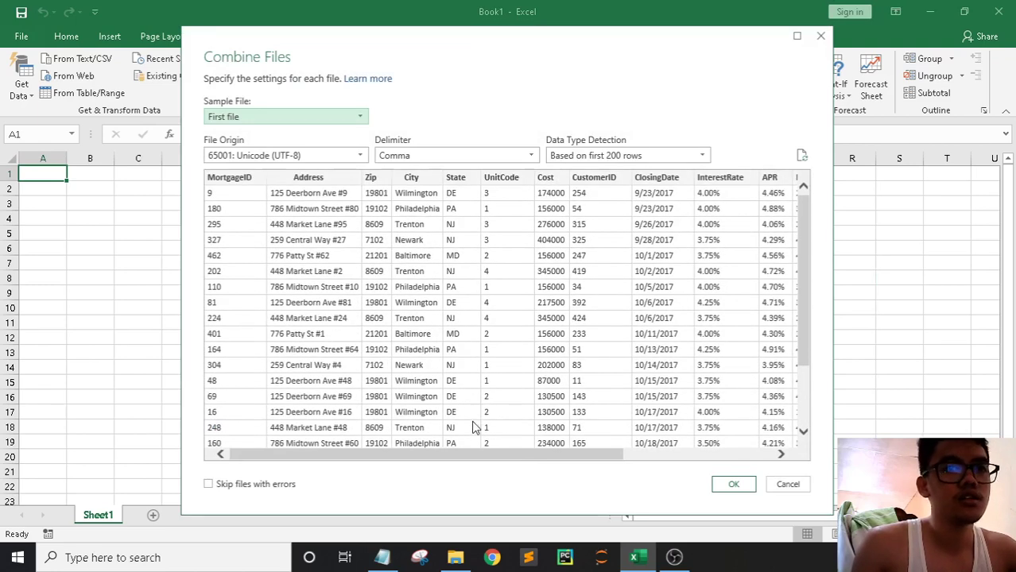
{"action": "left_click_drag", "start_coordinate": [472, 453], "coordinate": [340, 451]}
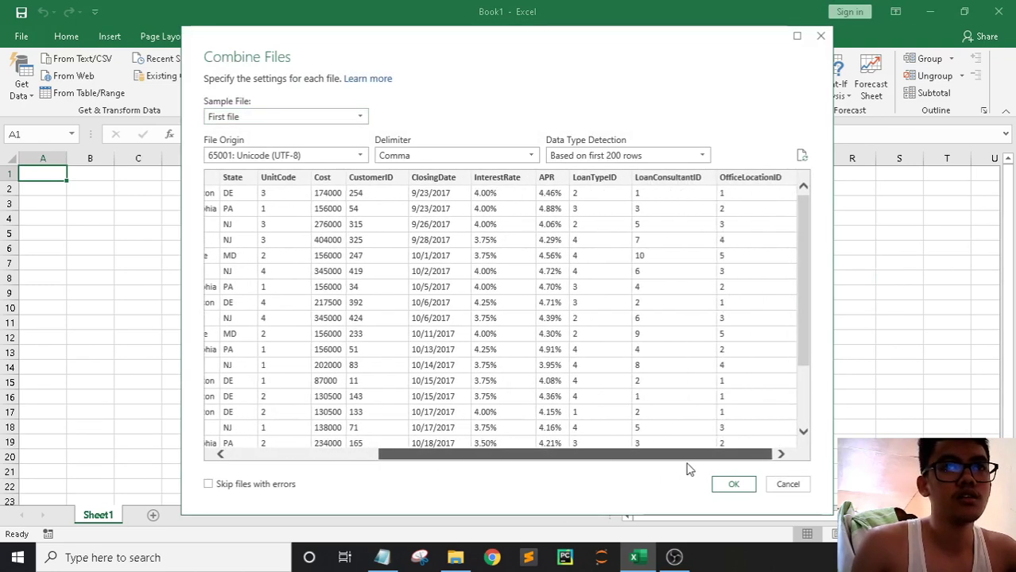
{"action": "left_click", "coordinate": [741, 484]}
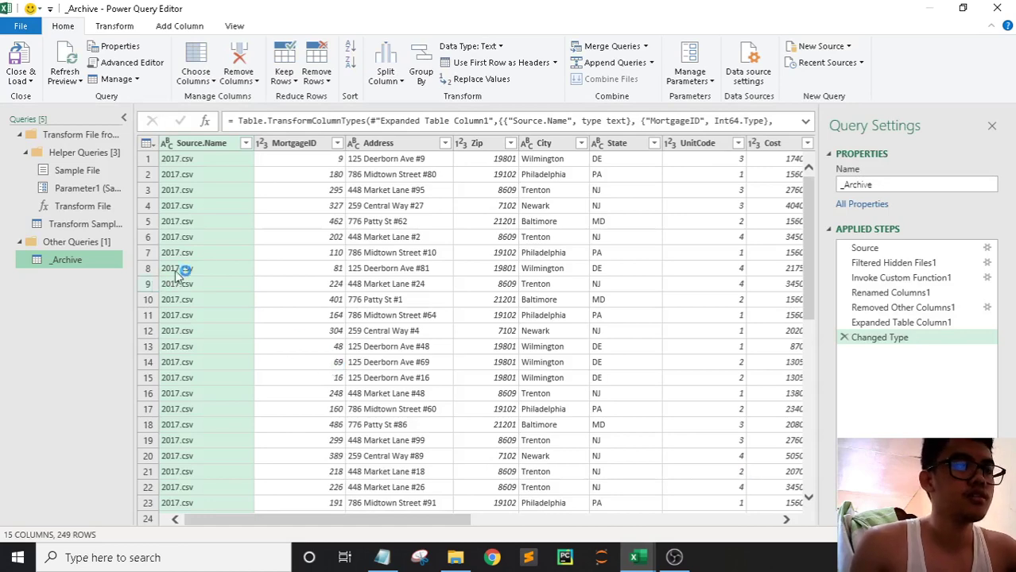
Step: Scroll through the _Archive query from the 2017.csv rows down to row 249 from Q4 2018.csv
{"action": "scroll", "coordinate": [238, 254], "scroll_direction": "down", "scroll_amount": 3}
{"action": "scroll", "coordinate": [239, 254], "scroll_direction": "down", "scroll_amount": 4}
{"action": "scroll", "coordinate": [238, 254], "scroll_direction": "down", "scroll_amount": 2}
{"action": "scroll", "coordinate": [241, 262], "scroll_direction": "up", "scroll_amount": 9}
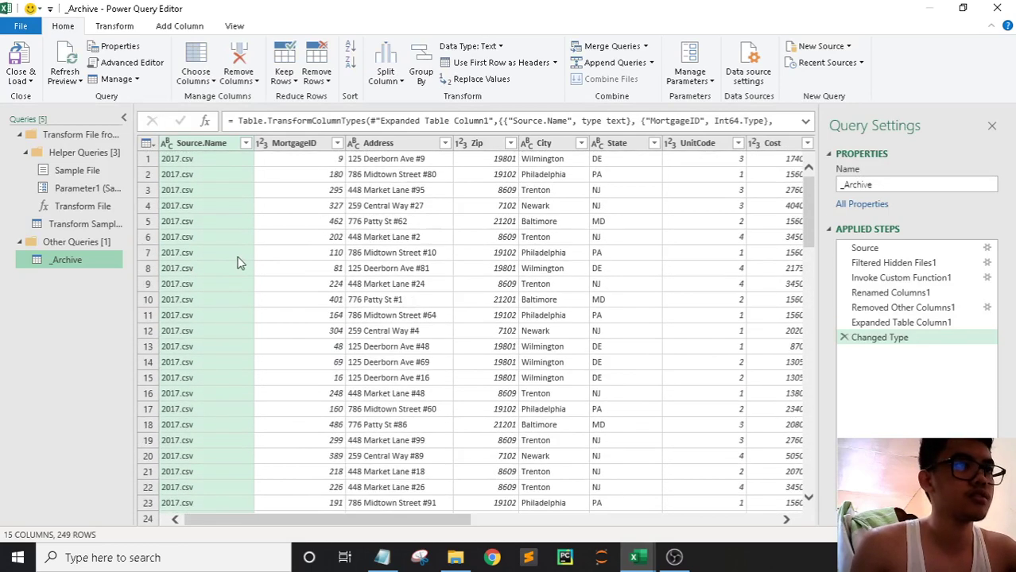
{"action": "scroll", "coordinate": [310, 266], "scroll_direction": "down", "scroll_amount": 4}
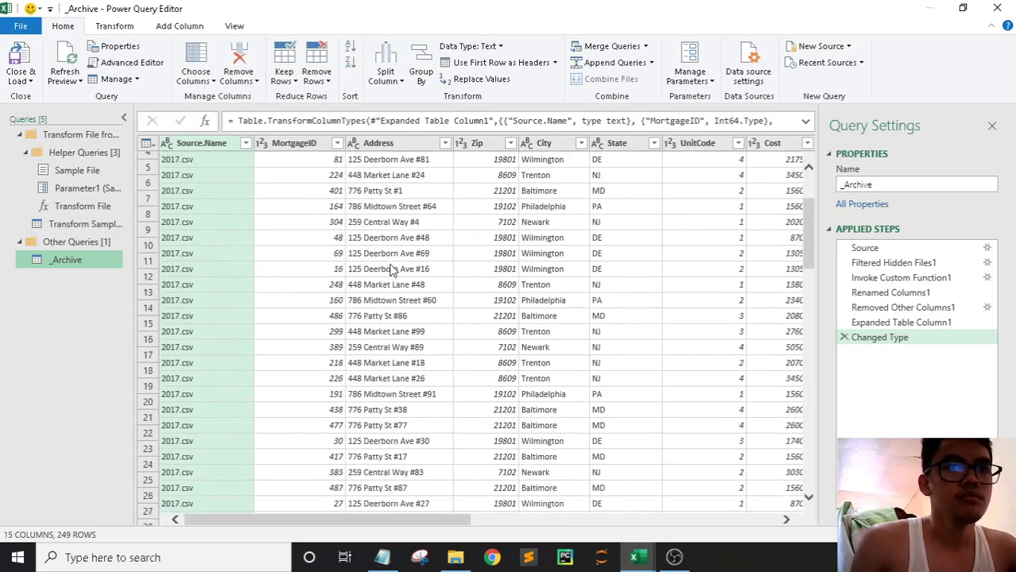
{"action": "scroll", "coordinate": [392, 268], "scroll_direction": "down", "scroll_amount": 3}
{"action": "scroll", "coordinate": [392, 269], "scroll_direction": "down", "scroll_amount": 5}
{"action": "scroll", "coordinate": [392, 269], "scroll_direction": "down", "scroll_amount": 6}
{"action": "scroll", "coordinate": [392, 269], "scroll_direction": "down", "scroll_amount": 3}
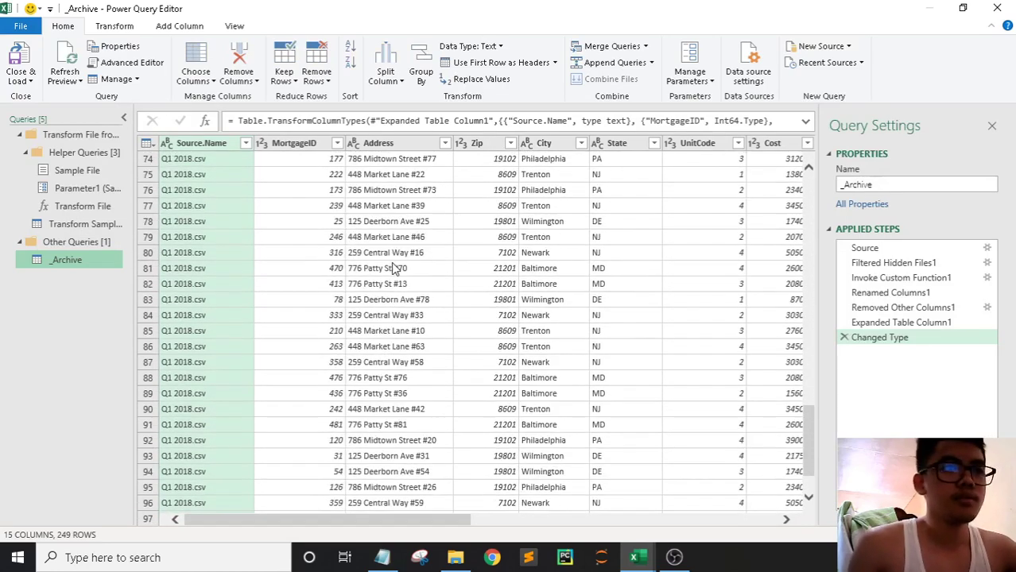
{"action": "scroll", "coordinate": [392, 269], "scroll_direction": "down", "scroll_amount": 5}
{"action": "scroll", "coordinate": [389, 291], "scroll_direction": "down", "scroll_amount": 6}
{"action": "scroll", "coordinate": [389, 291], "scroll_direction": "down", "scroll_amount": 6}
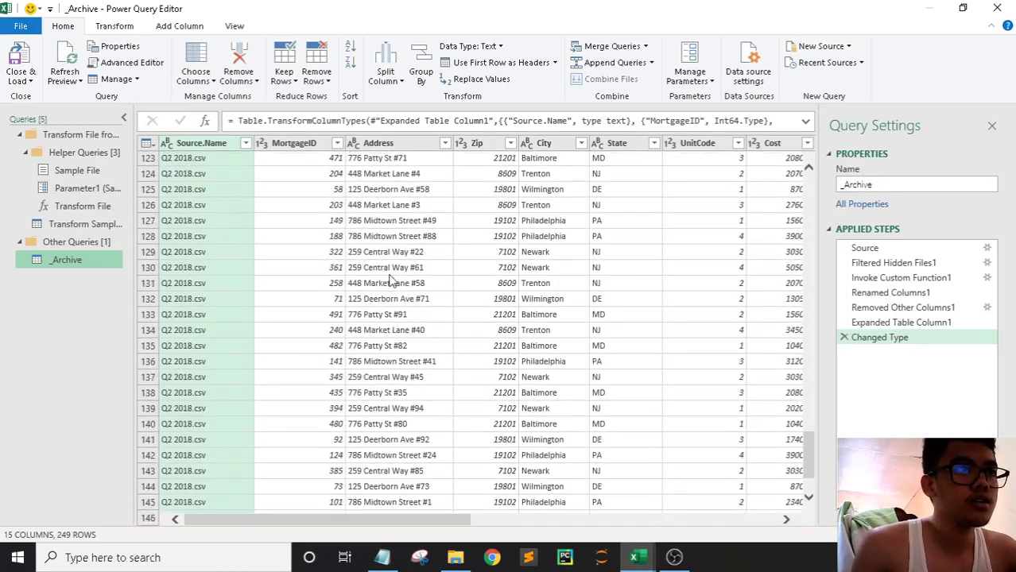
{"action": "scroll", "coordinate": [389, 291], "scroll_direction": "down", "scroll_amount": 4}
{"action": "scroll", "coordinate": [453, 336], "scroll_direction": "down", "scroll_amount": 6}
{"action": "left_click_drag", "start_coordinate": [810, 413], "coordinate": [792, 162]}
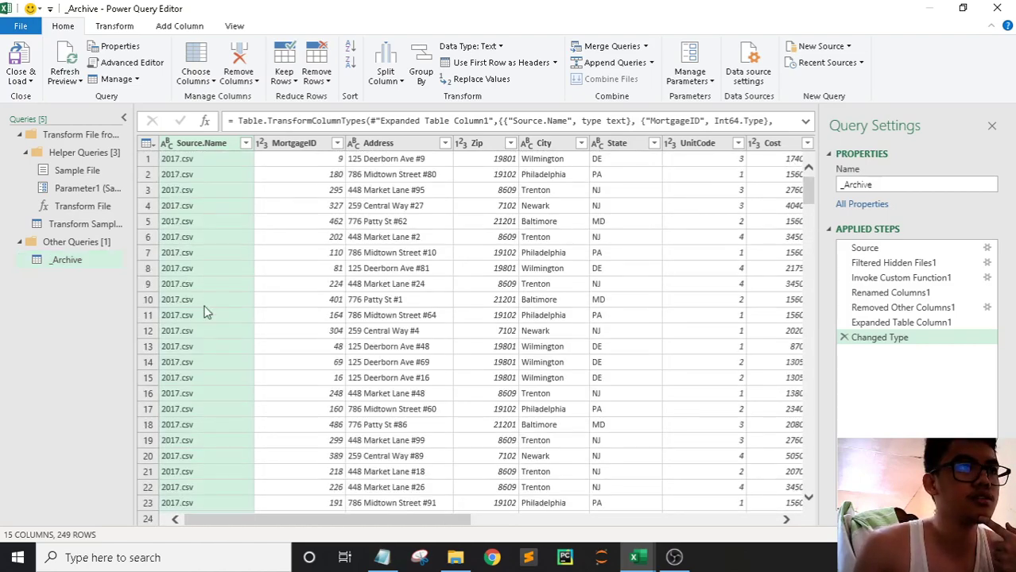
{"action": "scroll", "coordinate": [206, 326], "scroll_direction": "down", "scroll_amount": 10}
{"action": "scroll", "coordinate": [208, 337], "scroll_direction": "down", "scroll_amount": 10}
{"action": "scroll", "coordinate": [208, 337], "scroll_direction": "down", "scroll_amount": 5}
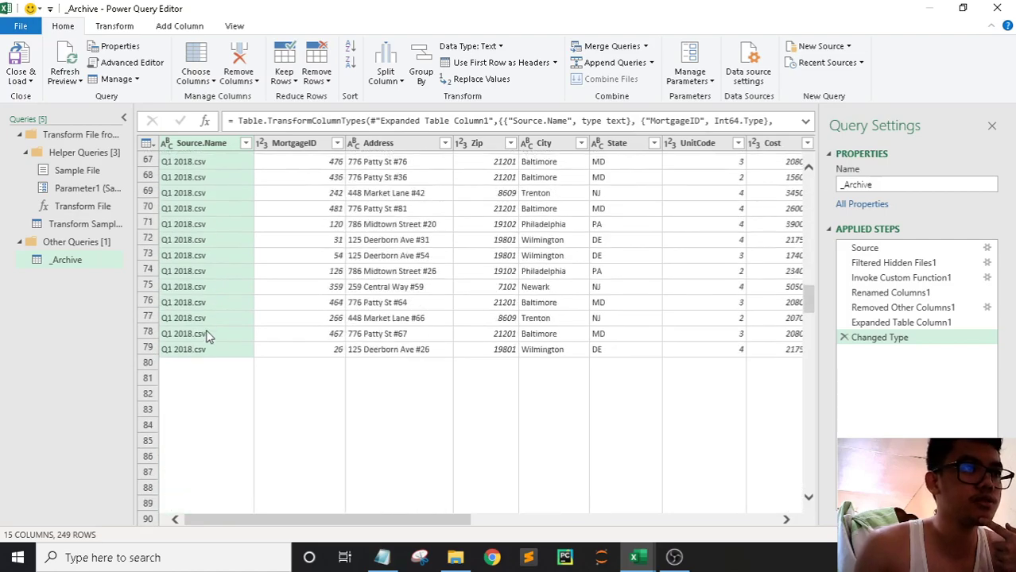
{"action": "scroll", "coordinate": [208, 337], "scroll_direction": "down", "scroll_amount": 10}
{"action": "scroll", "coordinate": [208, 337], "scroll_direction": "down", "scroll_amount": 3}
{"action": "scroll", "coordinate": [208, 337], "scroll_direction": "down", "scroll_amount": 5}
{"action": "scroll", "coordinate": [208, 337], "scroll_direction": "down", "scroll_amount": 5}
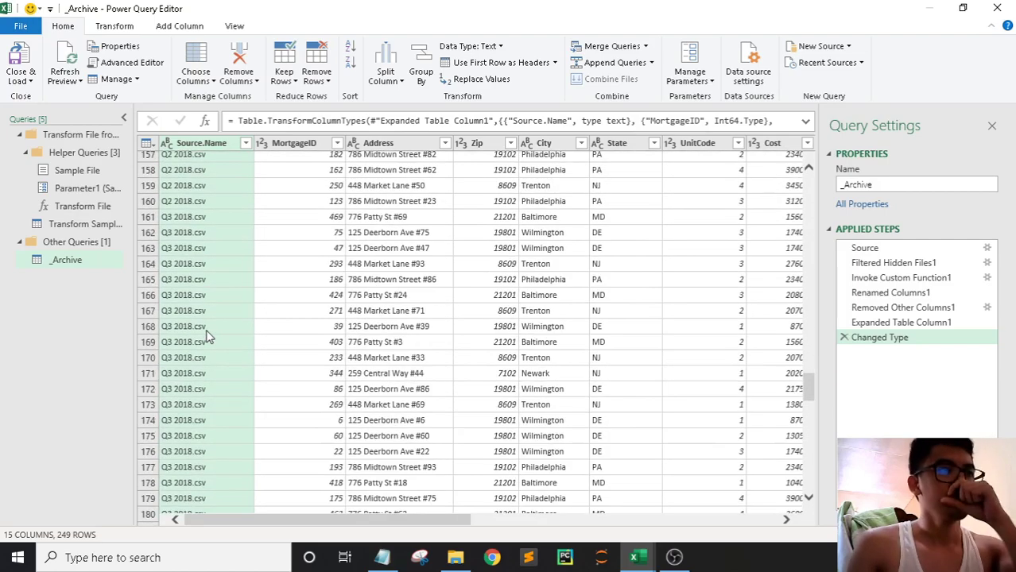
{"action": "scroll", "coordinate": [208, 337], "scroll_direction": "down", "scroll_amount": 10}
{"action": "scroll", "coordinate": [208, 337], "scroll_direction": "down", "scroll_amount": 10}
{"action": "scroll", "coordinate": [208, 337], "scroll_direction": "down", "scroll_amount": 5}
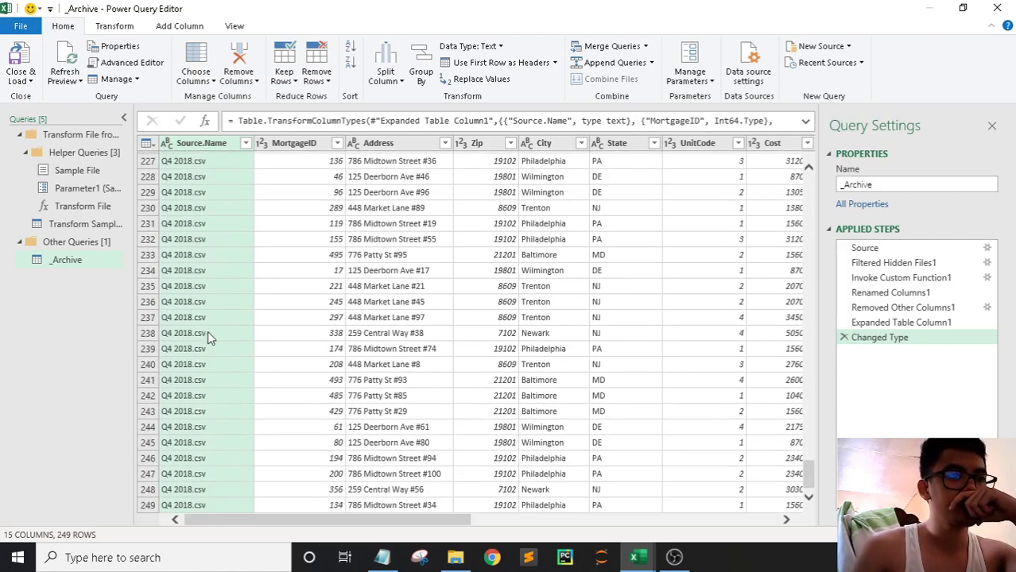
{"action": "left_click_drag", "start_coordinate": [811, 475], "coordinate": [806, 169]}
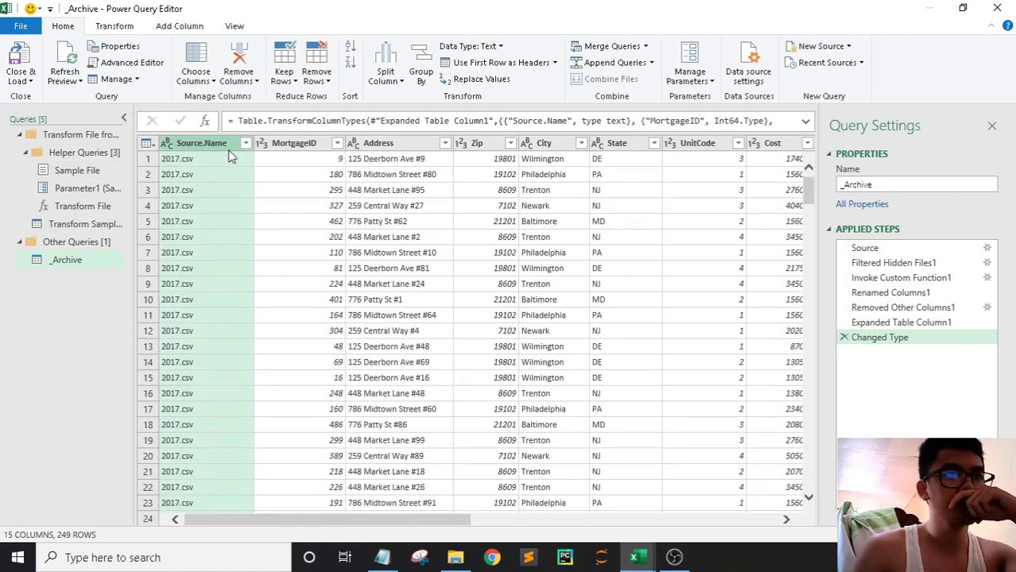
Step: Remove the Source.Name column from the _Archive query, leaving 14 columns
{"action": "left_click", "coordinate": [239, 55]}
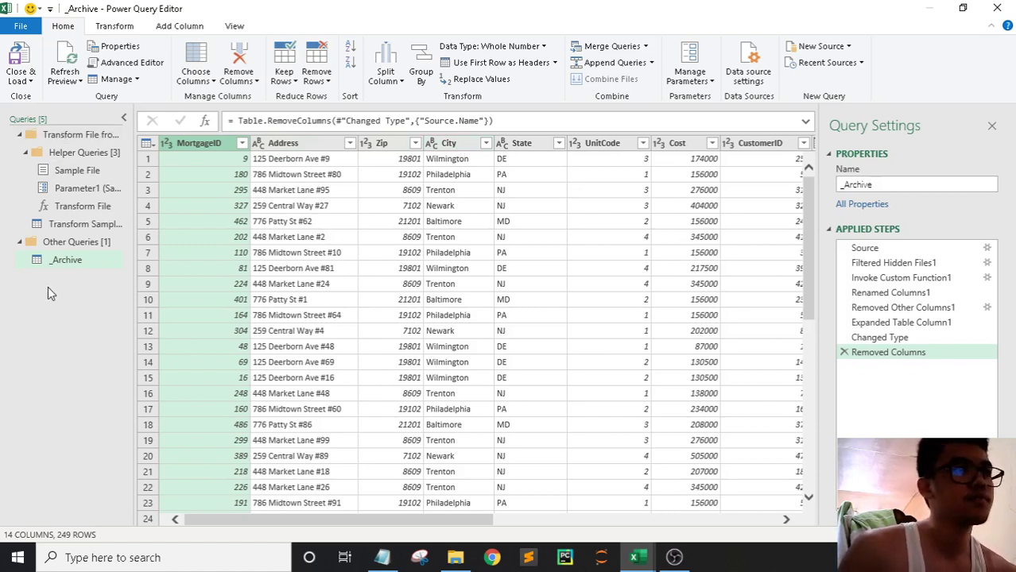
{"action": "left_click", "coordinate": [827, 47]}
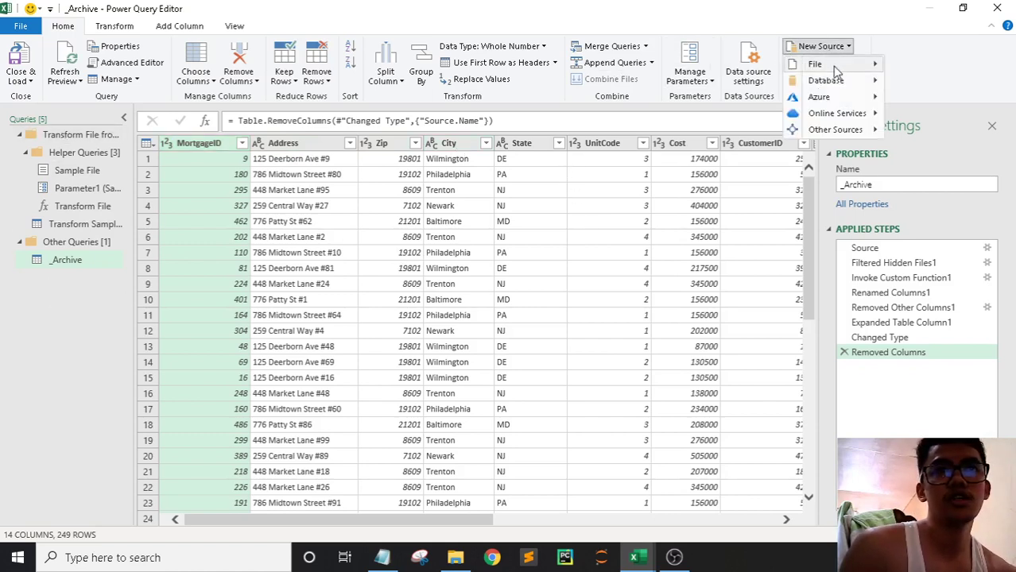
Step: Pick the Excel 70-779\2019 Data folder as a new folder source
{"action": "mouse_move", "coordinate": [834, 70]}
{"action": "left_click", "coordinate": [902, 205]}
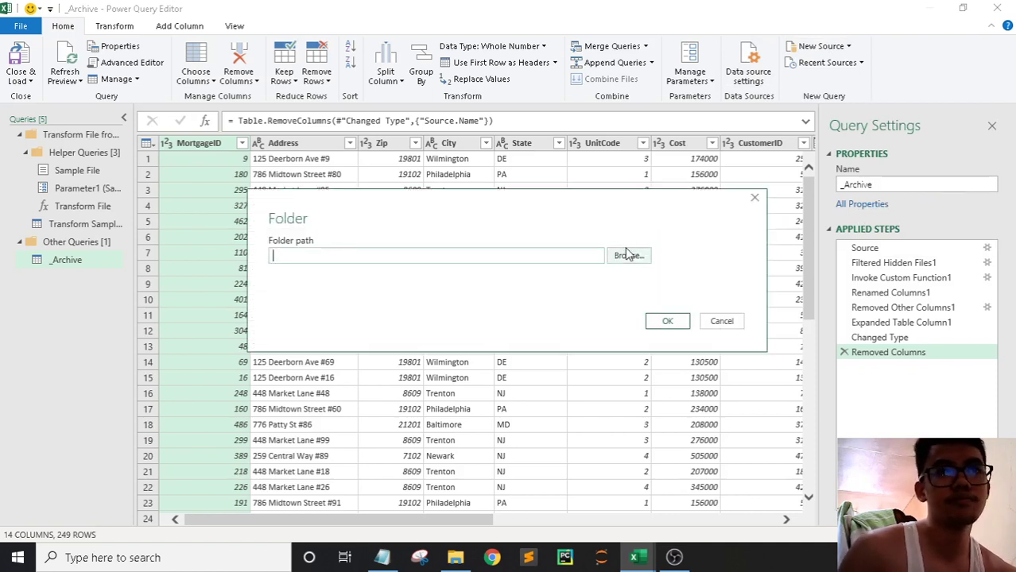
{"action": "left_click", "coordinate": [627, 256]}
{"action": "left_click_drag", "start_coordinate": [609, 262], "coordinate": [608, 302]}
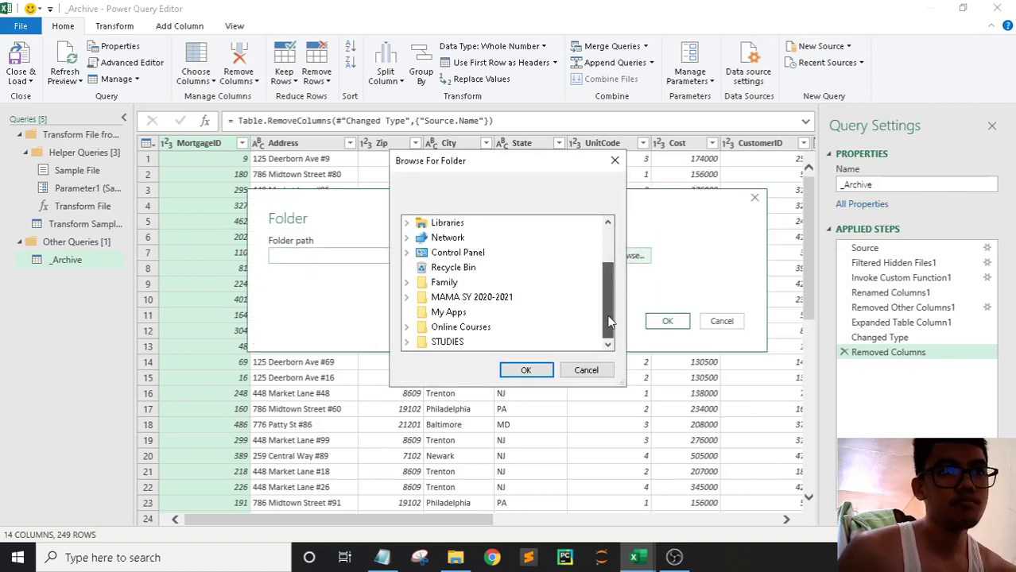
{"action": "left_click", "coordinate": [446, 342]}
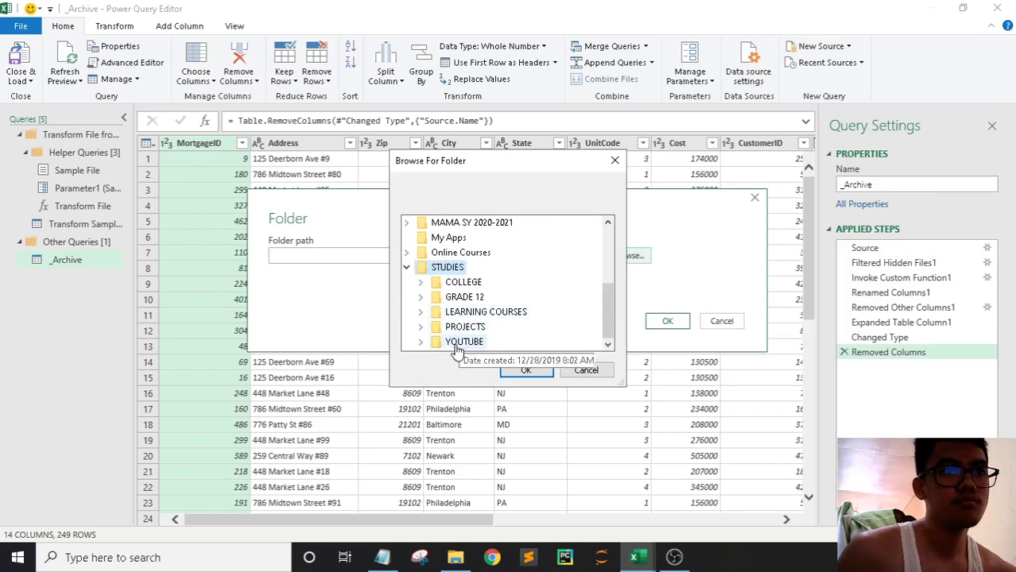
{"action": "left_click", "coordinate": [460, 252]}
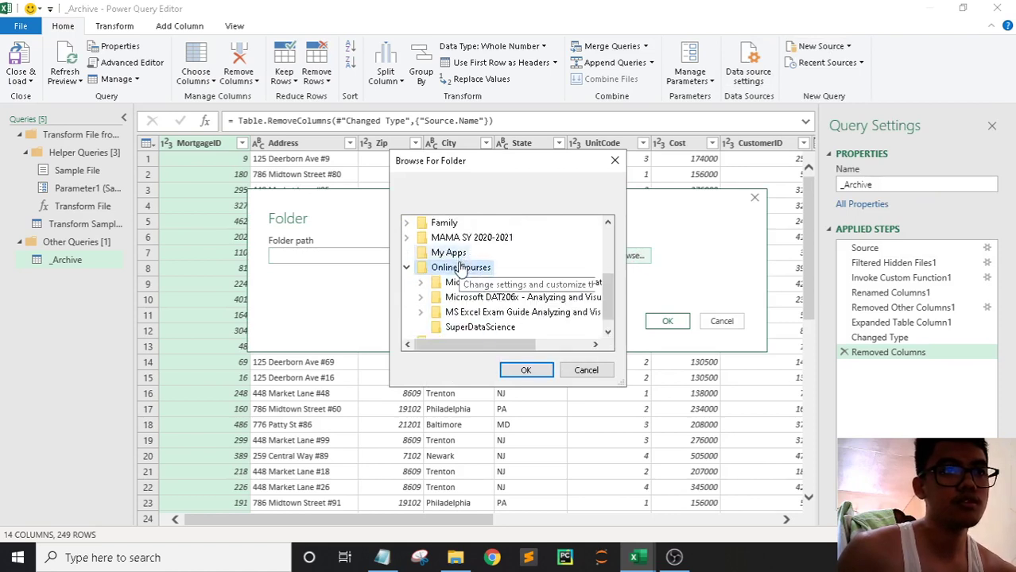
{"action": "left_click", "coordinate": [476, 305]}
{"action": "left_click_drag", "start_coordinate": [494, 347], "coordinate": [463, 348]}
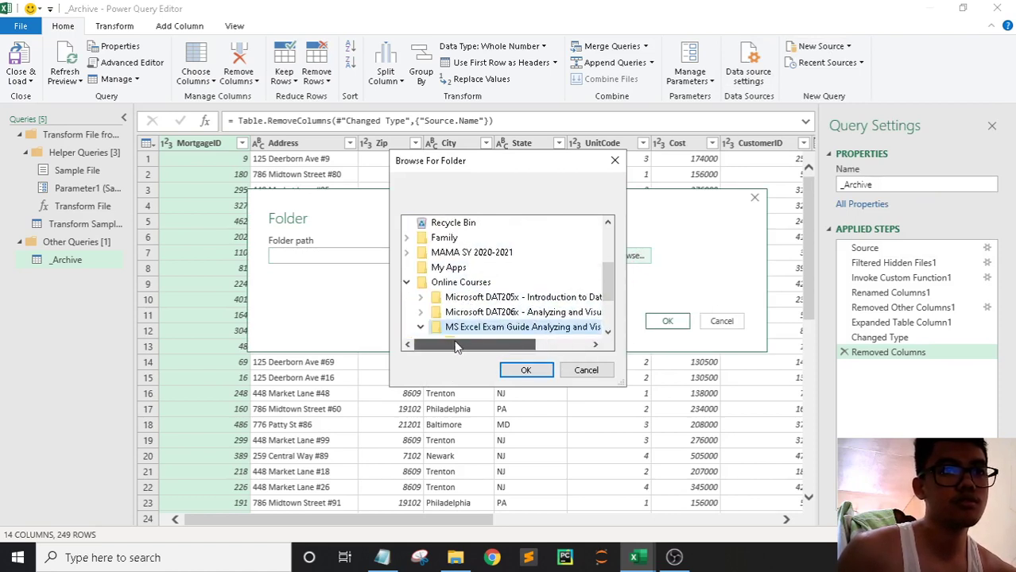
{"action": "double_click", "coordinate": [496, 282]}
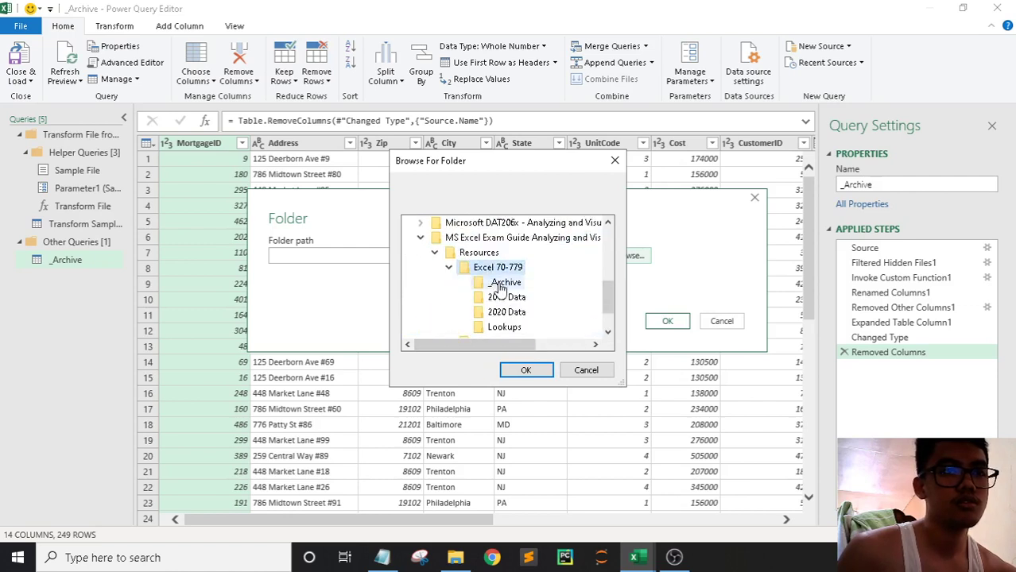
{"action": "left_click", "coordinate": [506, 252]}
{"action": "left_click", "coordinate": [523, 370]}
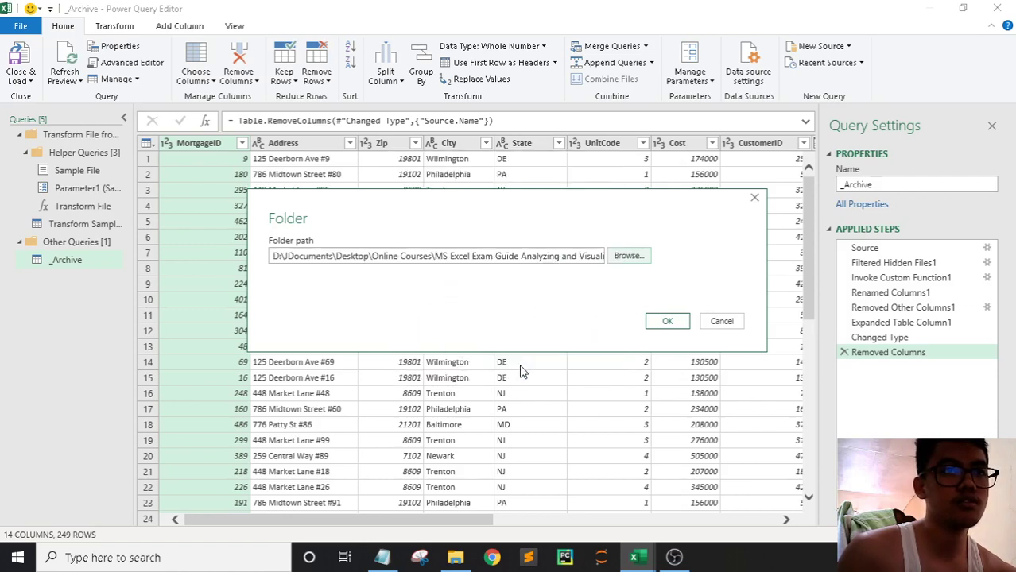
Step: Load the folder's four files, Q1–Q4 2019.xlsx, into a new 2019 Data query
{"action": "left_click", "coordinate": [658, 323]}
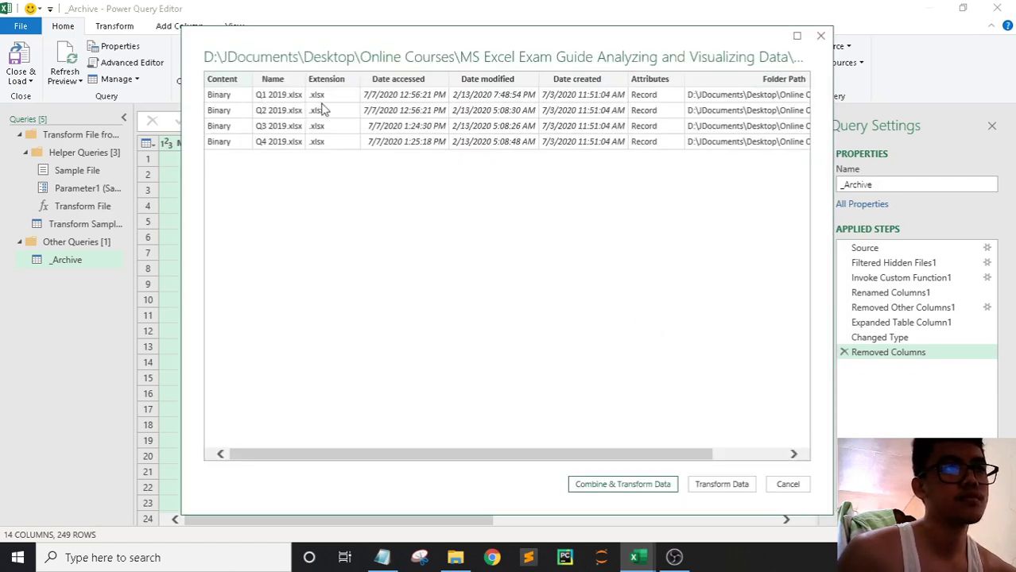
{"action": "mouse_move", "coordinate": [493, 452]}
{"action": "left_mouse_down"}
{"action": "mouse_move", "coordinate": [646, 454]}
{"action": "mouse_move", "coordinate": [447, 448]}
{"action": "left_mouse_up"}
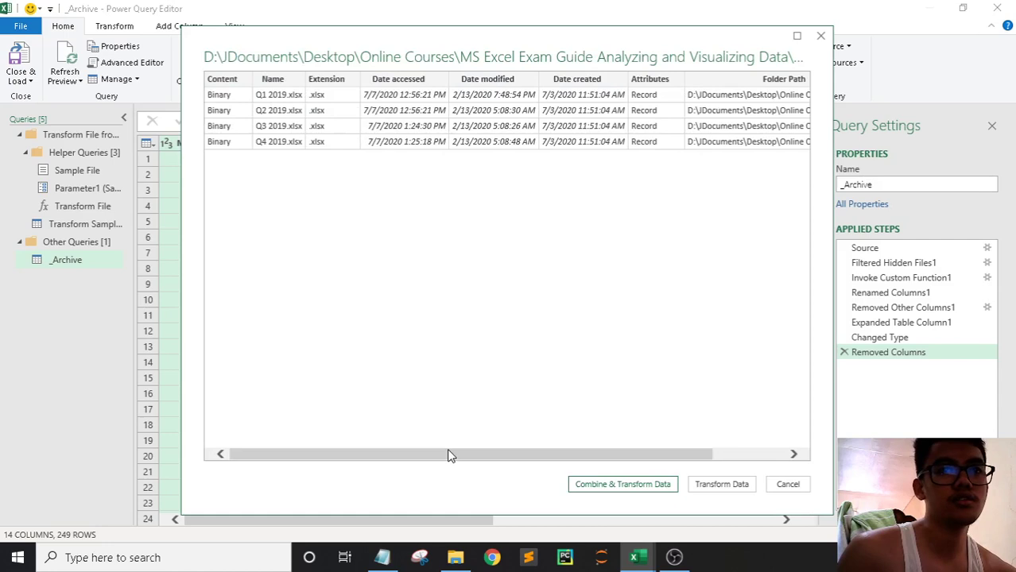
{"action": "left_click", "coordinate": [723, 487]}
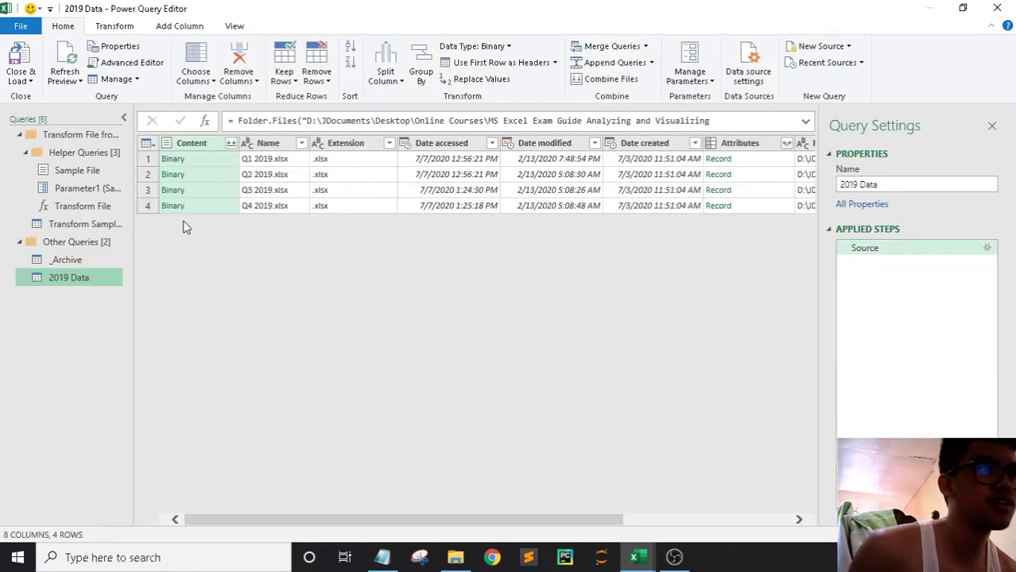
Step: Combine the four 2019 workbooks on their Customers table, giving 12 columns and 164 rows
{"action": "left_click", "coordinate": [231, 143]}
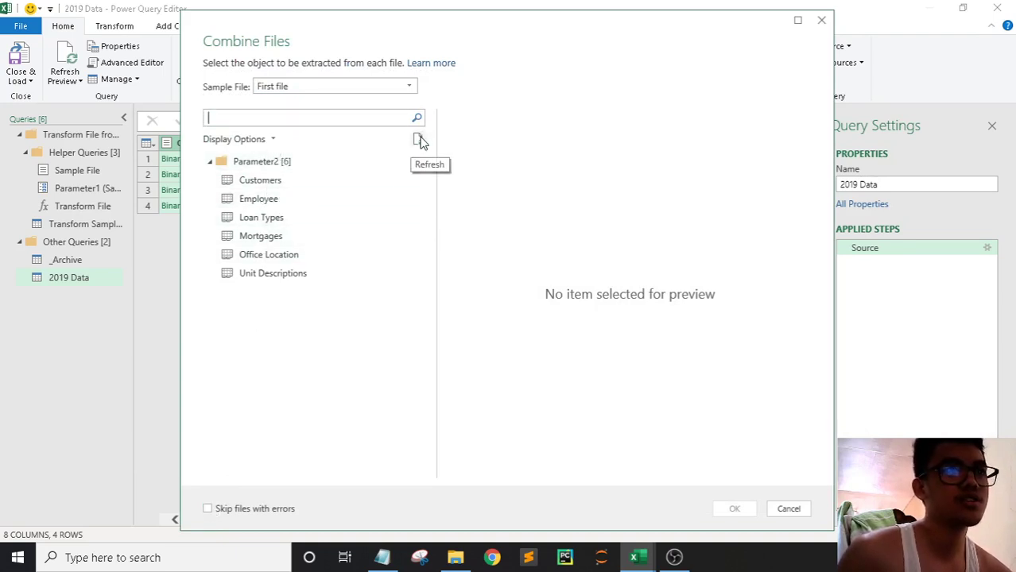
{"action": "left_click", "coordinate": [288, 187]}
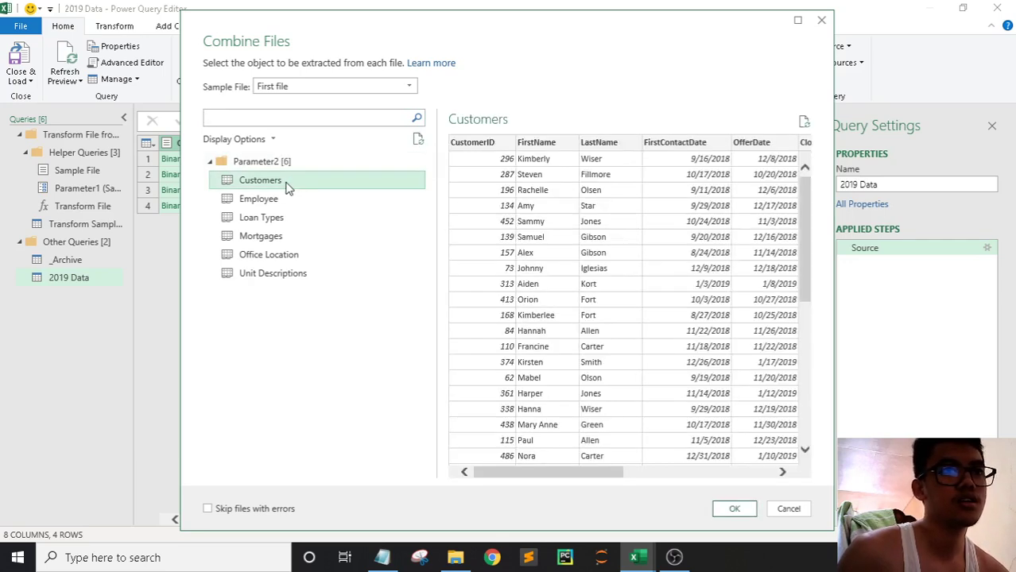
{"action": "left_click", "coordinate": [288, 199]}
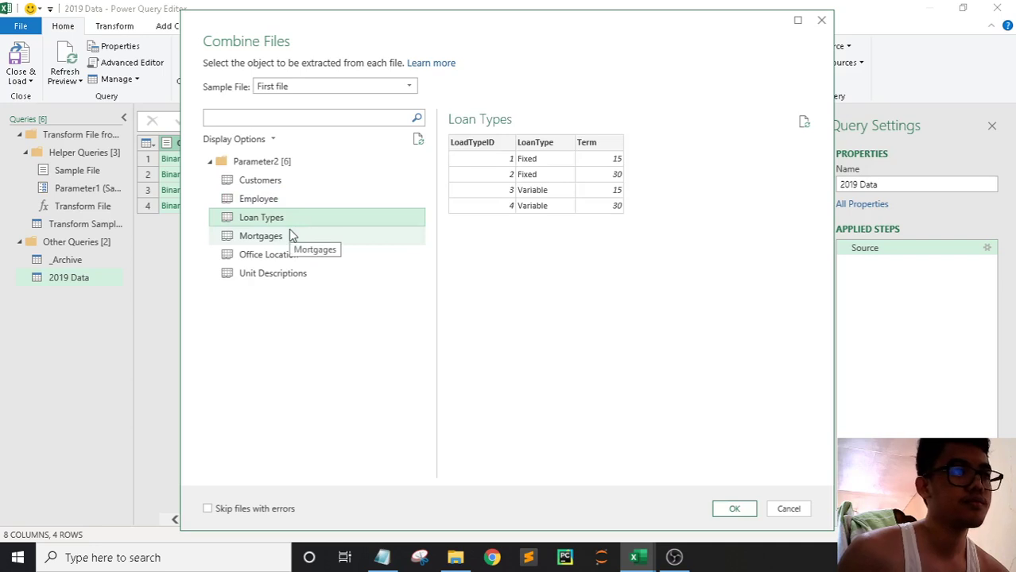
{"action": "left_click", "coordinate": [290, 236]}
{"action": "left_click", "coordinate": [290, 254]}
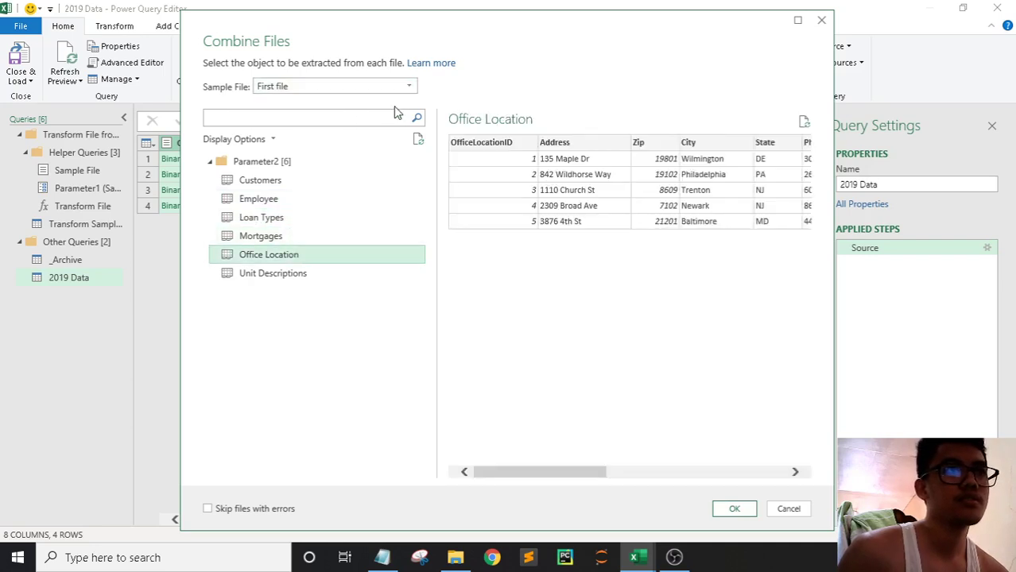
{"action": "left_click", "coordinate": [270, 183]}
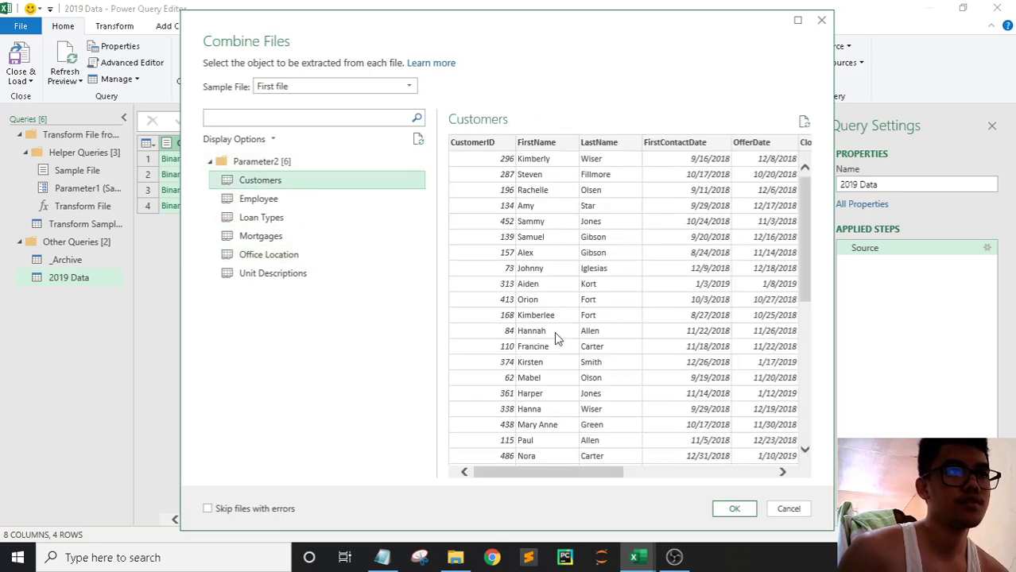
{"action": "left_click", "coordinate": [734, 509]}
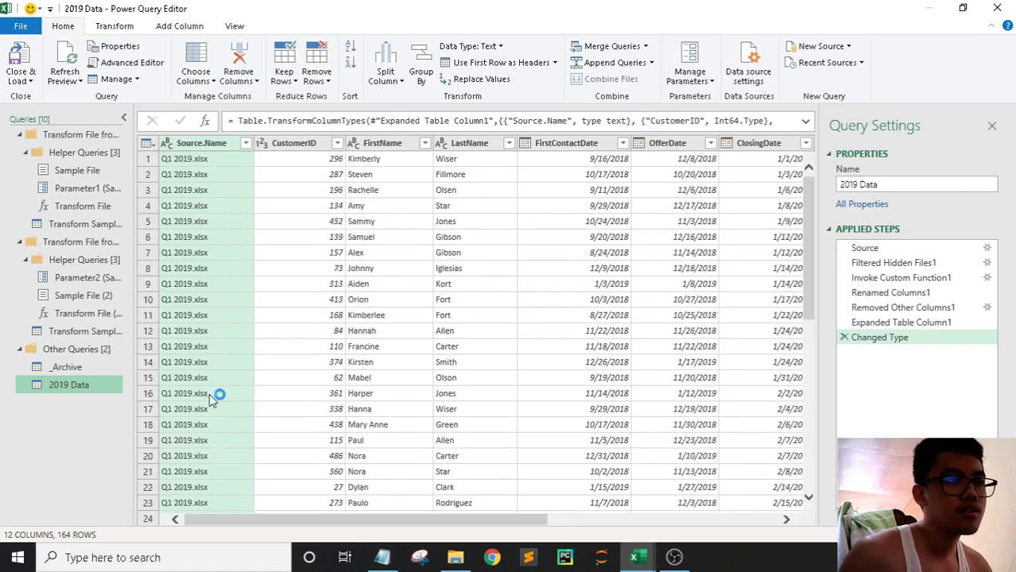
Step: Review the 2019 Data query's combined columns, then switch to the _Archive query
{"action": "left_click", "coordinate": [23, 135]}
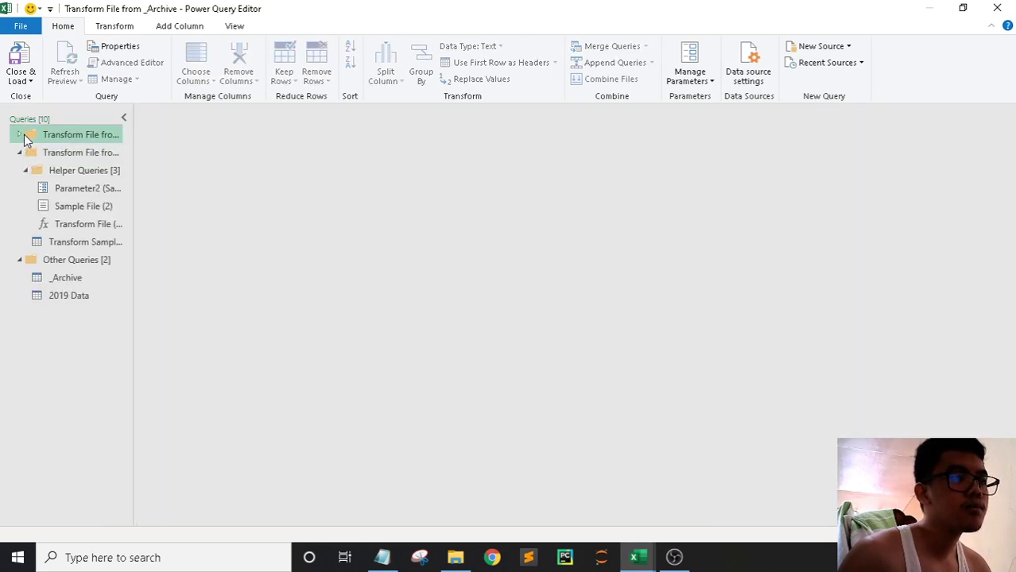
{"action": "left_click", "coordinate": [24, 135]}
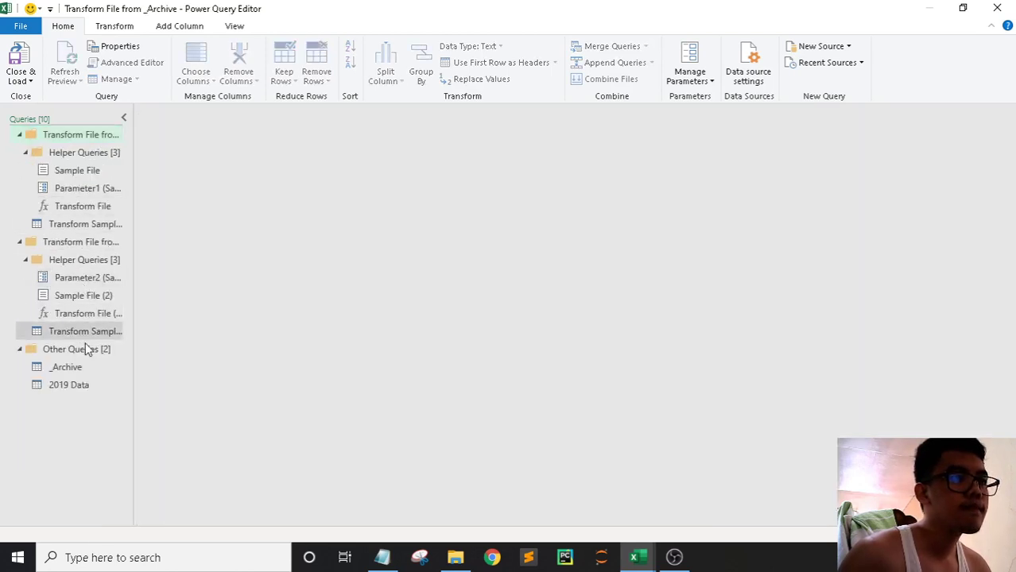
{"action": "left_click", "coordinate": [72, 385]}
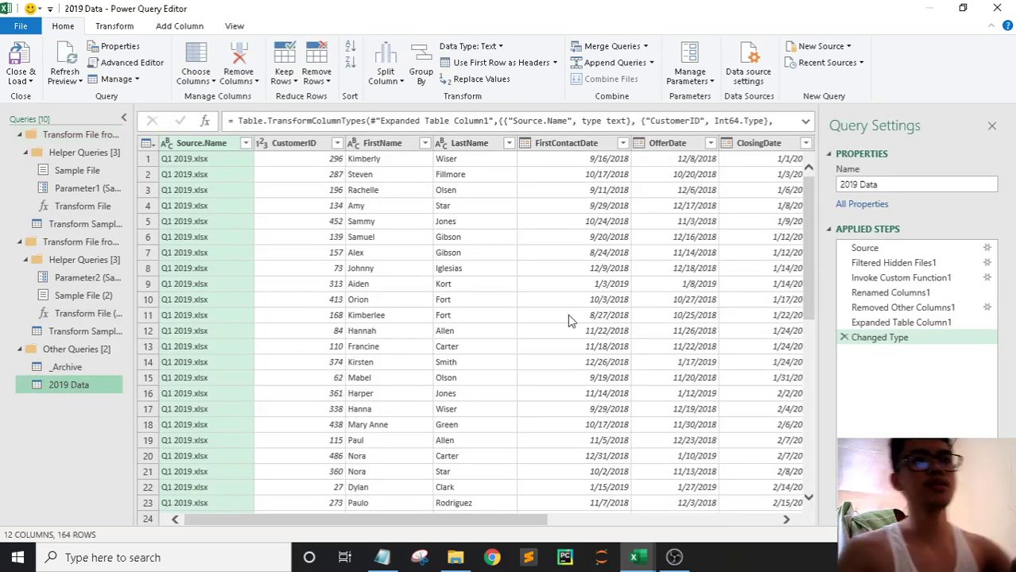
{"action": "scroll", "coordinate": [547, 326], "scroll_direction": "down", "scroll_amount": 9}
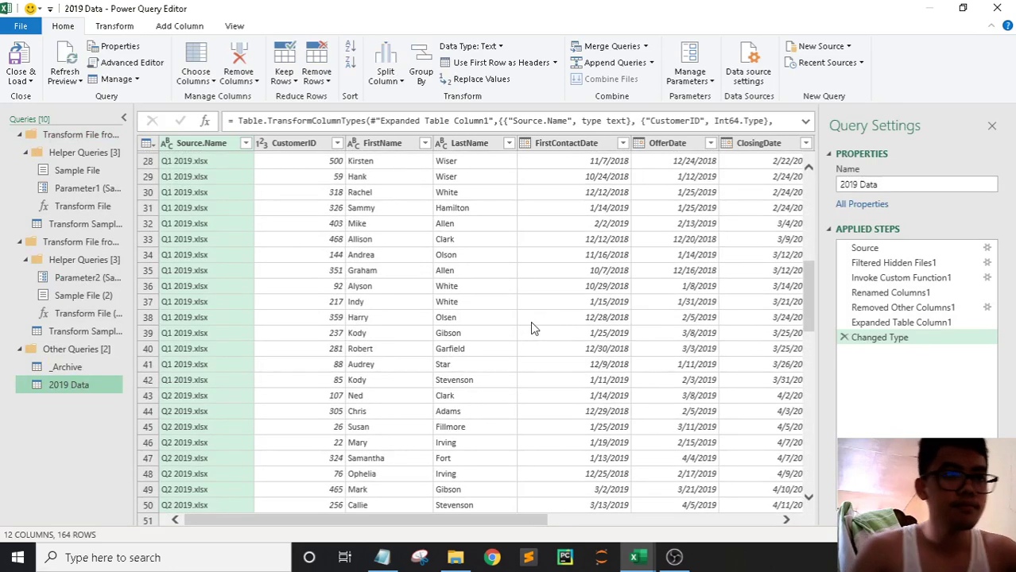
{"action": "scroll", "coordinate": [513, 387], "scroll_direction": "up", "scroll_amount": 9}
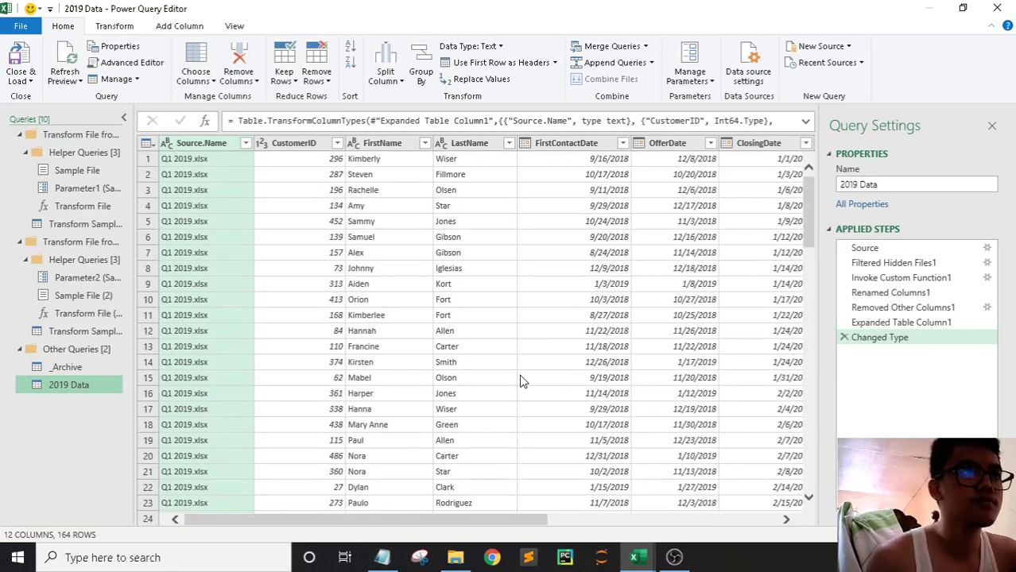
{"action": "left_click_drag", "start_coordinate": [380, 525], "coordinate": [657, 528]}
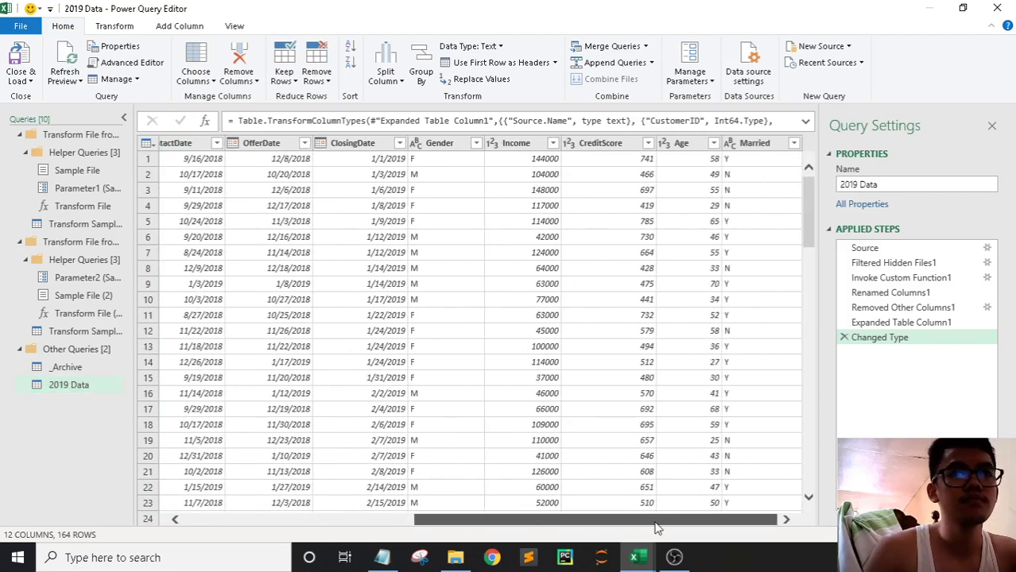
{"action": "left_click_drag", "start_coordinate": [557, 521], "coordinate": [341, 517]}
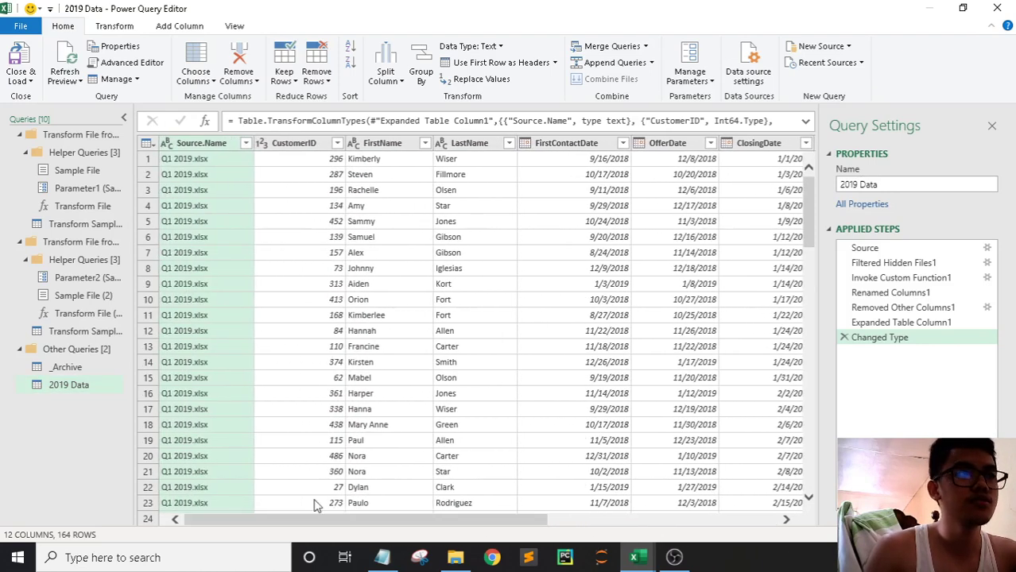
{"action": "left_click", "coordinate": [85, 368]}
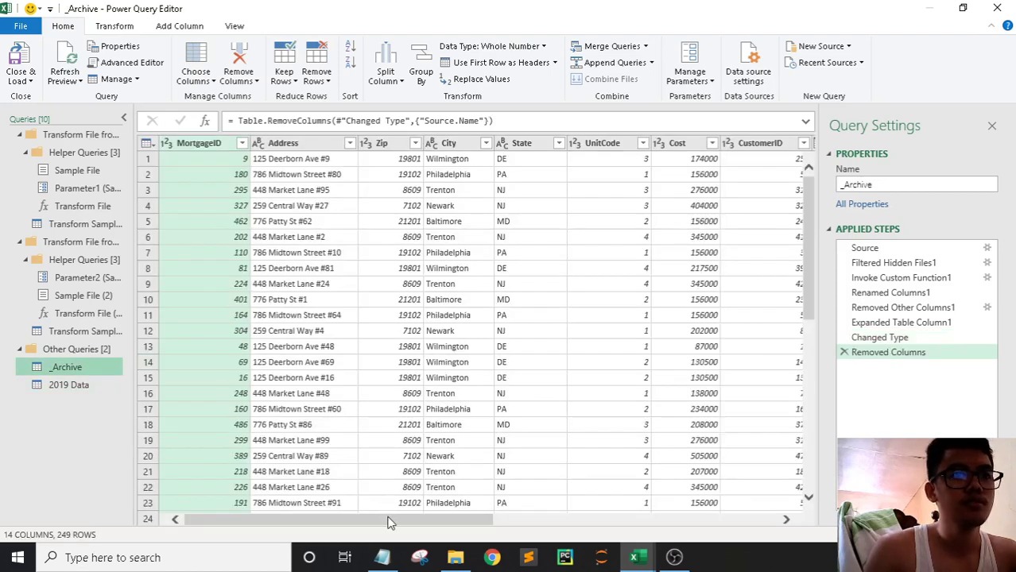
Step: Scroll through the _Archive rows, then return to the 2019 Data query's 164-row table
{"action": "mouse_move", "coordinate": [390, 522]}
{"action": "left_mouse_down"}
{"action": "mouse_move", "coordinate": [716, 525]}
{"action": "mouse_move", "coordinate": [429, 522]}
{"action": "left_mouse_up"}
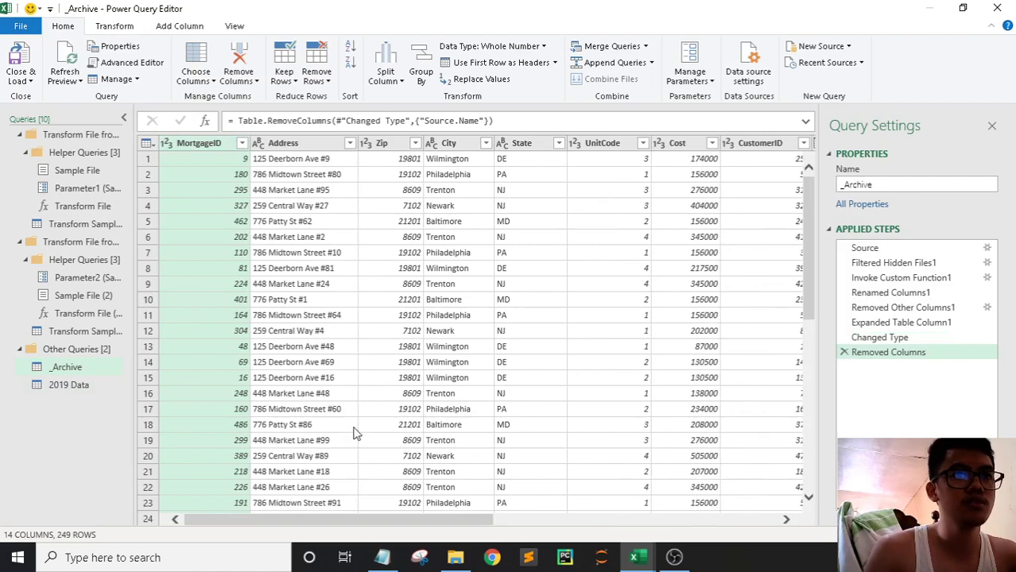
{"action": "scroll", "coordinate": [355, 433], "scroll_direction": "down", "scroll_amount": 6}
{"action": "scroll", "coordinate": [380, 417], "scroll_direction": "down", "scroll_amount": 3}
{"action": "scroll", "coordinate": [380, 417], "scroll_direction": "down", "scroll_amount": 4}
{"action": "scroll", "coordinate": [380, 417], "scroll_direction": "down", "scroll_amount": 6}
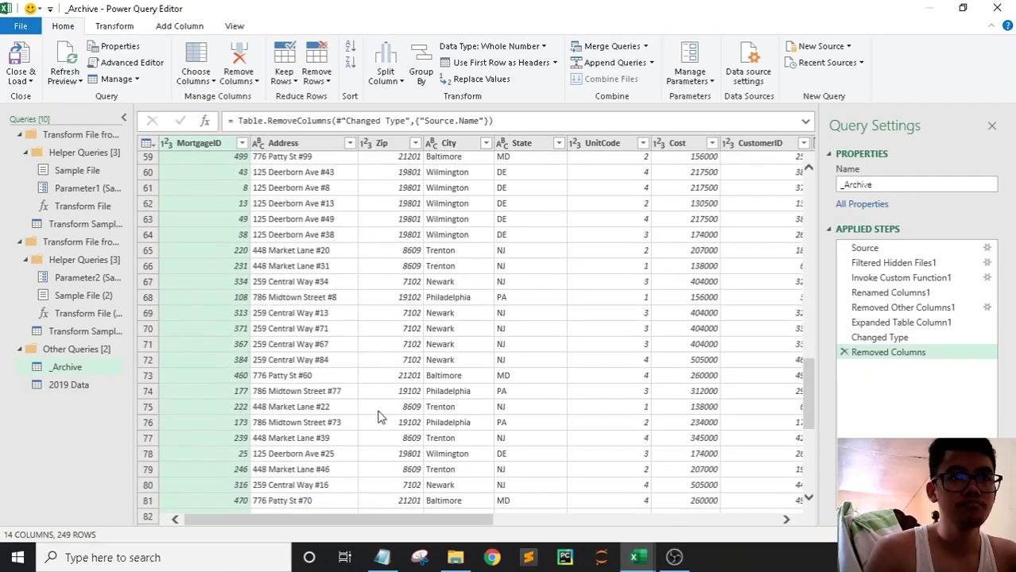
{"action": "scroll", "coordinate": [379, 413], "scroll_direction": "up", "scroll_amount": 4}
{"action": "scroll", "coordinate": [381, 406], "scroll_direction": "up", "scroll_amount": 3}
{"action": "scroll", "coordinate": [386, 407], "scroll_direction": "up", "scroll_amount": 4}
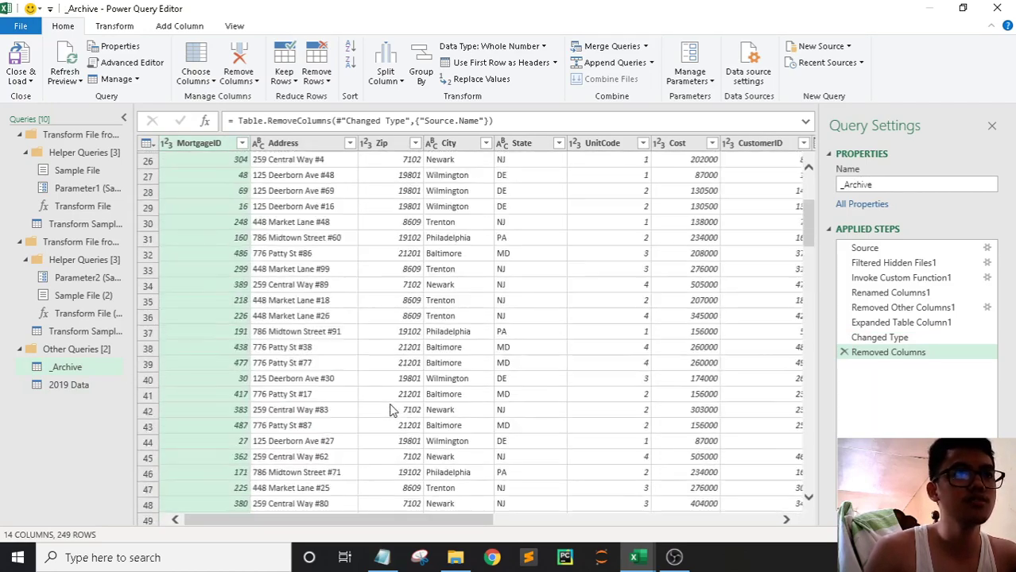
{"action": "scroll", "coordinate": [391, 409], "scroll_direction": "up", "scroll_amount": 8}
{"action": "left_click", "coordinate": [78, 385]}
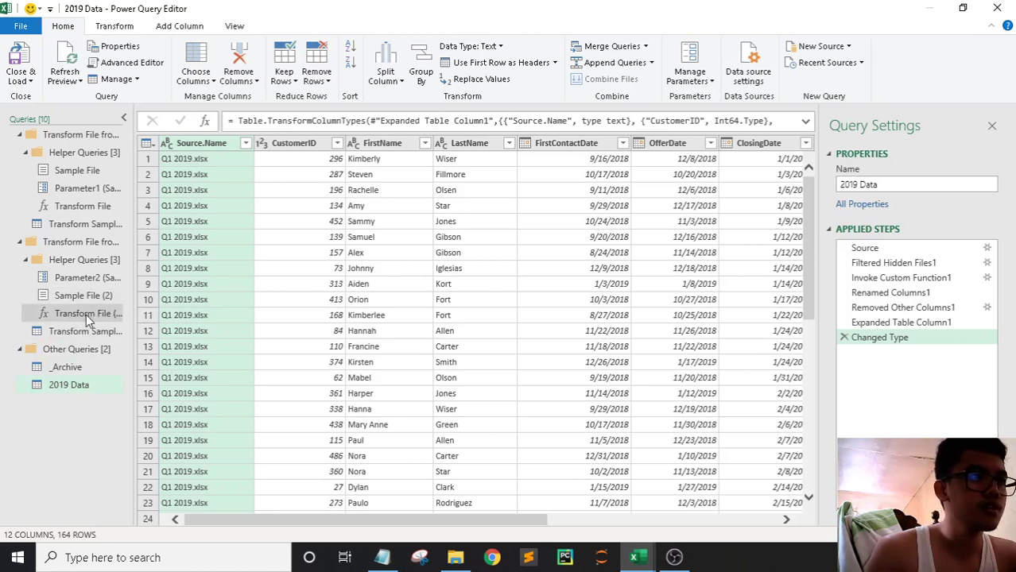
Step: Add the Excel 70-779\2020 Data folder as a source, listing Q1 2020.xlsx and Q2 2020.xlsx
{"action": "left_click", "coordinate": [846, 51]}
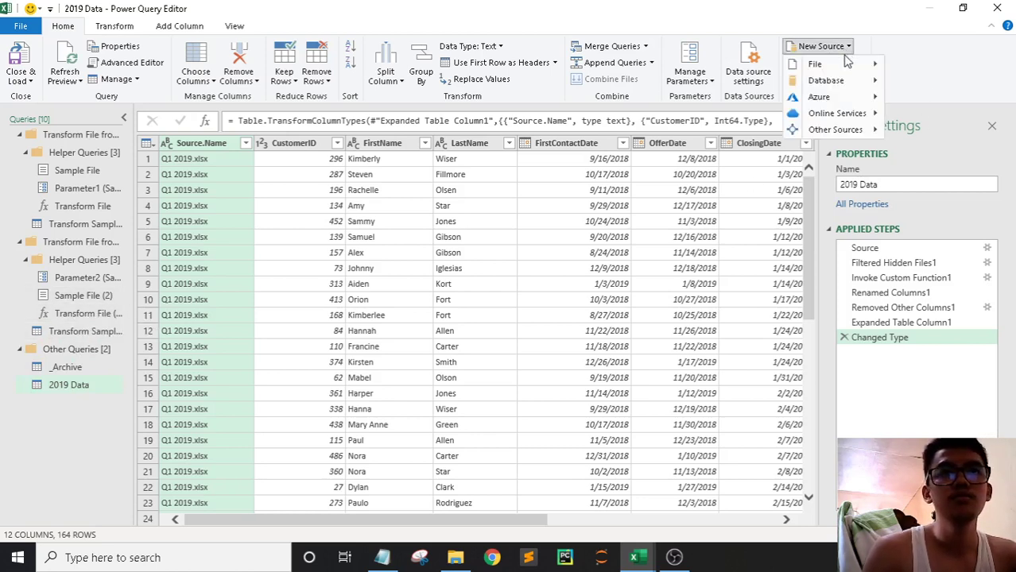
{"action": "mouse_move", "coordinate": [826, 64]}
{"action": "left_click", "coordinate": [922, 200]}
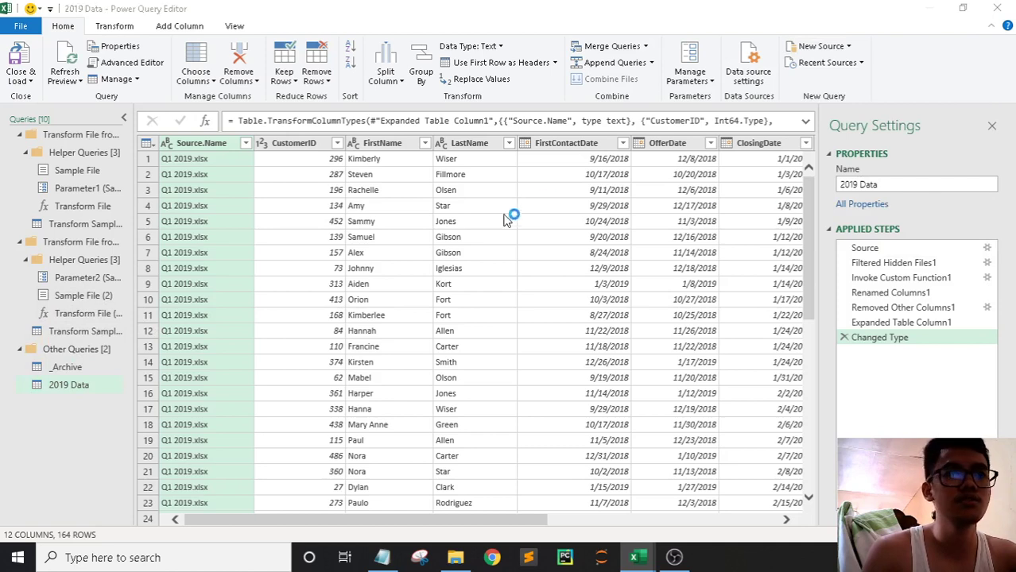
{"action": "left_click", "coordinate": [634, 257]}
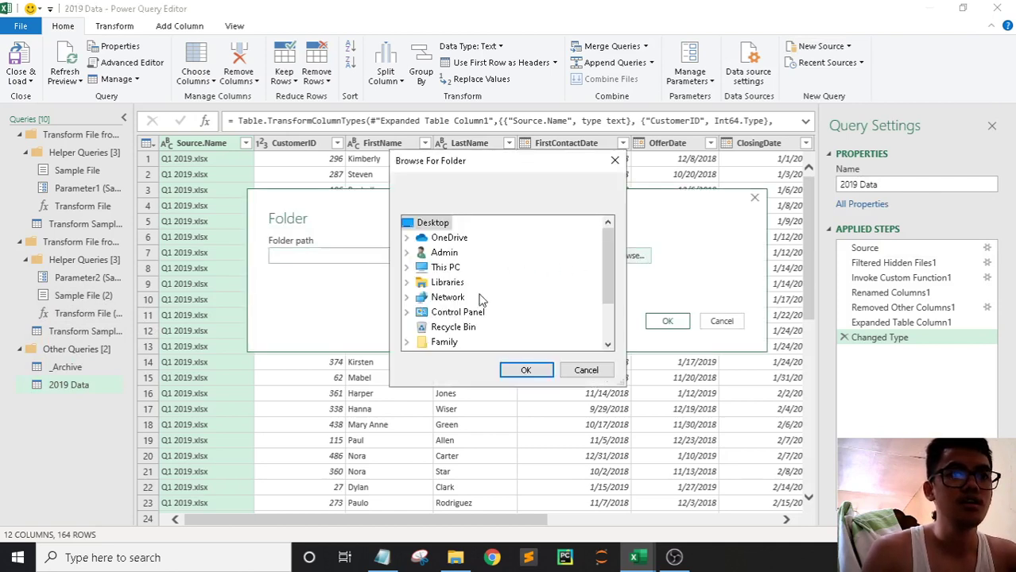
{"action": "scroll", "coordinate": [605, 276], "scroll_direction": "down", "scroll_amount": 3}
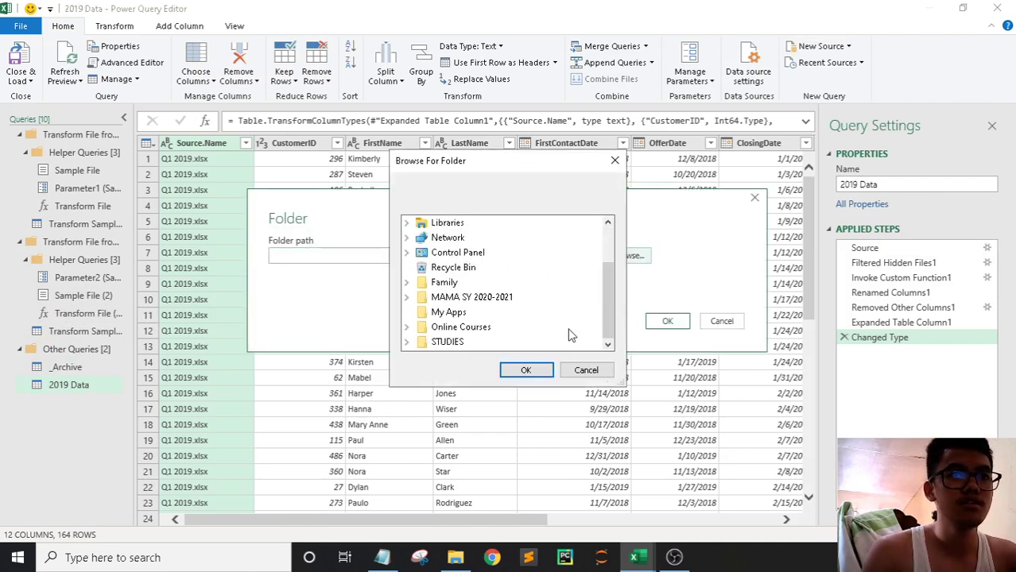
{"action": "left_click", "coordinate": [406, 329]}
{"action": "double_click", "coordinate": [467, 312]}
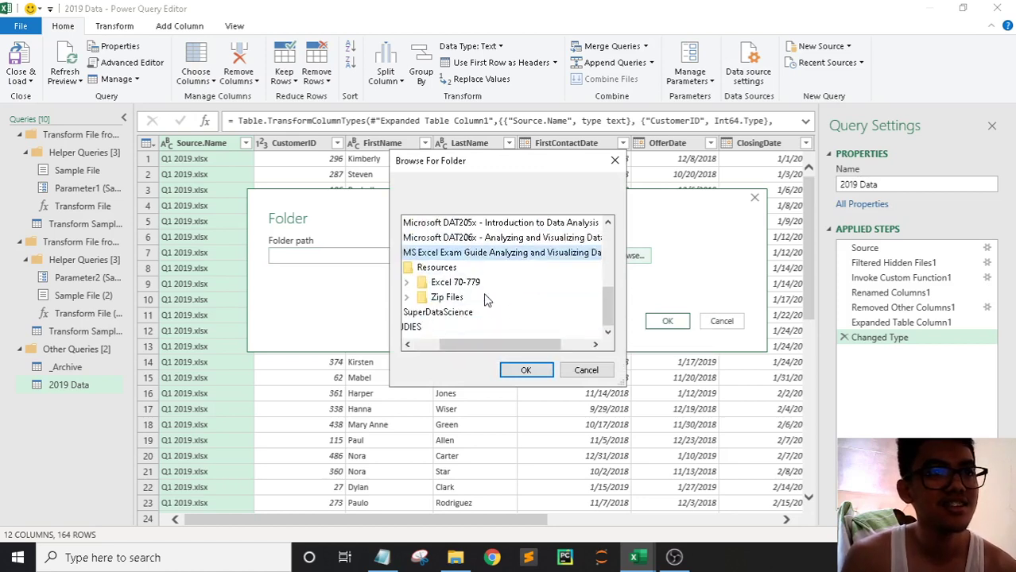
{"action": "double_click", "coordinate": [456, 282]}
{"action": "left_click", "coordinate": [463, 267]}
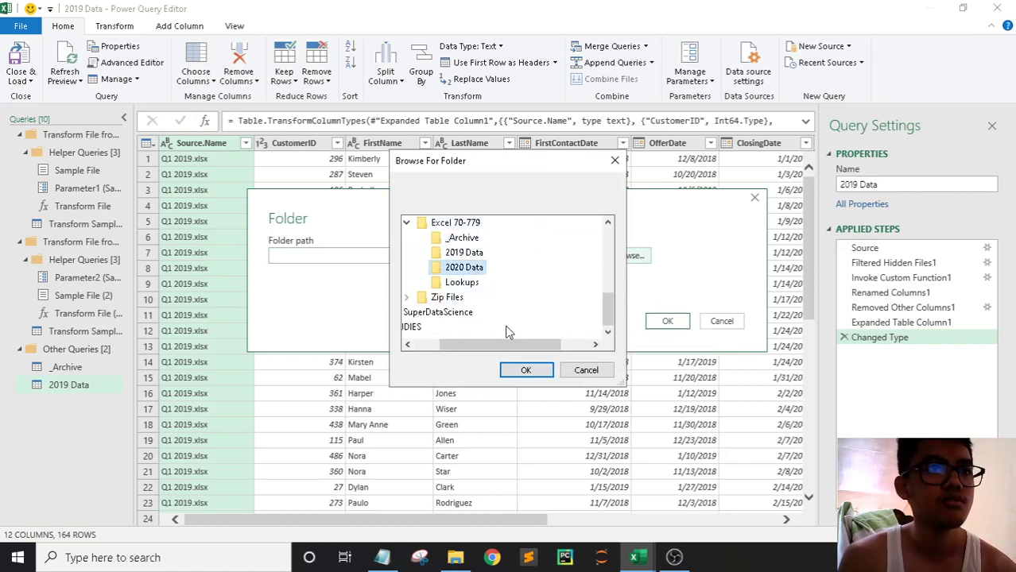
{"action": "left_click", "coordinate": [526, 367]}
{"action": "left_click", "coordinate": [662, 323]}
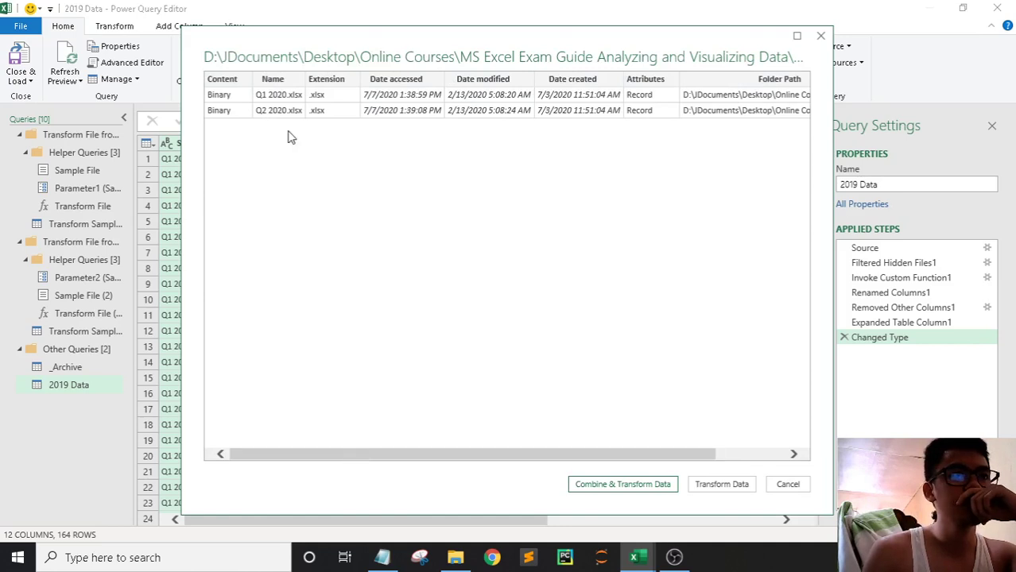
Step: Combine Q1 and Q2 2020.xlsx on the Mortgages table rather than Customers, giving 89 rows
{"action": "left_click", "coordinate": [653, 493]}
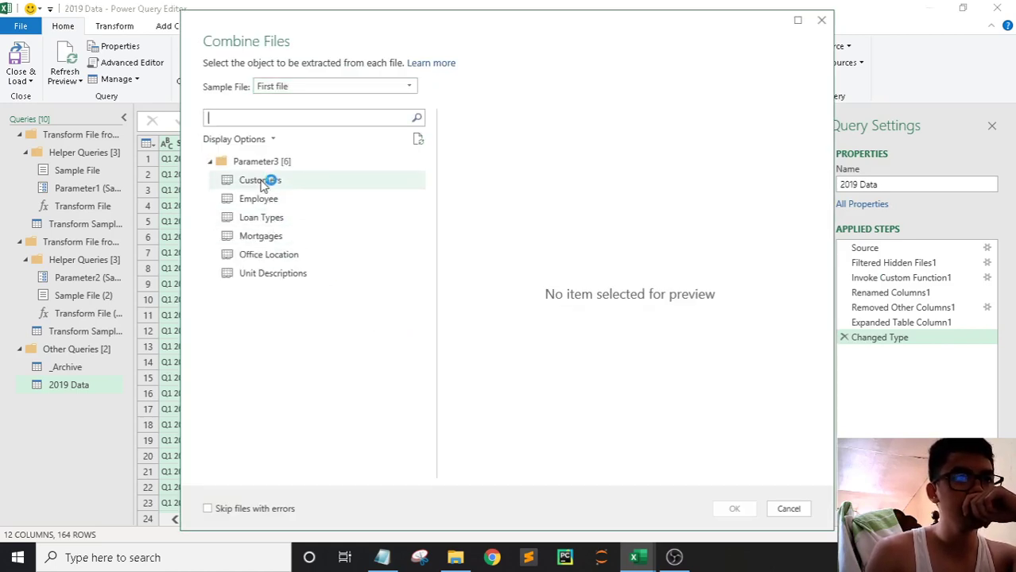
{"action": "left_click", "coordinate": [262, 182]}
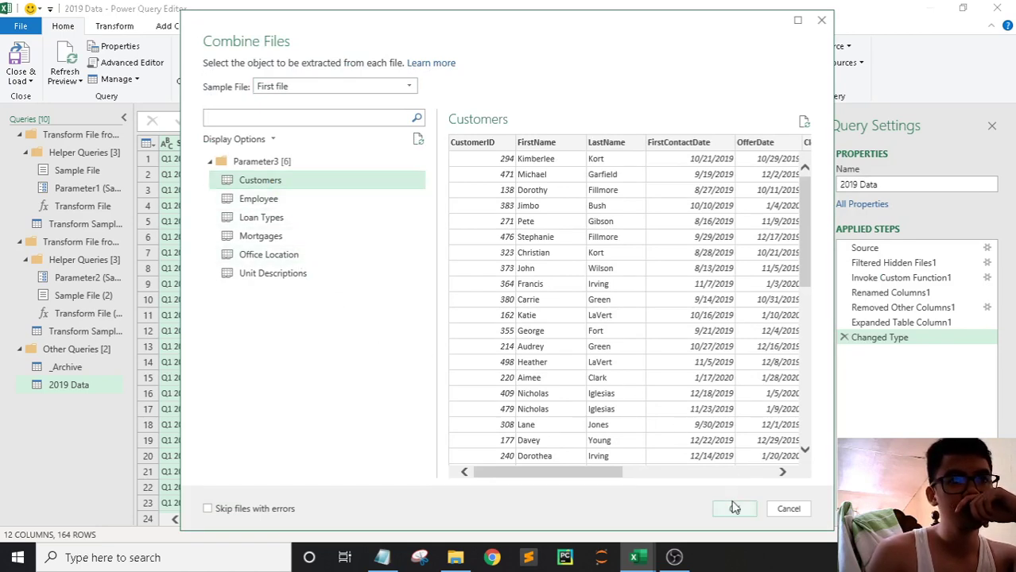
{"action": "left_click", "coordinate": [274, 238]}
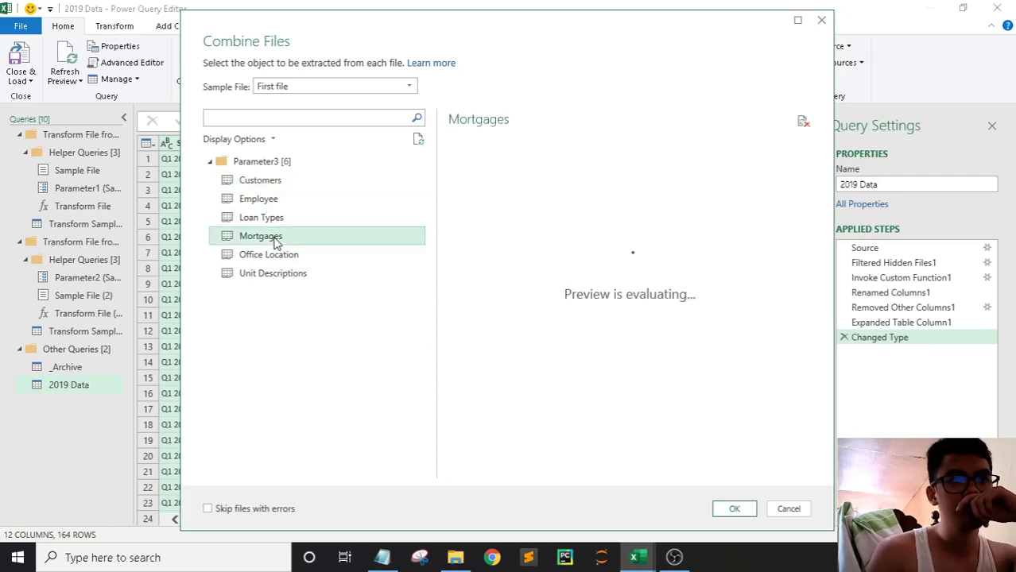
{"action": "left_click", "coordinate": [734, 510]}
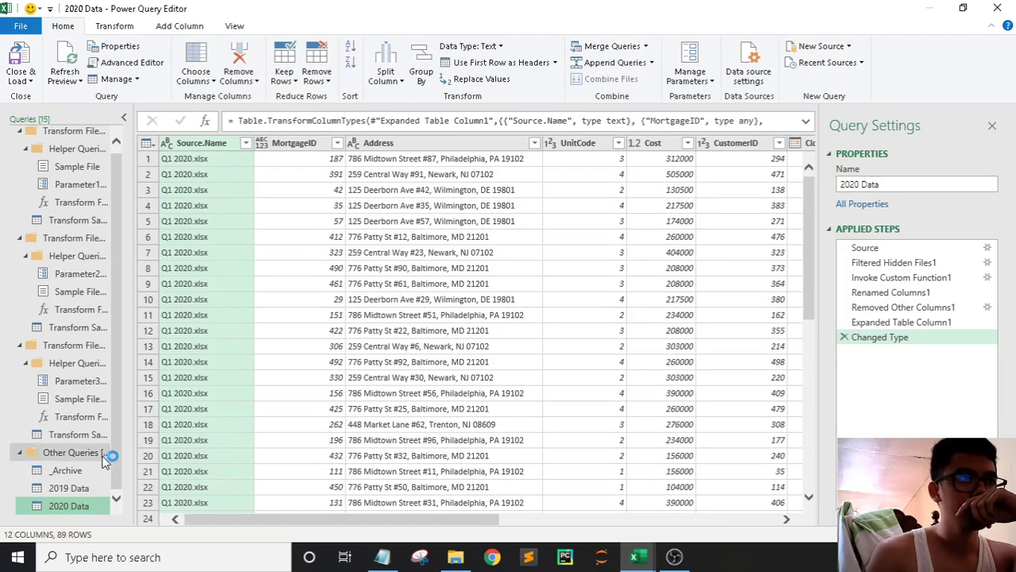
{"action": "left_click", "coordinate": [69, 488]}
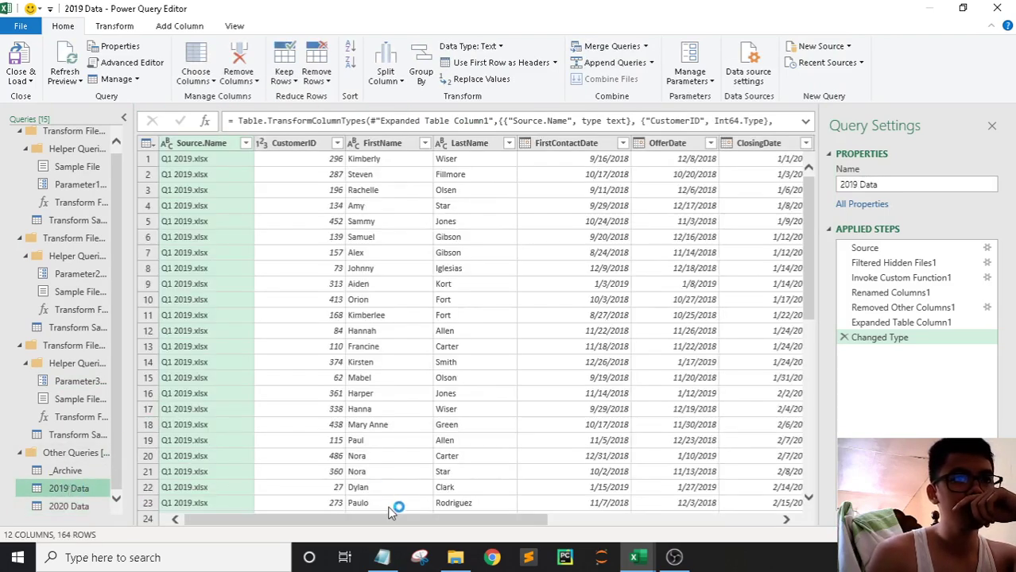
{"action": "mouse_move", "coordinate": [391, 519]}
{"action": "left_mouse_down"}
{"action": "mouse_move", "coordinate": [645, 521]}
{"action": "mouse_move", "coordinate": [245, 515]}
{"action": "left_mouse_up"}
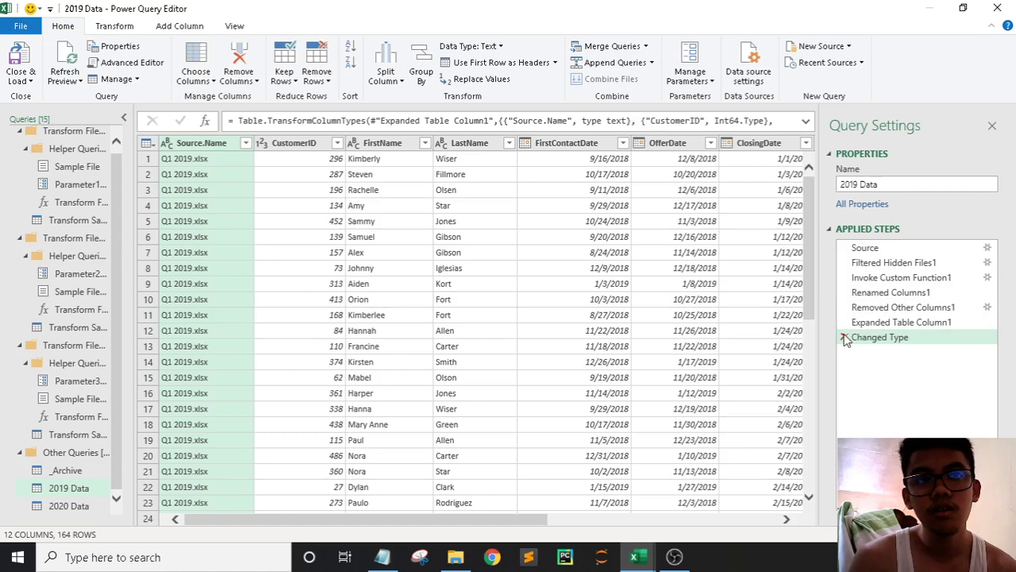
{"action": "left_click", "coordinate": [874, 310]}
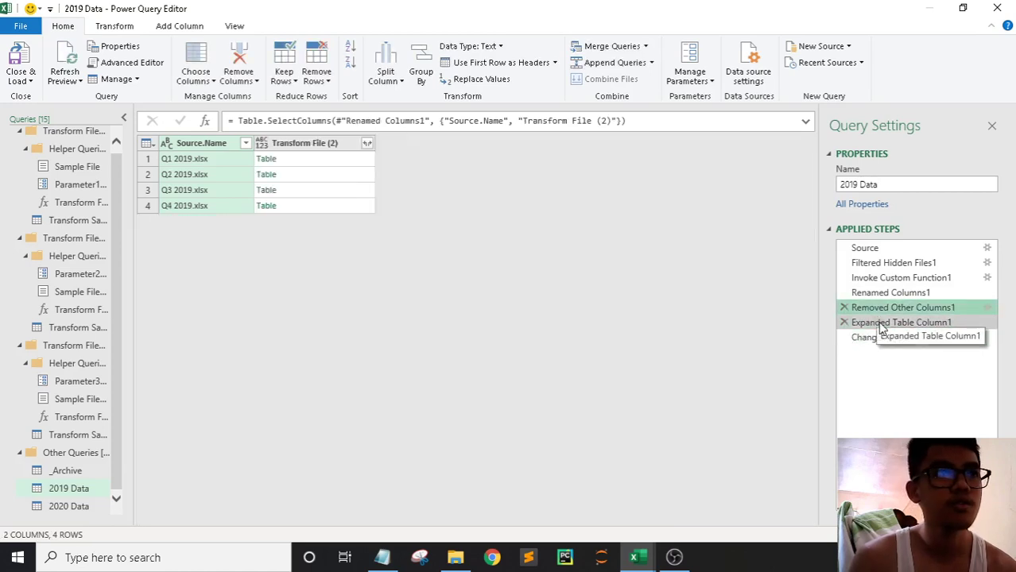
{"action": "left_click", "coordinate": [877, 321]}
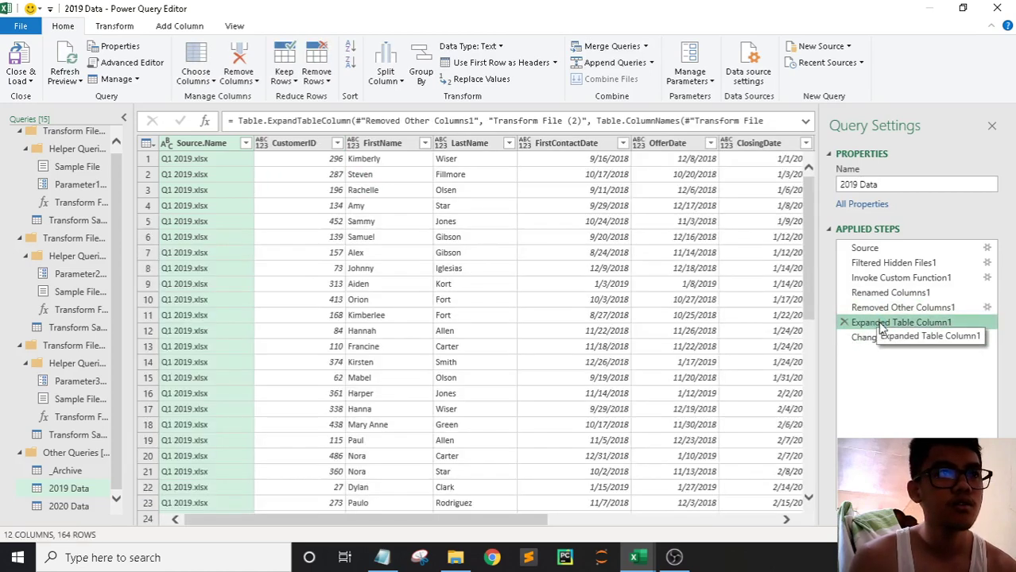
{"action": "left_click", "coordinate": [896, 338]}
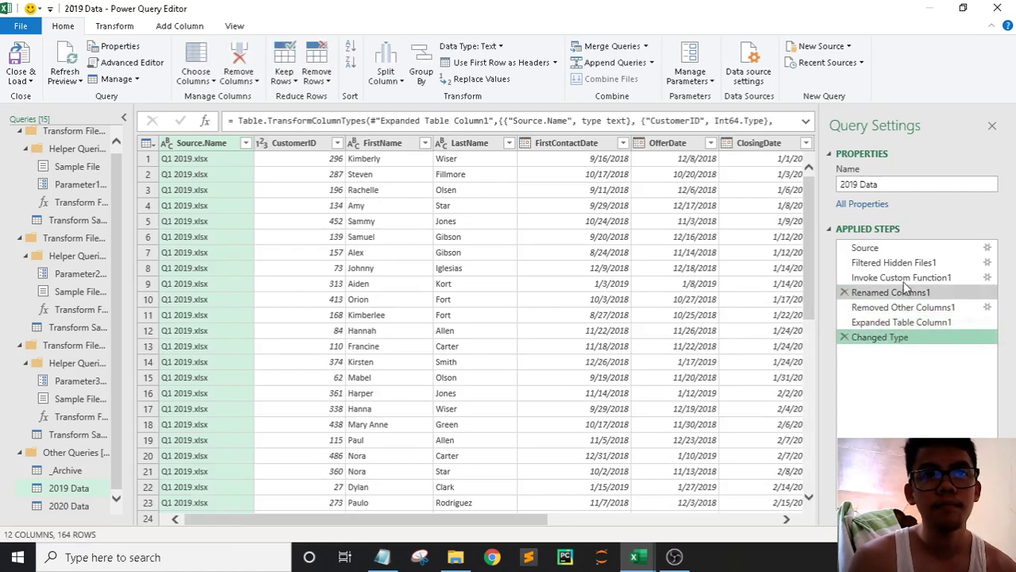
{"action": "left_click", "coordinate": [902, 278]}
{"action": "left_click", "coordinate": [910, 265]}
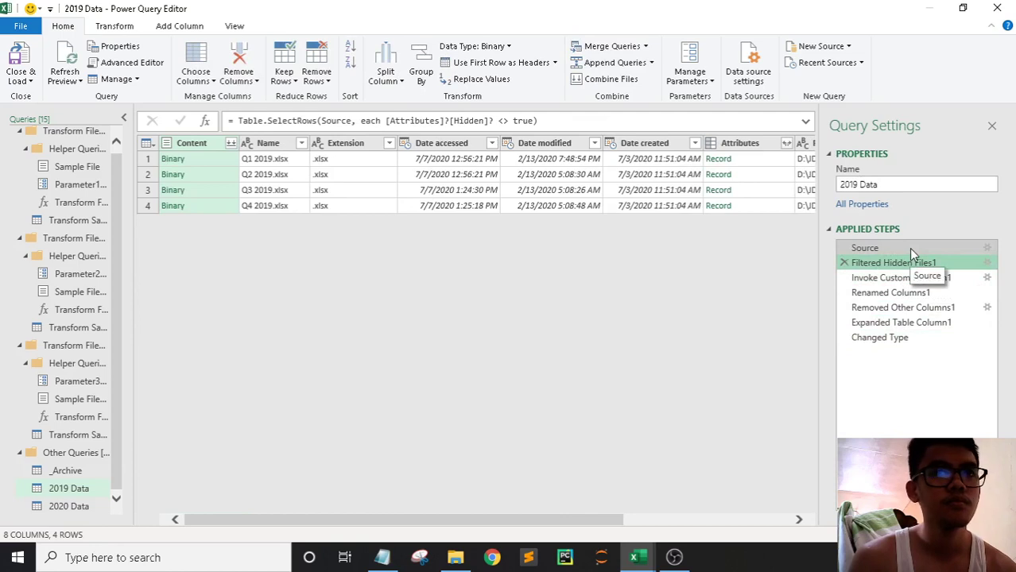
{"action": "left_click", "coordinate": [911, 249]}
{"action": "left_click", "coordinate": [906, 278]}
{"action": "left_click", "coordinate": [901, 323]}
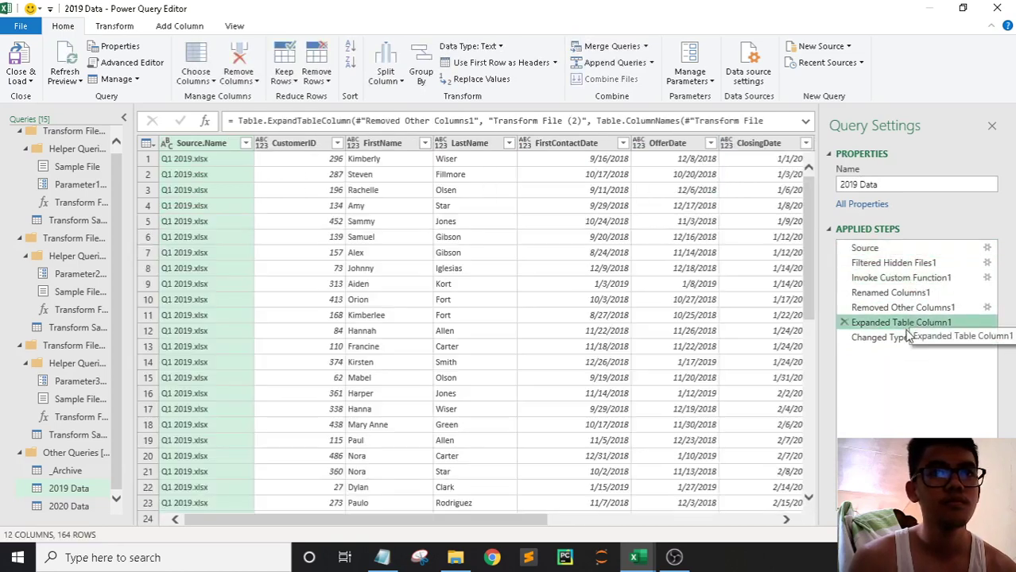
{"action": "left_click", "coordinate": [900, 338]}
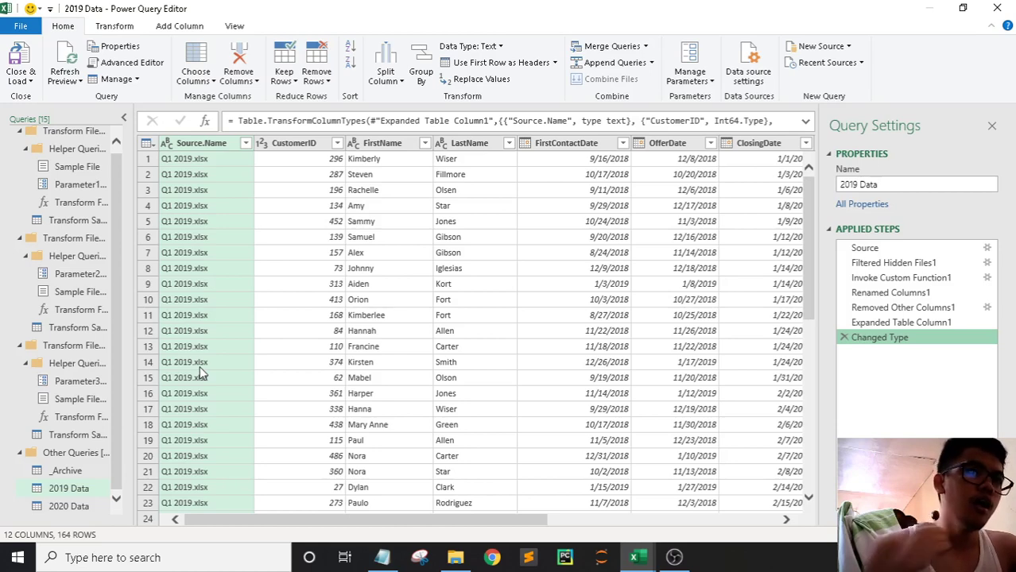
{"action": "left_click", "coordinate": [68, 506]}
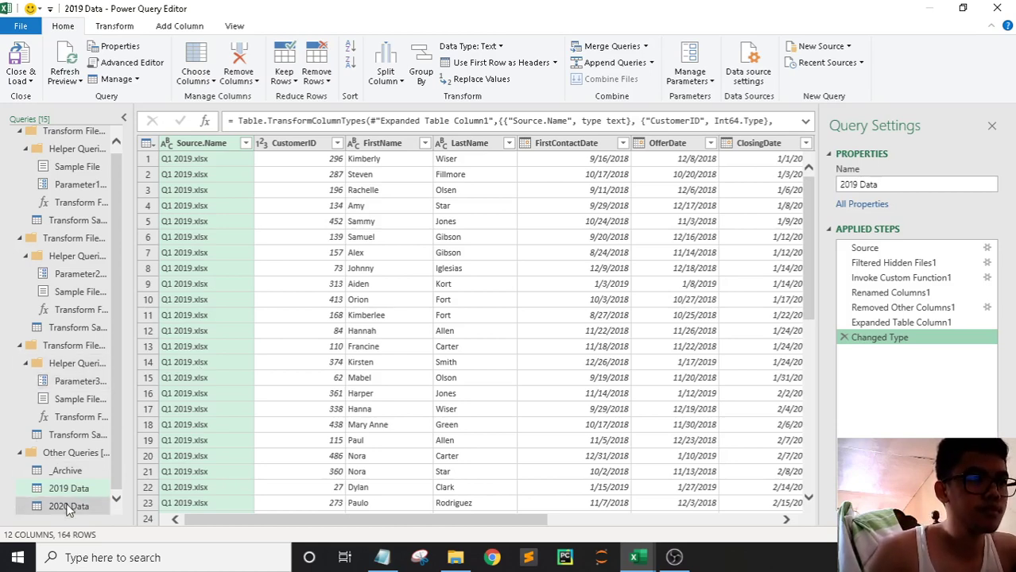
{"action": "left_click", "coordinate": [77, 474]}
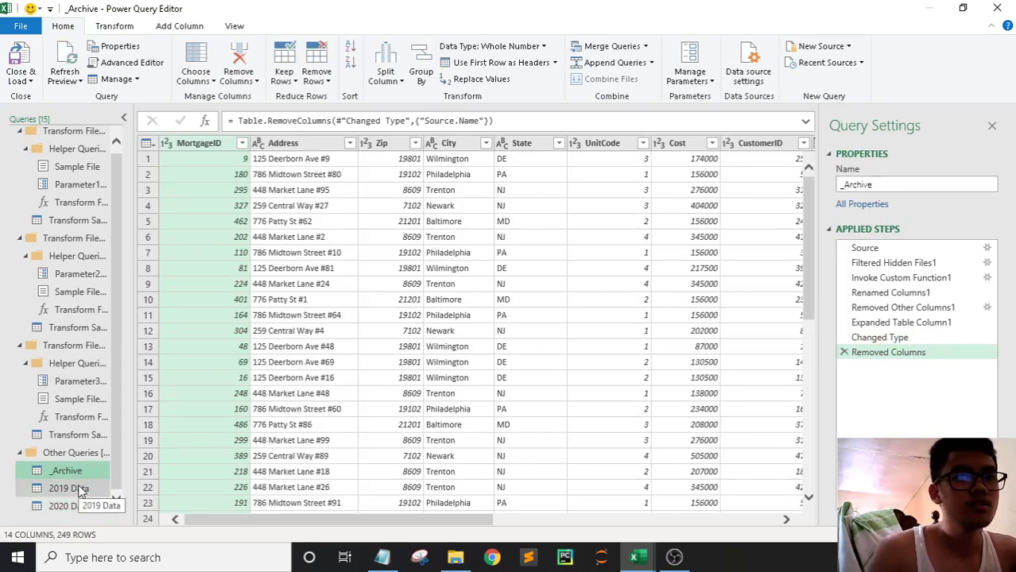
{"action": "mouse_move", "coordinate": [397, 525]}
{"action": "left_mouse_down"}
{"action": "mouse_move", "coordinate": [792, 482]}
{"action": "mouse_move", "coordinate": [430, 481]}
{"action": "left_mouse_up"}
{"action": "left_click", "coordinate": [239, 372]}
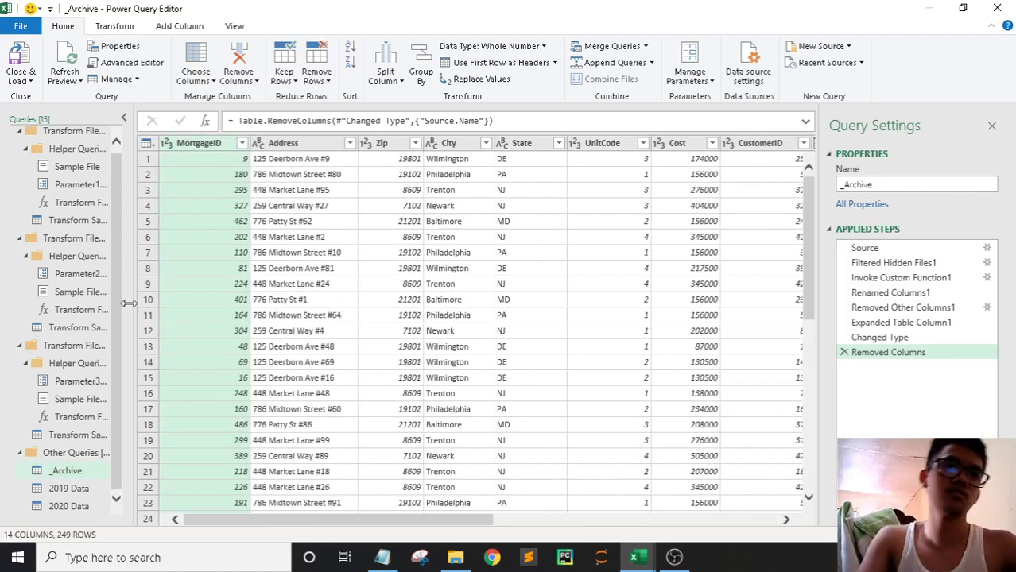
{"action": "left_click", "coordinate": [79, 488]}
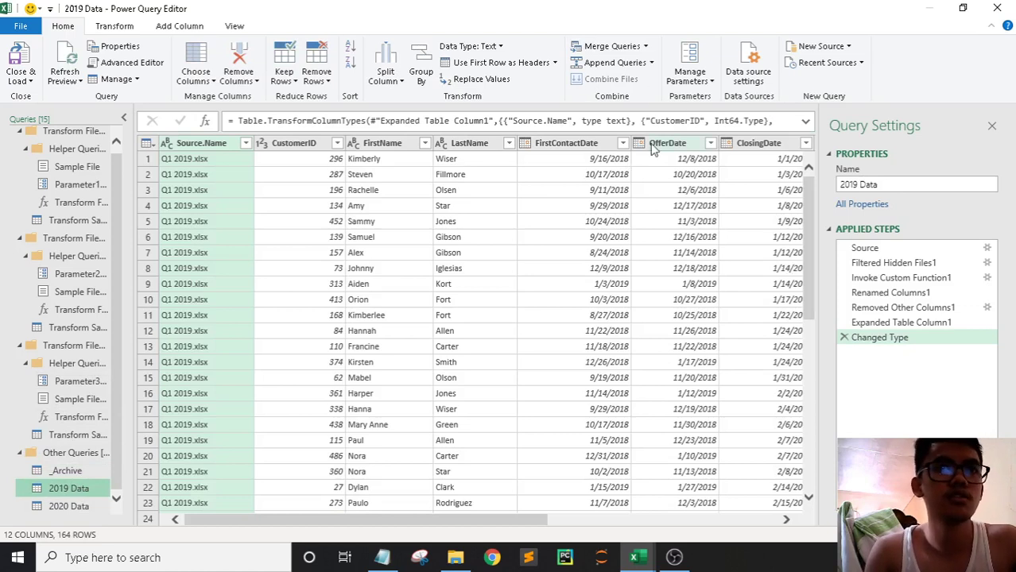
Step: Delete the 2019 Data query
{"action": "right_click", "coordinate": [80, 491]}
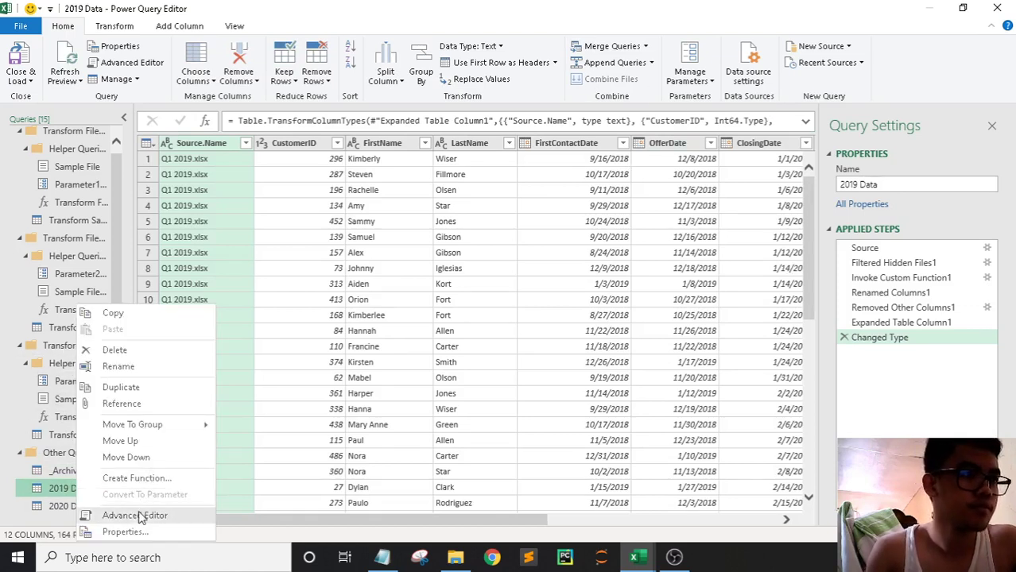
{"action": "left_click", "coordinate": [128, 352]}
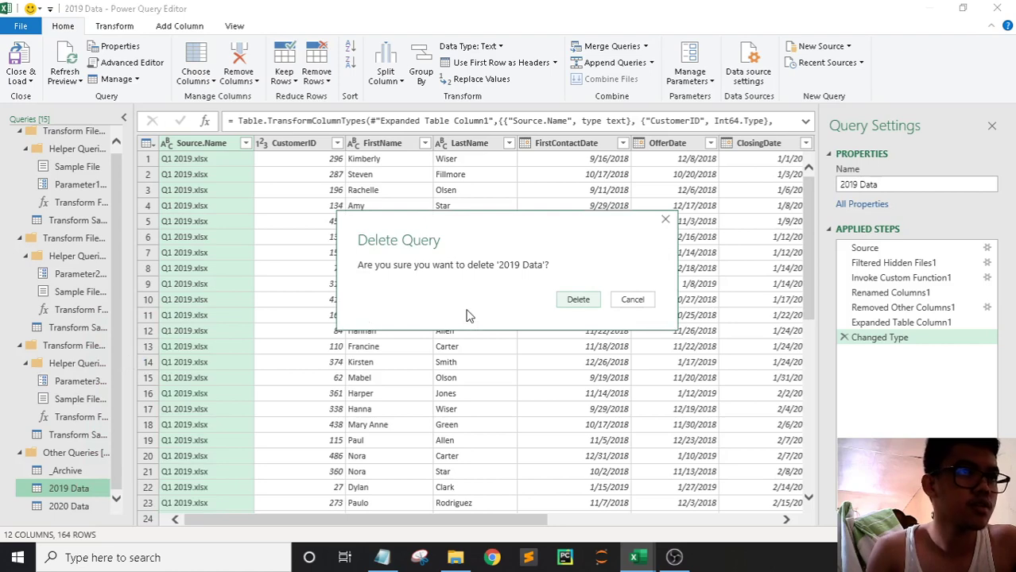
{"action": "left_click", "coordinate": [567, 305]}
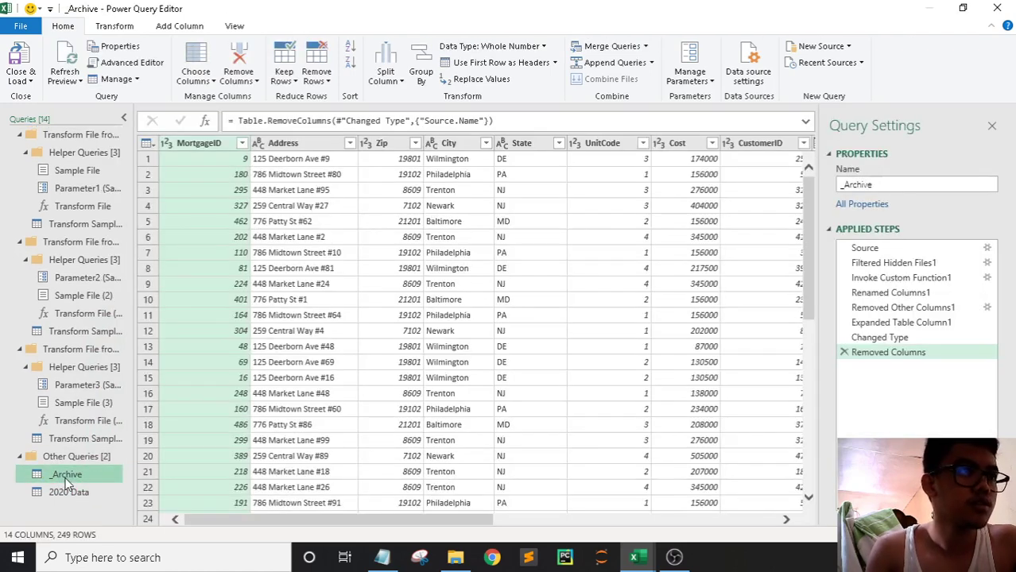
Step: Remove the Source.Name column from 2020 Data, then switch to the _Archive query
{"action": "left_click", "coordinate": [52, 487]}
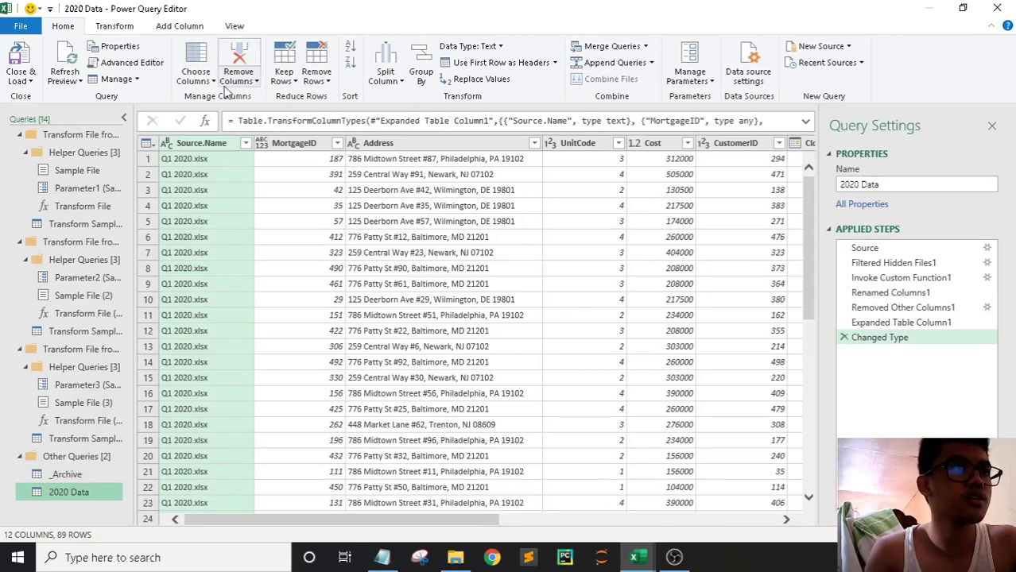
{"action": "left_click", "coordinate": [238, 56]}
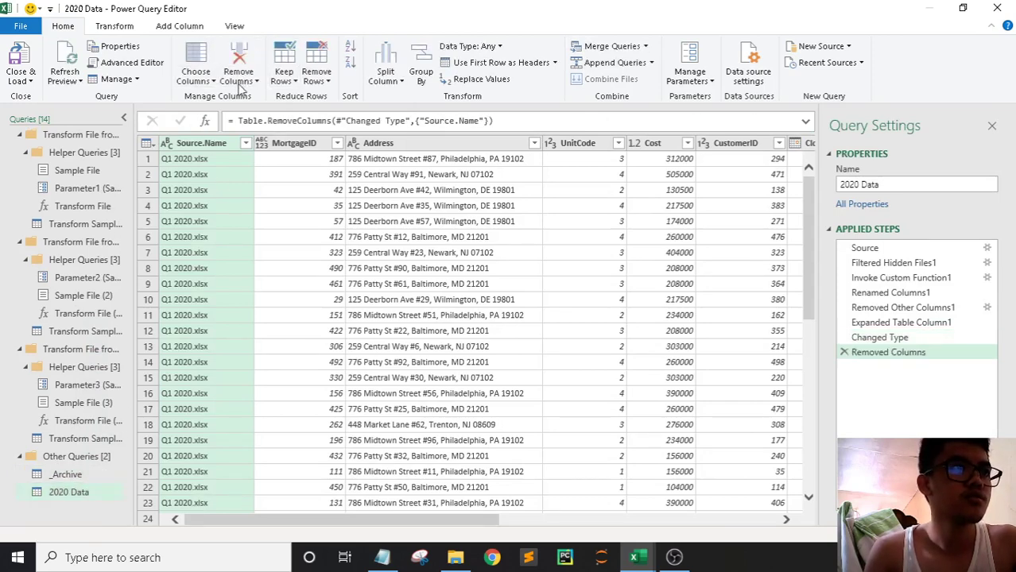
{"action": "left_click", "coordinate": [67, 474]}
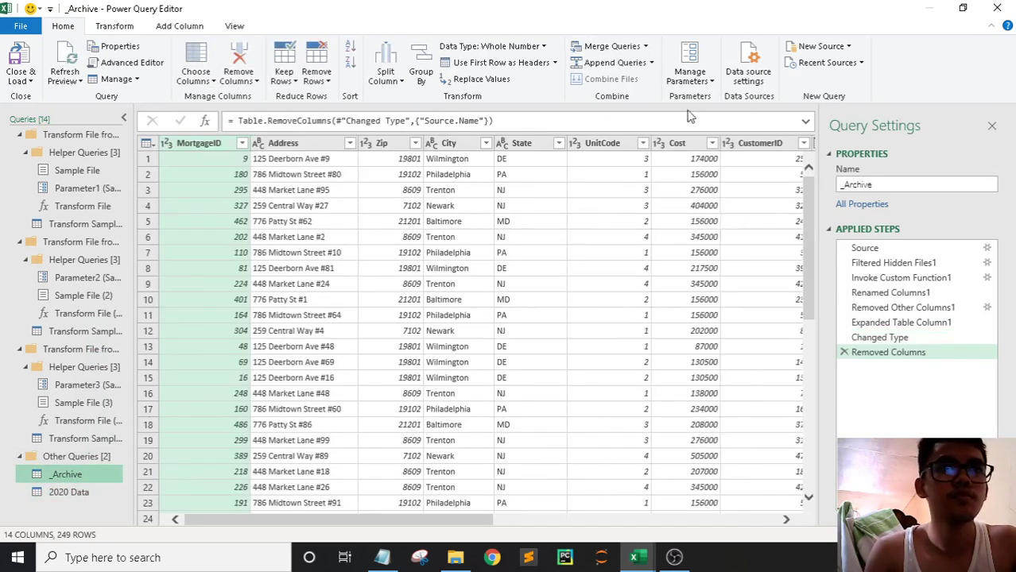
Step: Choose the Excel 70-779\2019 Data folder as a new folder source
{"action": "left_click", "coordinate": [823, 48]}
{"action": "mouse_move", "coordinate": [819, 64]}
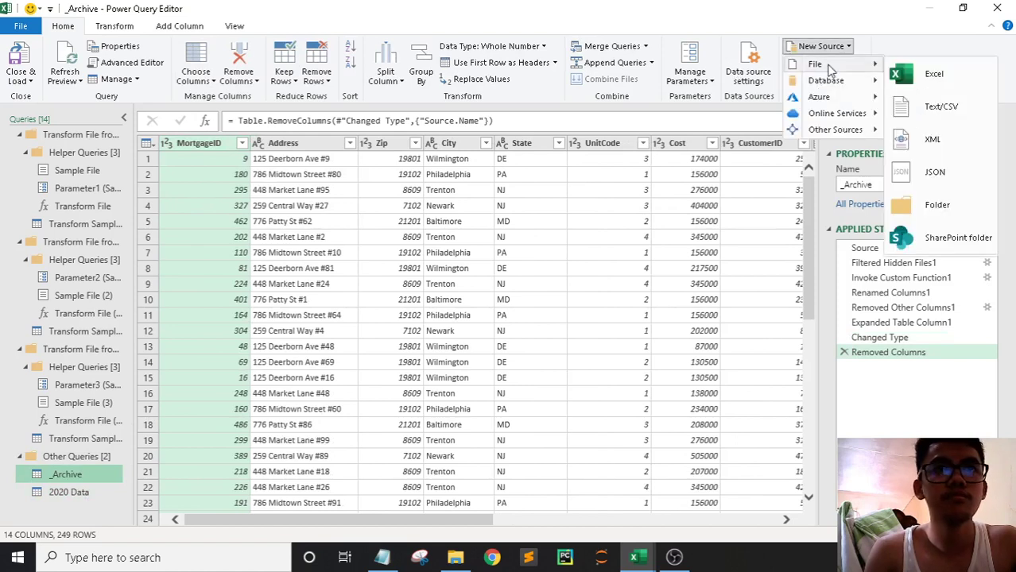
{"action": "left_click", "coordinate": [936, 178]}
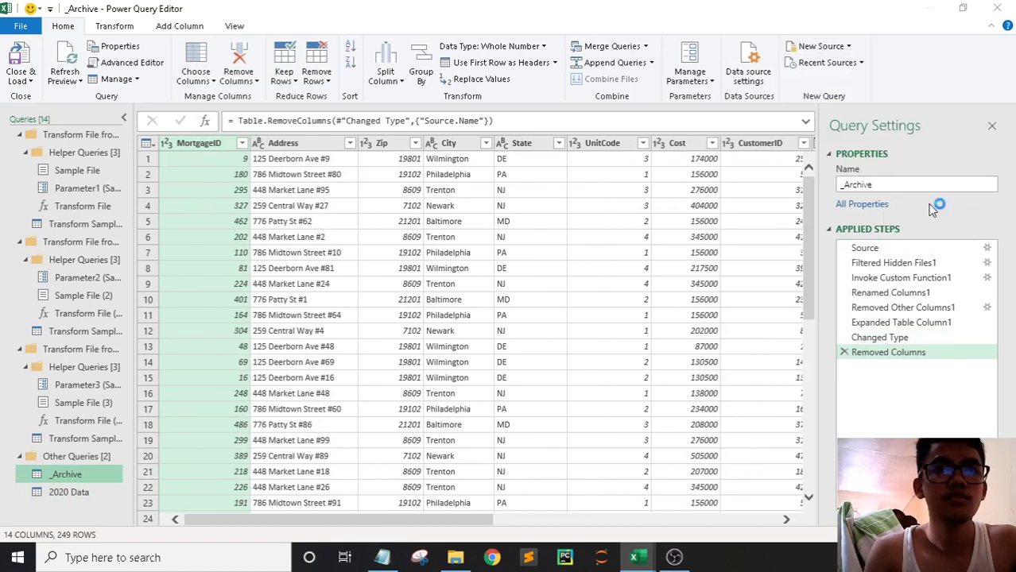
{"action": "left_click", "coordinate": [646, 258]}
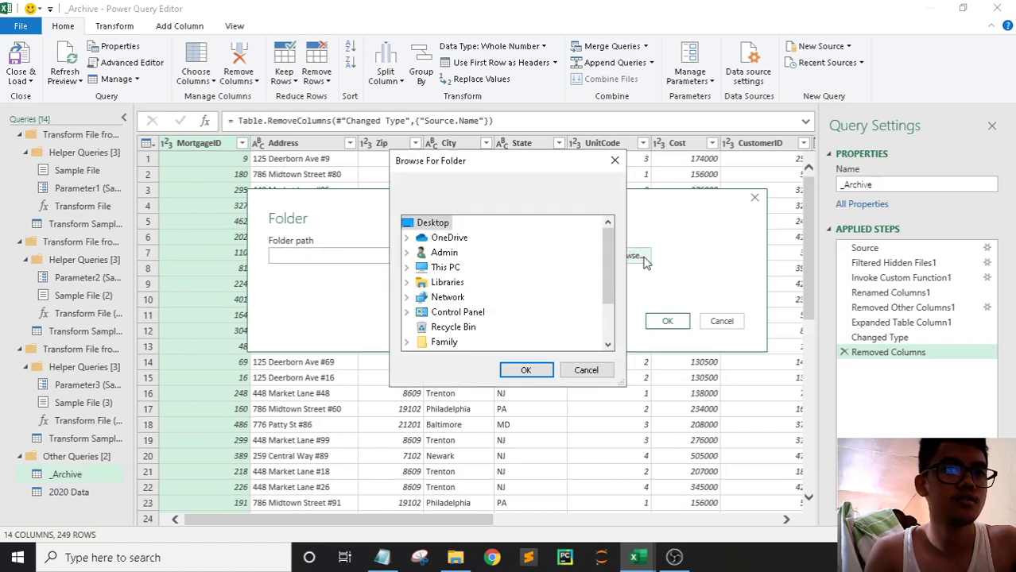
{"action": "scroll", "coordinate": [506, 322], "scroll_direction": "down", "scroll_amount": 2}
{"action": "double_click", "coordinate": [474, 337]}
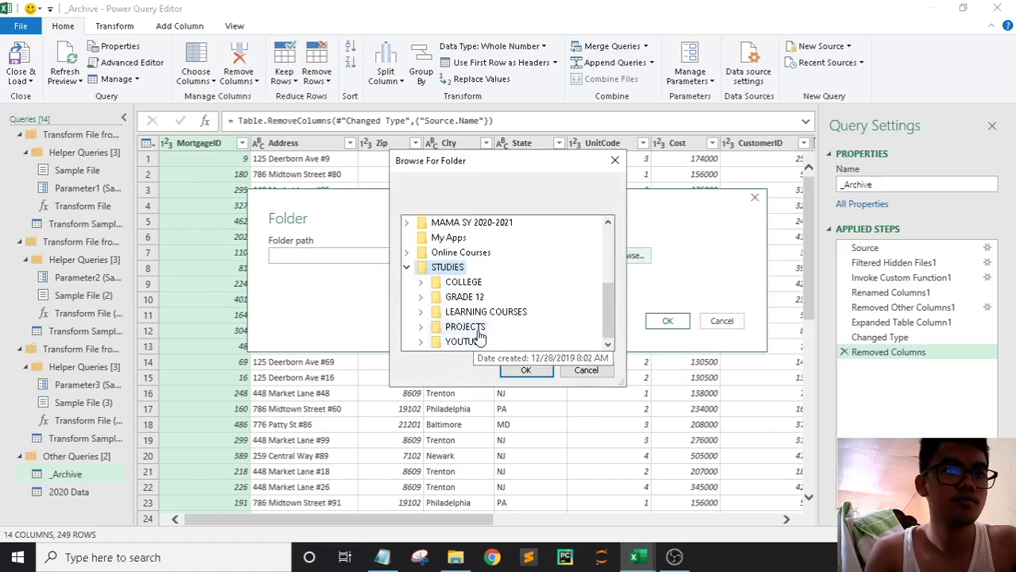
{"action": "left_click", "coordinate": [461, 253]}
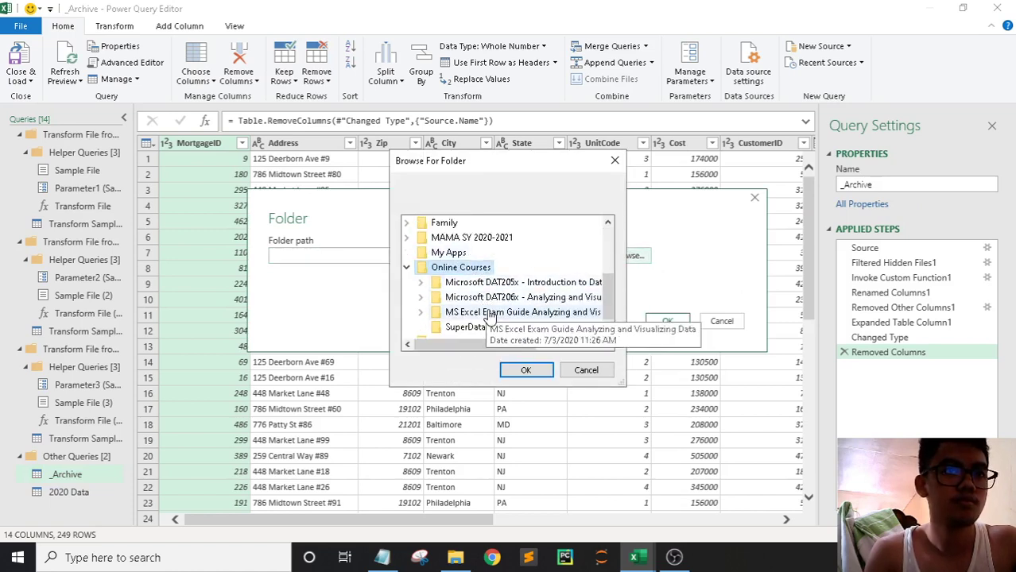
{"action": "left_click", "coordinate": [485, 313]}
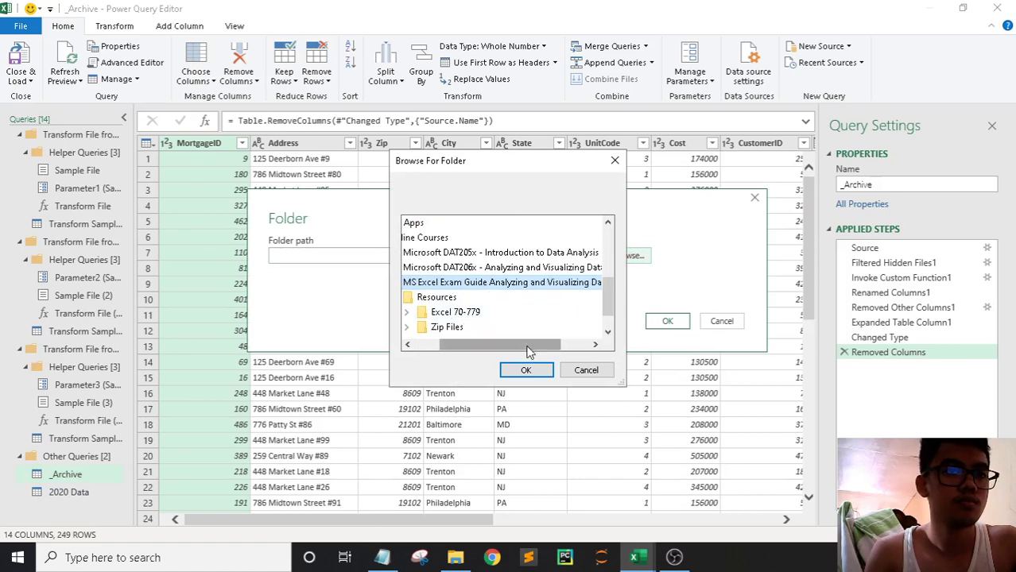
{"action": "left_click_drag", "start_coordinate": [528, 348], "coordinate": [501, 352]}
{"action": "double_click", "coordinate": [500, 312]}
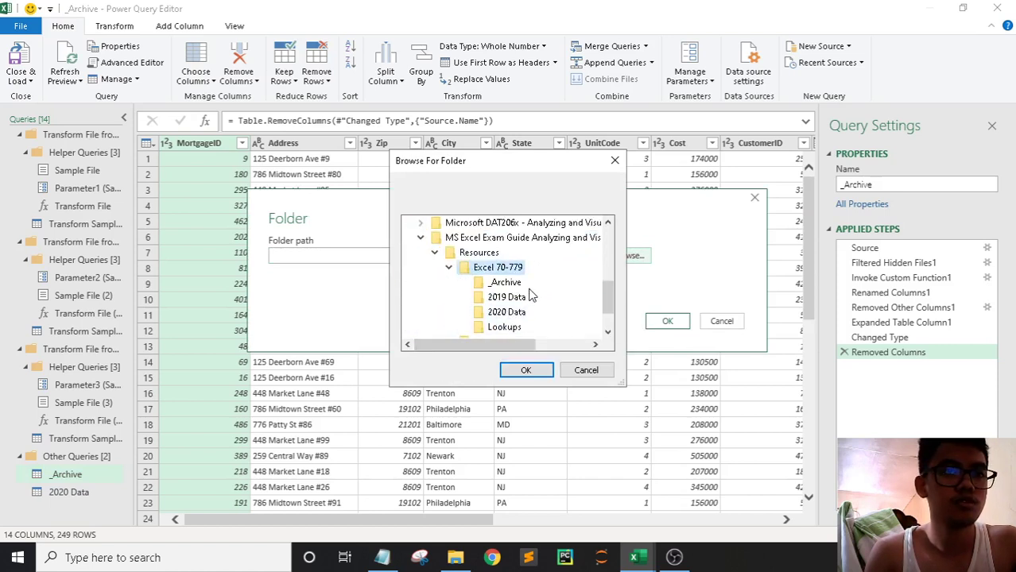
{"action": "scroll", "coordinate": [531, 295], "scroll_direction": "down", "scroll_amount": 1}
{"action": "left_click", "coordinate": [507, 240]}
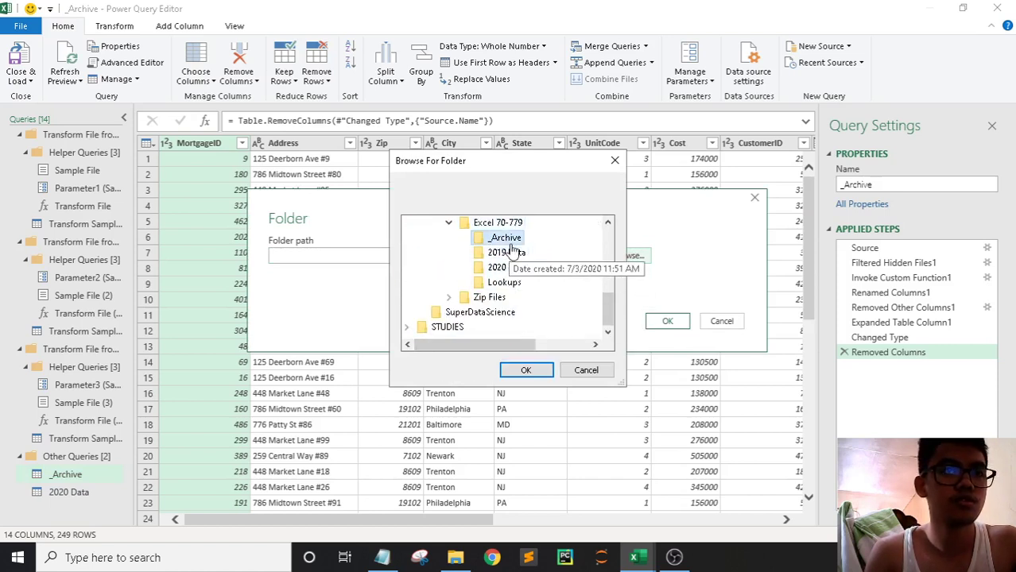
{"action": "left_click", "coordinate": [508, 253]}
{"action": "left_click", "coordinate": [529, 370]}
Step: Combine the four 2019 workbooks on their Mortgages table into a new 2019 Data query
{"action": "left_click", "coordinate": [665, 321]}
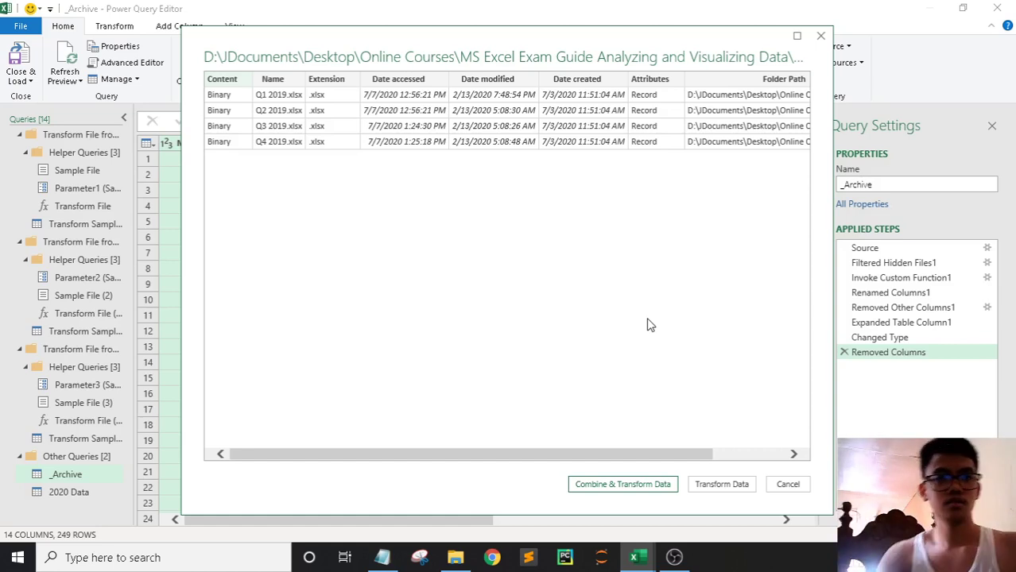
{"action": "left_click", "coordinate": [632, 491]}
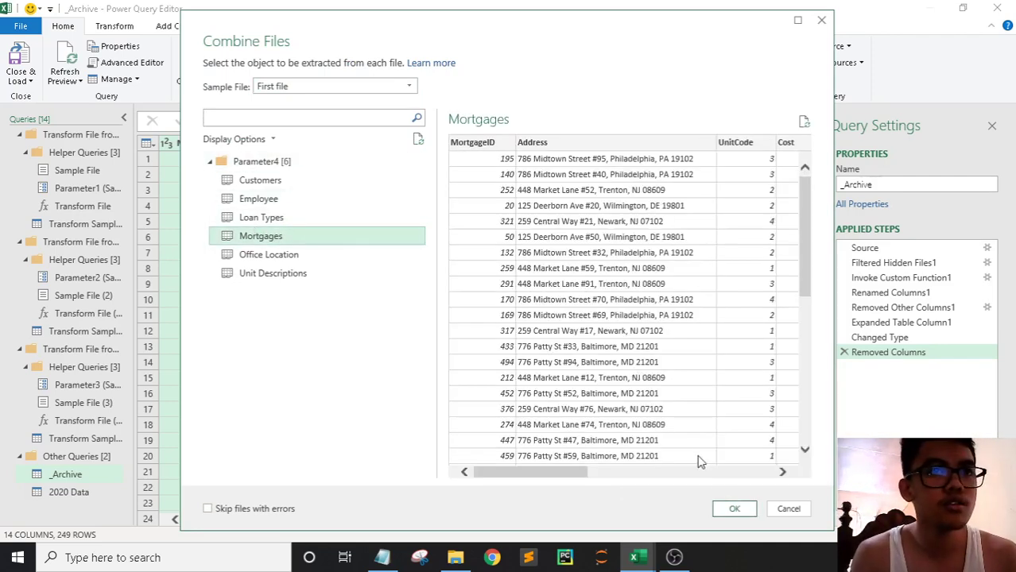
{"action": "left_click", "coordinate": [732, 508]}
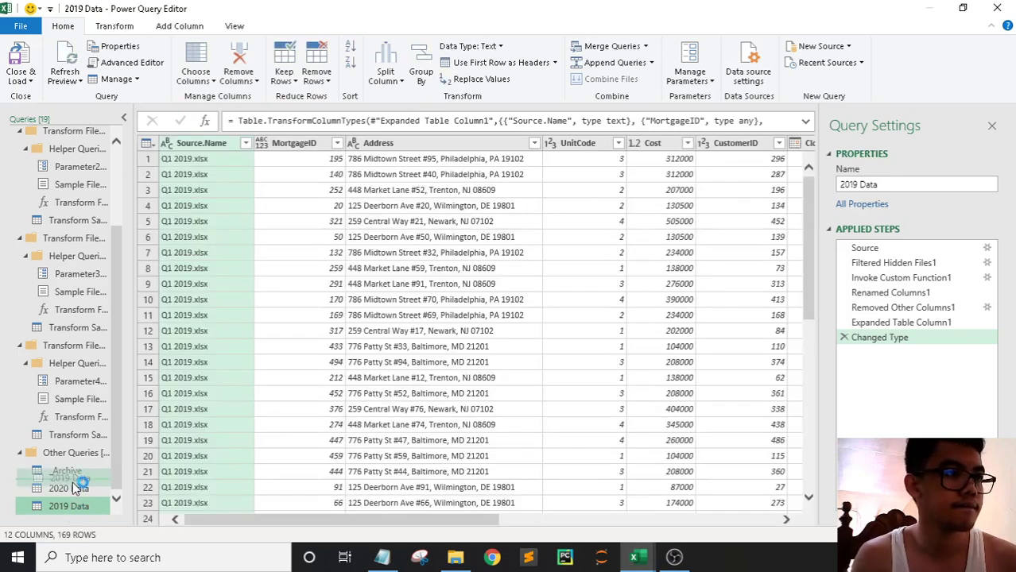
Step: Move 2019 Data above 2020 Data and remove its Source.Name column
{"action": "left_click_drag", "start_coordinate": [71, 484], "coordinate": [71, 487]}
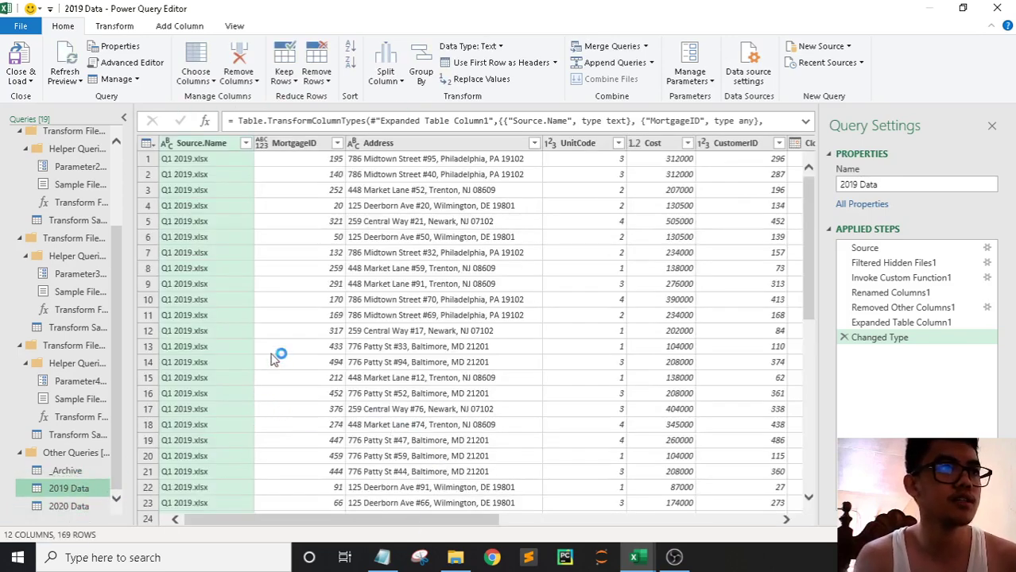
{"action": "left_click", "coordinate": [209, 150]}
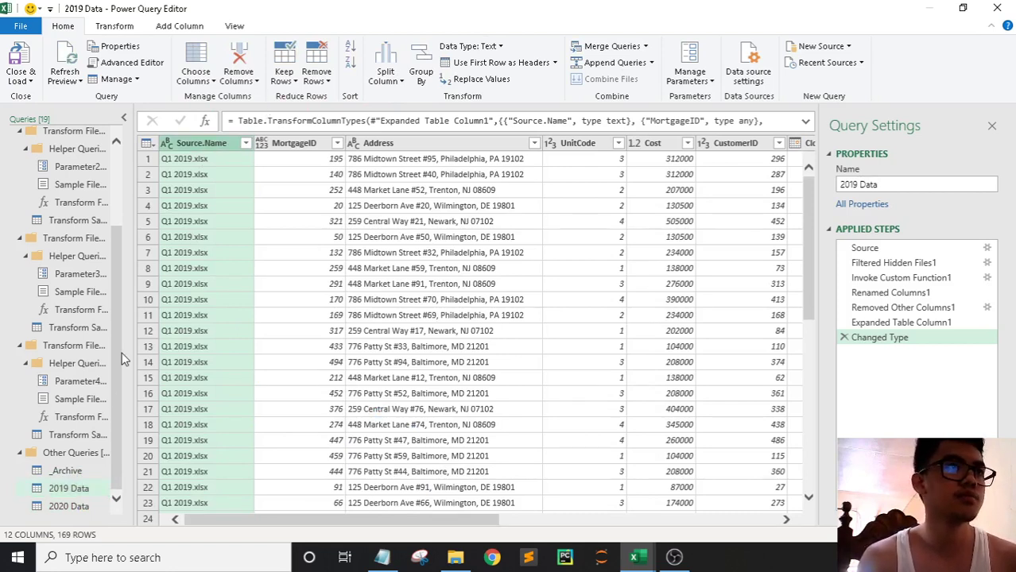
{"action": "left_click", "coordinate": [238, 59]}
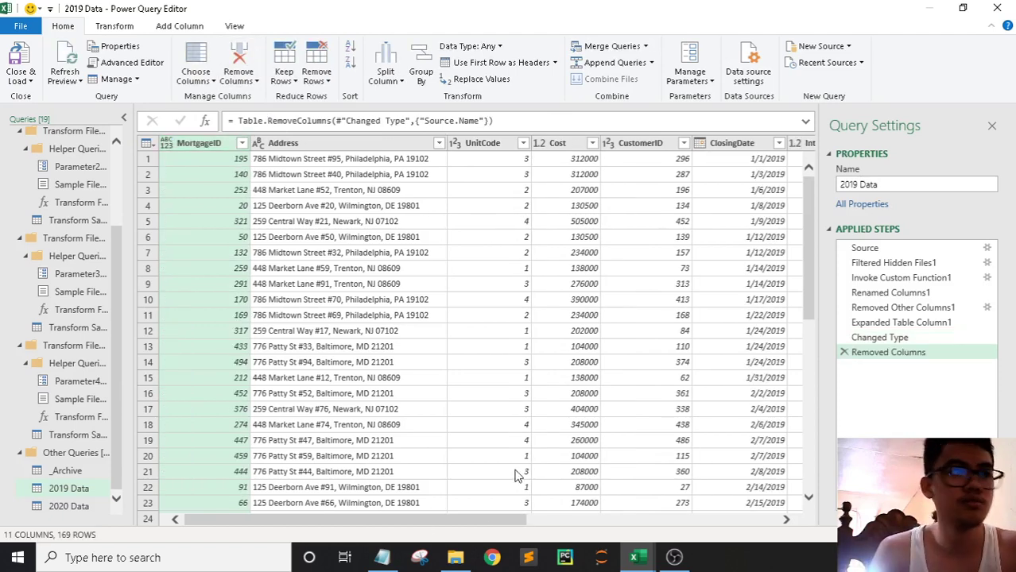
Step: Review the _Archive, 2019 Data and 2020 Data query tables in turn
{"action": "left_click", "coordinate": [50, 474]}
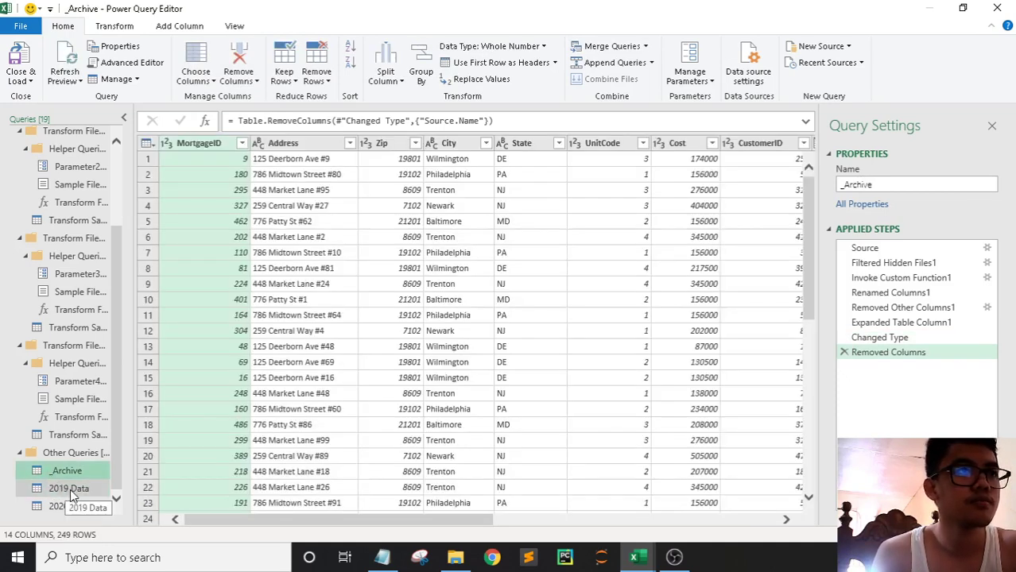
{"action": "left_click", "coordinate": [70, 489]}
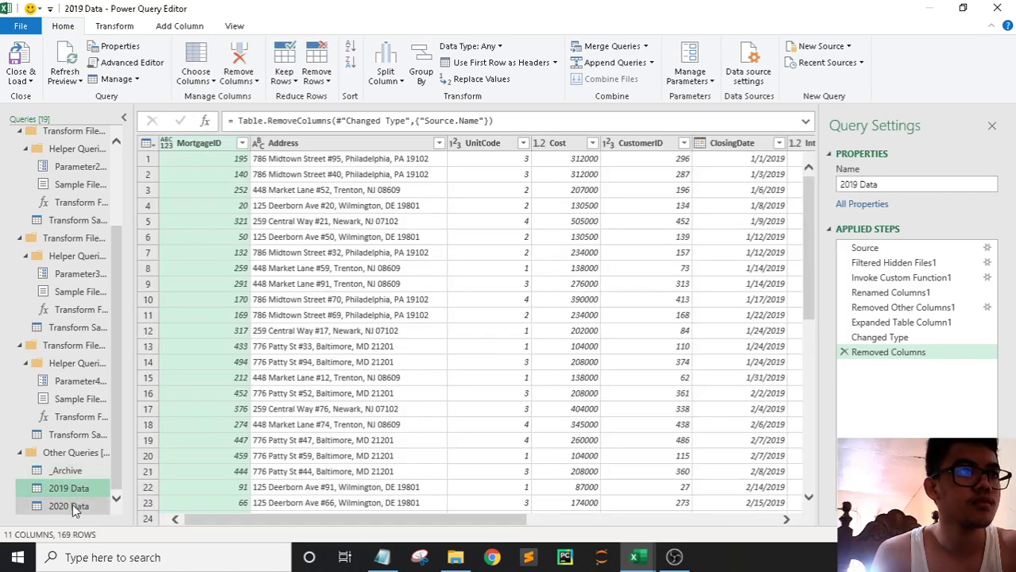
{"action": "left_click", "coordinate": [76, 509]}
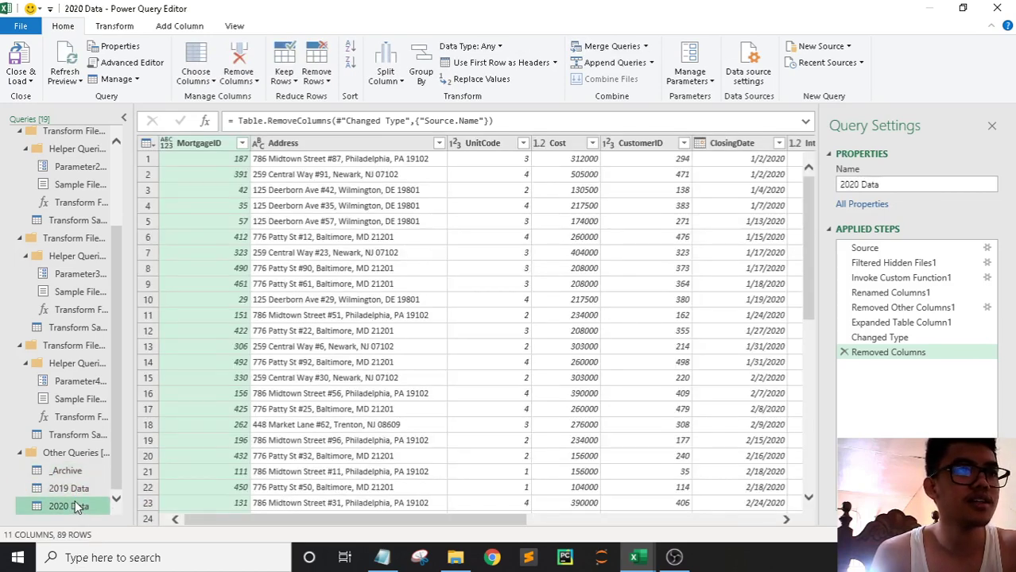
Step: Delete the 2020 Data query after one cancelled attempt, leaving 18 queries with 2019 Data shown
{"action": "right_click", "coordinate": [65, 506]}
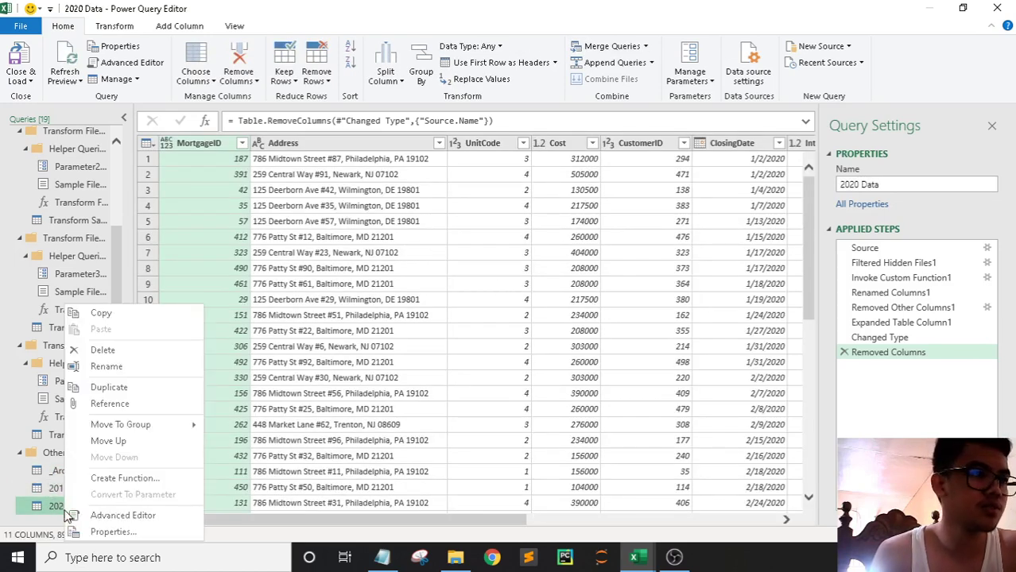
{"action": "left_click", "coordinate": [103, 350]}
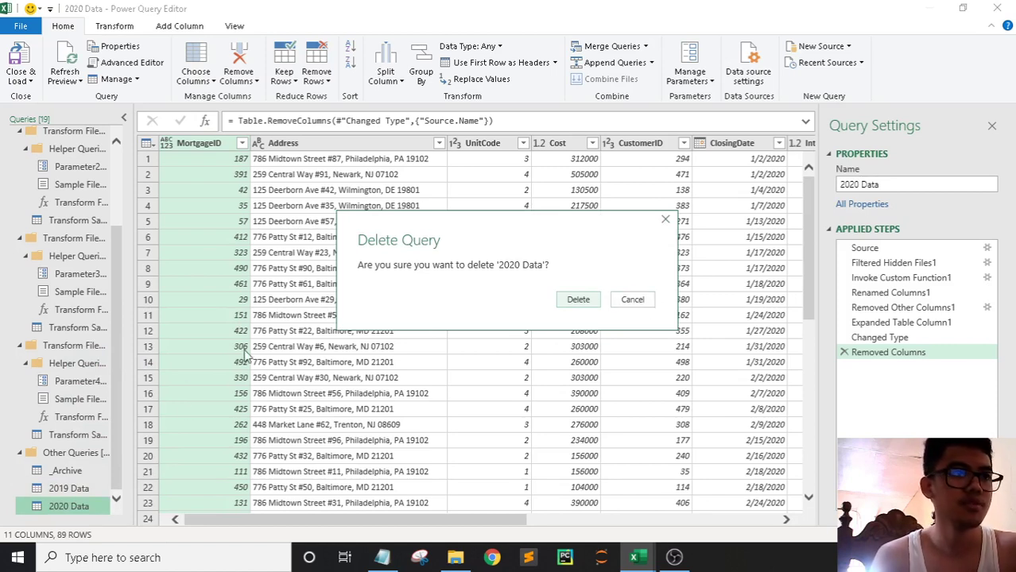
{"action": "left_click", "coordinate": [640, 302]}
{"action": "right_click", "coordinate": [80, 506]}
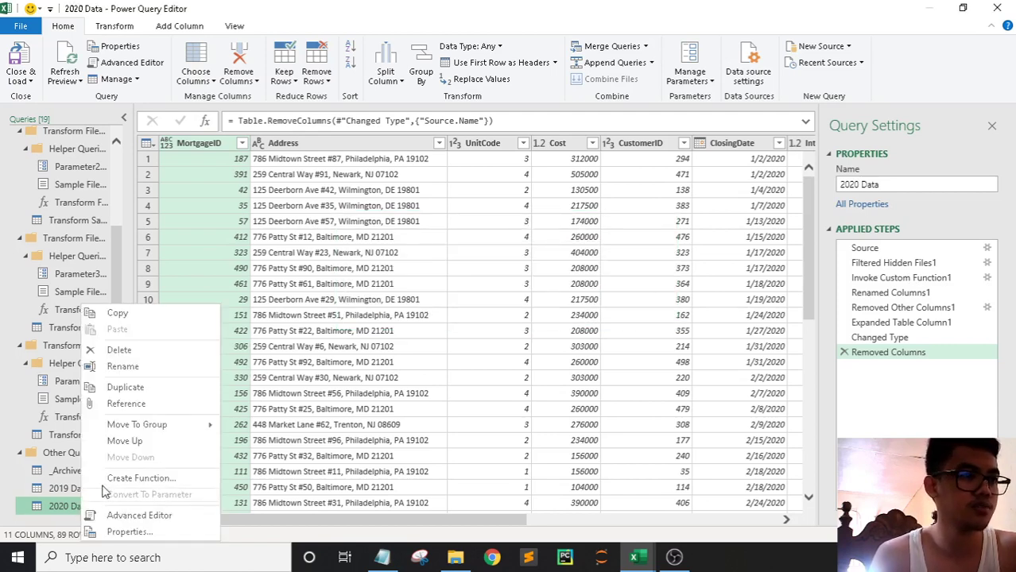
{"action": "left_click", "coordinate": [131, 351]}
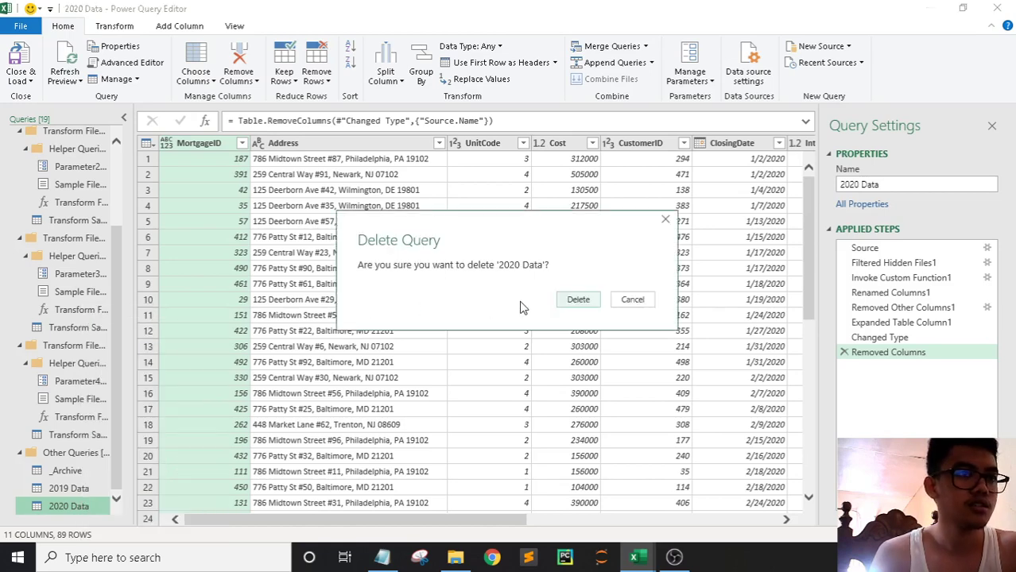
{"action": "left_click", "coordinate": [578, 300]}
{"action": "left_click", "coordinate": [68, 507]}
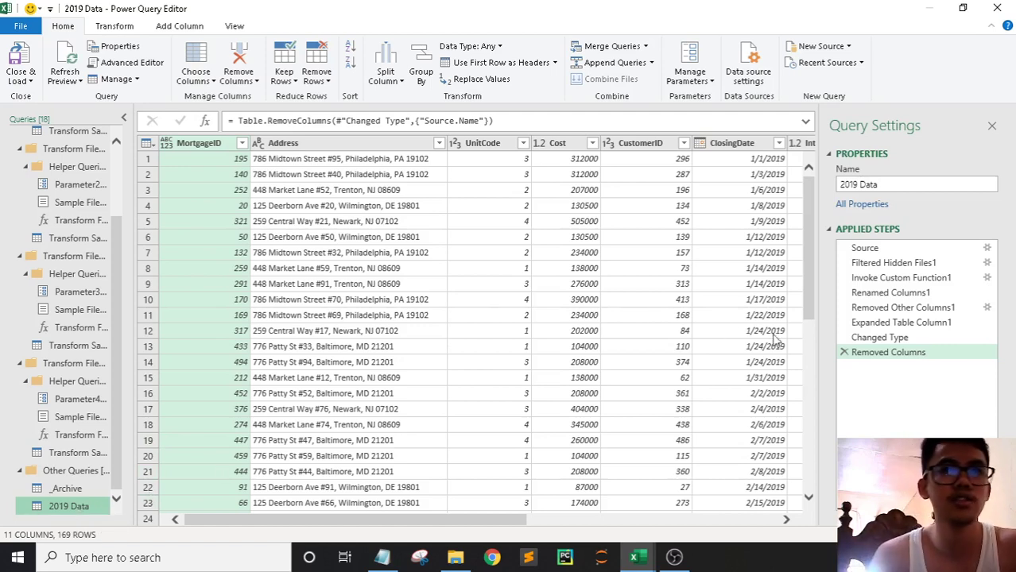
{"action": "left_click", "coordinate": [865, 248]}
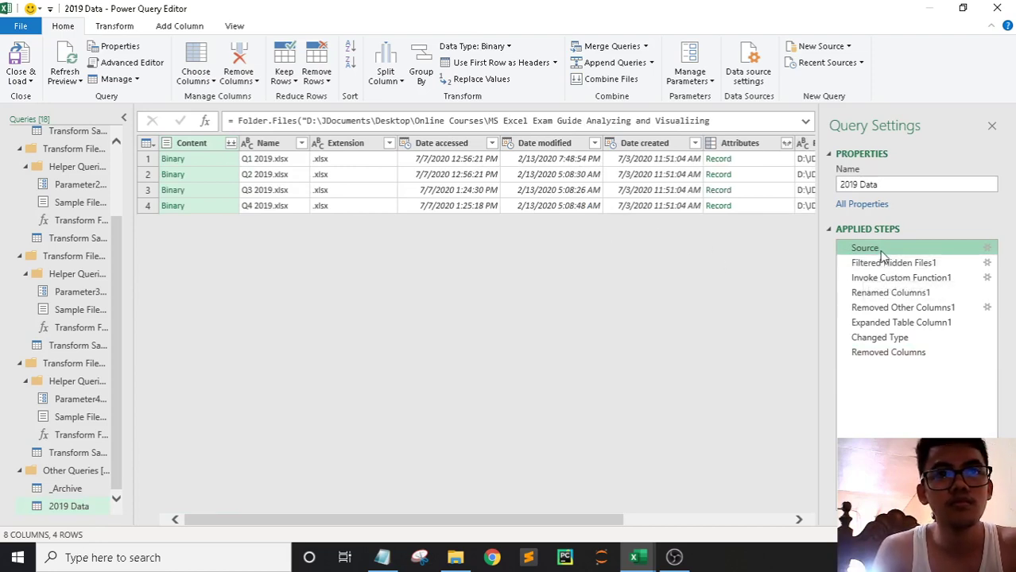
{"action": "right_click", "coordinate": [881, 250]}
{"action": "left_click", "coordinate": [959, 215]}
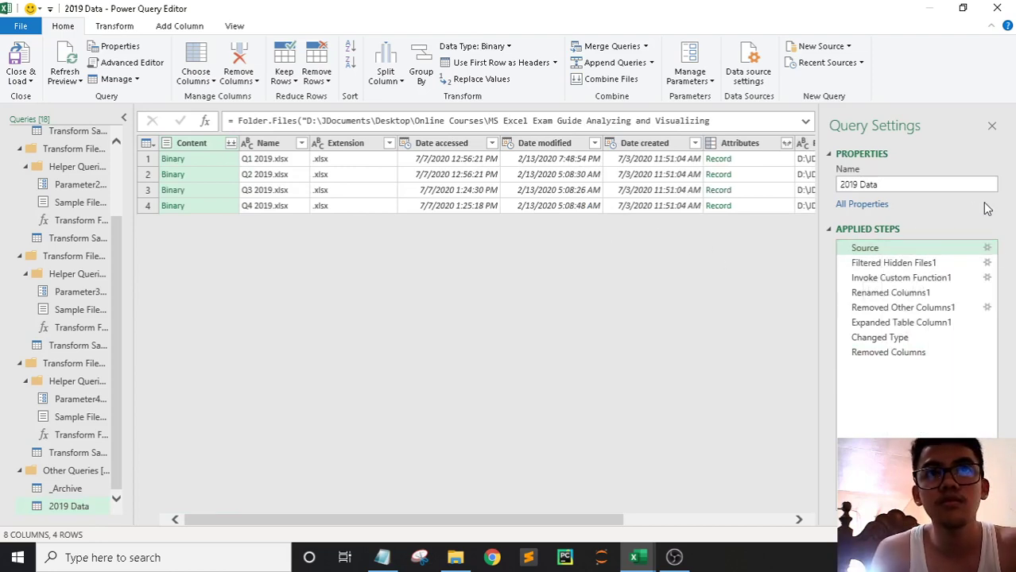
{"action": "left_click", "coordinate": [878, 208]}
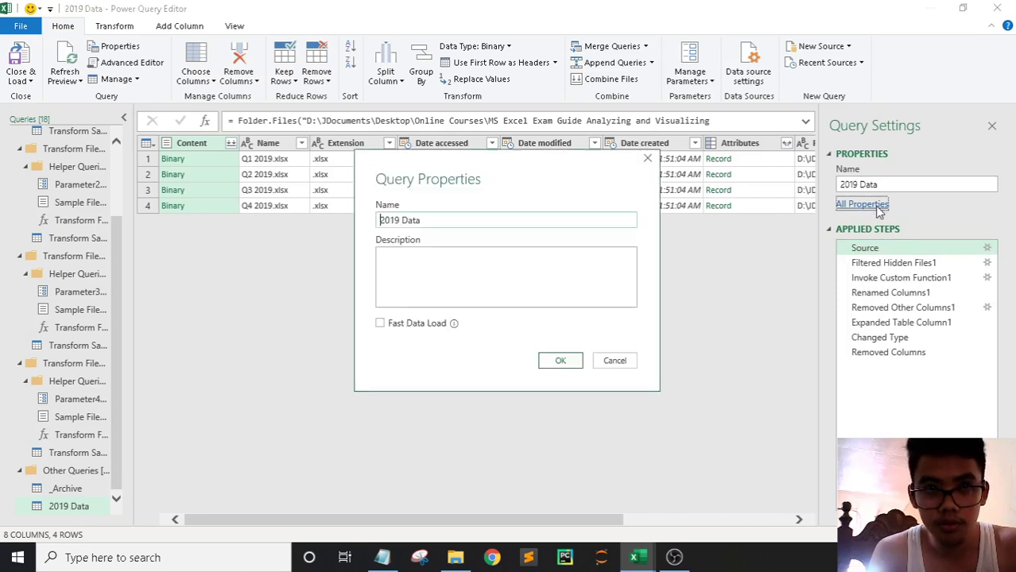
{"action": "left_click", "coordinate": [648, 162]}
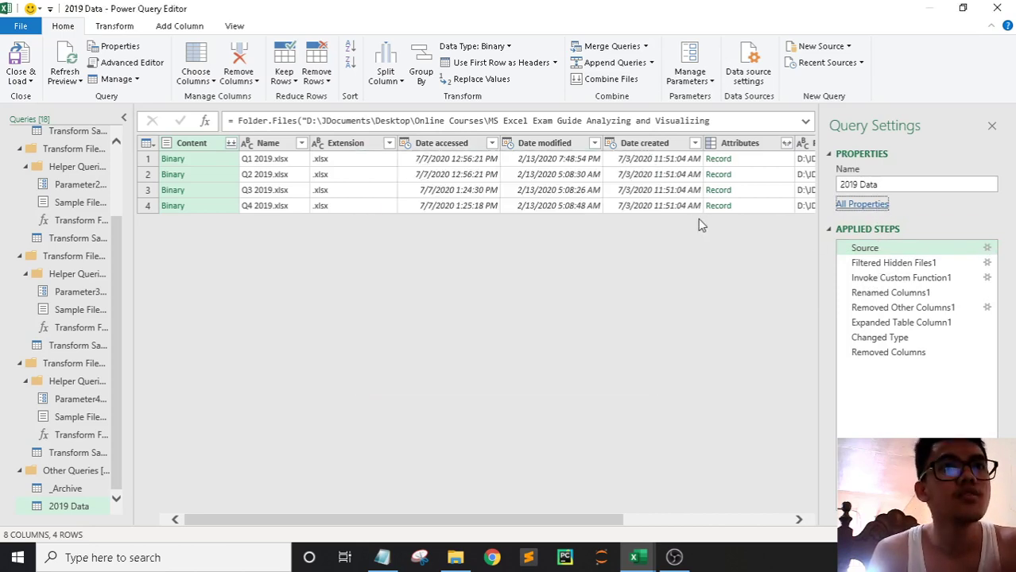
{"action": "left_click", "coordinate": [805, 121]}
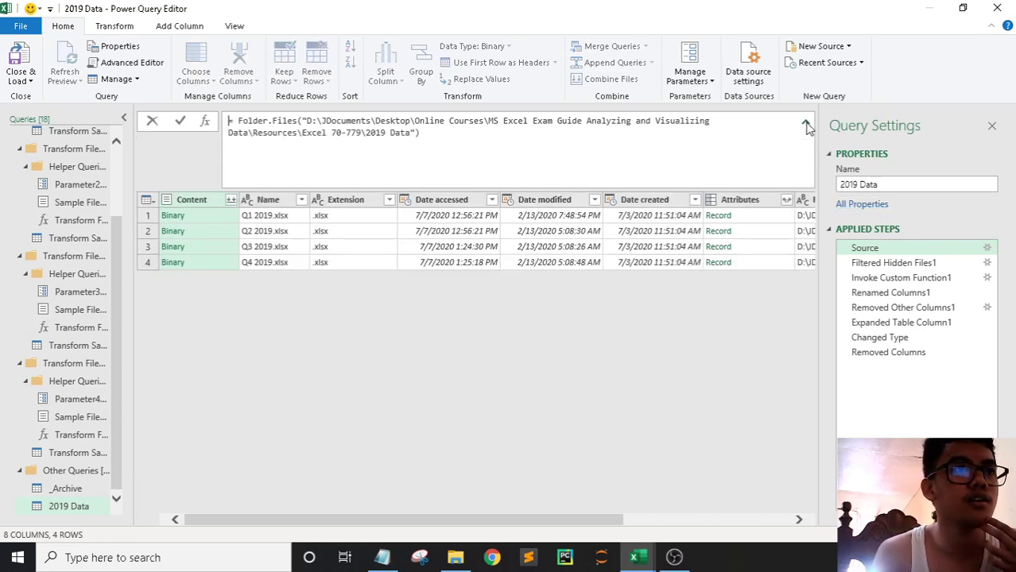
{"action": "left_click", "coordinate": [805, 126]}
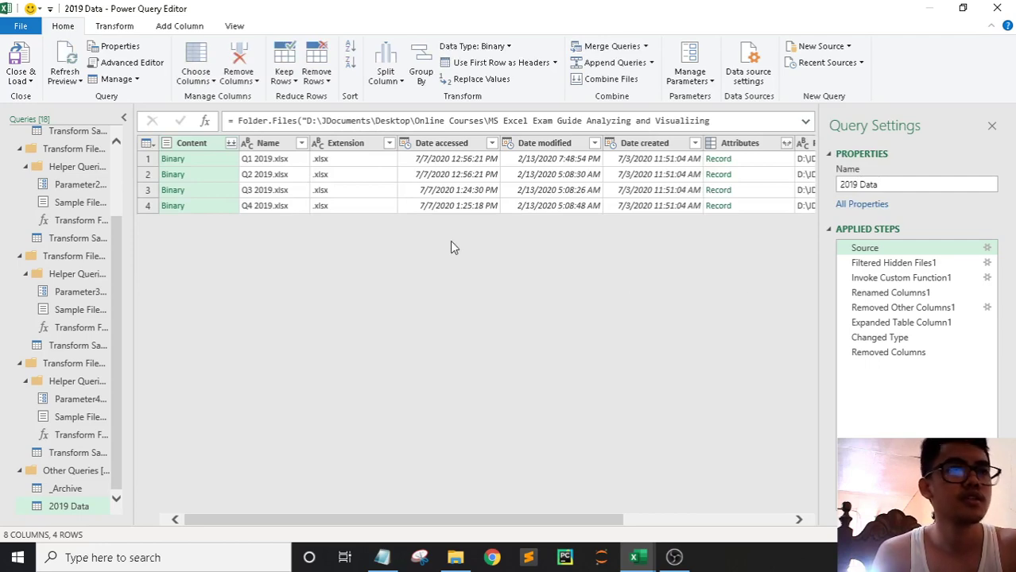
{"action": "left_click", "coordinate": [912, 352]}
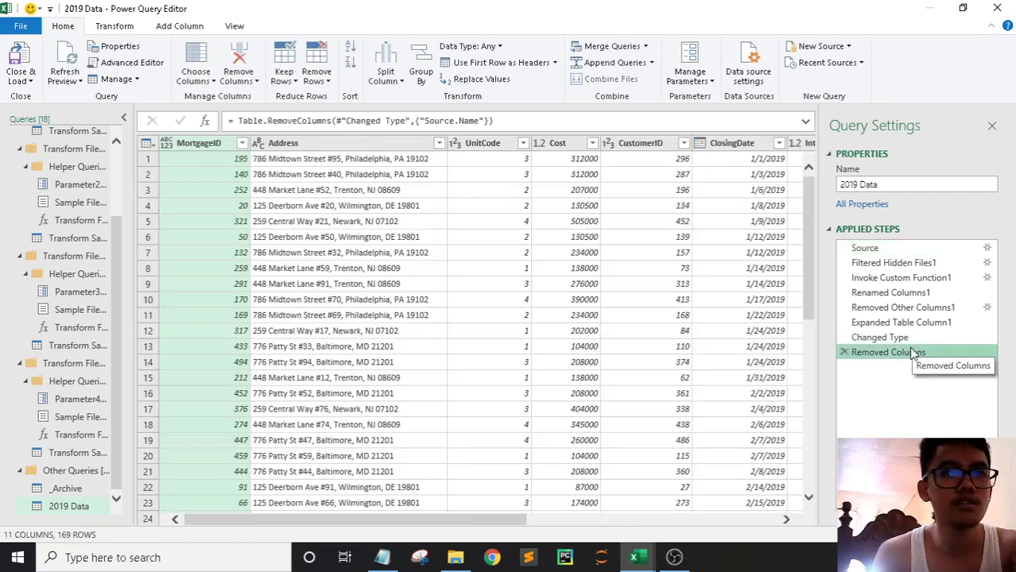
{"action": "left_click_drag", "start_coordinate": [405, 519], "coordinate": [300, 517]}
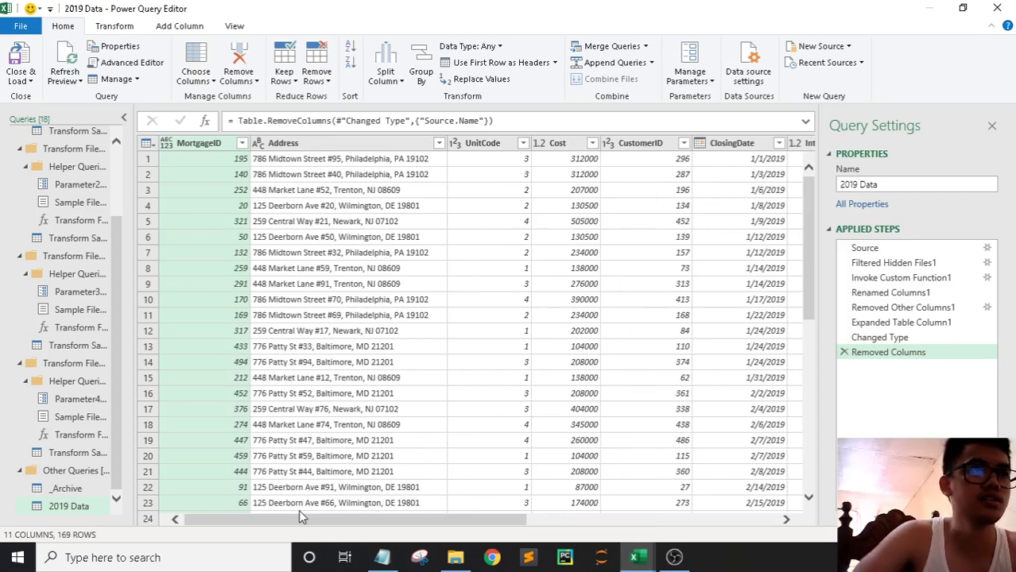
{"action": "left_click", "coordinate": [64, 488]}
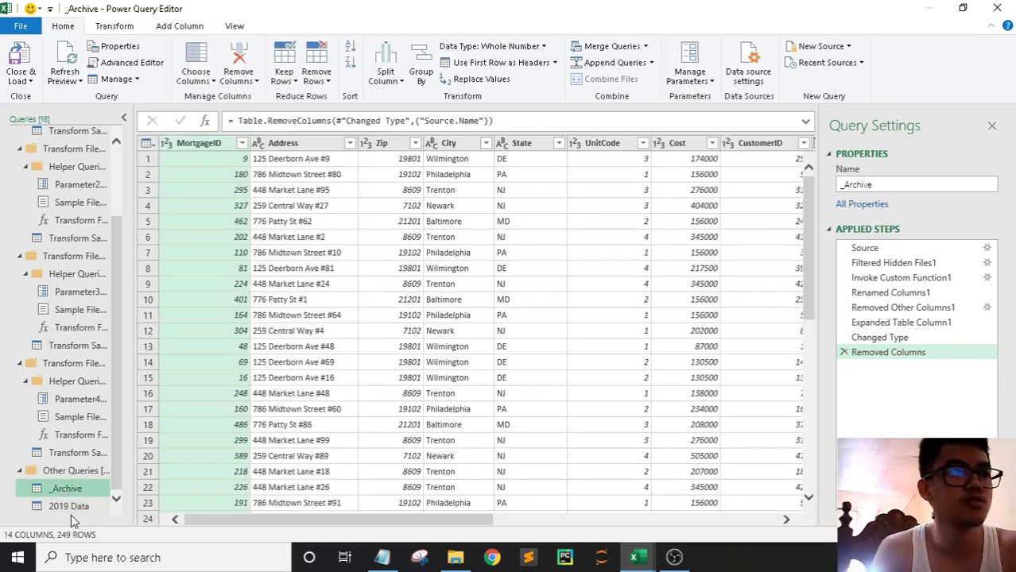
{"action": "scroll", "coordinate": [334, 515], "scroll_direction": "right", "scroll_amount": 3}
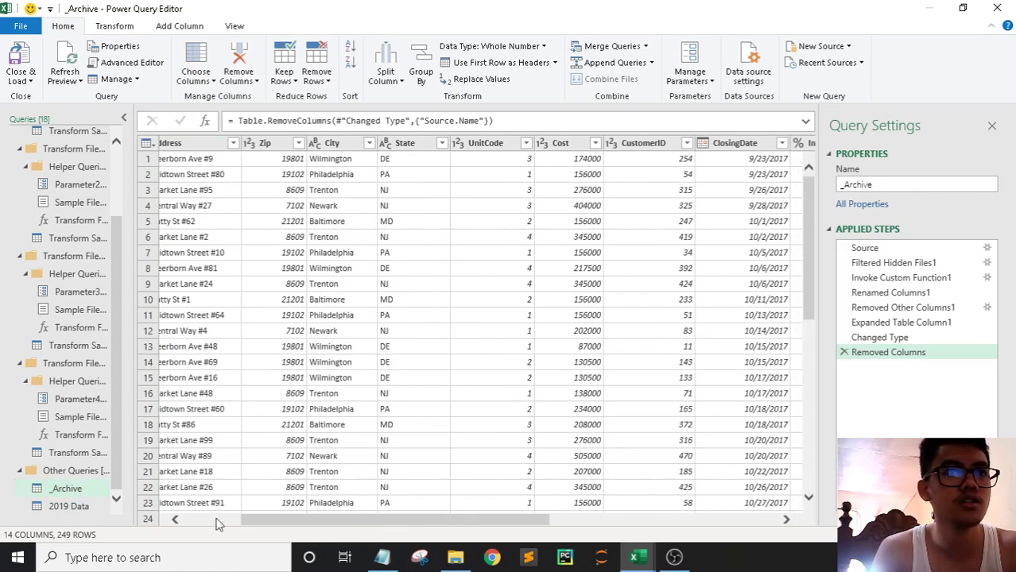
{"action": "left_click", "coordinate": [70, 506]}
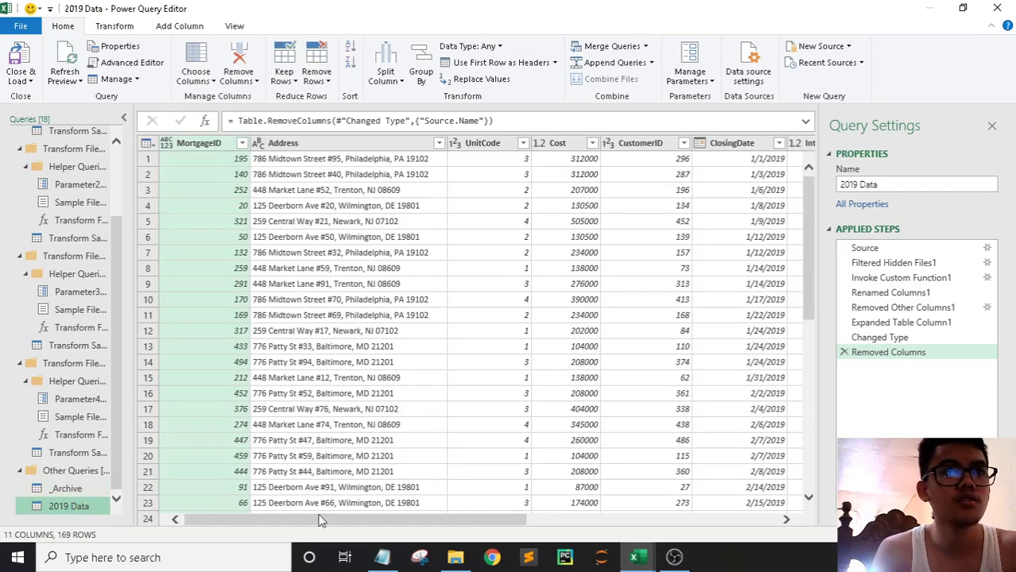
{"action": "left_click_drag", "start_coordinate": [495, 521], "coordinate": [651, 527]}
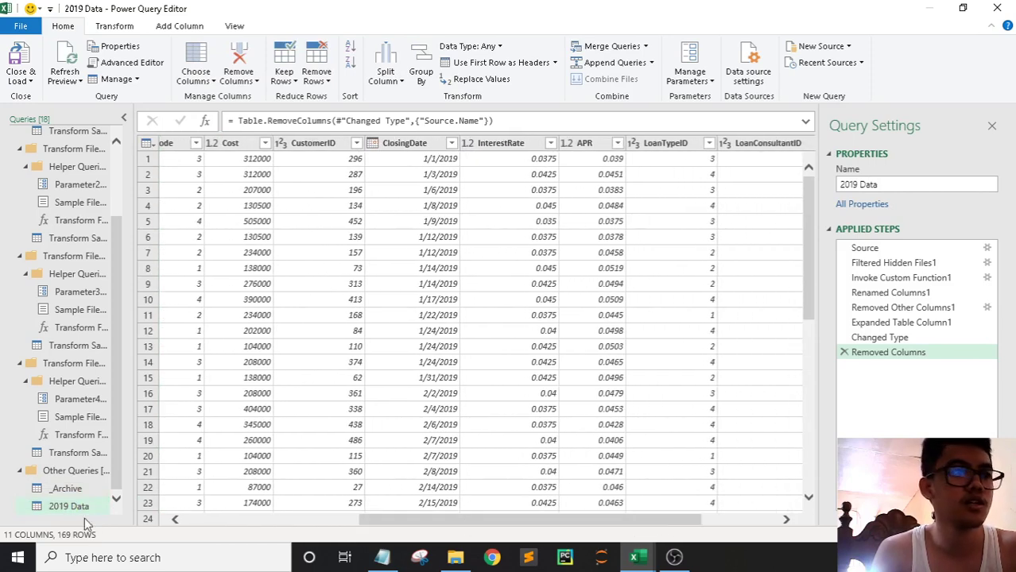
{"action": "left_click", "coordinate": [82, 490]}
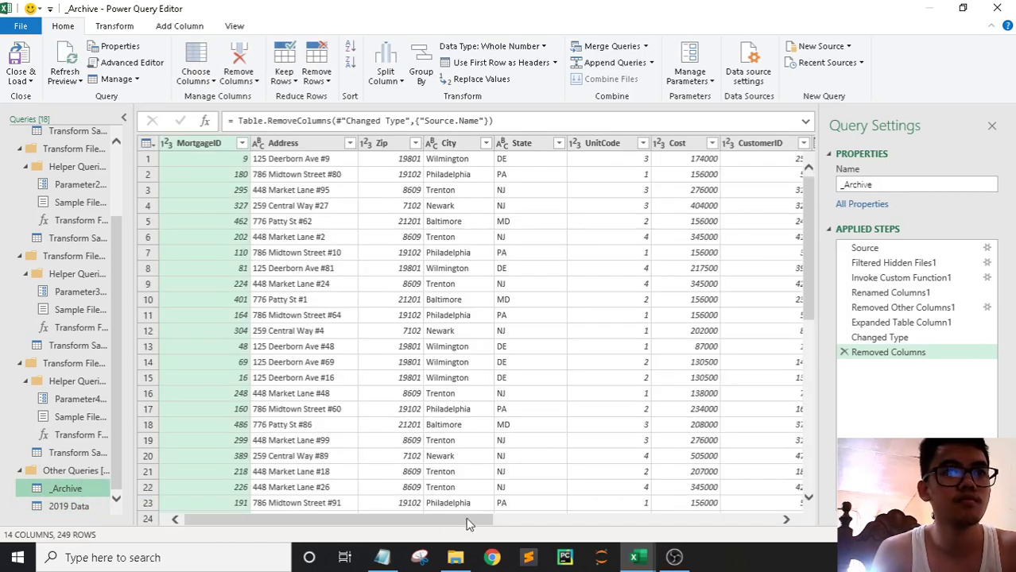
{"action": "left_click_drag", "start_coordinate": [469, 524], "coordinate": [710, 505]}
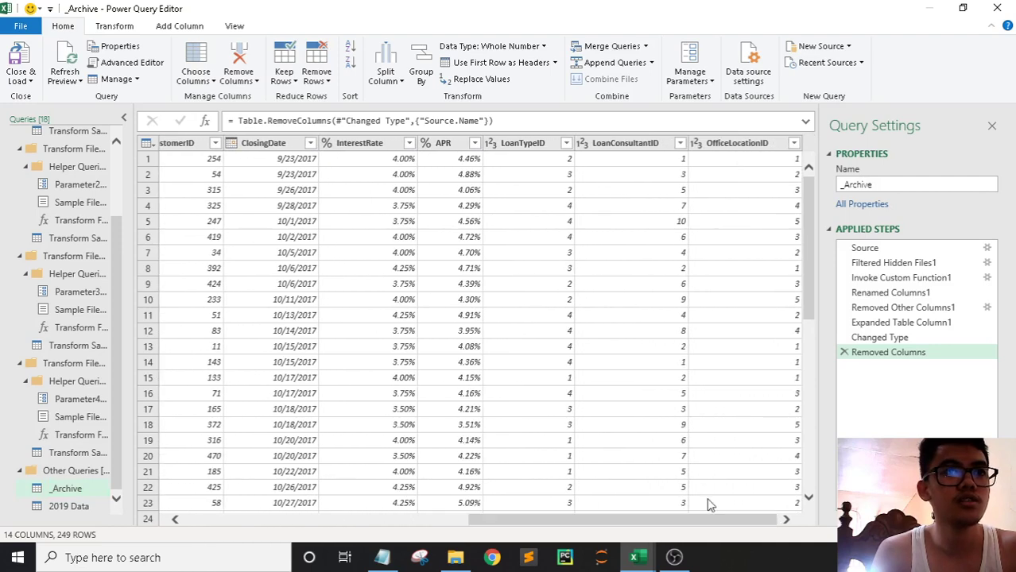
{"action": "left_click", "coordinate": [96, 507]}
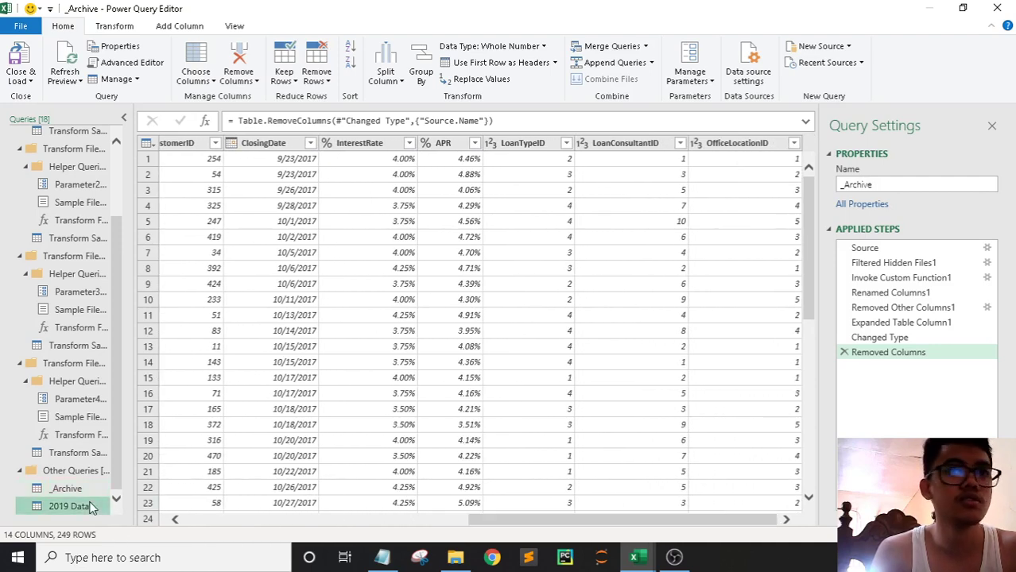
{"action": "left_click_drag", "start_coordinate": [449, 520], "coordinate": [698, 520]}
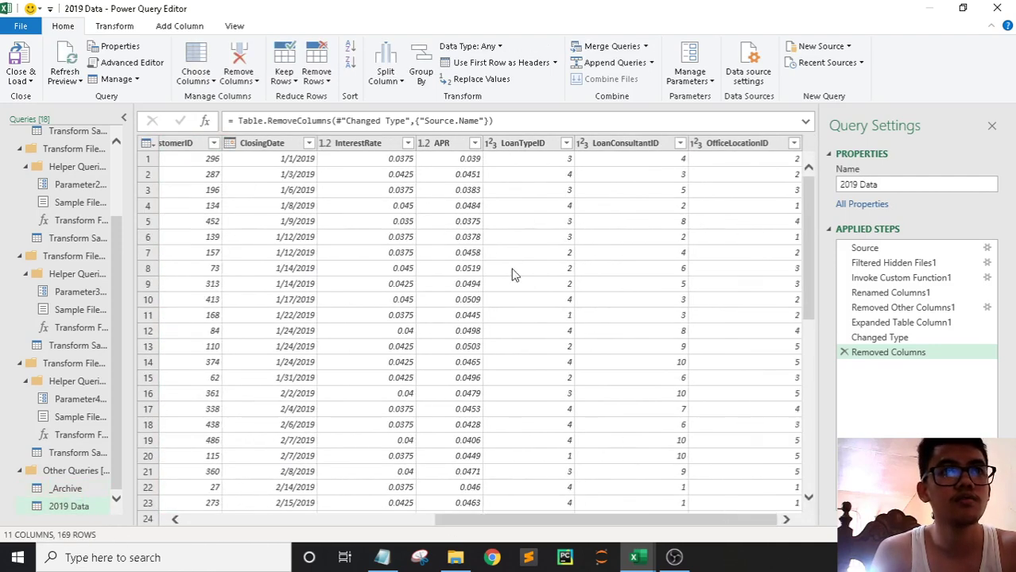
{"action": "left_click_drag", "start_coordinate": [568, 521], "coordinate": [317, 521]}
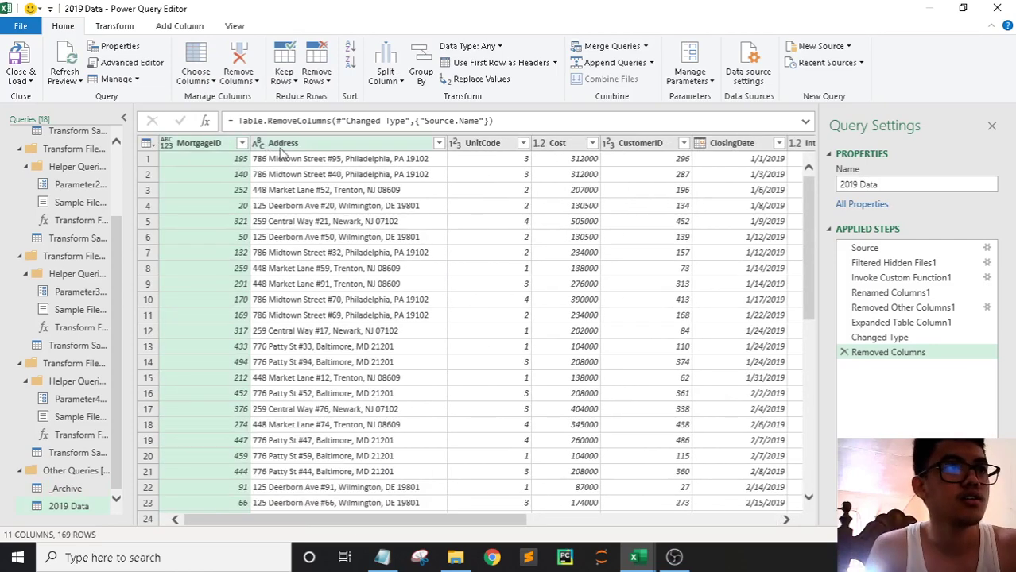
{"action": "left_click", "coordinate": [318, 143]}
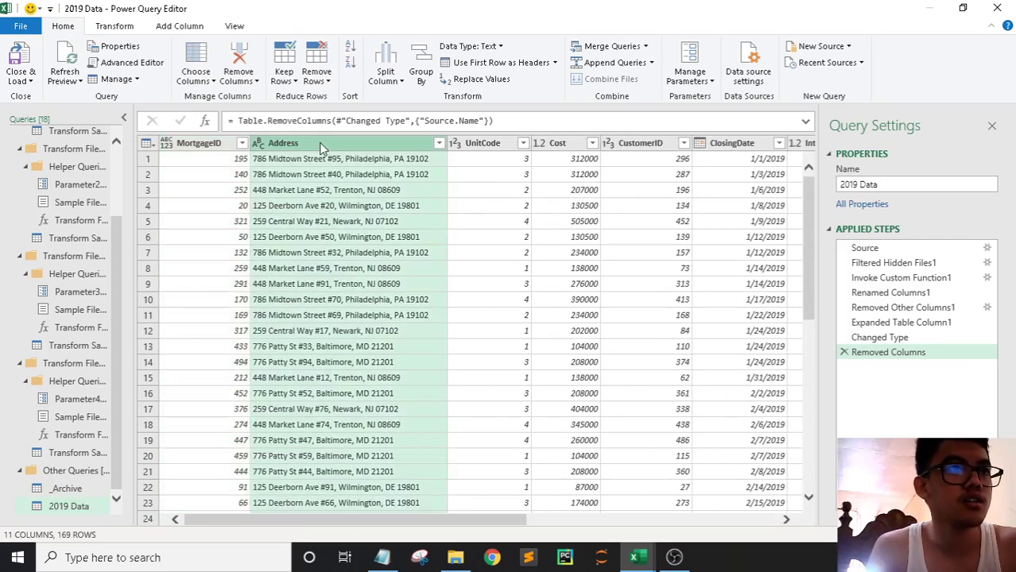
{"action": "left_click", "coordinate": [68, 488]}
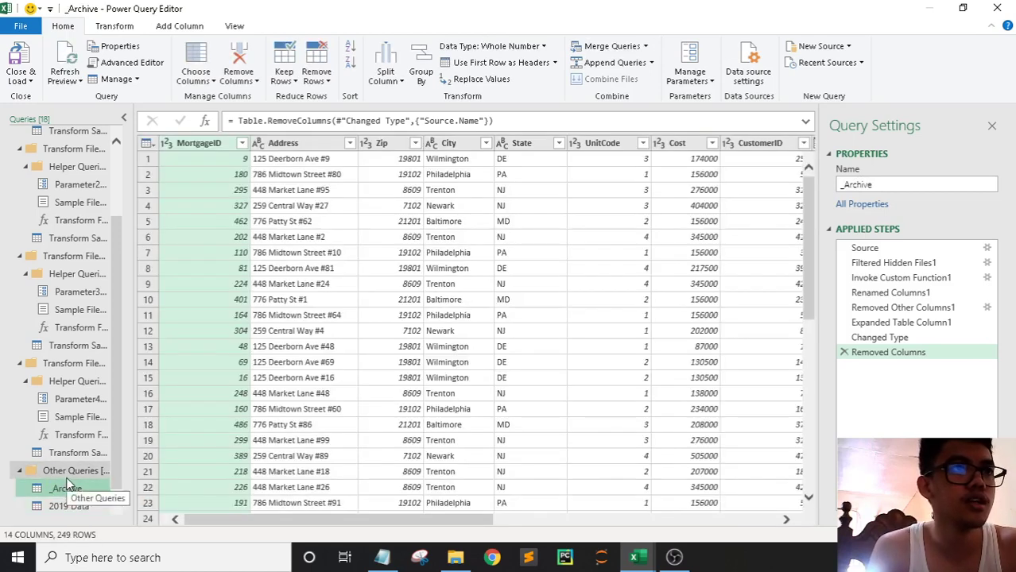
{"action": "left_click", "coordinate": [75, 506]}
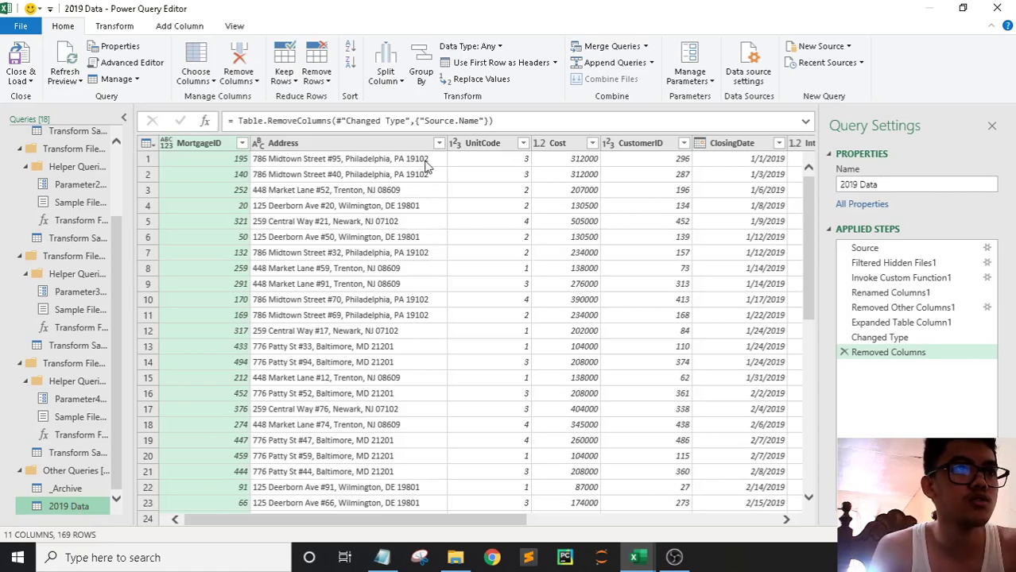
{"action": "left_click", "coordinate": [81, 488]}
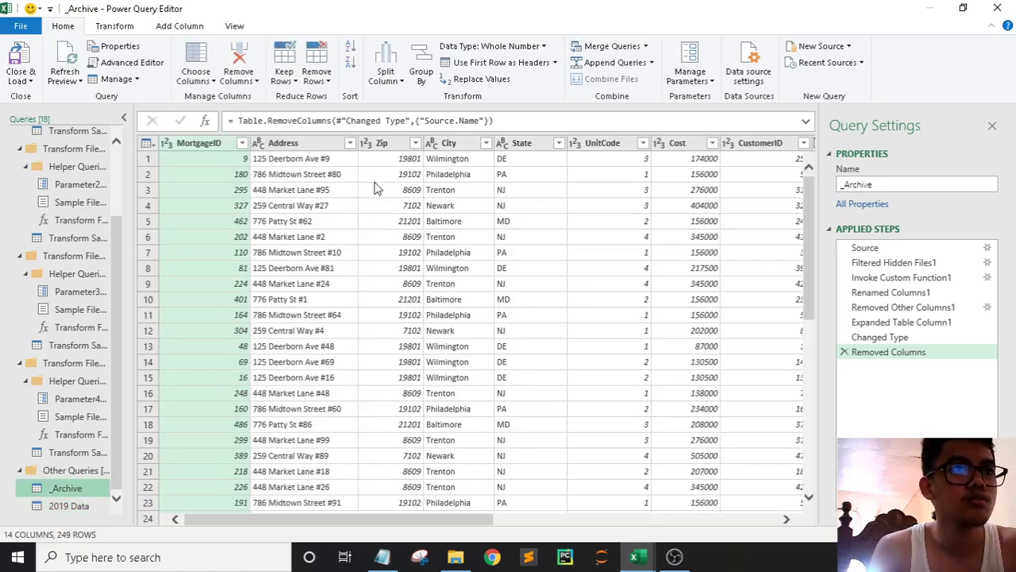
{"action": "left_click", "coordinate": [63, 508]}
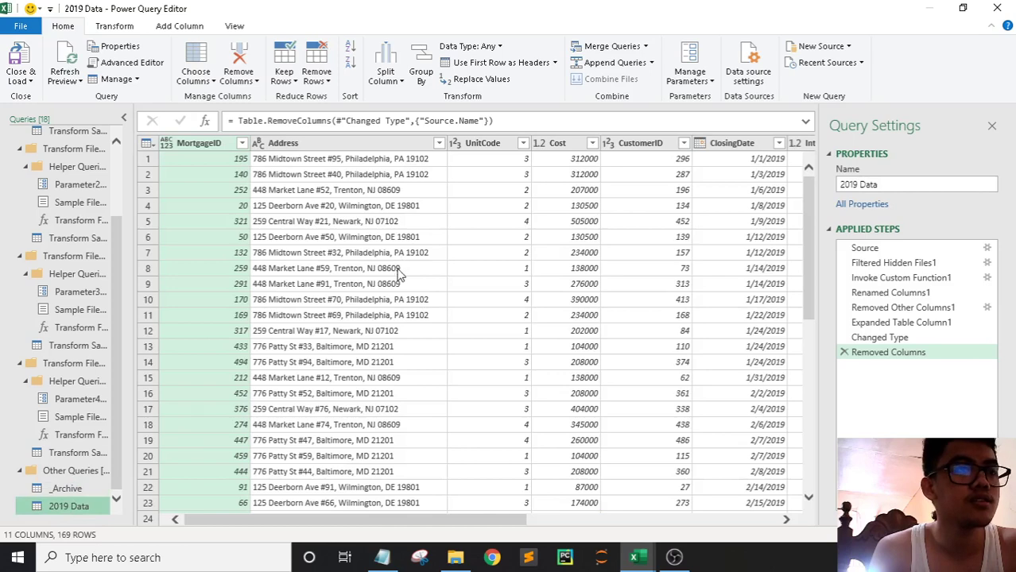
{"action": "left_click", "coordinate": [83, 486]}
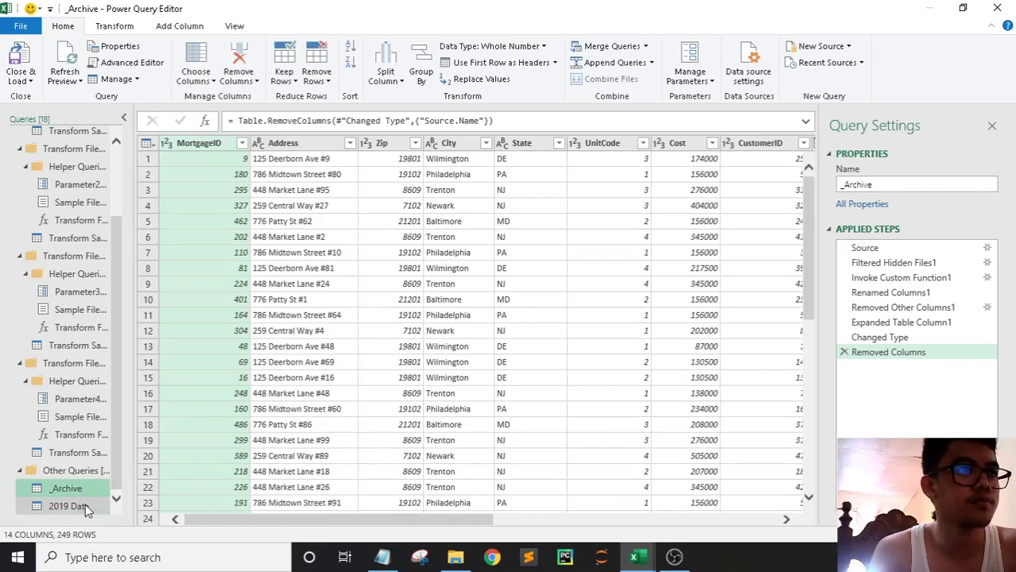
{"action": "left_click", "coordinate": [85, 504]}
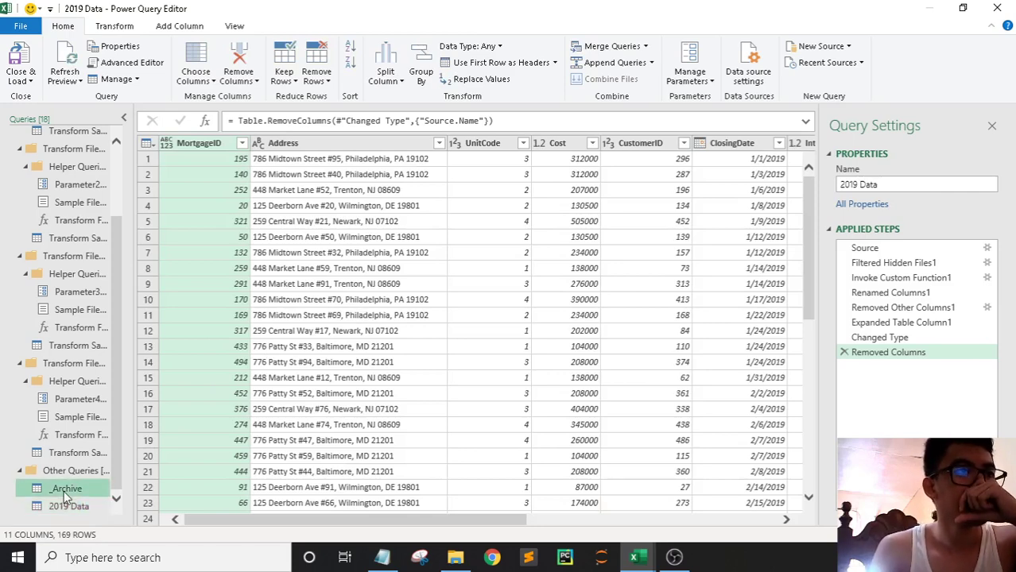
{"action": "left_click", "coordinate": [64, 489]}
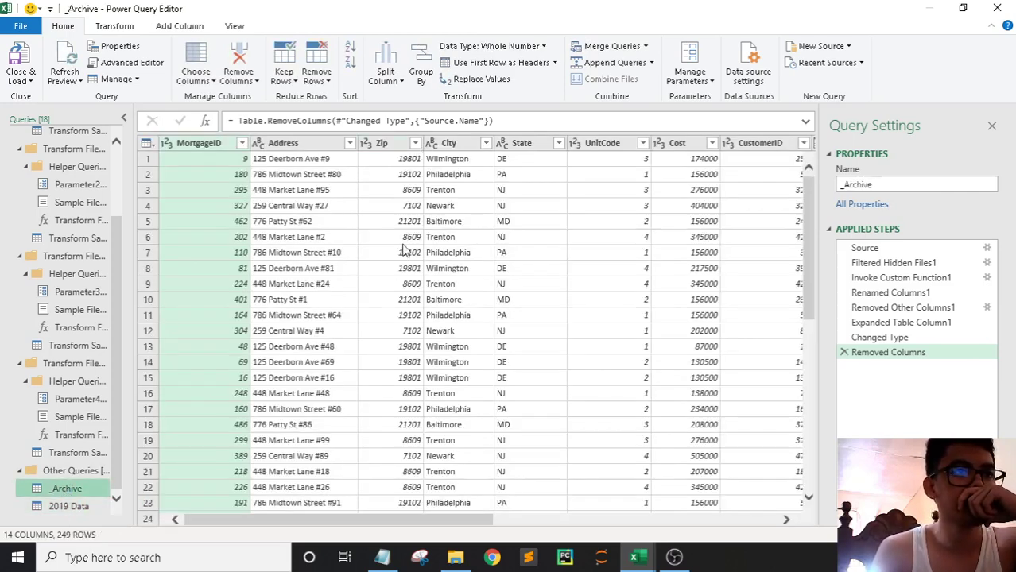
Step: Set the _Archive Zip column to Text and check its filter list without filtering
{"action": "left_click", "coordinate": [368, 145]}
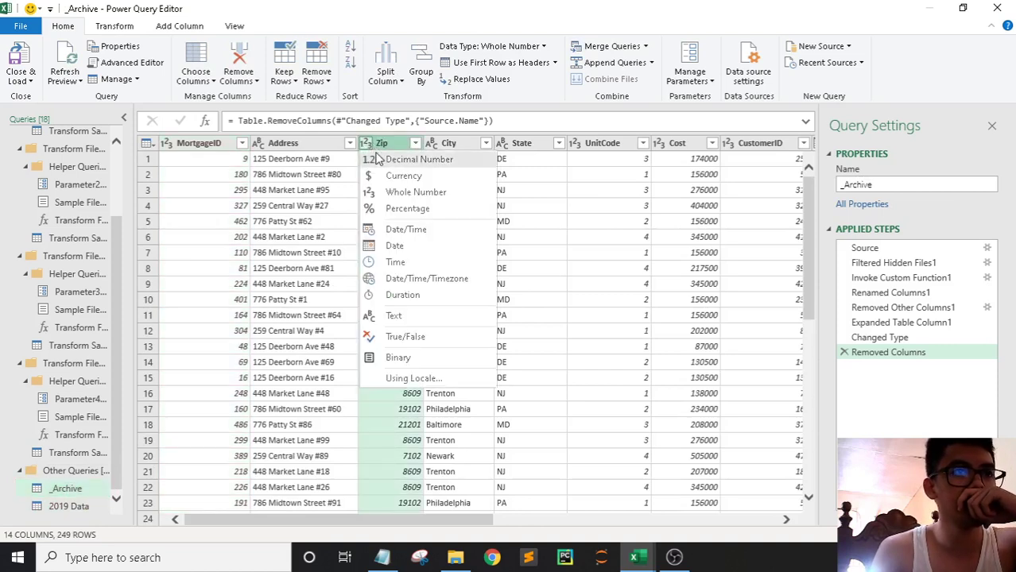
{"action": "key", "text": "Escape"}
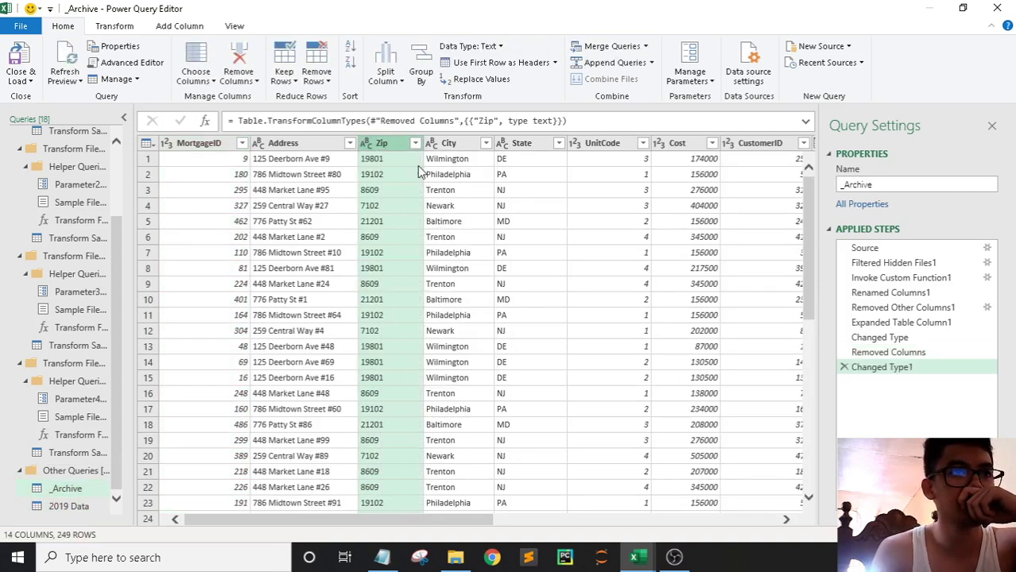
{"action": "left_click", "coordinate": [414, 144]}
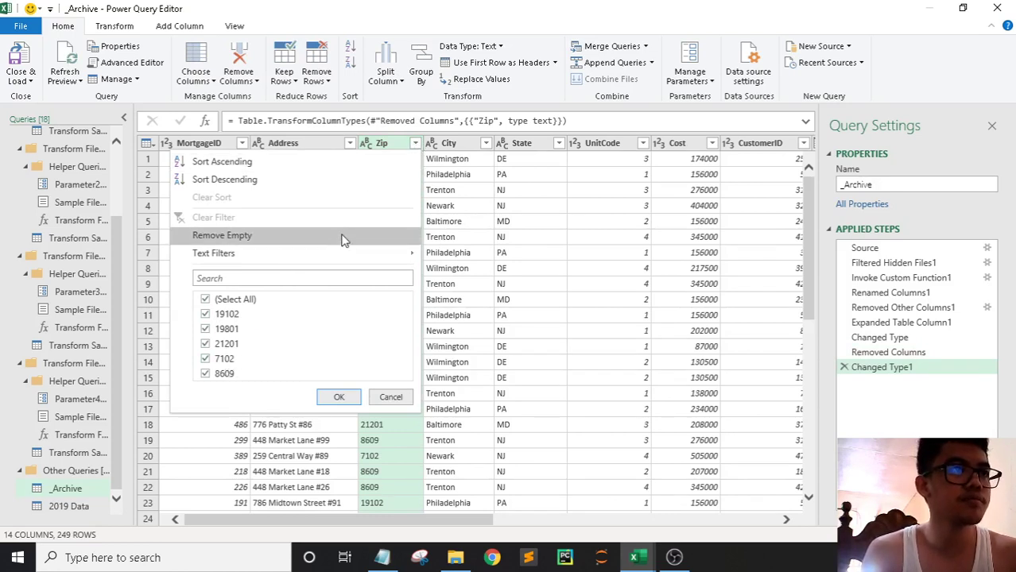
{"action": "left_click", "coordinate": [418, 155]}
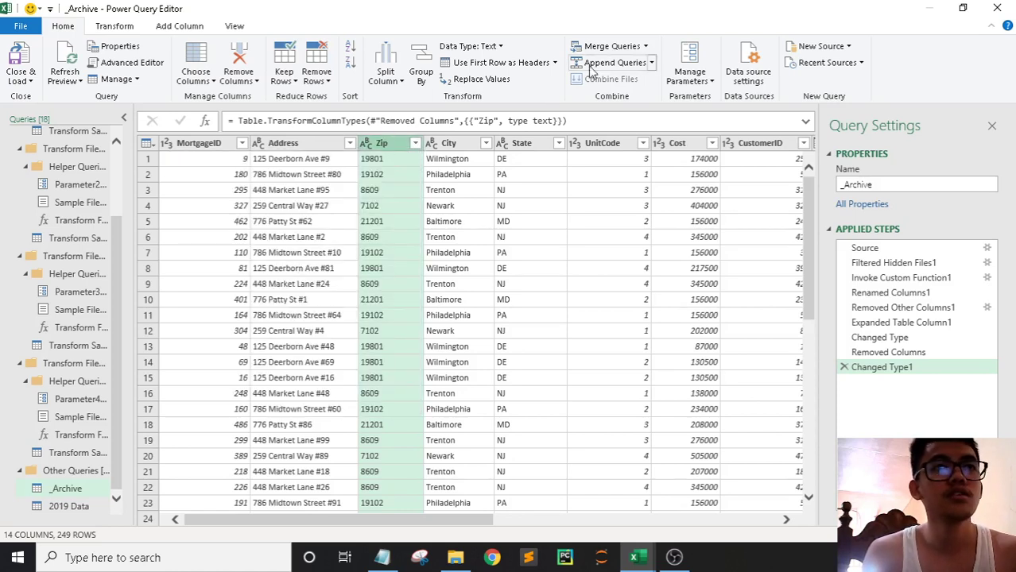
Step: Replace Zip value 8609 with 08609 in the _Archive query
{"action": "right_click", "coordinate": [392, 151]}
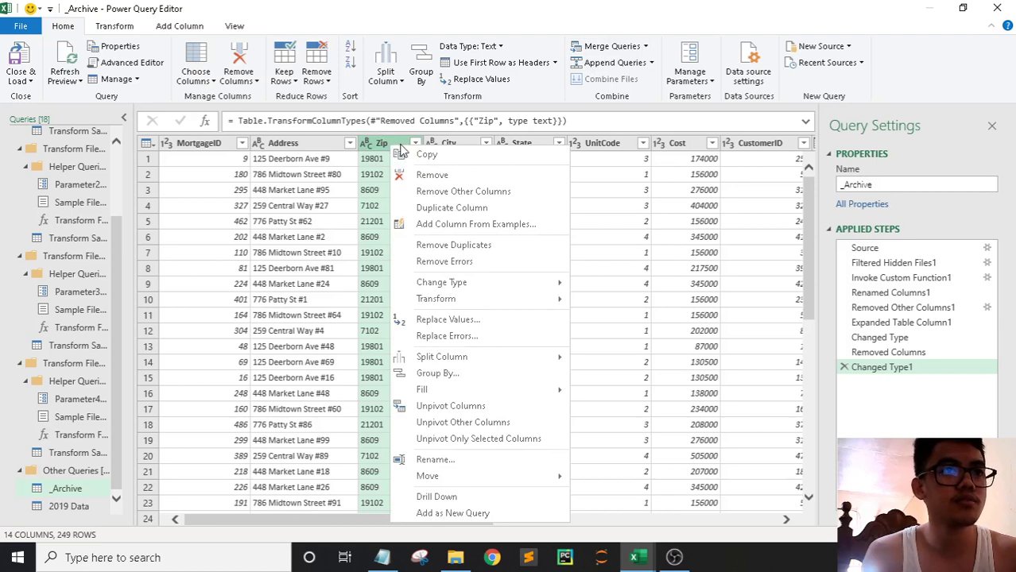
{"action": "left_click", "coordinate": [460, 320]}
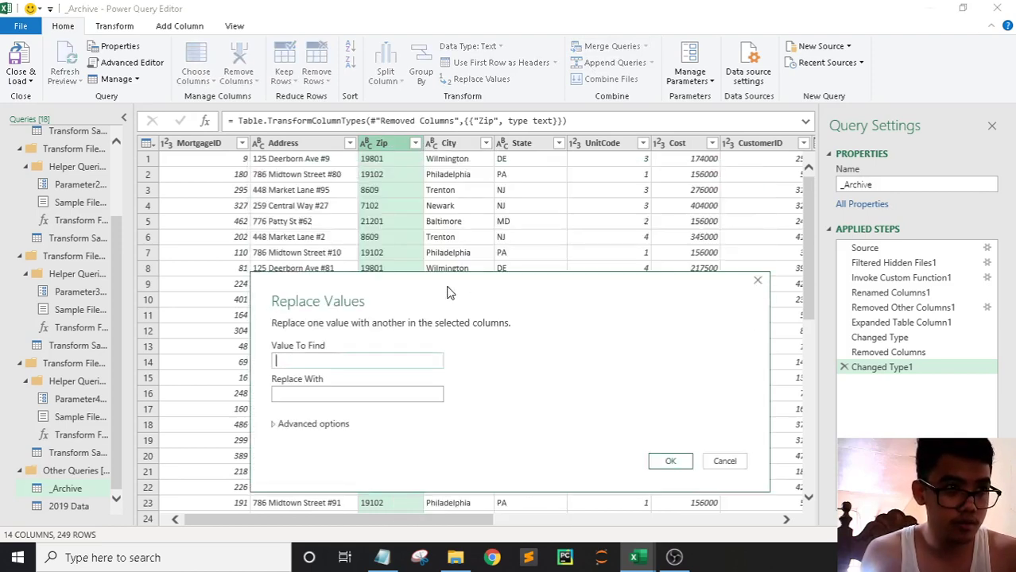
{"action": "type", "text": "86"}
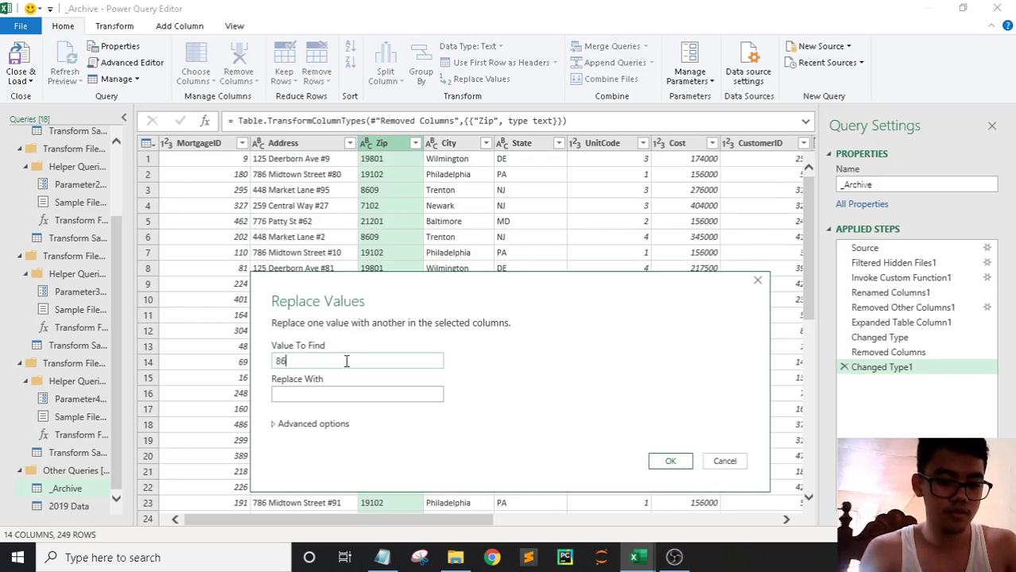
{"action": "type", "text": "09"}
{"action": "left_click", "coordinate": [332, 396]}
{"action": "type", "text": "0"}
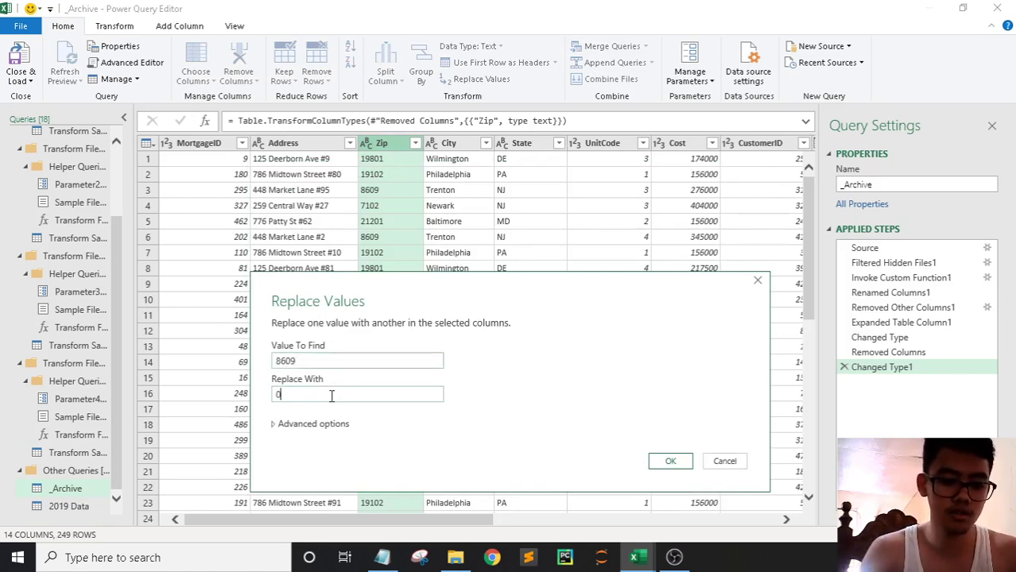
{"action": "type", "text": "8609"}
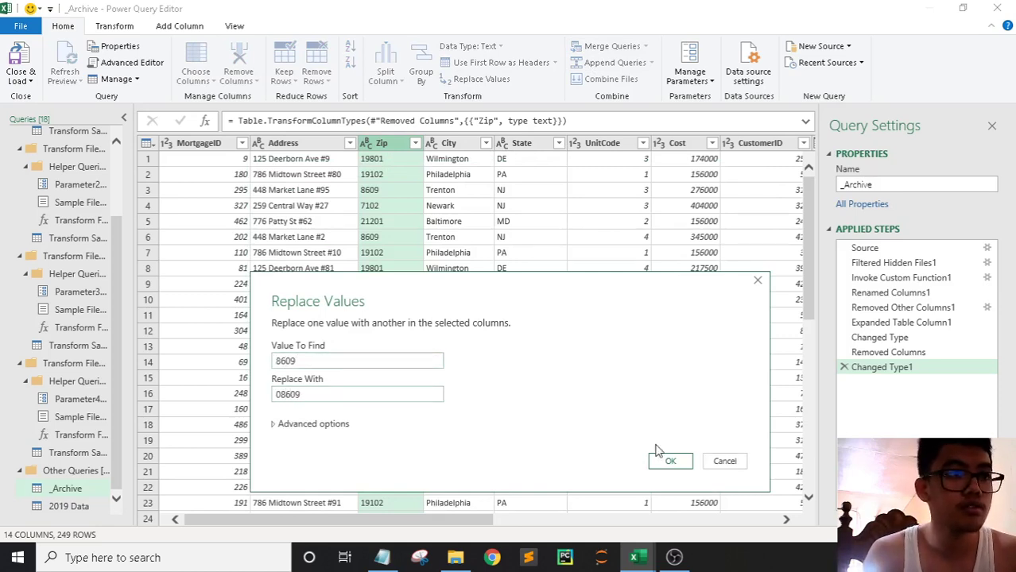
{"action": "left_click", "coordinate": [672, 461]}
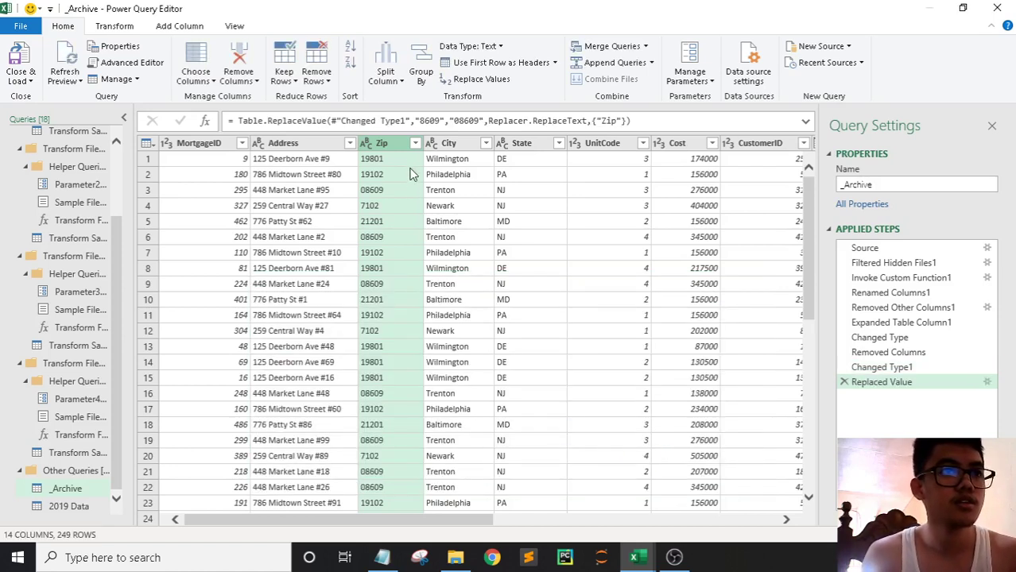
Step: Replace Zip value 7102 with 07102
{"action": "right_click", "coordinate": [413, 151]}
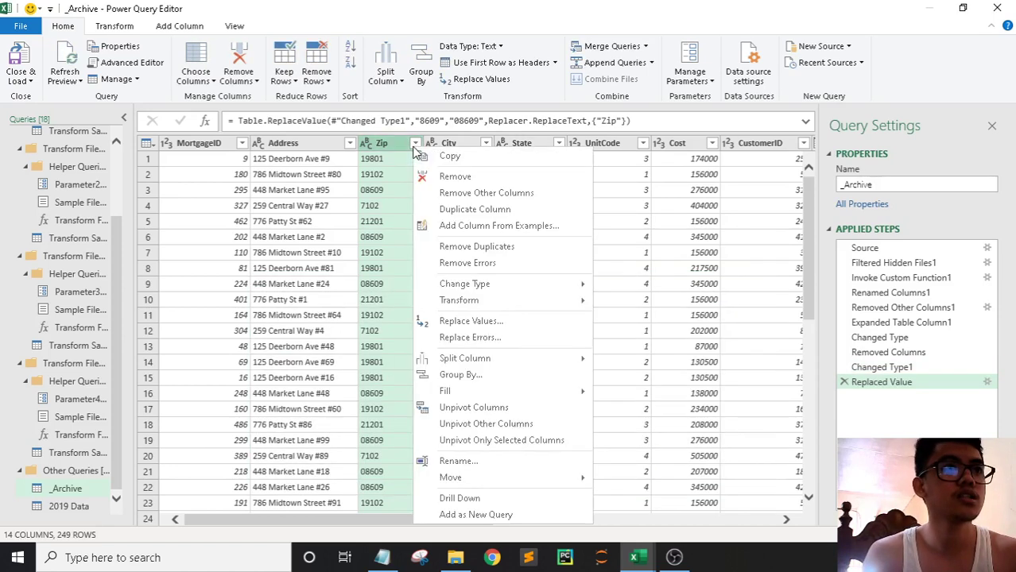
{"action": "left_click", "coordinate": [481, 321]}
{"action": "left_click_drag", "start_coordinate": [506, 277], "coordinate": [531, 310]}
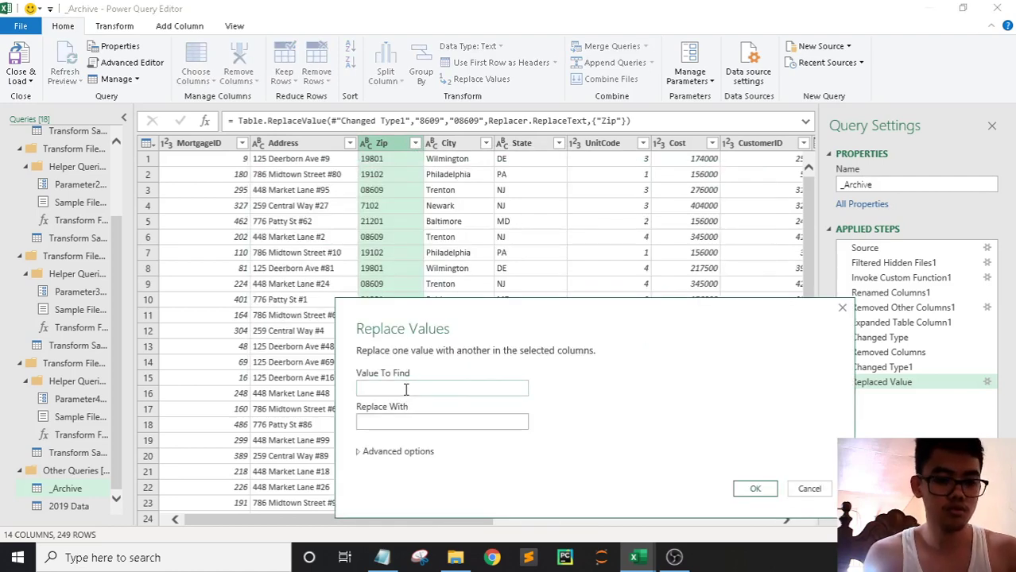
{"action": "type", "text": "7102"}
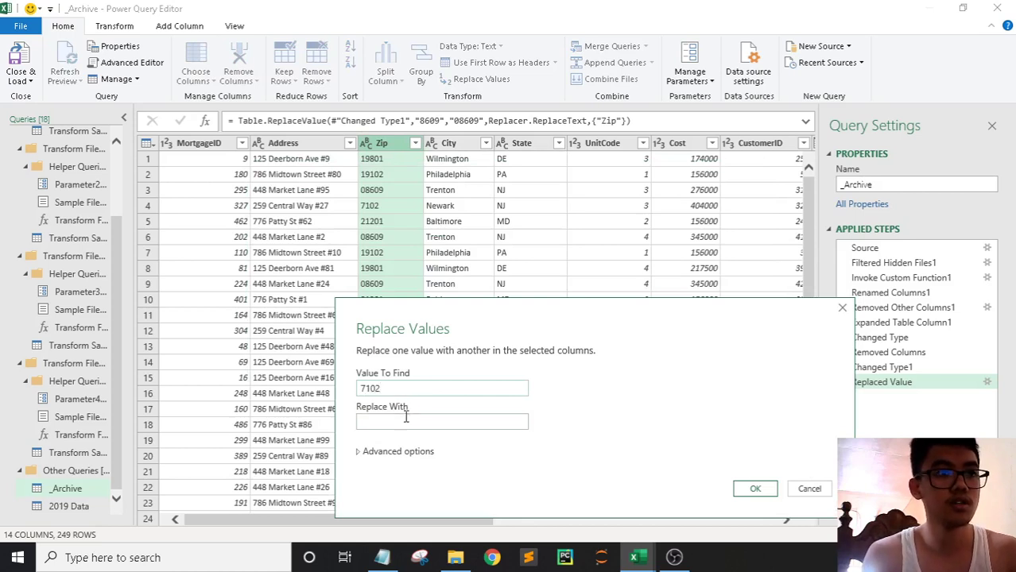
{"action": "left_click", "coordinate": [405, 423]}
{"action": "type", "text": "071"}
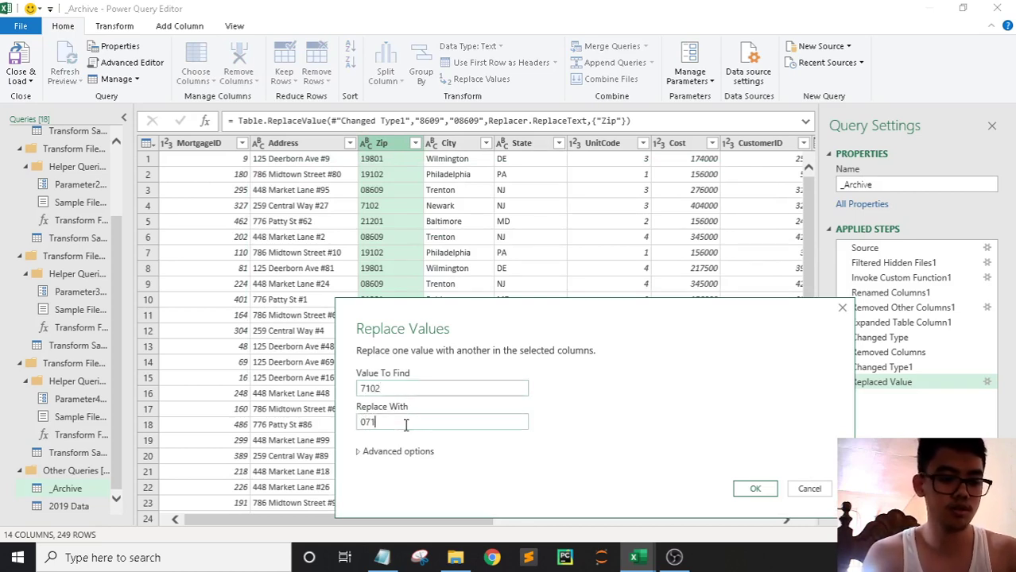
{"action": "type", "text": "02"}
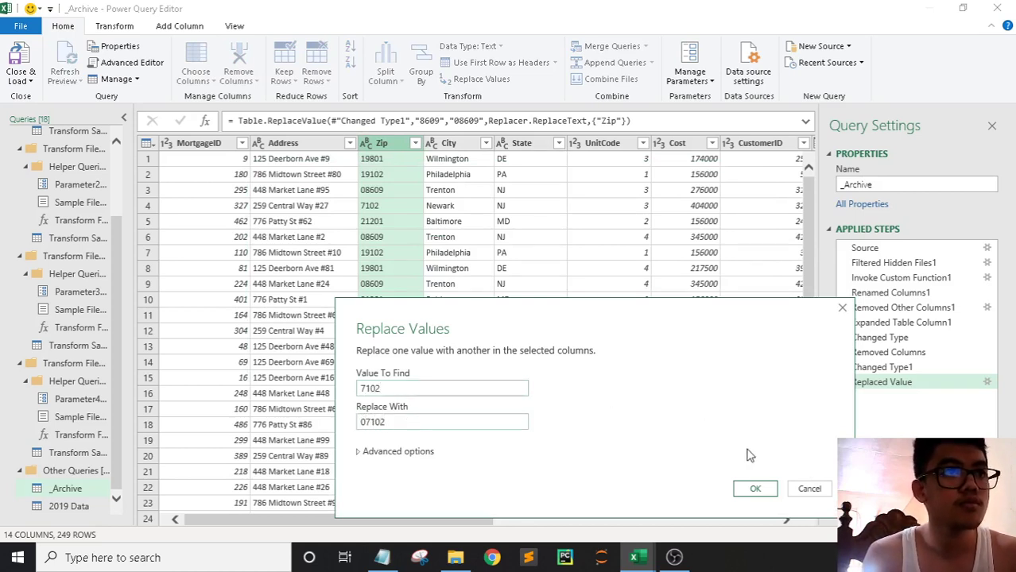
{"action": "left_click", "coordinate": [753, 488]}
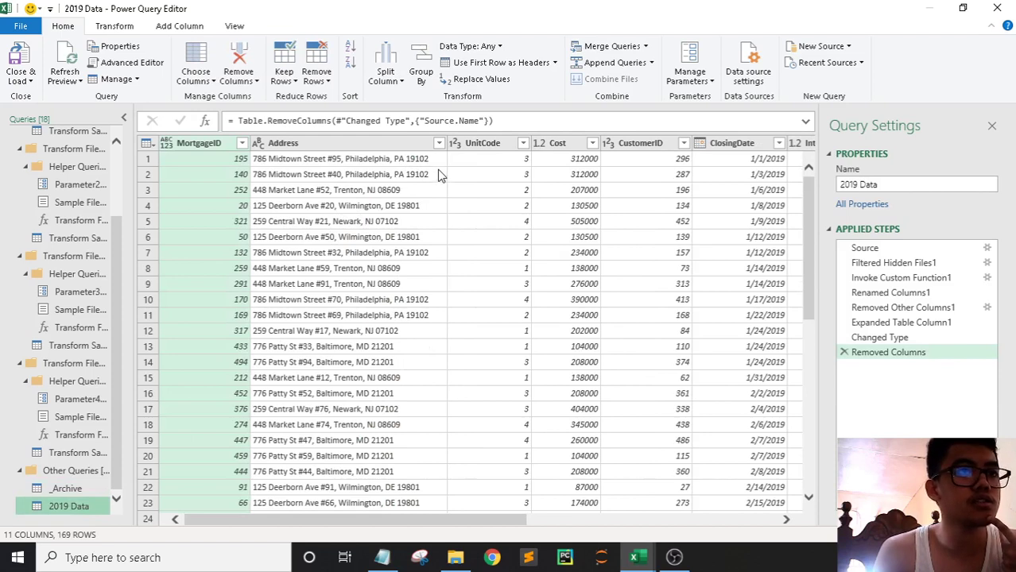
Step: Split the 2019 Data Address column by number of characters, once from the far right
{"action": "left_click", "coordinate": [394, 148]}
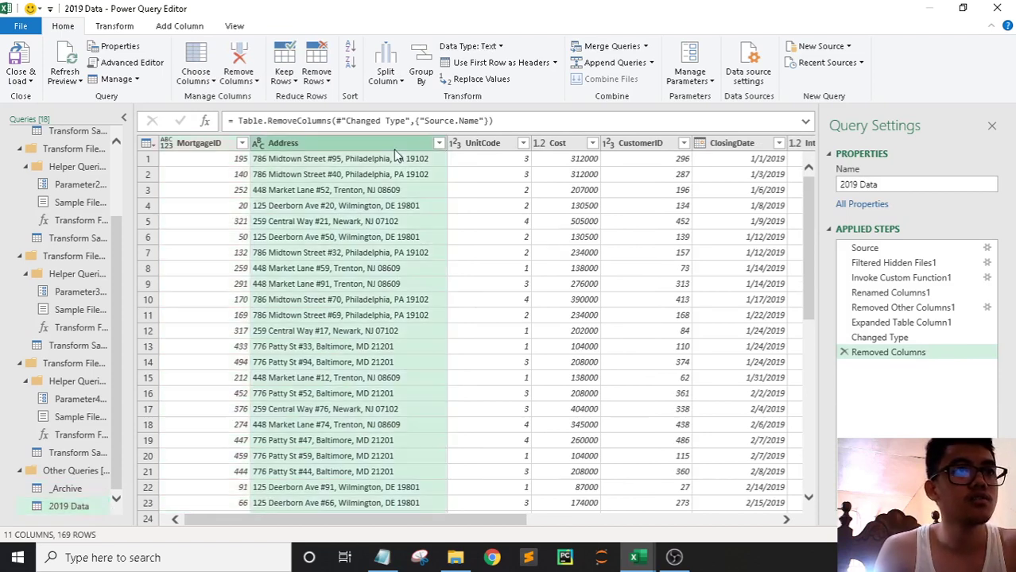
{"action": "left_click", "coordinate": [395, 74]}
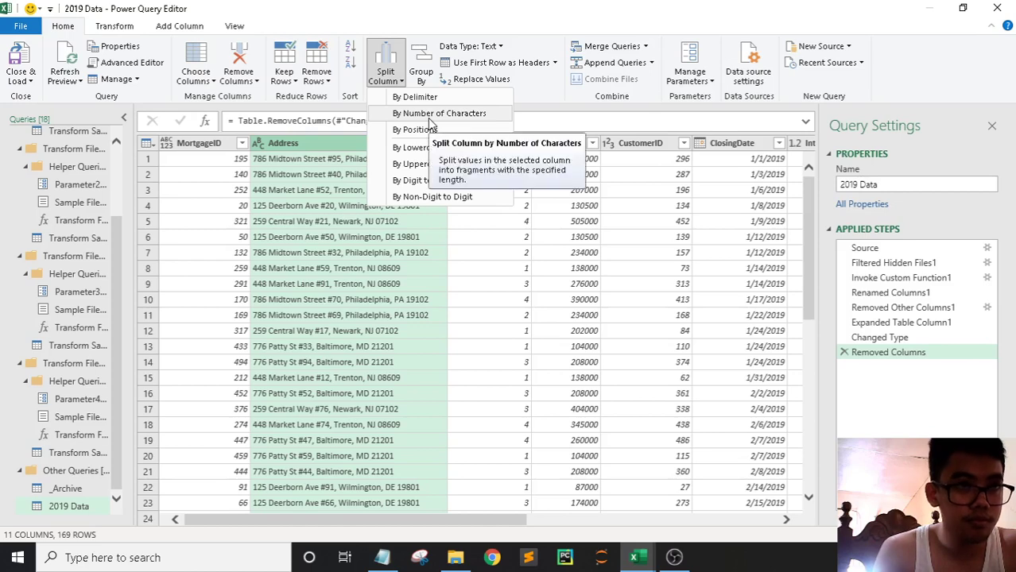
{"action": "left_click", "coordinate": [429, 118]}
{"action": "left_click_drag", "start_coordinate": [455, 167], "coordinate": [637, 216]}
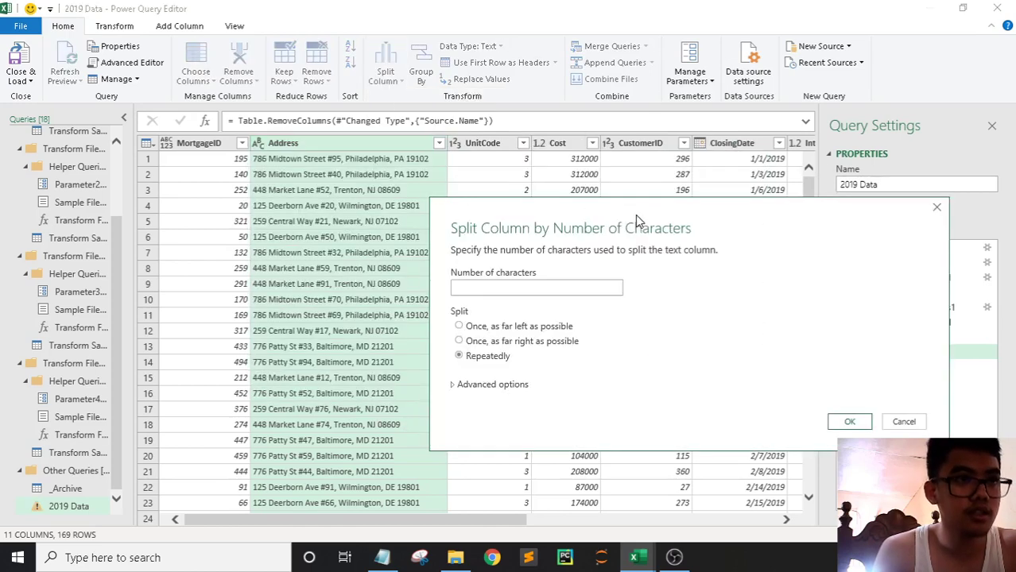
{"action": "left_click", "coordinate": [517, 344]}
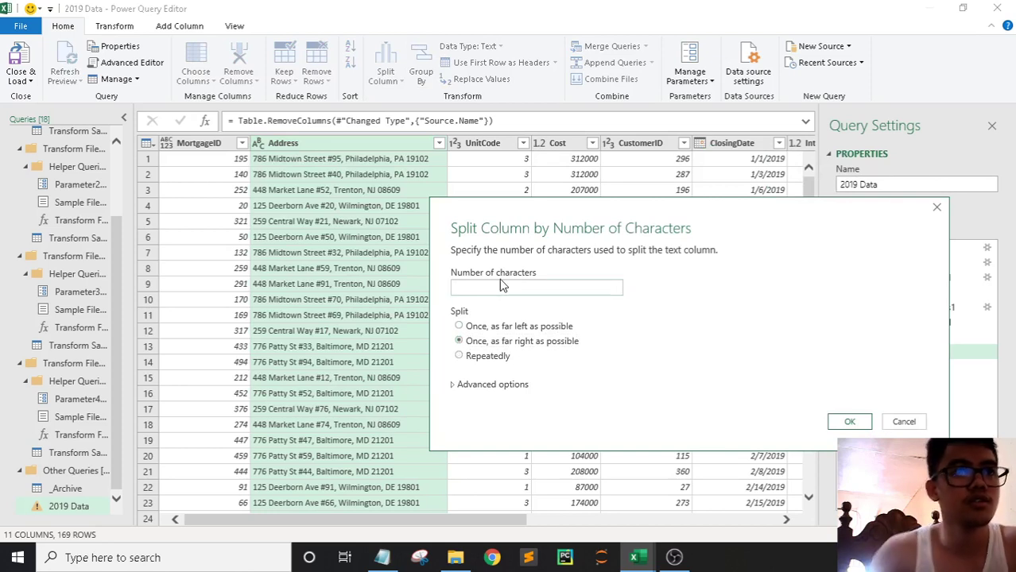
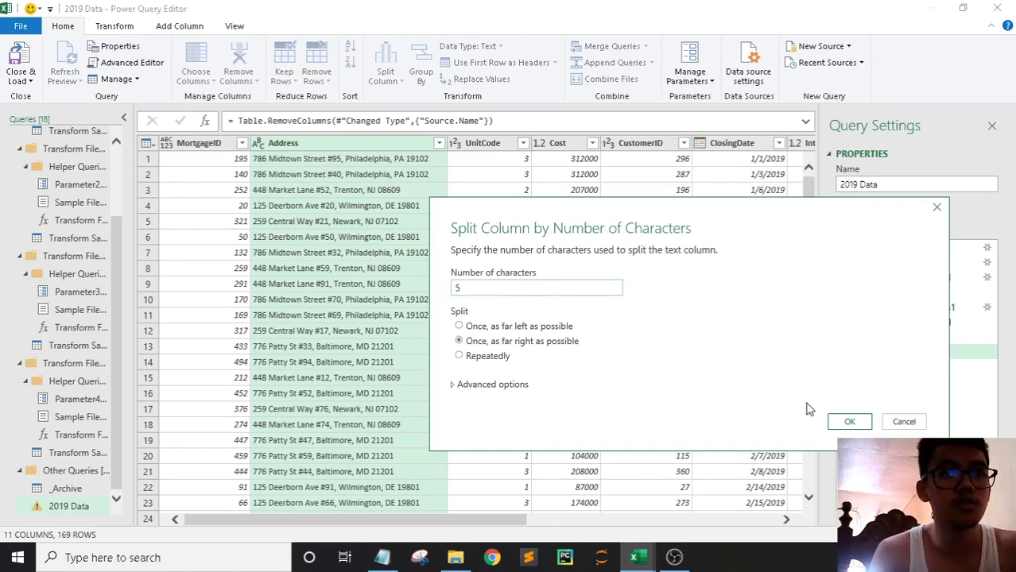
Step: Split the zip codes off Address into Address.2 and convert Address.2 to Text, replacing the current type
{"action": "left_click", "coordinate": [849, 421]}
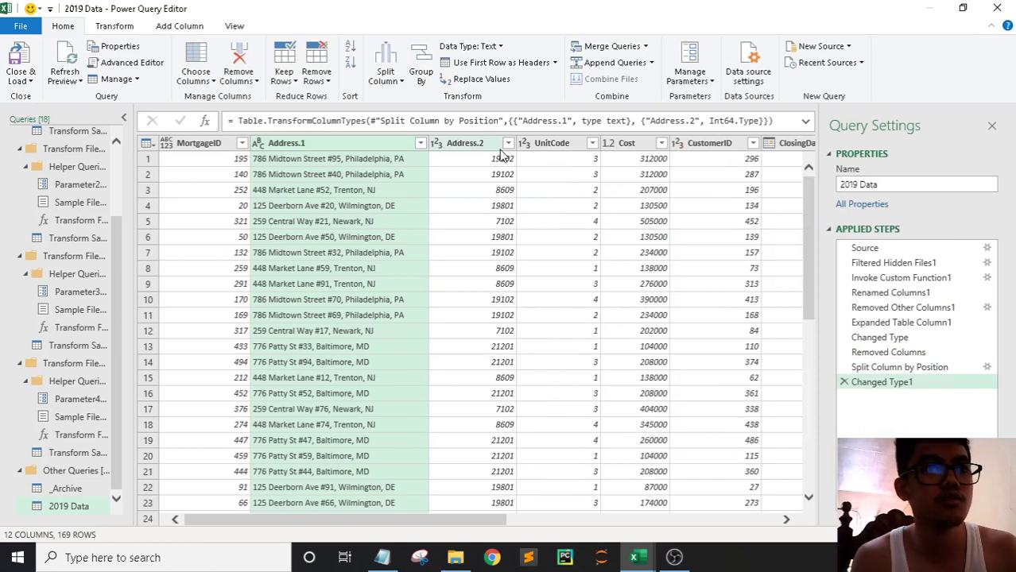
{"action": "left_click", "coordinate": [437, 146]}
{"action": "left_click", "coordinate": [475, 315]}
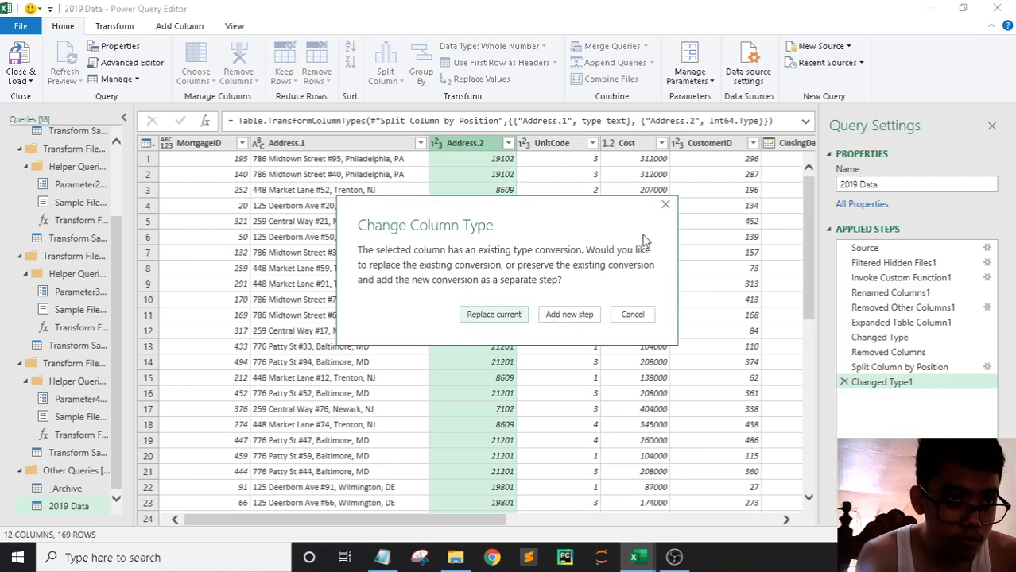
{"action": "left_click", "coordinate": [665, 205]}
{"action": "left_click", "coordinate": [474, 209]}
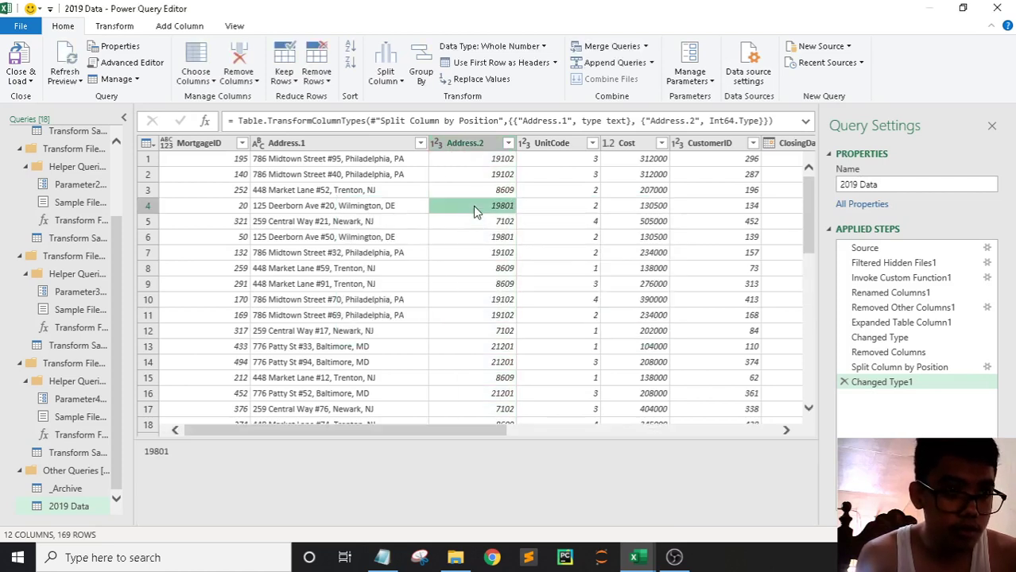
{"action": "left_click", "coordinate": [435, 143]}
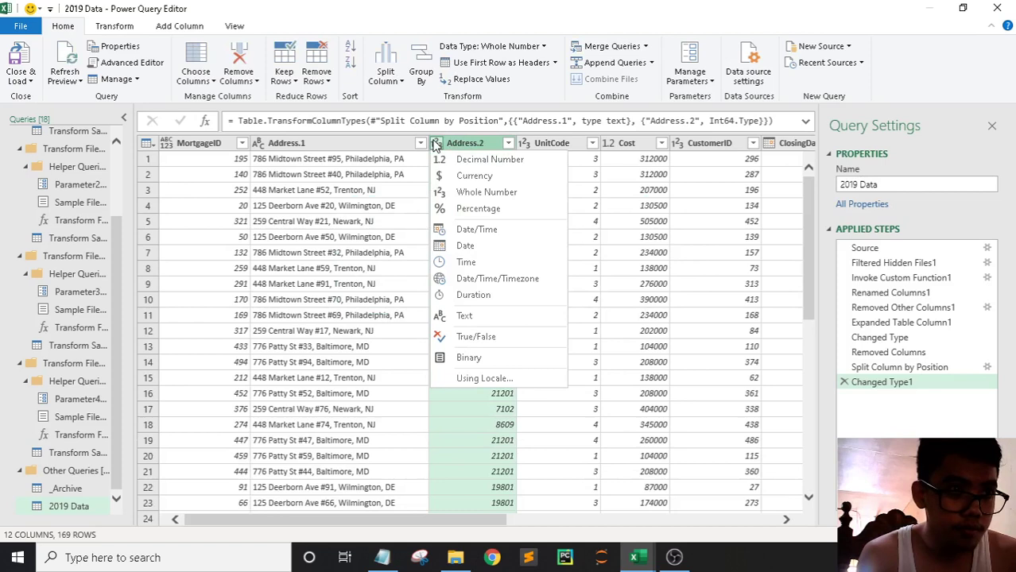
{"action": "left_click", "coordinate": [471, 314]}
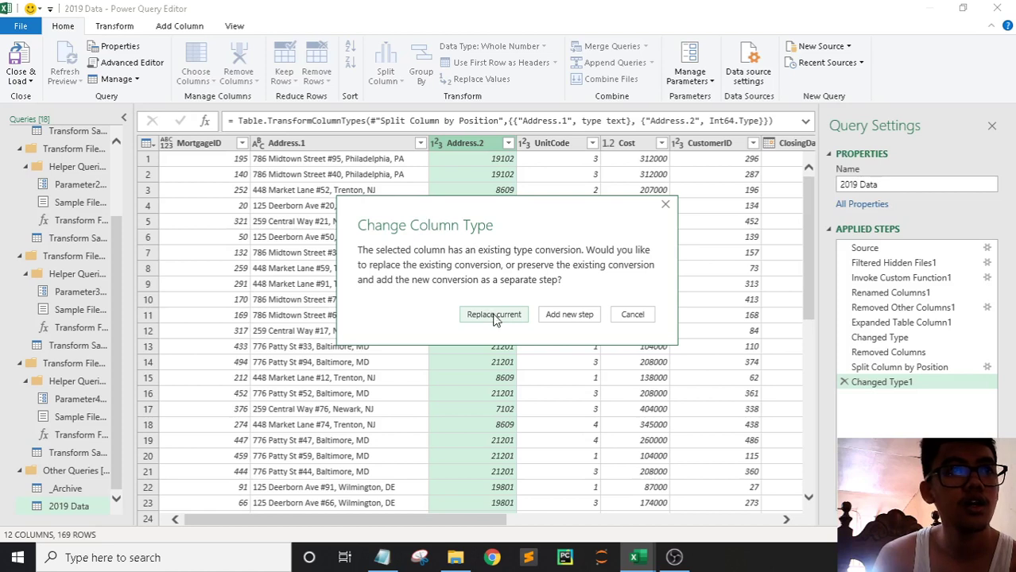
{"action": "left_click", "coordinate": [560, 315]}
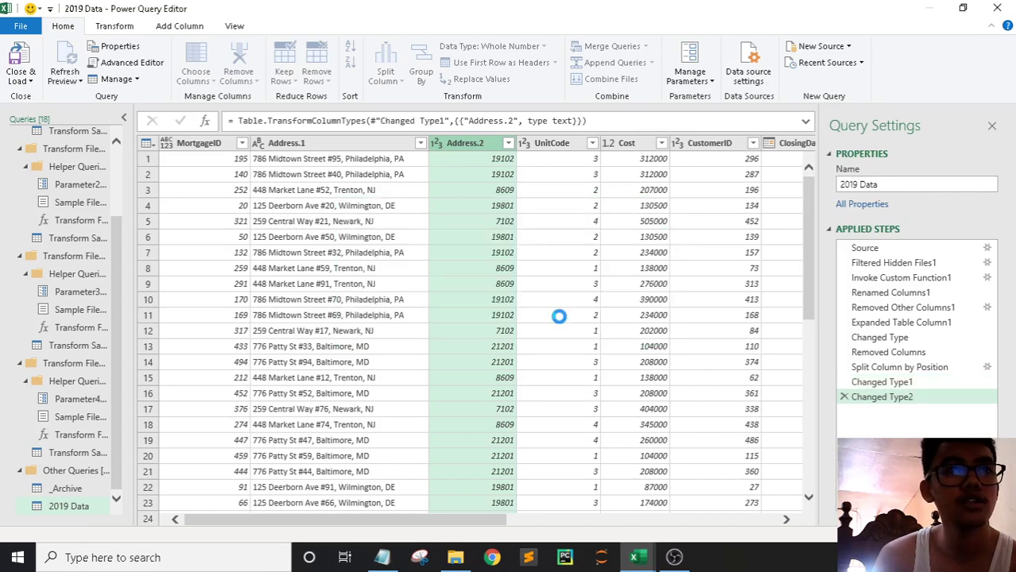
Step: Replace the value 8609 with 08609 in the Address.2 column and check its distinct values
{"action": "right_click", "coordinate": [469, 148]}
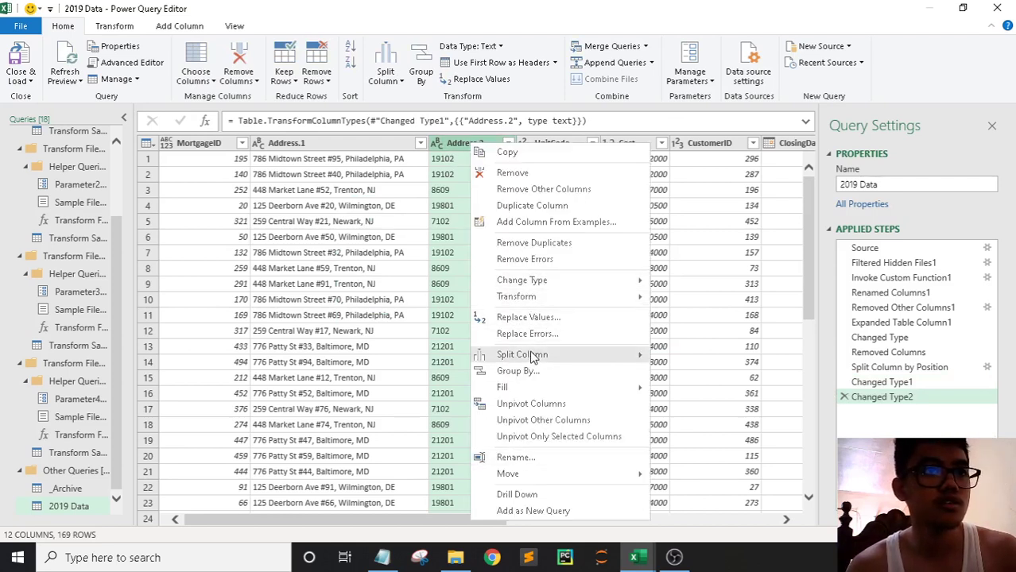
{"action": "left_click", "coordinate": [531, 318]}
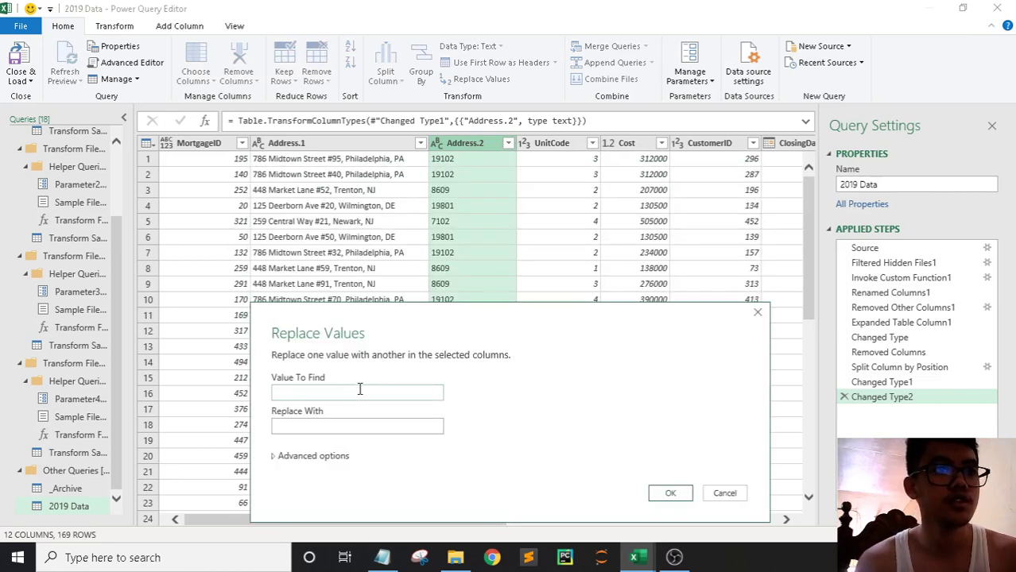
{"action": "type", "text": "8609"}
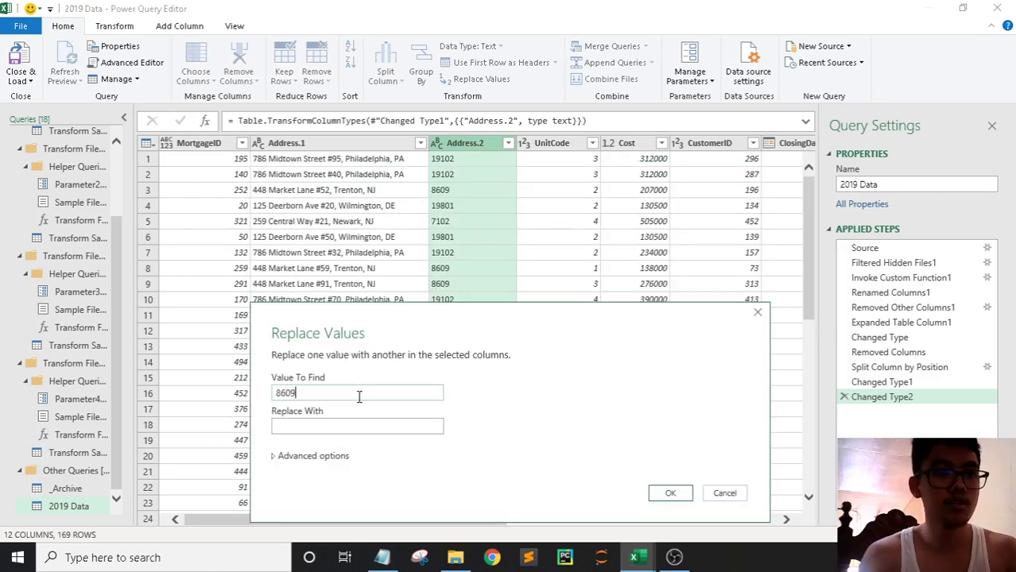
{"action": "left_click", "coordinate": [360, 427]}
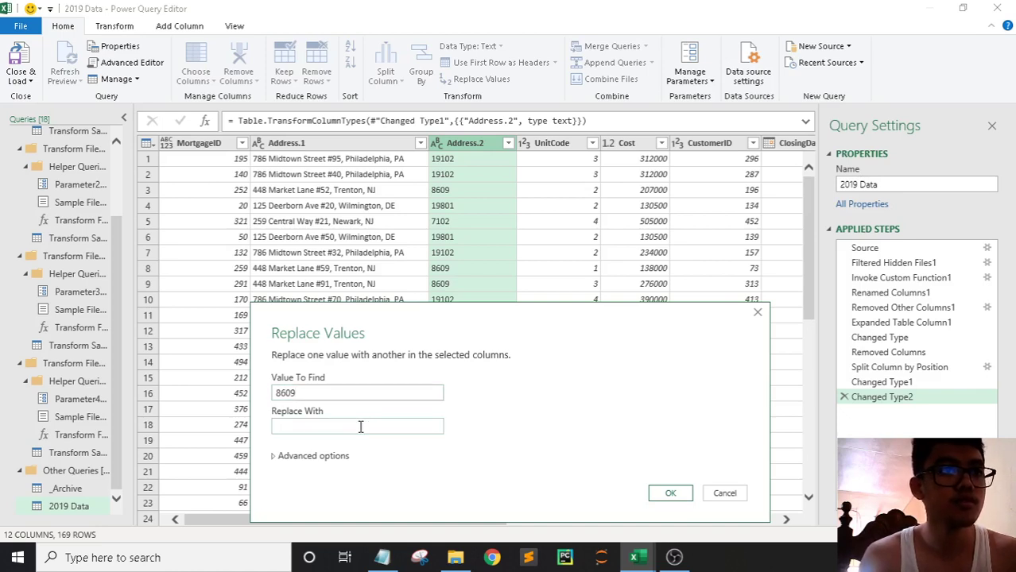
{"action": "type", "text": "08"}
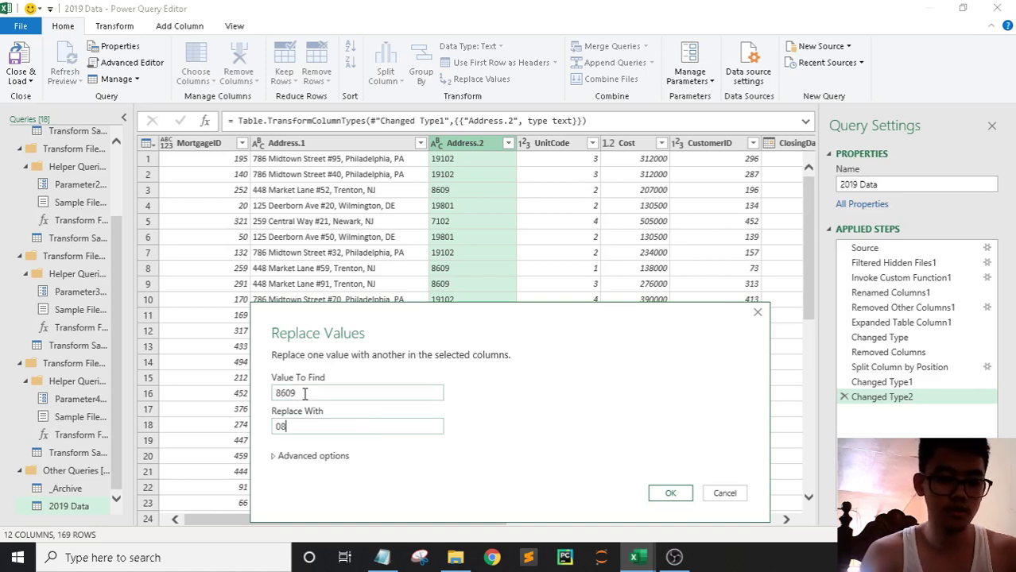
{"action": "type", "text": "609"}
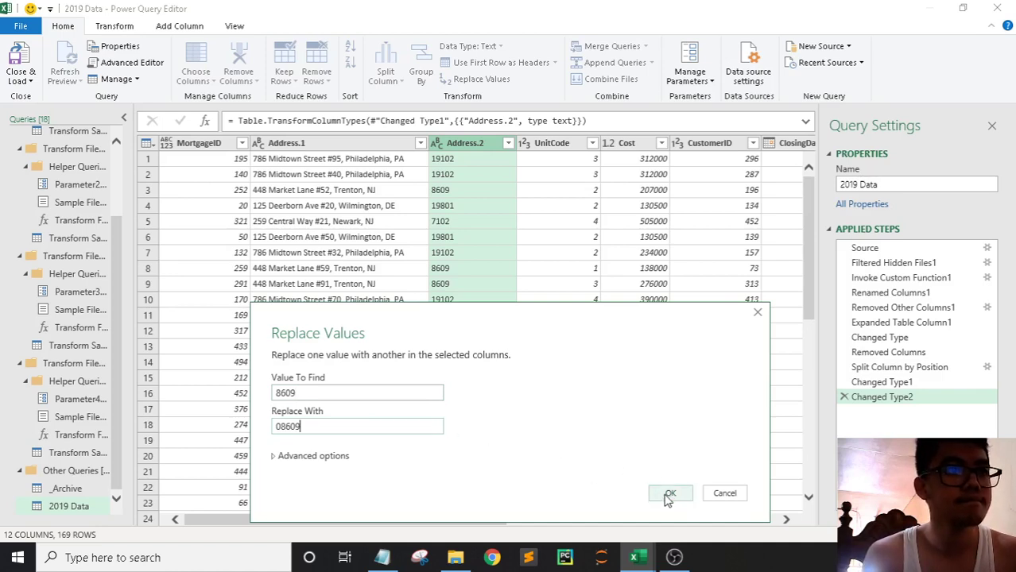
{"action": "left_click", "coordinate": [667, 494]}
{"action": "left_click", "coordinate": [507, 143]}
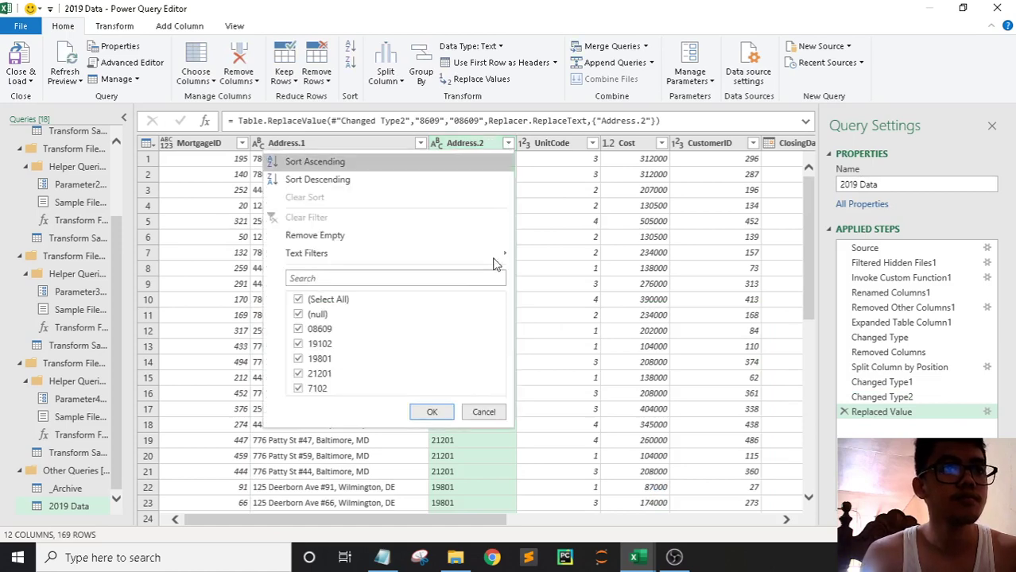
Step: Replace the value 7102 with 07102 in the Address.2 column
{"action": "left_click", "coordinate": [509, 144]}
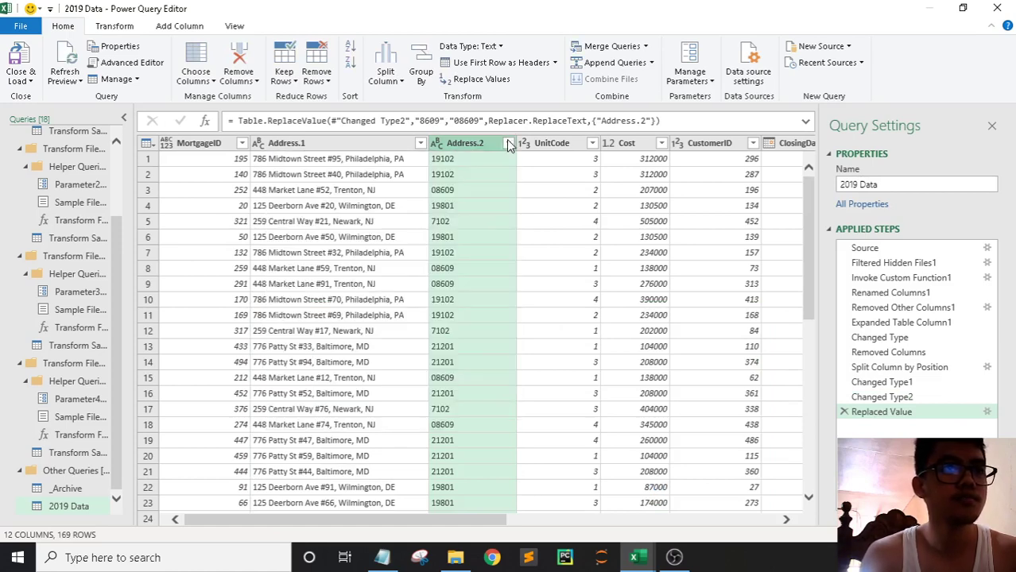
{"action": "right_click", "coordinate": [509, 144]}
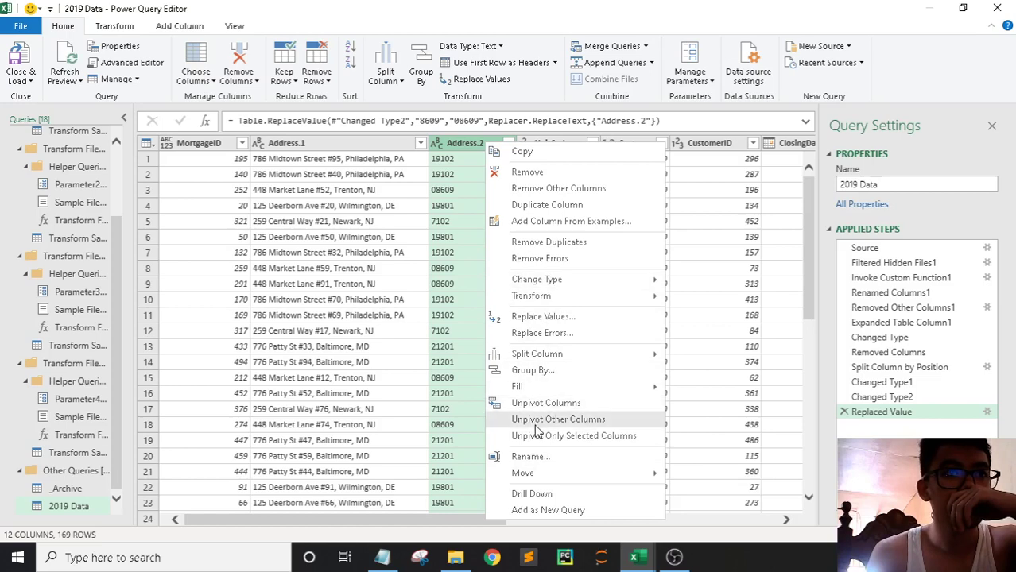
{"action": "left_click", "coordinate": [542, 318]}
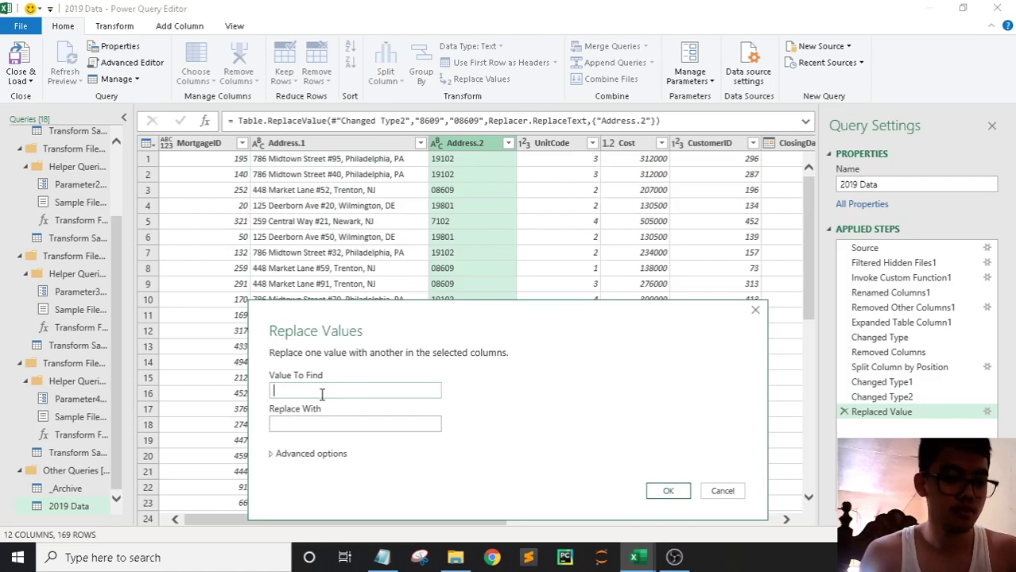
{"action": "type", "text": "710"}
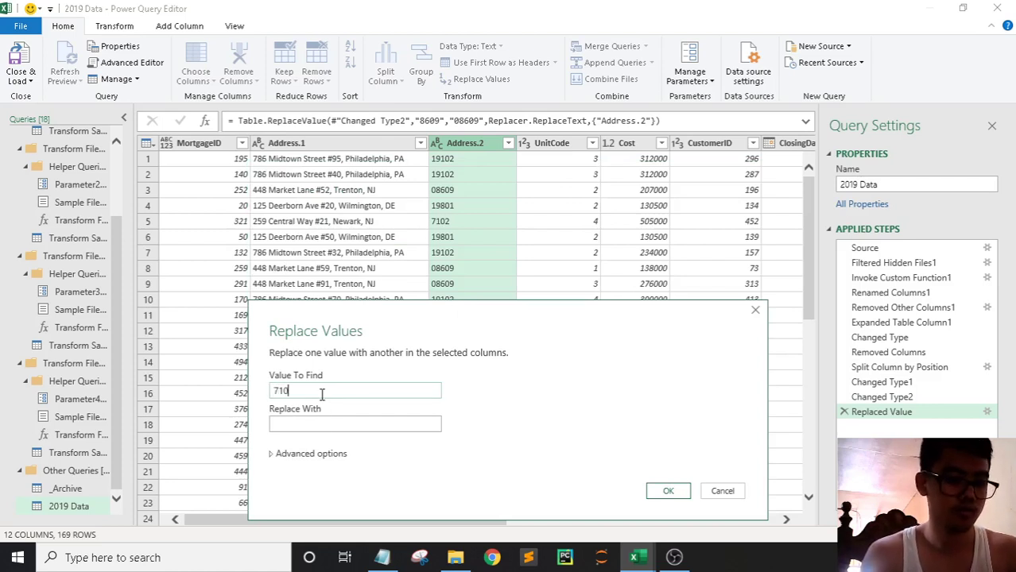
{"action": "type", "text": "2"}
{"action": "left_click", "coordinate": [325, 425]}
{"action": "type", "text": "07"}
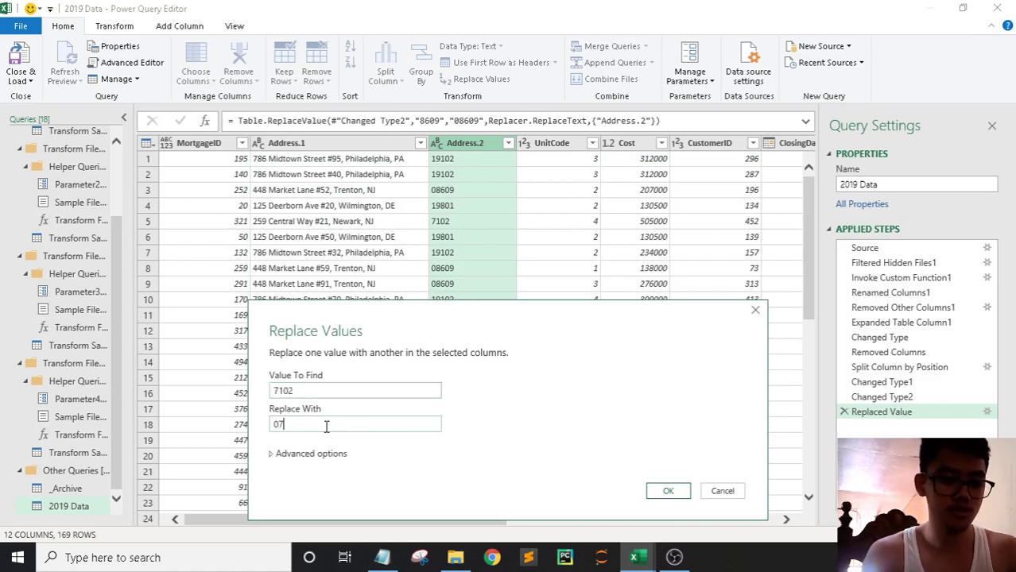
{"action": "type", "text": "102"}
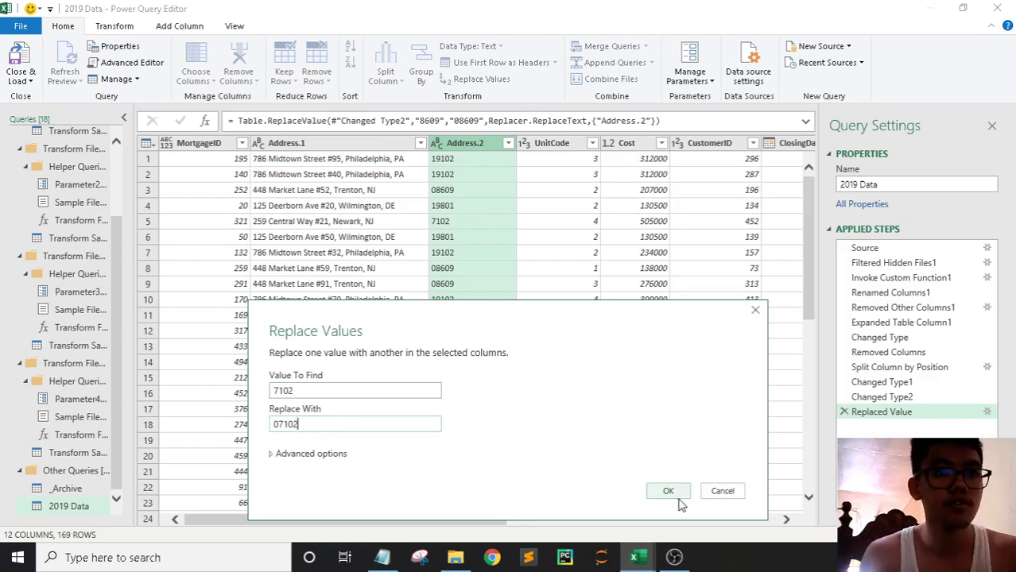
{"action": "left_click", "coordinate": [666, 492]}
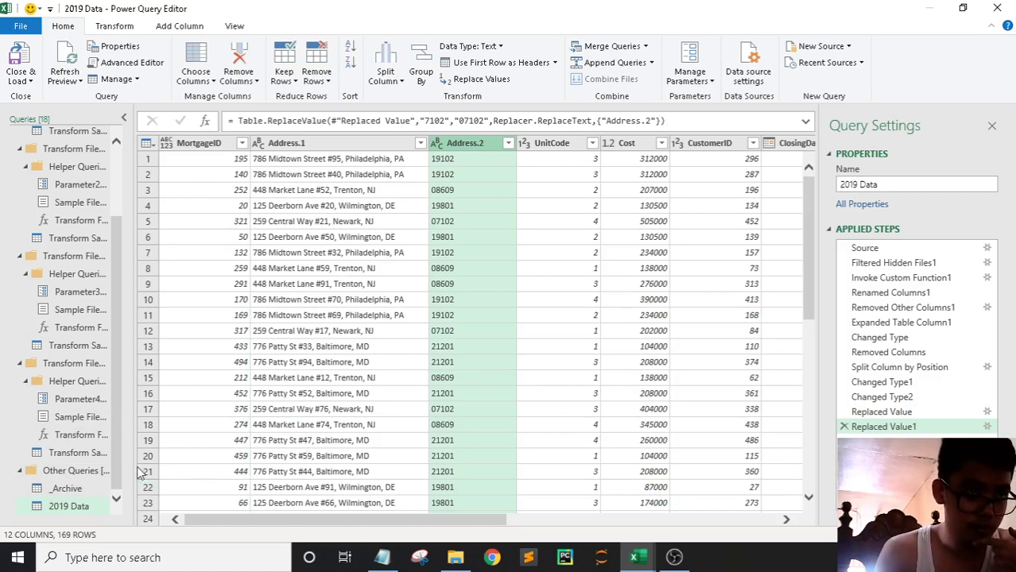
Step: Split Address.1 by number of characters, taking 2 characters once from the right end
{"action": "left_click", "coordinate": [65, 488]}
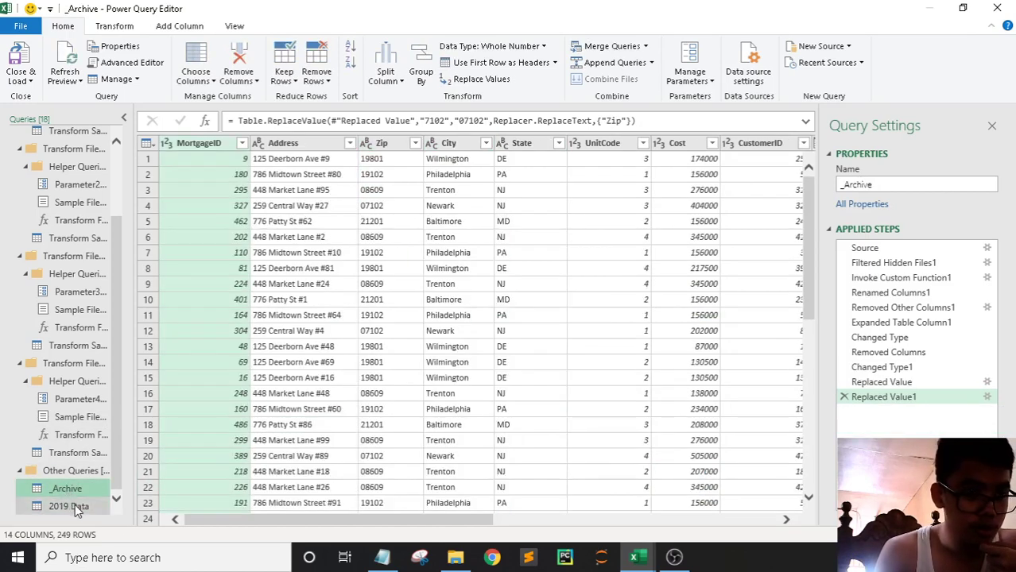
{"action": "left_click", "coordinate": [69, 506]}
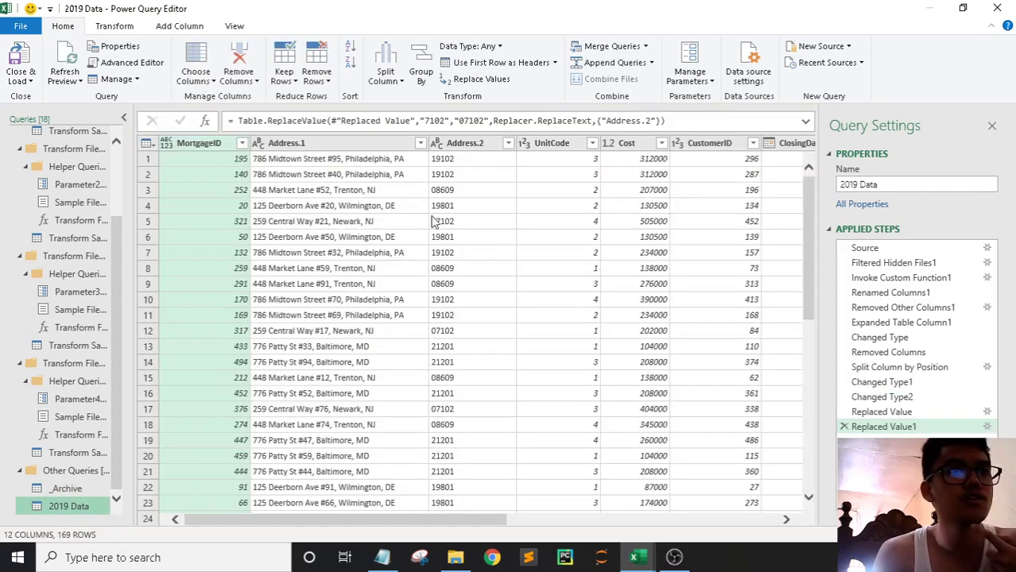
{"action": "left_click", "coordinate": [403, 146]}
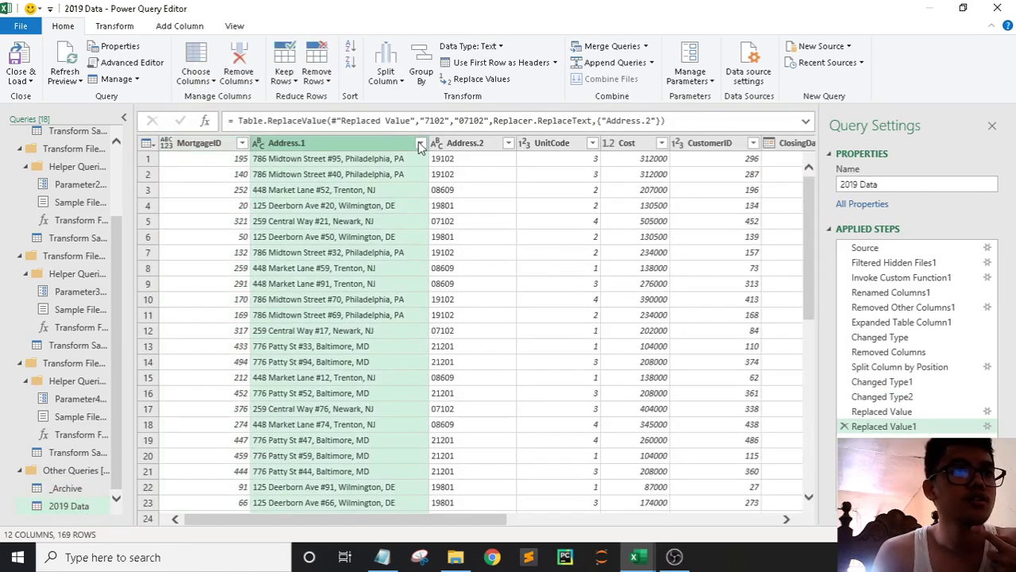
{"action": "left_click", "coordinate": [387, 73]}
{"action": "left_click", "coordinate": [429, 114]}
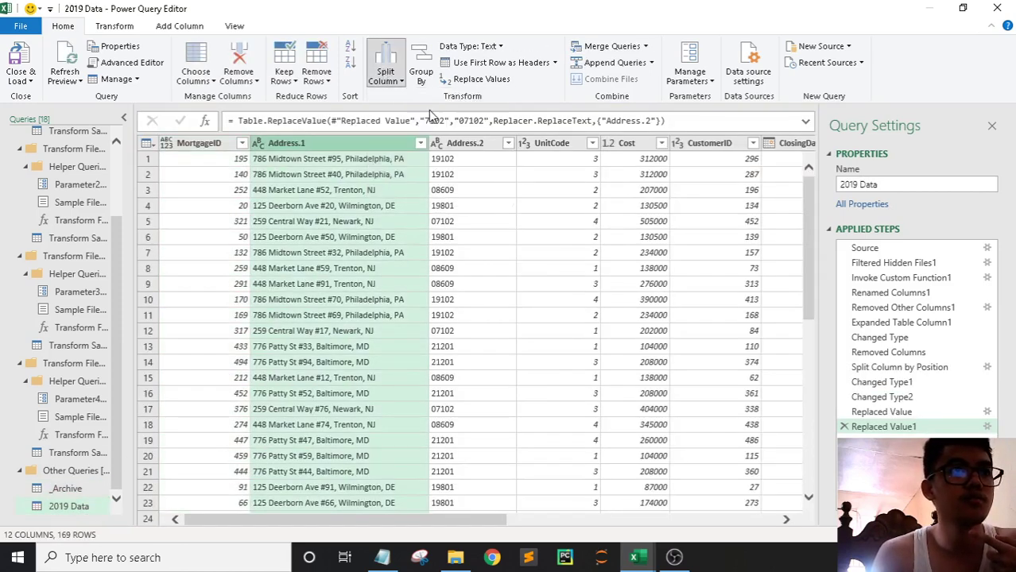
{"action": "left_click_drag", "start_coordinate": [404, 160], "coordinate": [650, 210]}
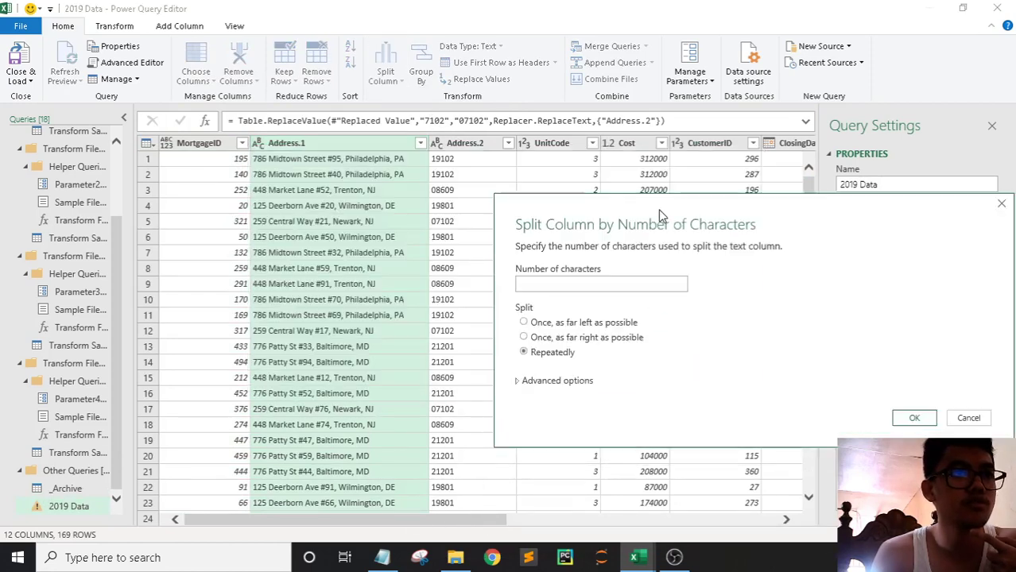
{"action": "left_click", "coordinate": [545, 338]}
{"action": "left_click", "coordinate": [572, 284]}
{"action": "type", "text": "2"}
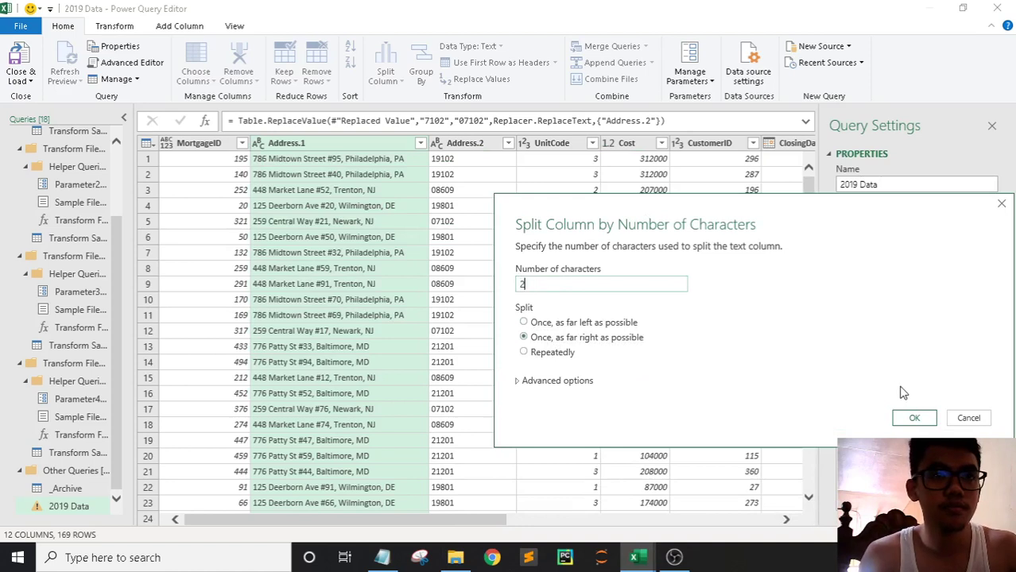
{"action": "left_click", "coordinate": [913, 418]}
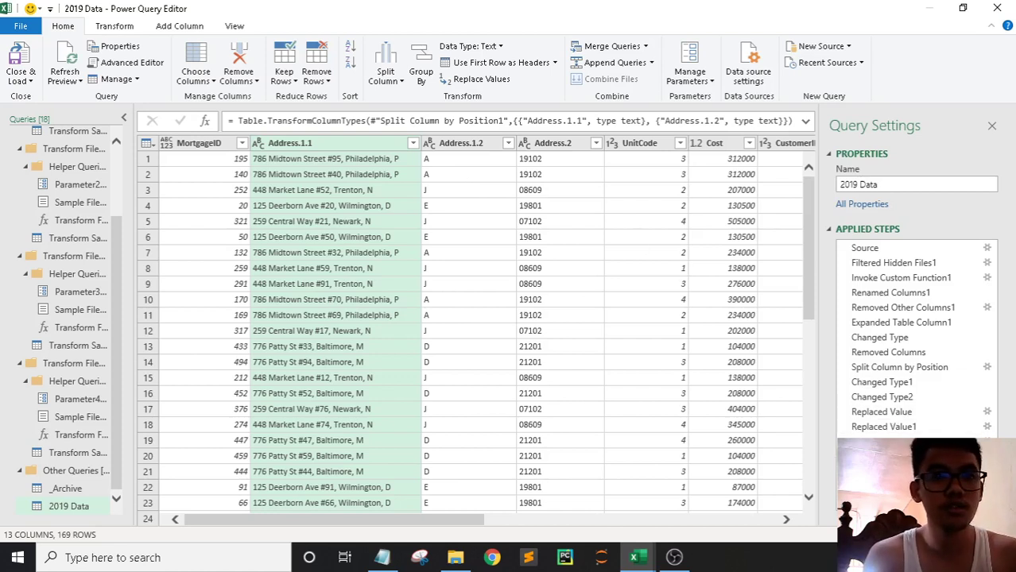
Step: Inspect the earlier split step's full addresses in rows 1 and 8 and the Address.1.2 column
{"action": "left_click", "coordinate": [866, 442]}
{"action": "left_click", "coordinate": [384, 191]}
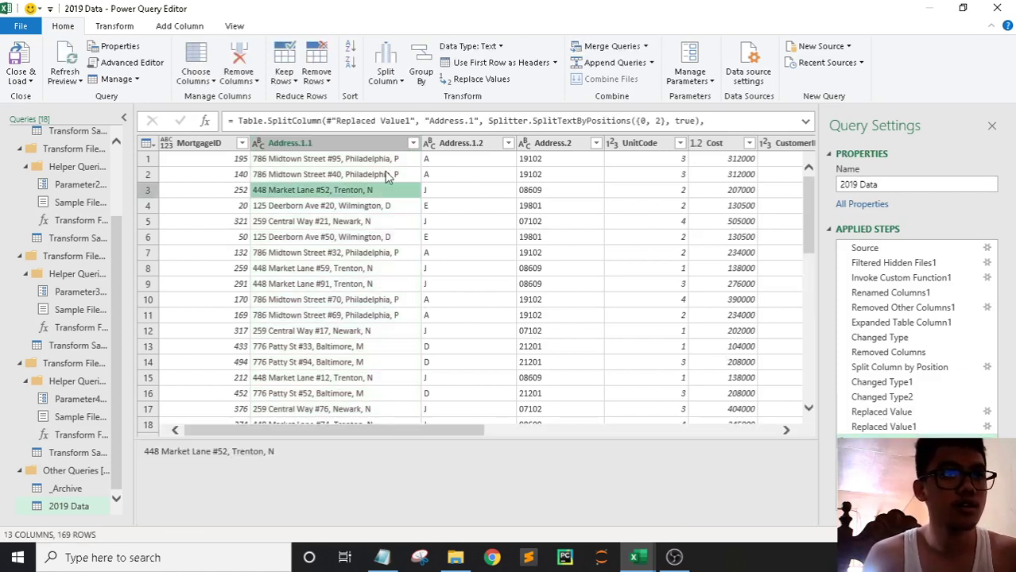
{"action": "left_click", "coordinate": [401, 159]}
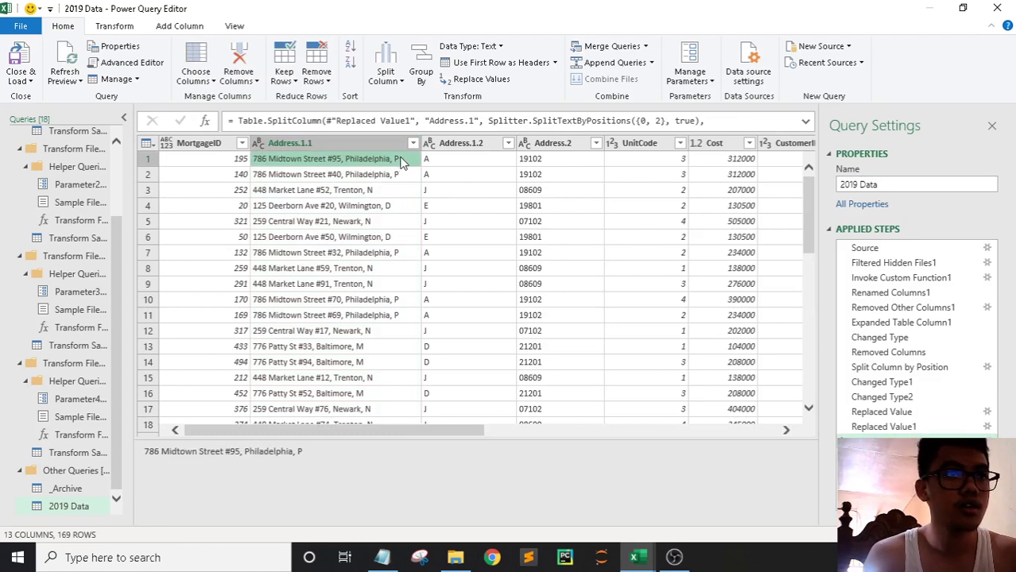
{"action": "left_click", "coordinate": [314, 451]}
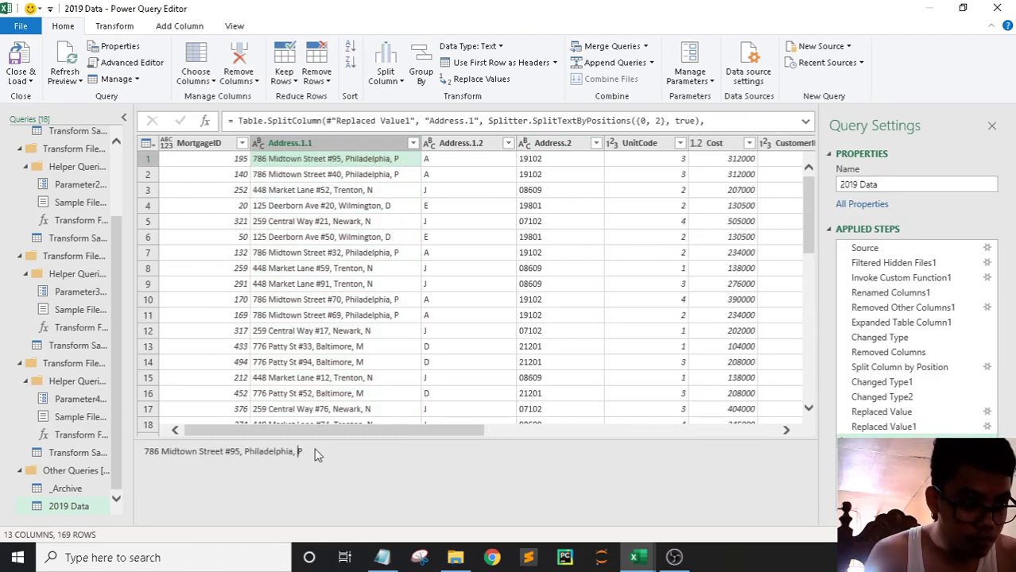
{"action": "left_click", "coordinate": [386, 275]}
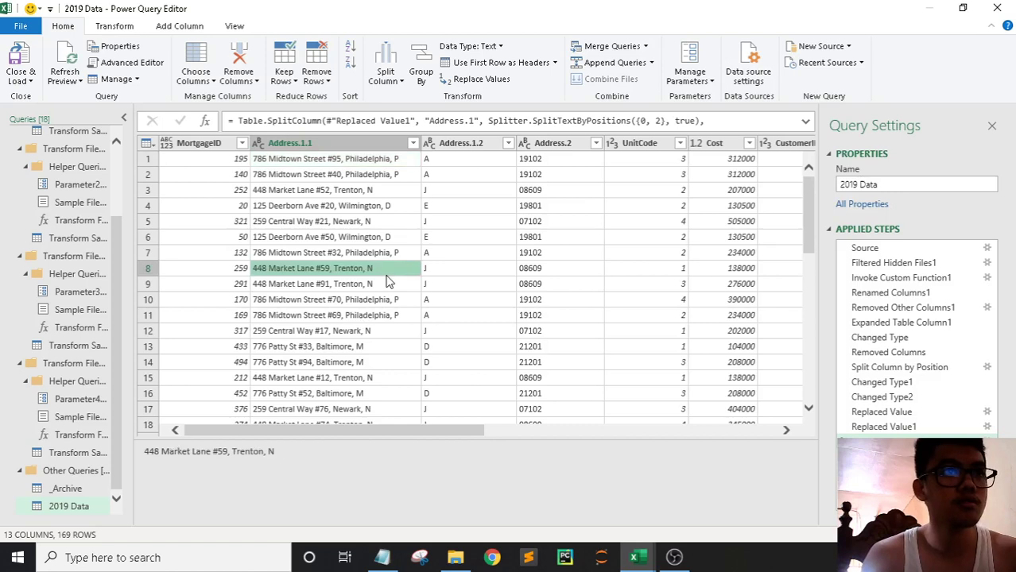
{"action": "left_click", "coordinate": [469, 149]}
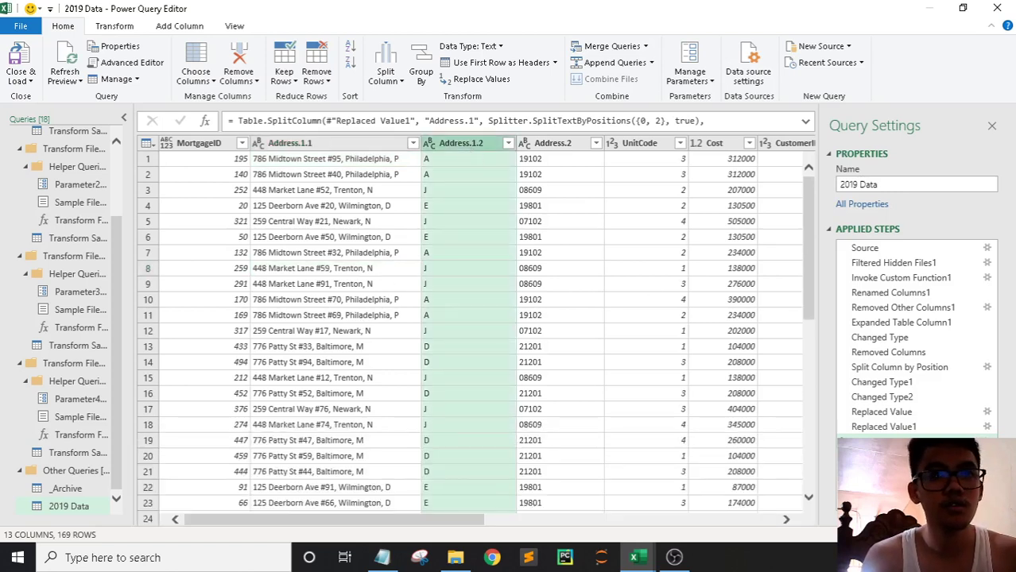
Step: From the Replaced Value1 step, split 3 characters once from the right of Address.1
{"action": "left_click", "coordinate": [883, 427]}
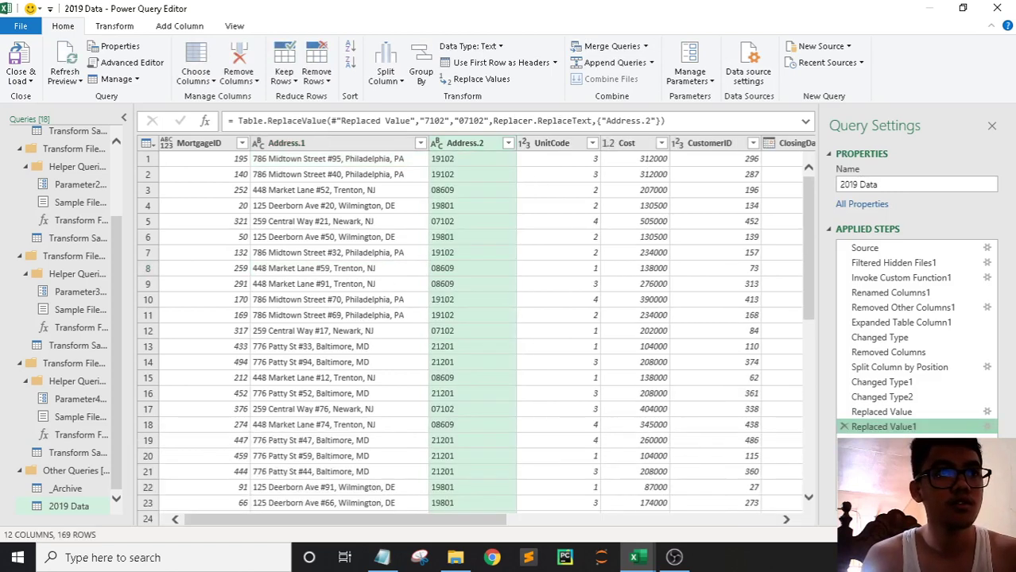
{"action": "left_click", "coordinate": [383, 176]}
{"action": "left_click", "coordinate": [400, 151]}
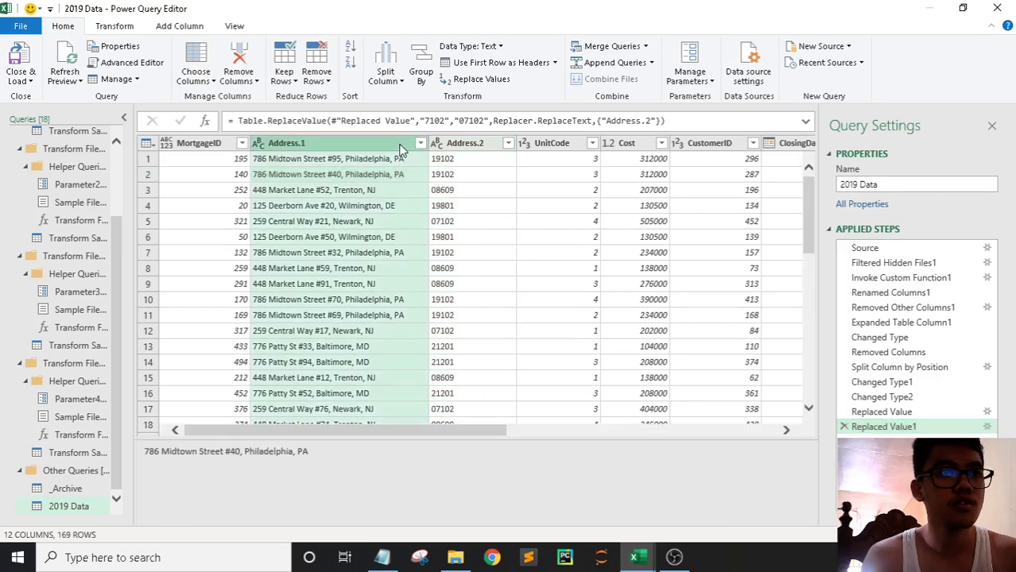
{"action": "left_click", "coordinate": [395, 77]}
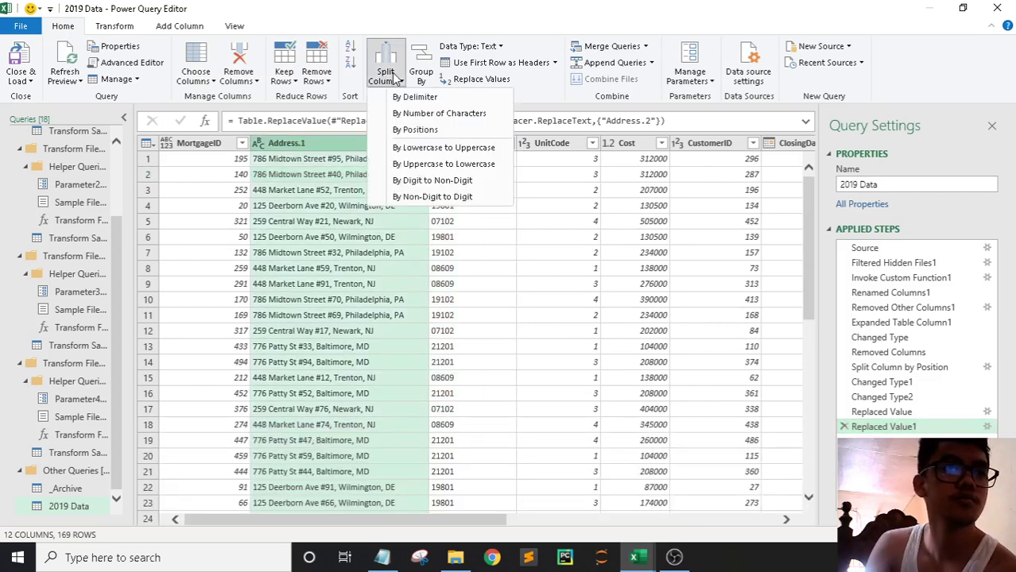
{"action": "left_click", "coordinate": [438, 111]}
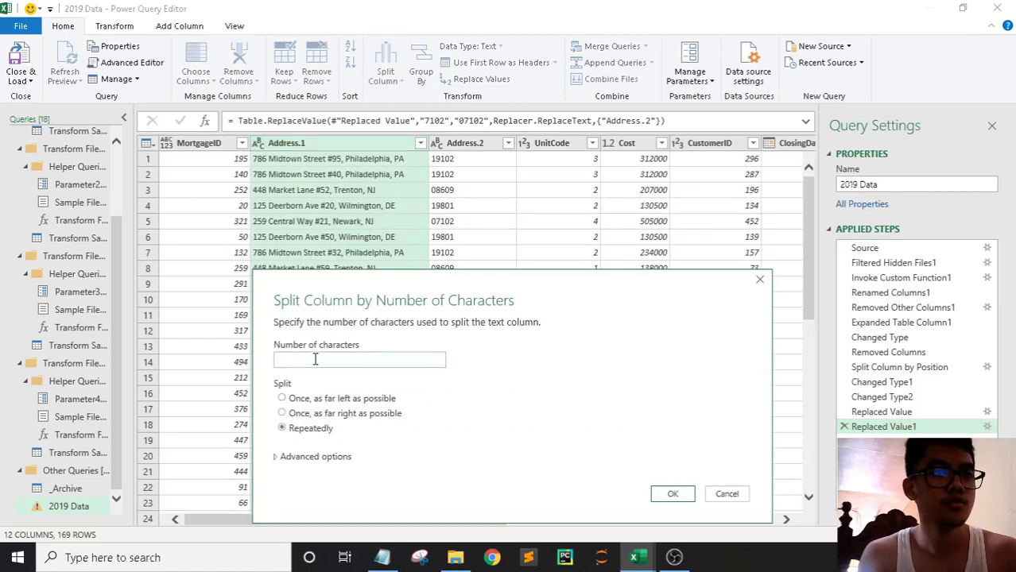
{"action": "left_click", "coordinate": [325, 414]}
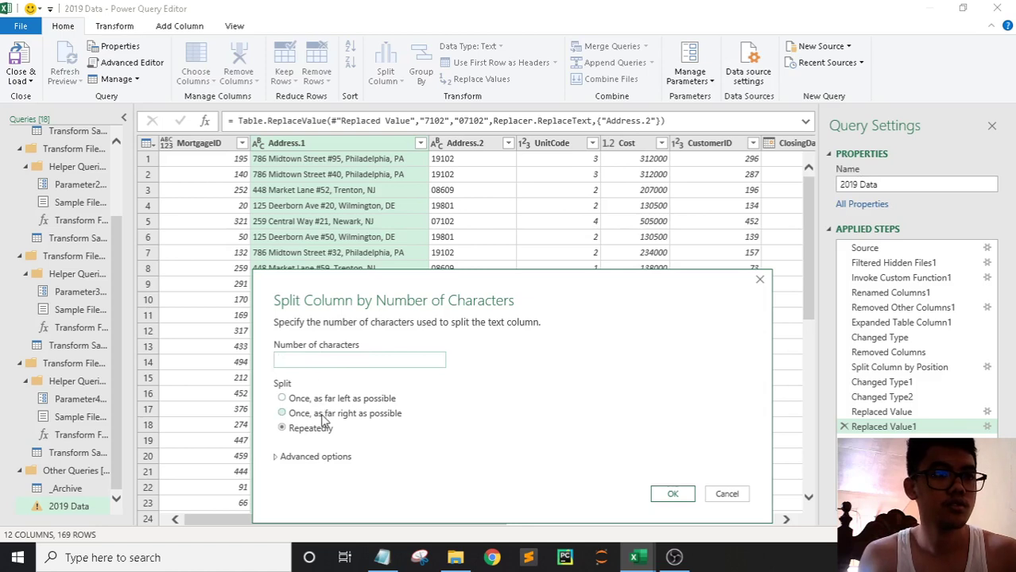
{"action": "left_click", "coordinate": [330, 361]}
{"action": "type", "text": "3"}
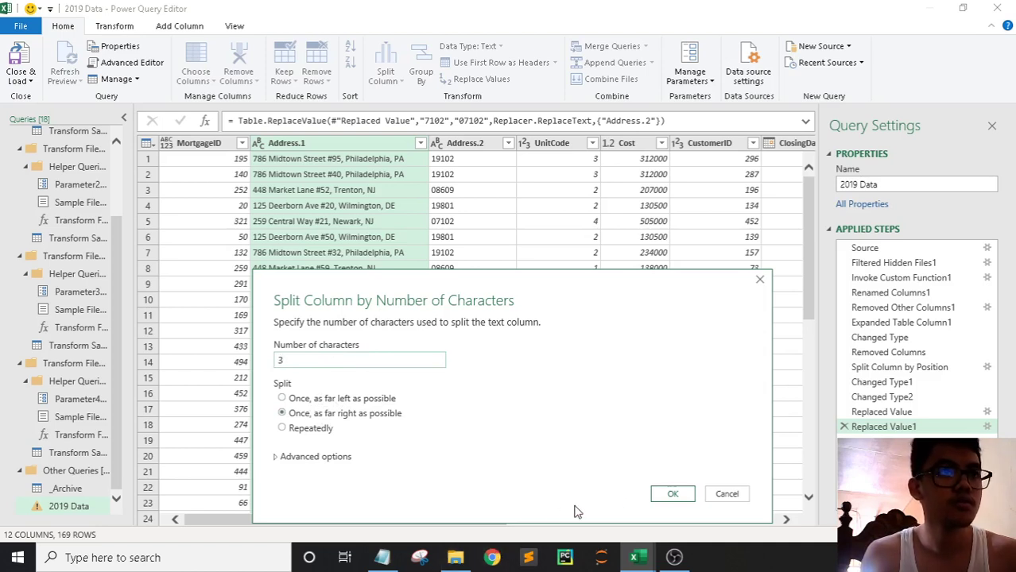
{"action": "left_click", "coordinate": [673, 495]}
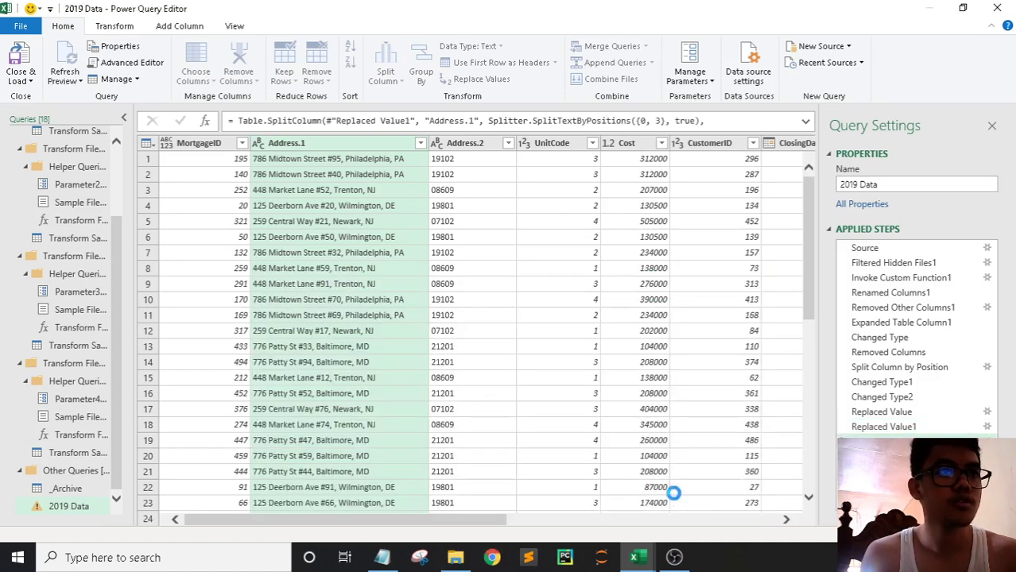
{"action": "left_click", "coordinate": [445, 164]}
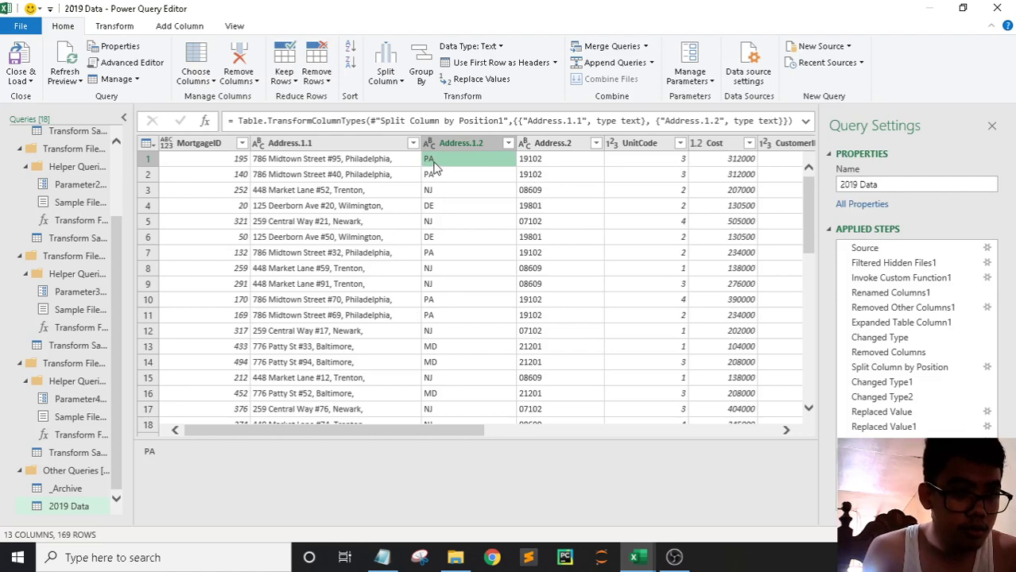
{"action": "left_click", "coordinate": [507, 144]}
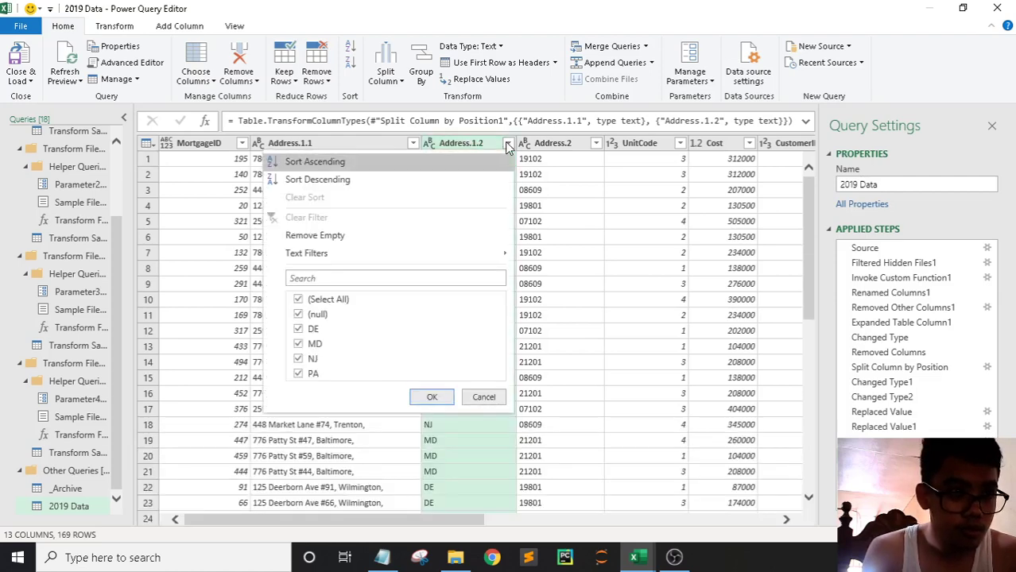
Step: Apply Transform > Trim to Address.1.2 so state codes like DE lose their leading space
{"action": "left_click", "coordinate": [471, 392]}
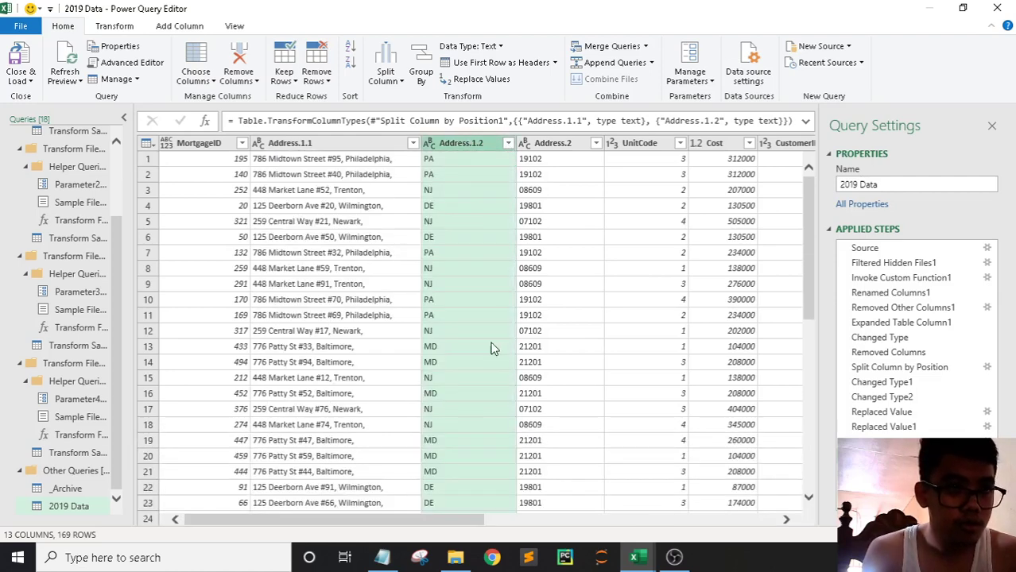
{"action": "right_click", "coordinate": [471, 143]}
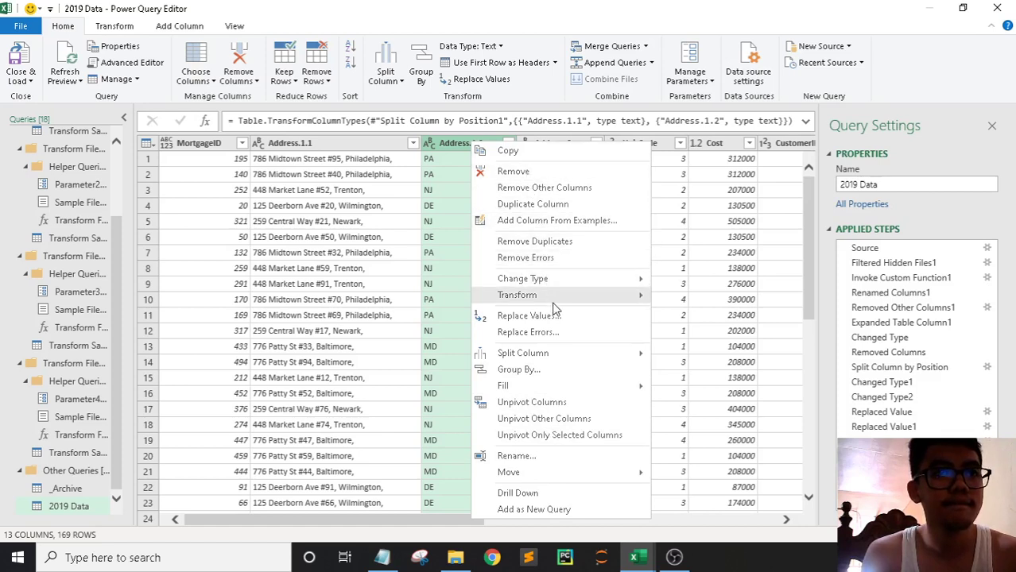
{"action": "mouse_move", "coordinate": [620, 296]}
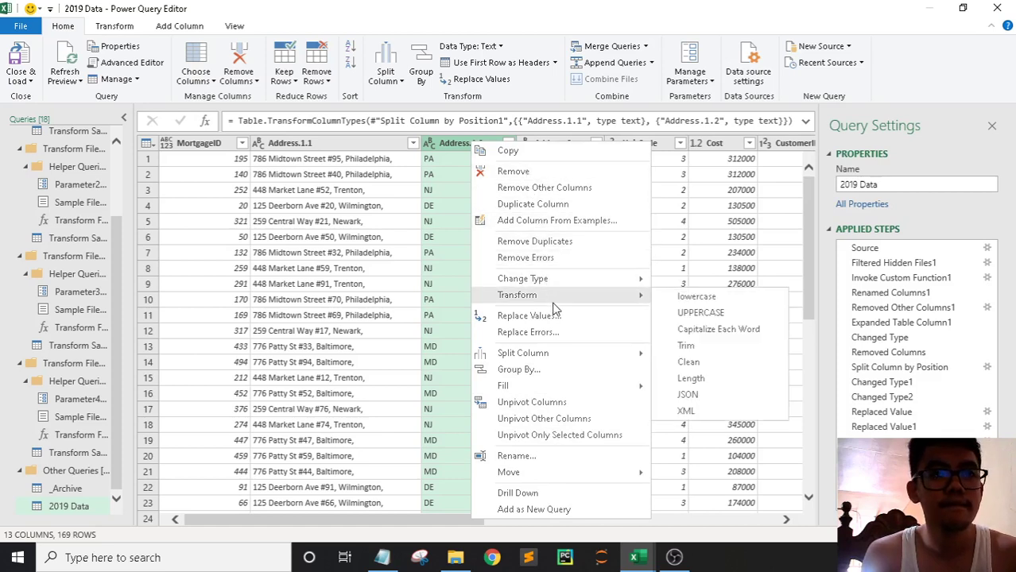
{"action": "left_click", "coordinate": [686, 346]}
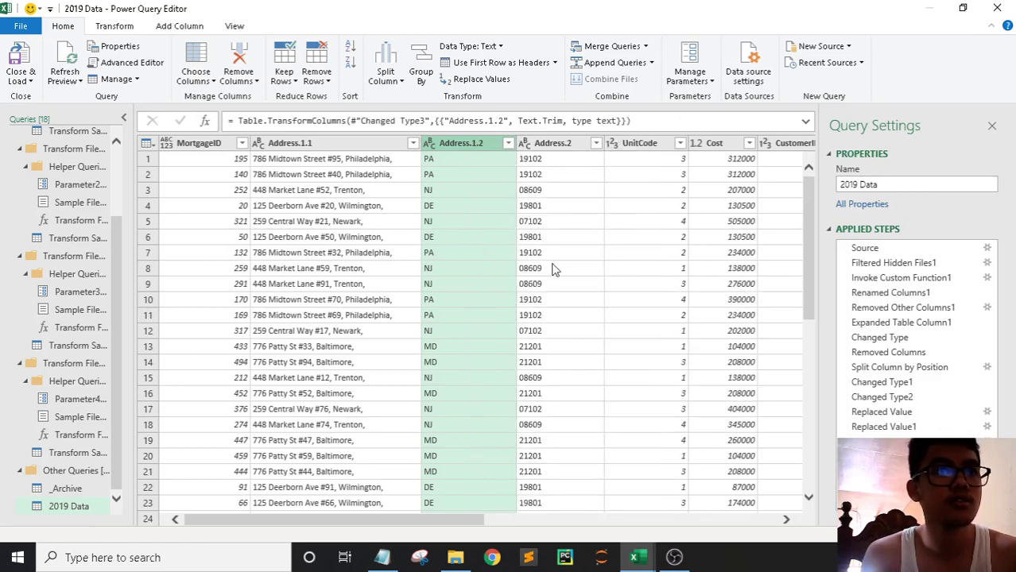
{"action": "left_click", "coordinate": [484, 205]}
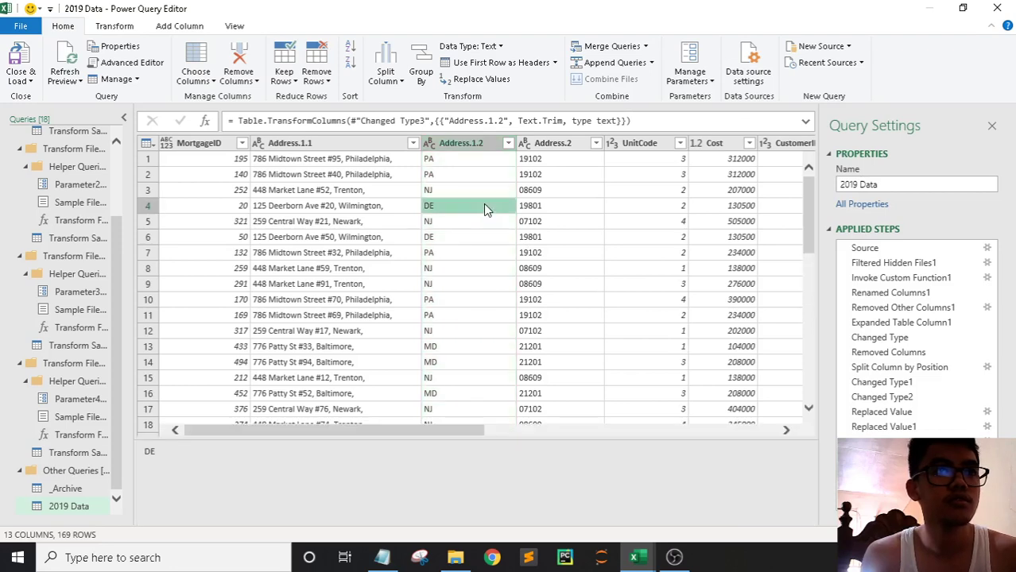
{"action": "left_click", "coordinate": [54, 489]}
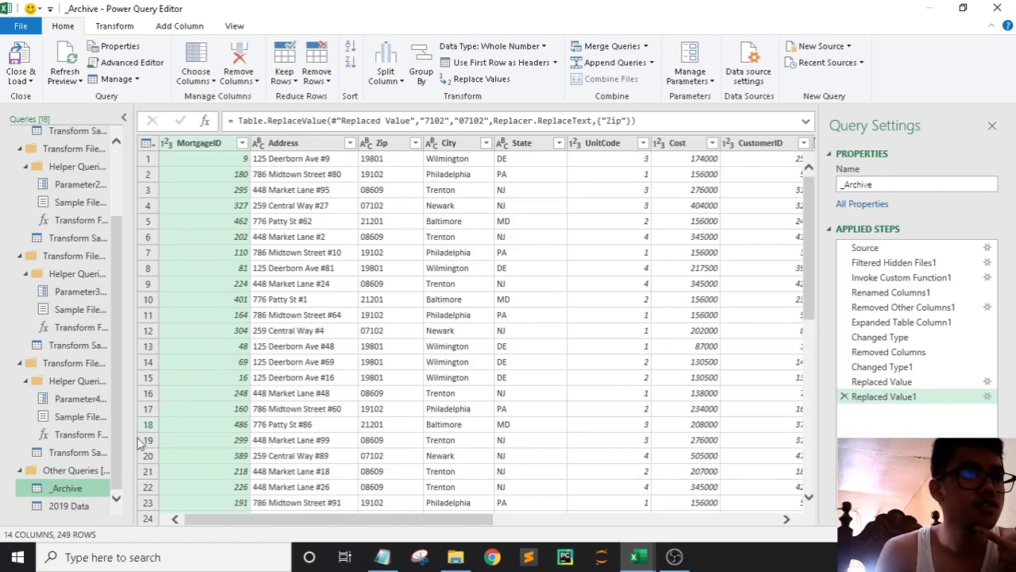
{"action": "left_click", "coordinate": [88, 511]}
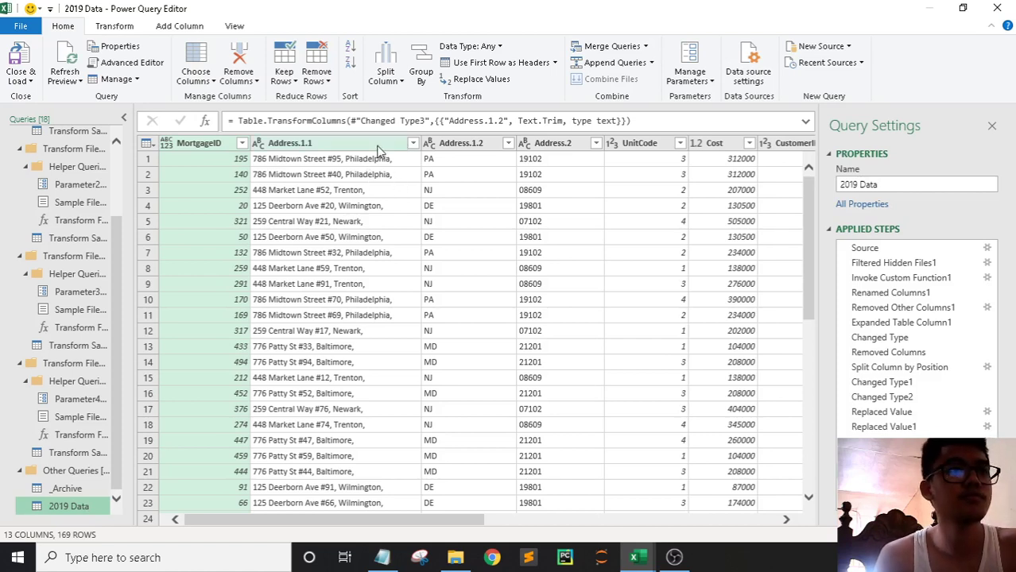
Step: Split Address.1.1 by the Comma delimiter into street, city and an empty third column
{"action": "left_click", "coordinate": [392, 148]}
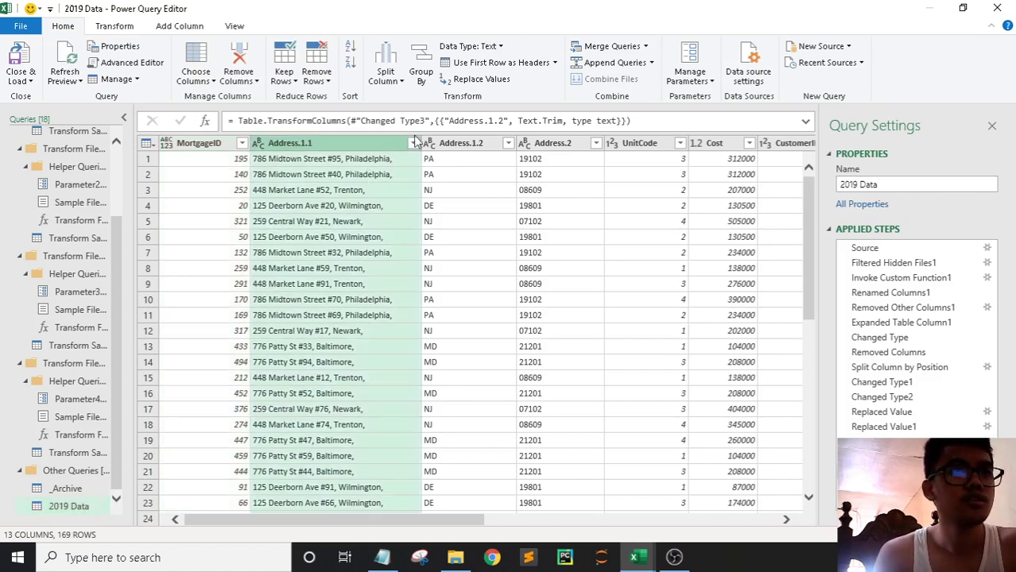
{"action": "right_click", "coordinate": [363, 148]}
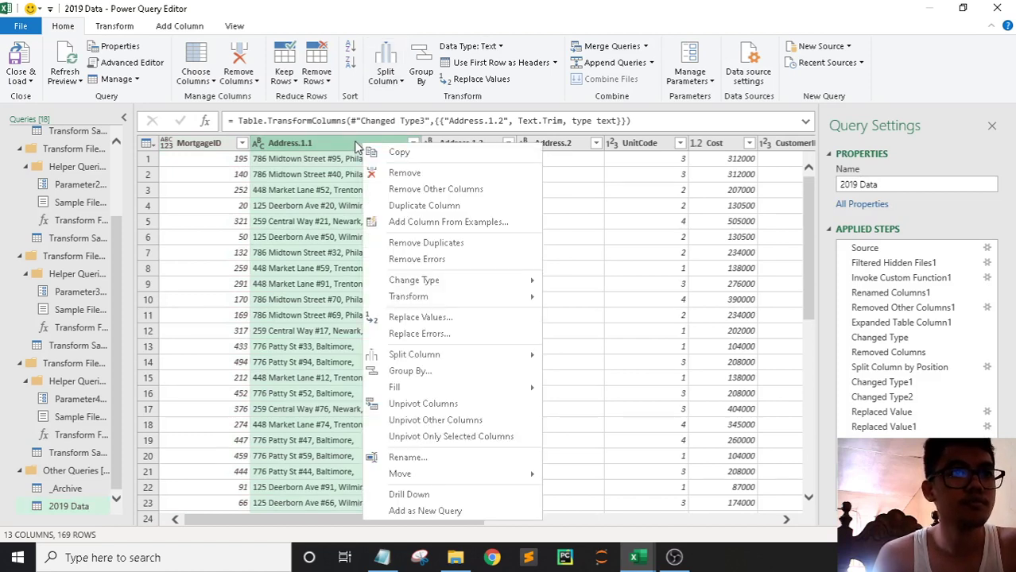
{"action": "left_click", "coordinate": [357, 147]}
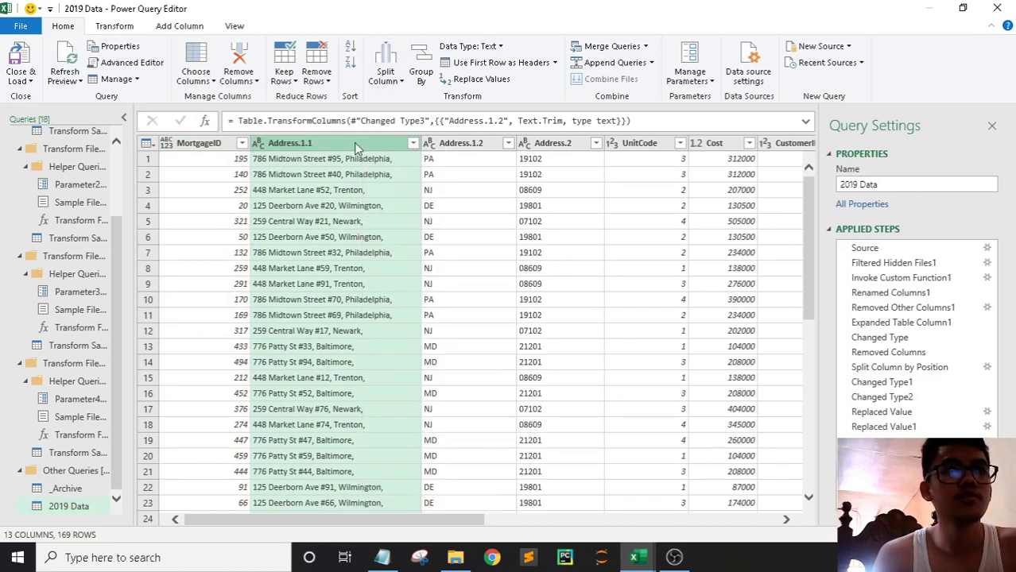
{"action": "left_click", "coordinate": [397, 74]}
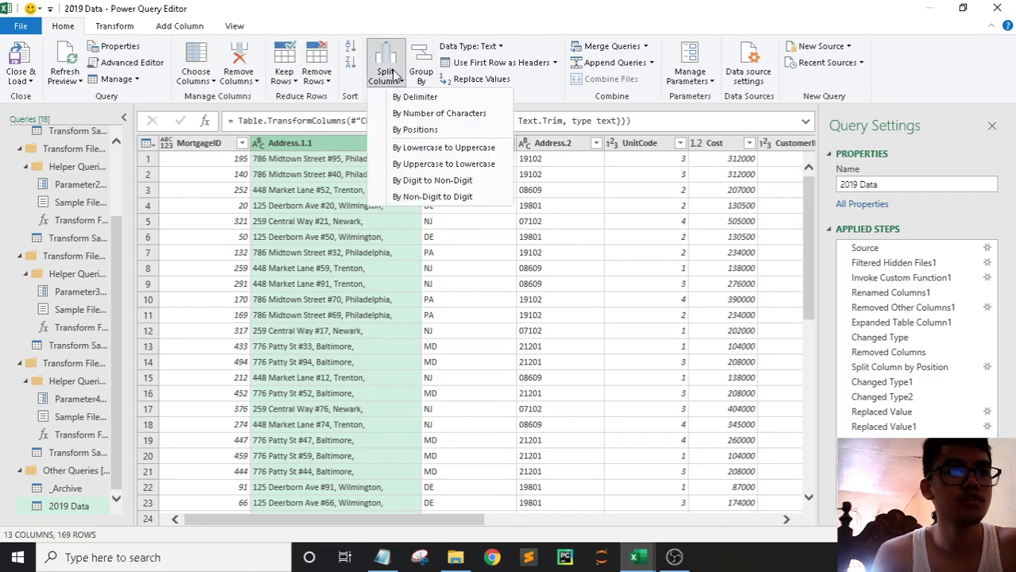
{"action": "left_click", "coordinate": [423, 100]}
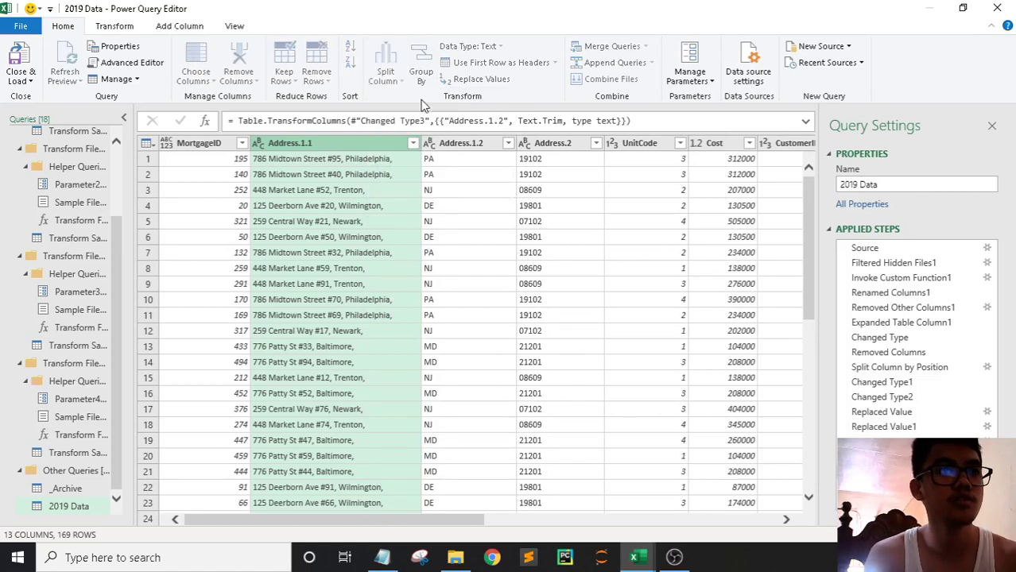
{"action": "left_click_drag", "start_coordinate": [433, 165], "coordinate": [590, 267]}
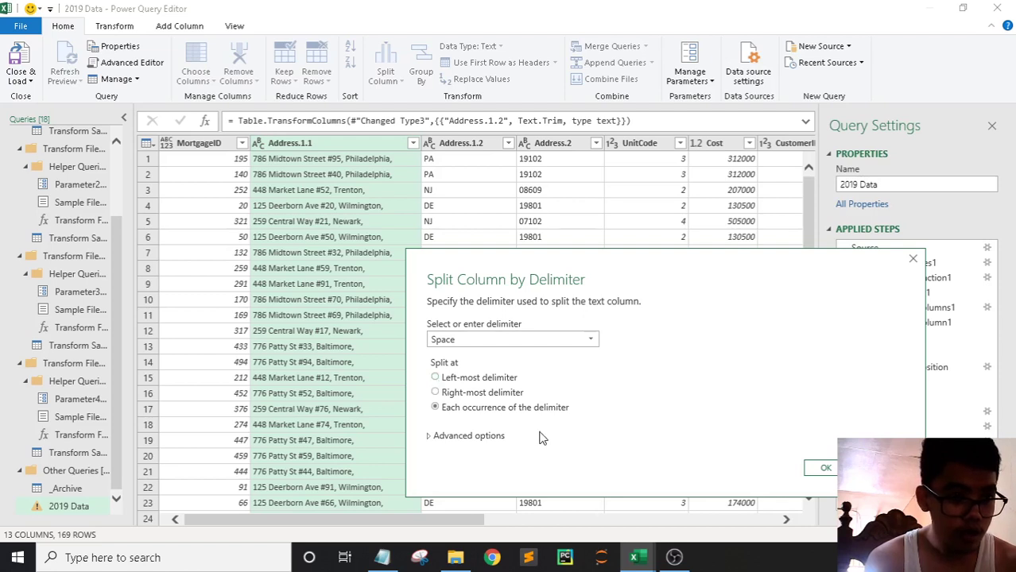
{"action": "left_click", "coordinate": [509, 339]}
{"action": "left_click", "coordinate": [486, 371]}
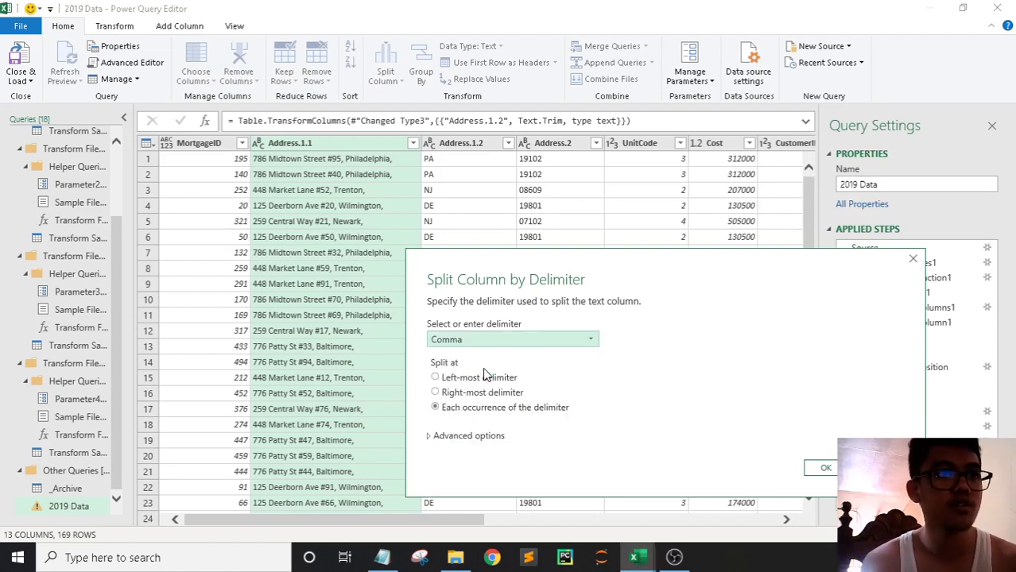
{"action": "left_click", "coordinate": [826, 469]}
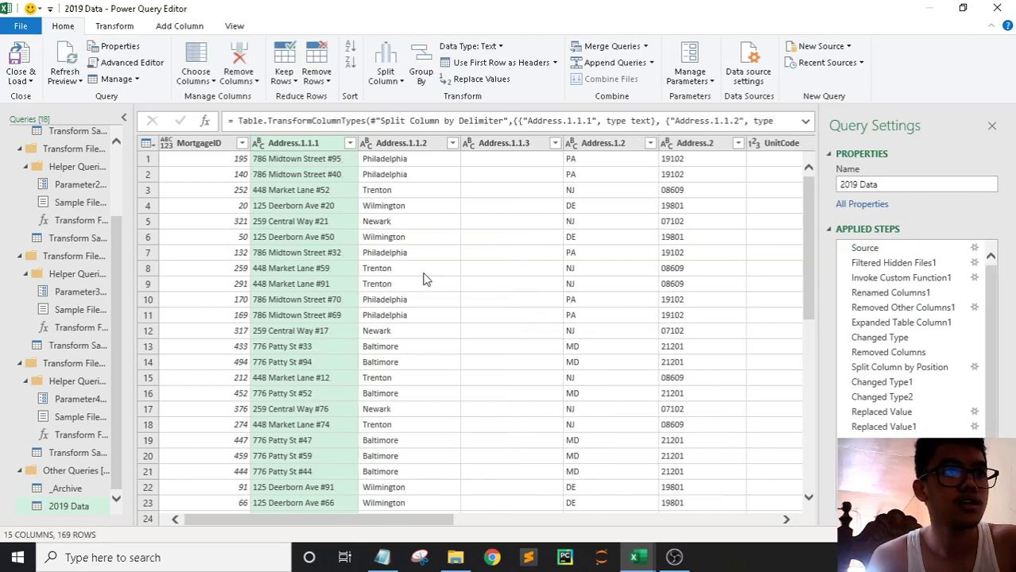
Step: Remove the empty Address.1.1.3 column, then compare with the _Archive query
{"action": "left_click", "coordinate": [512, 178]}
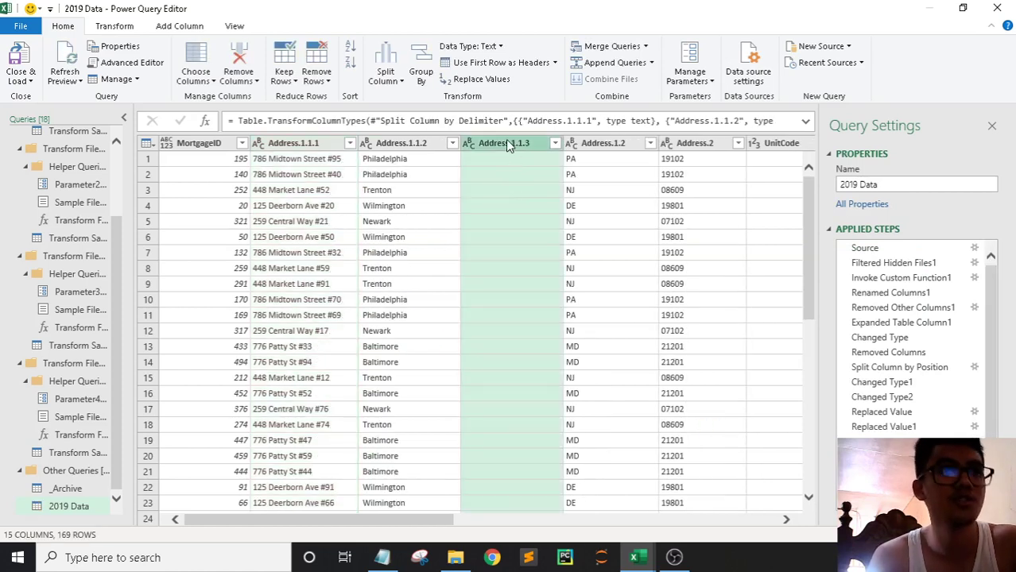
{"action": "left_click", "coordinate": [238, 57]}
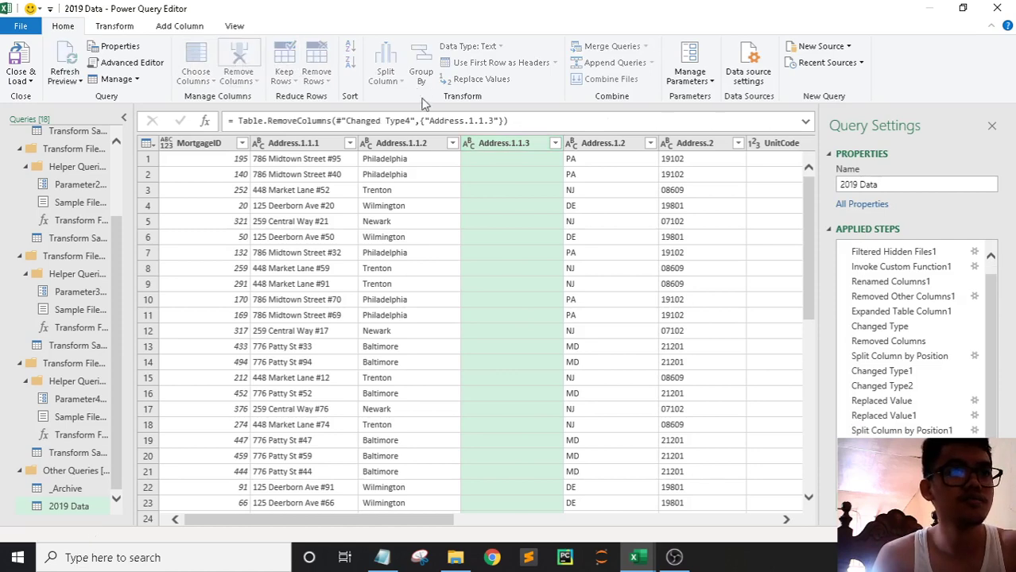
{"action": "left_click", "coordinate": [67, 488]}
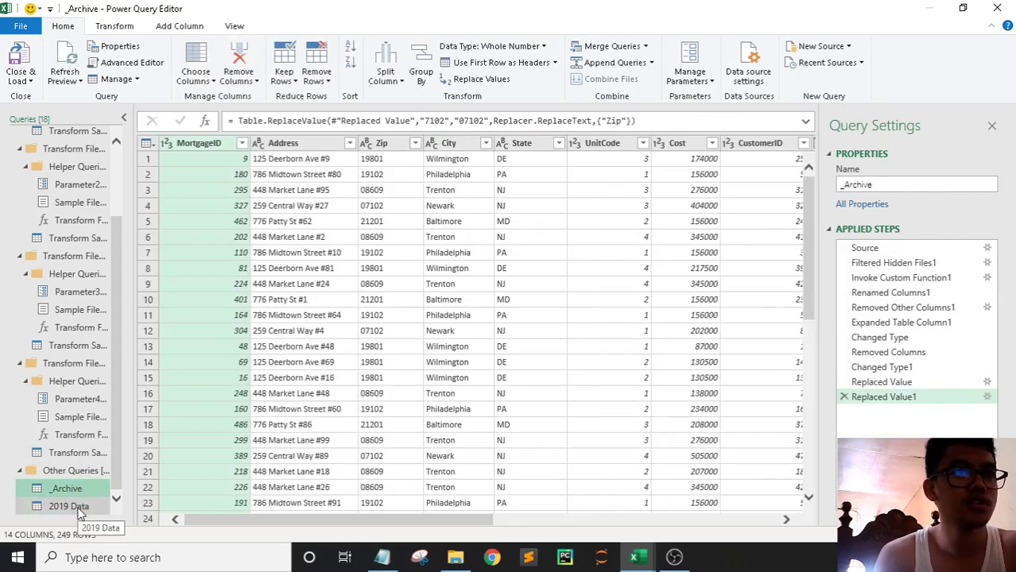
{"action": "scroll", "coordinate": [328, 415], "scroll_direction": "down", "scroll_amount": 5}
{"action": "scroll", "coordinate": [334, 415], "scroll_direction": "down", "scroll_amount": 5}
{"action": "scroll", "coordinate": [336, 415], "scroll_direction": "down", "scroll_amount": 5}
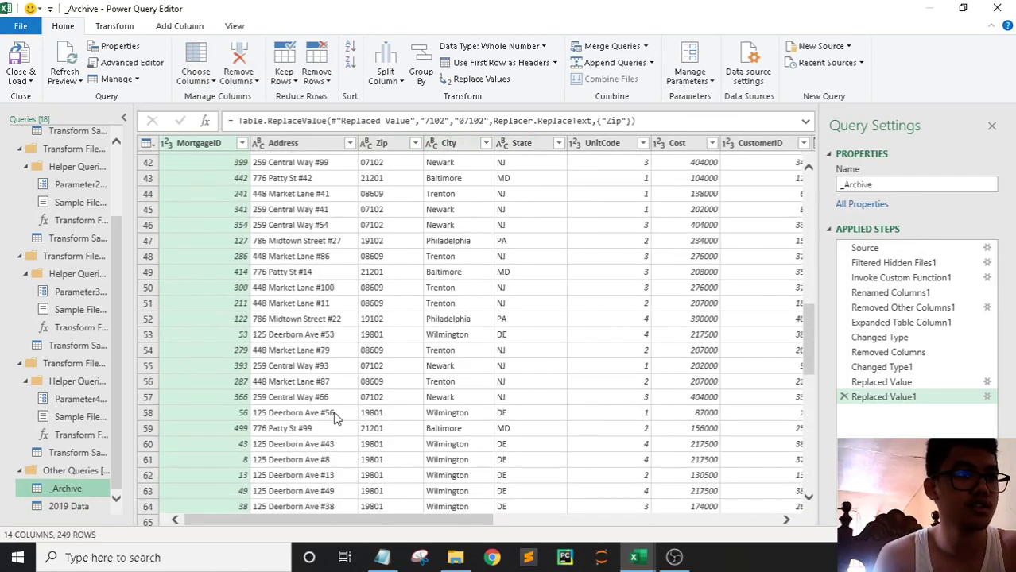
{"action": "scroll", "coordinate": [337, 419], "scroll_direction": "down", "scroll_amount": 6}
{"action": "scroll", "coordinate": [337, 419], "scroll_direction": "up", "scroll_amount": 5}
{"action": "scroll", "coordinate": [337, 419], "scroll_direction": "up", "scroll_amount": 6}
{"action": "scroll", "coordinate": [337, 419], "scroll_direction": "up", "scroll_amount": 10}
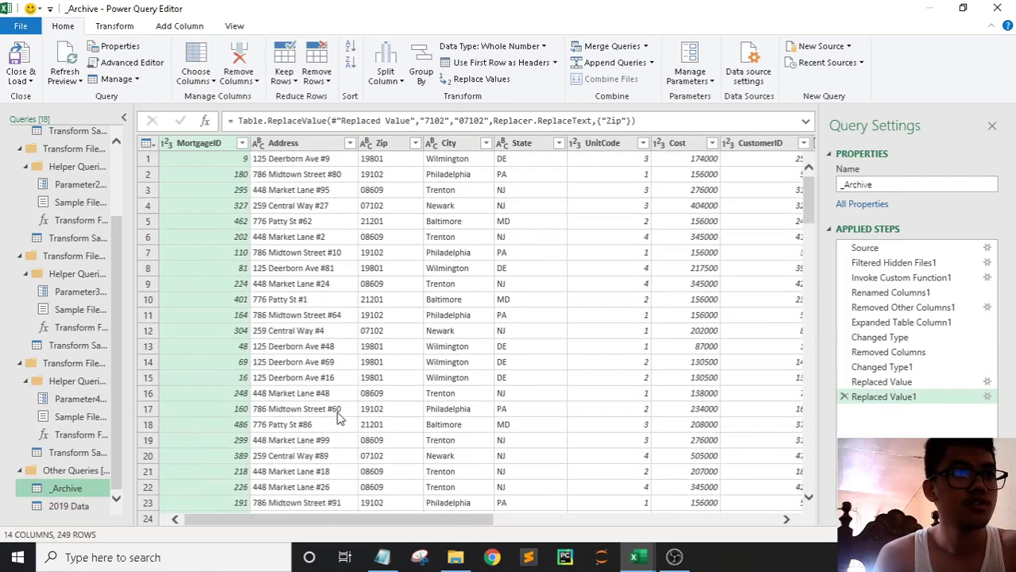
{"action": "left_click_drag", "start_coordinate": [387, 525], "coordinate": [574, 516]}
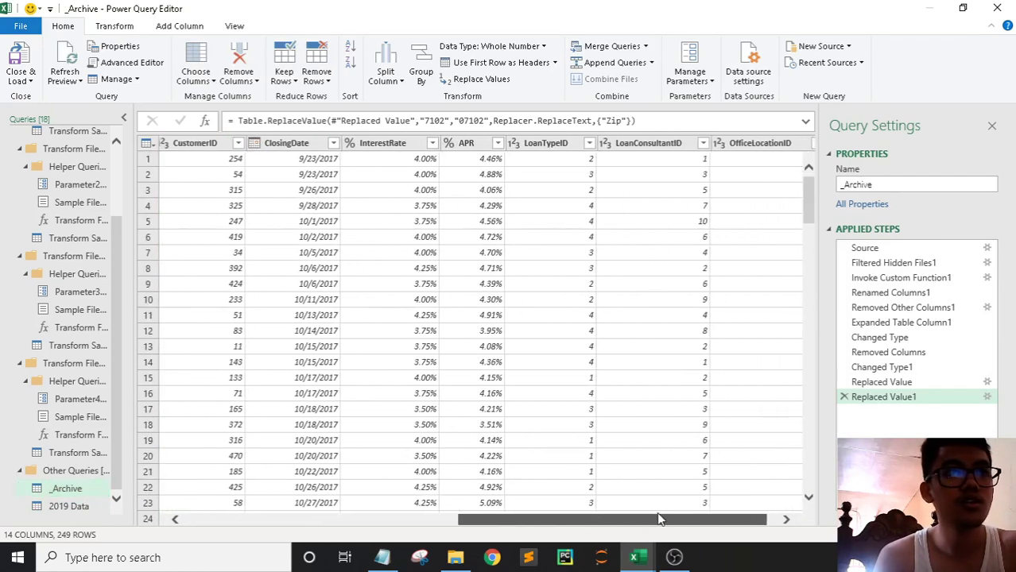
{"action": "scroll", "coordinate": [517, 413], "scroll_direction": "down", "scroll_amount": 3}
{"action": "scroll", "coordinate": [518, 409], "scroll_direction": "down", "scroll_amount": 15}
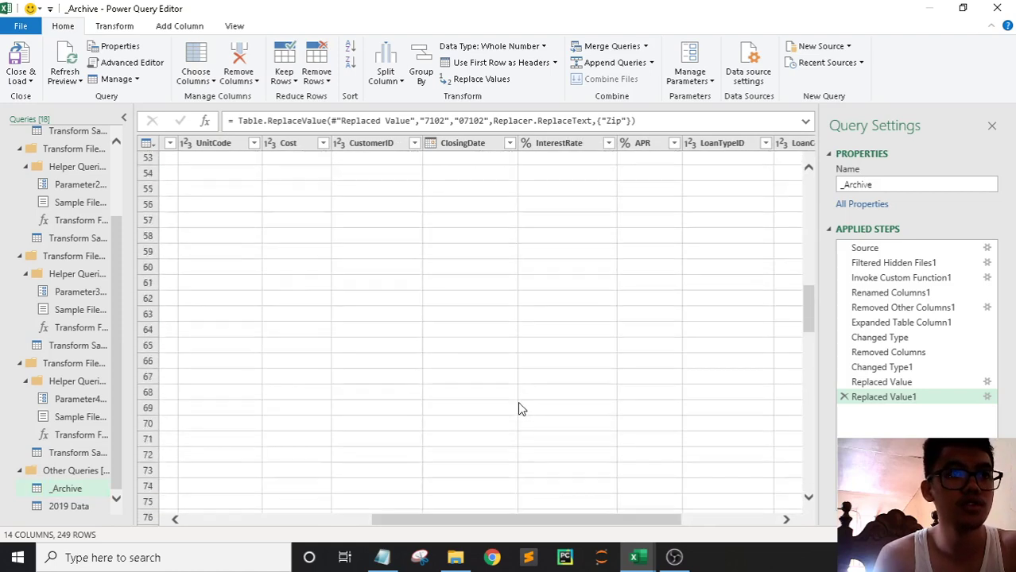
{"action": "scroll", "coordinate": [521, 407], "scroll_direction": "down", "scroll_amount": 12}
{"action": "scroll", "coordinate": [519, 410], "scroll_direction": "down", "scroll_amount": 10}
{"action": "scroll", "coordinate": [515, 414], "scroll_direction": "up", "scroll_amount": 16}
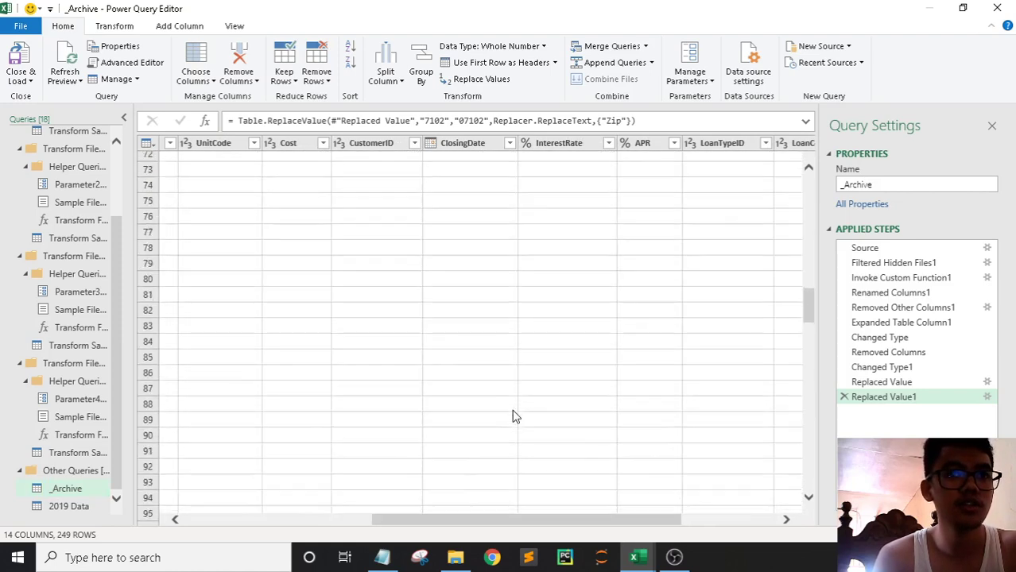
{"action": "scroll", "coordinate": [477, 412], "scroll_direction": "up", "scroll_amount": 20}
{"action": "scroll", "coordinate": [472, 411], "scroll_direction": "up", "scroll_amount": 1}
{"action": "left_click_drag", "start_coordinate": [448, 521], "coordinate": [238, 518]}
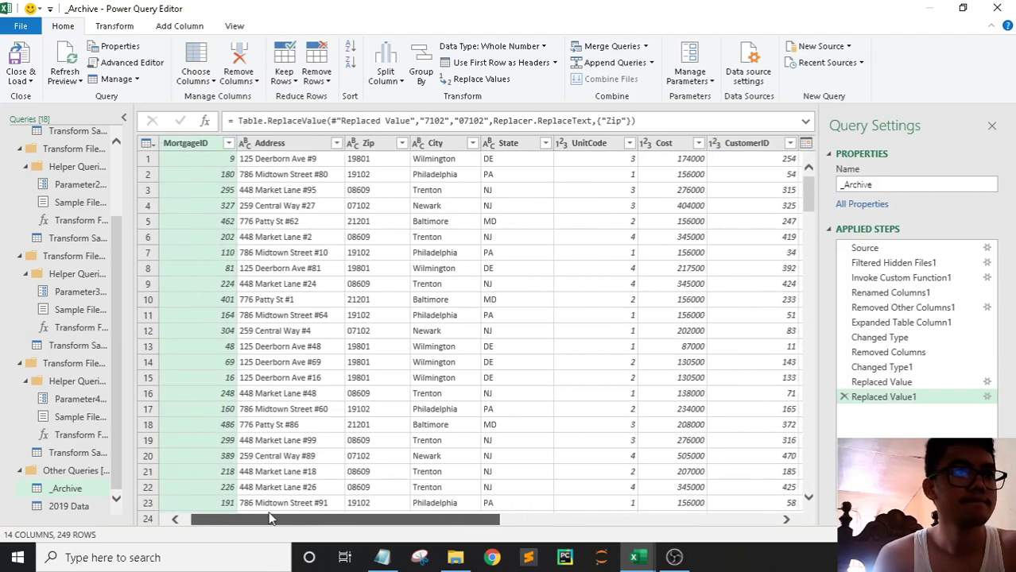
{"action": "left_click", "coordinate": [86, 507]}
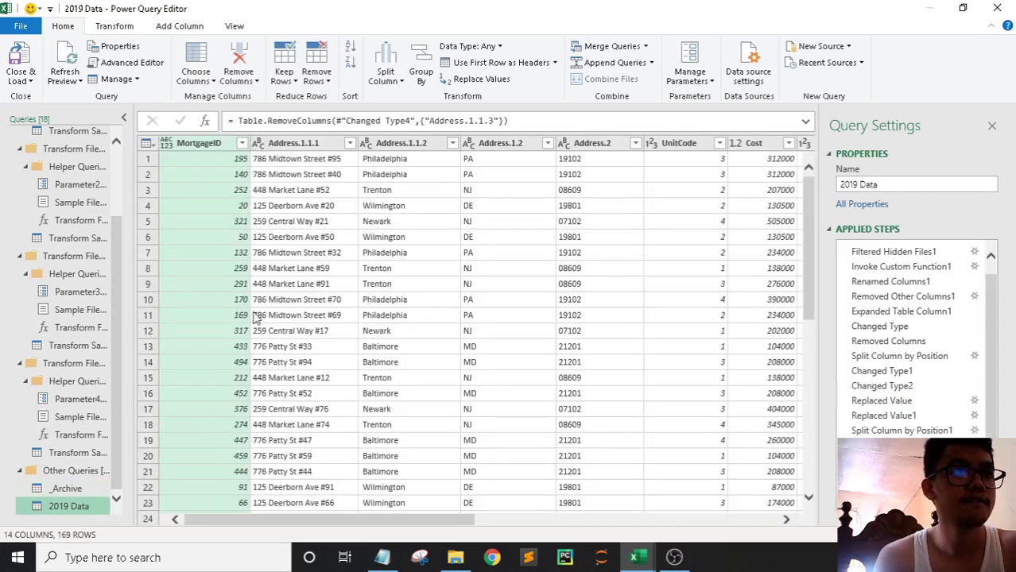
{"action": "left_click", "coordinate": [69, 488]}
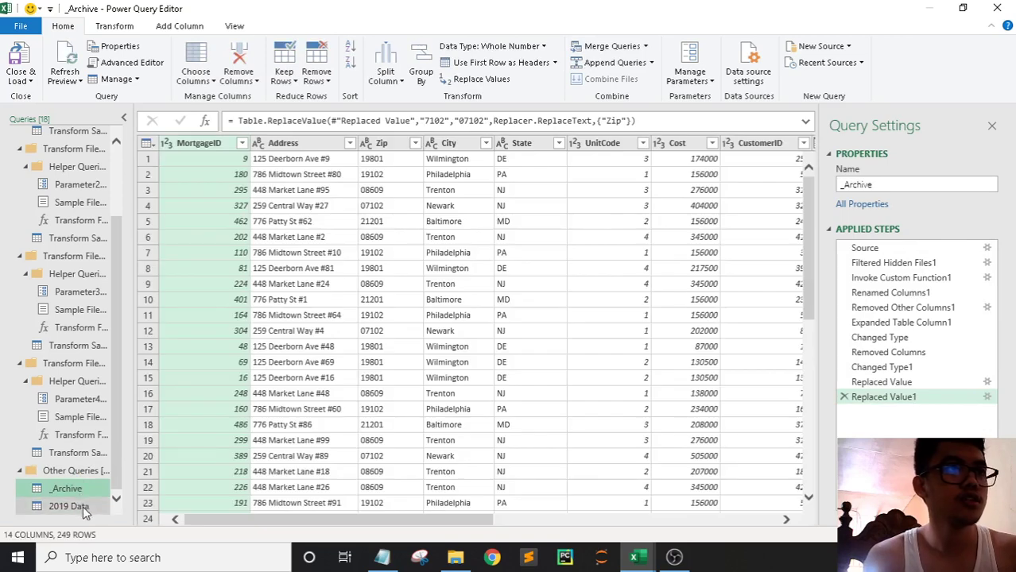
{"action": "left_click", "coordinate": [84, 507]}
Step: Rename Address.1.1.1 to Address and Address.2 to Zip, moving Zip right after Address
{"action": "double_click", "coordinate": [327, 143]}
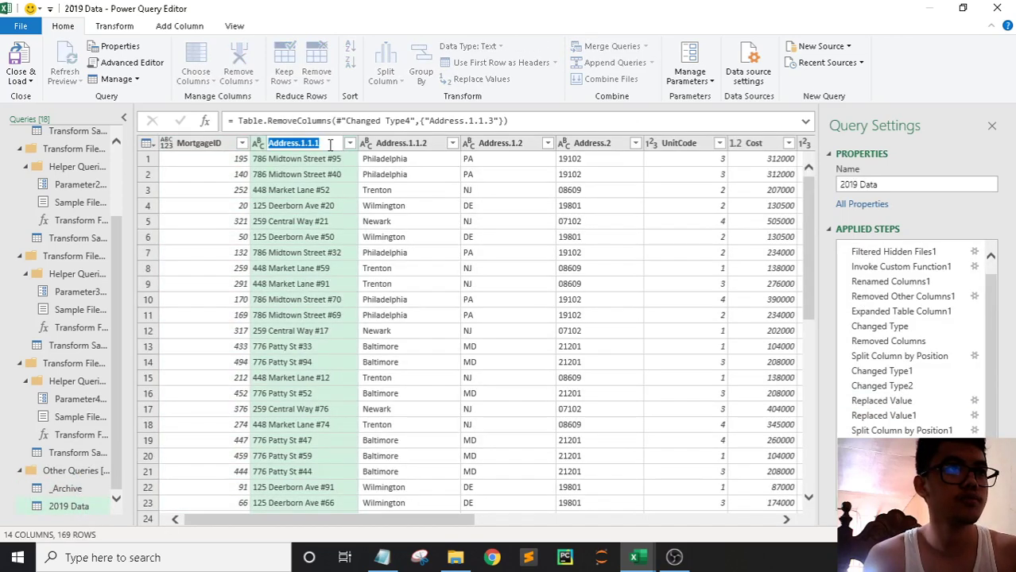
{"action": "type", "text": "Address"}
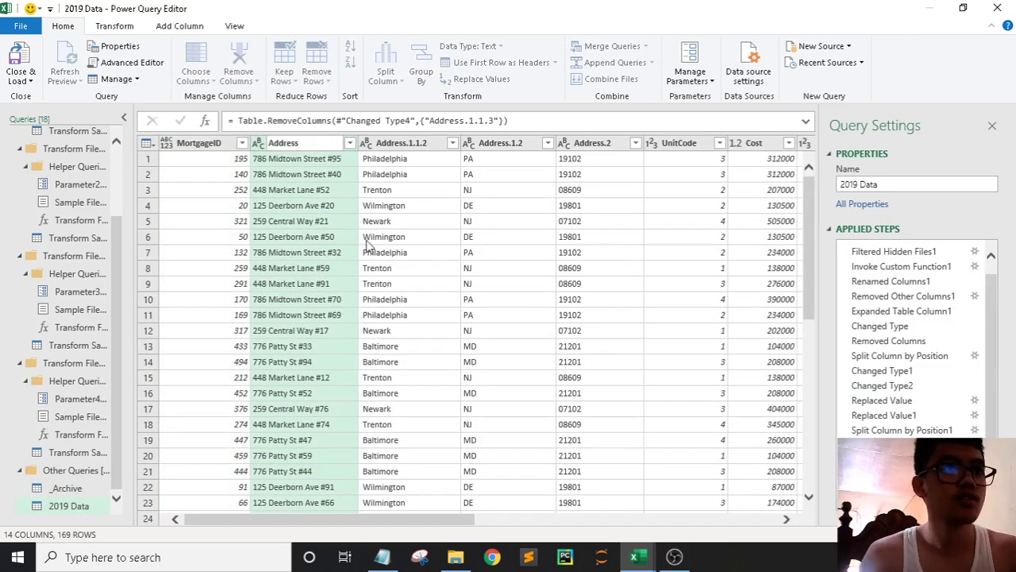
{"action": "key", "text": "Return"}
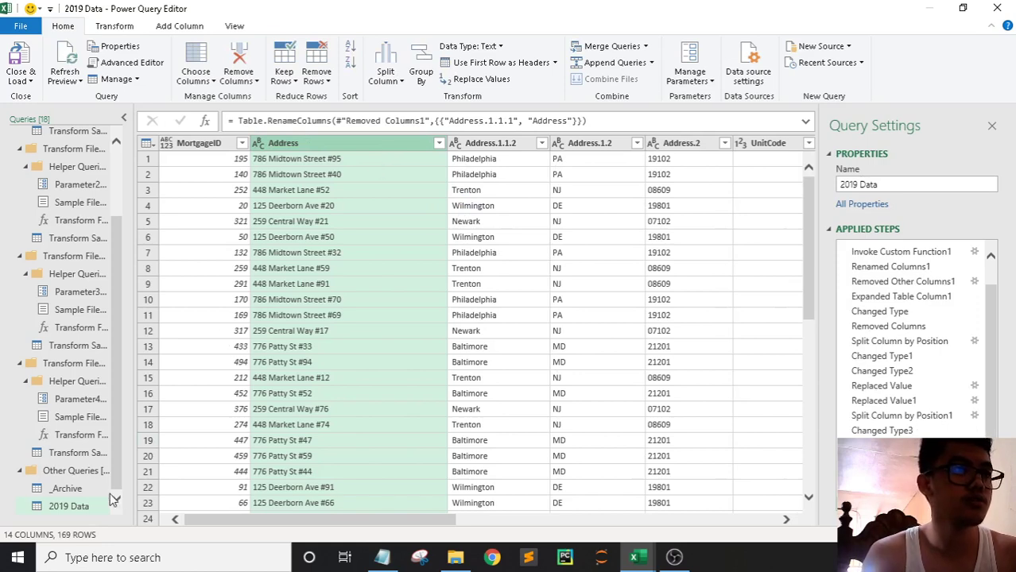
{"action": "left_click", "coordinate": [101, 489]}
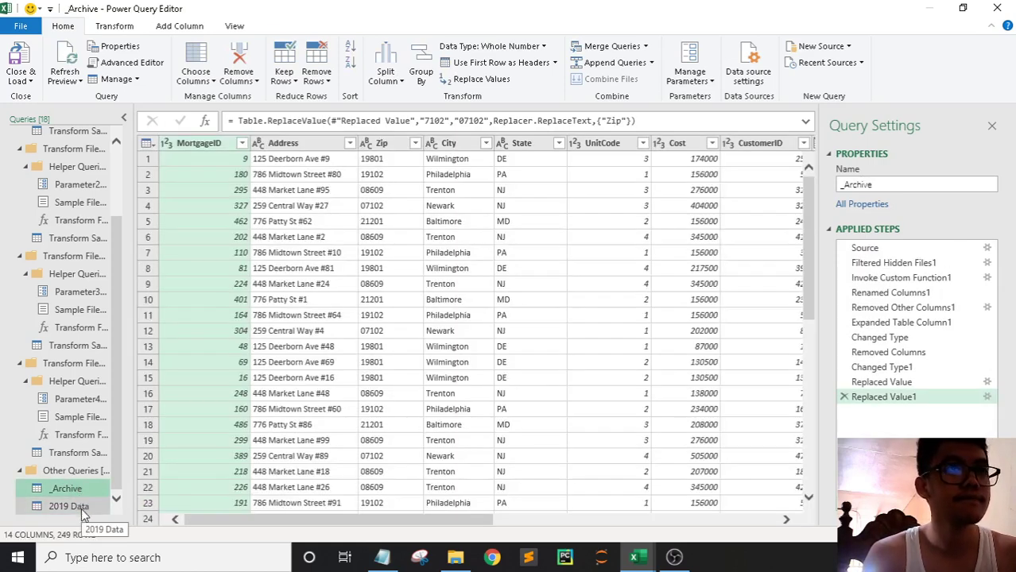
{"action": "left_click", "coordinate": [82, 506]}
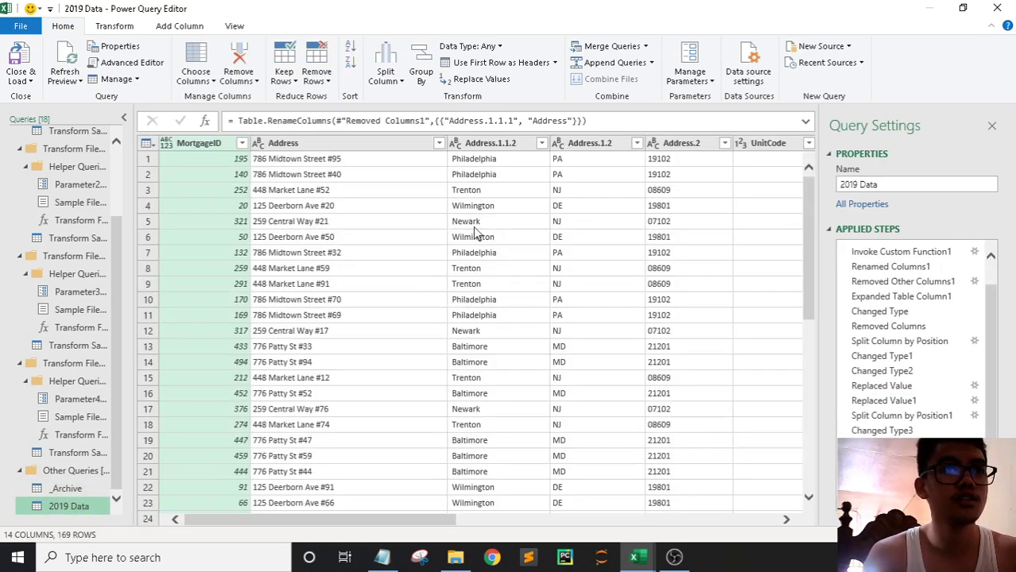
{"action": "left_click", "coordinate": [674, 147]}
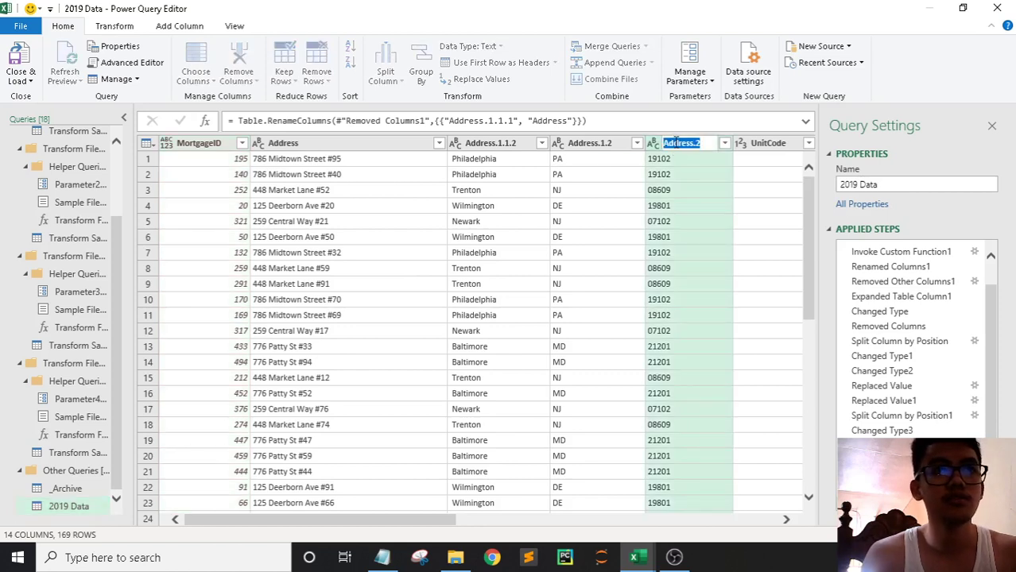
{"action": "double_click", "coordinate": [677, 145]}
{"action": "type", "text": "Zip"}
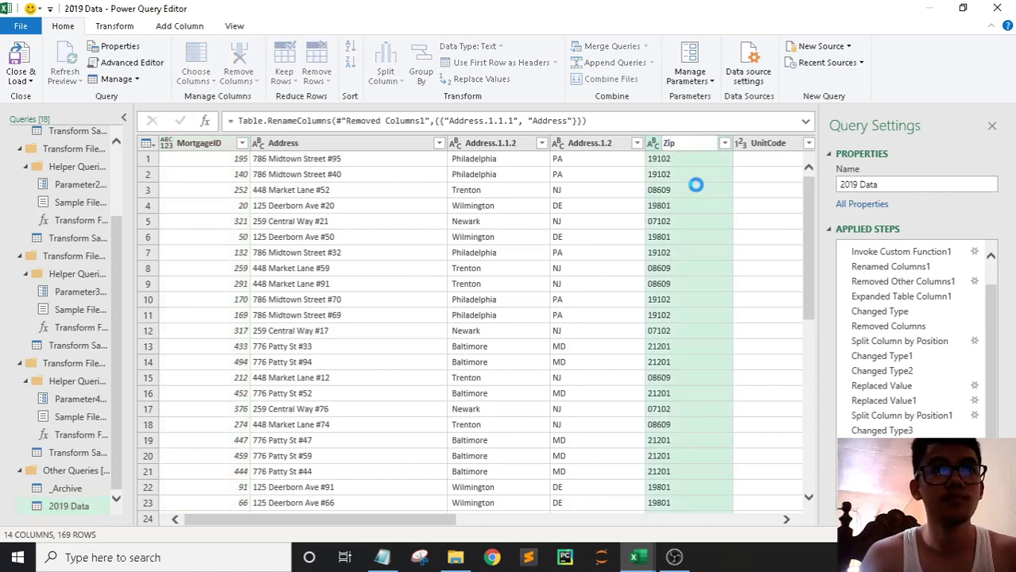
{"action": "key", "text": "Return"}
{"action": "left_click_drag", "start_coordinate": [678, 144], "coordinate": [562, 157]}
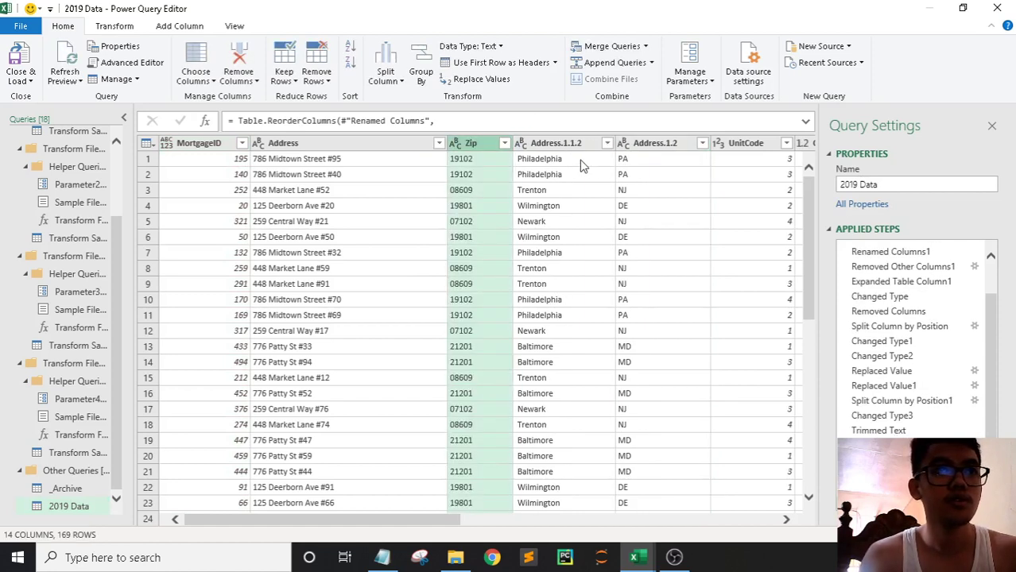
Step: Rename Address.1.1.2 to City and Address.1.2 to State, then compare with _Archive
{"action": "left_click", "coordinate": [574, 144]}
{"action": "double_click", "coordinate": [576, 144]}
{"action": "type", "text": "Cit"}
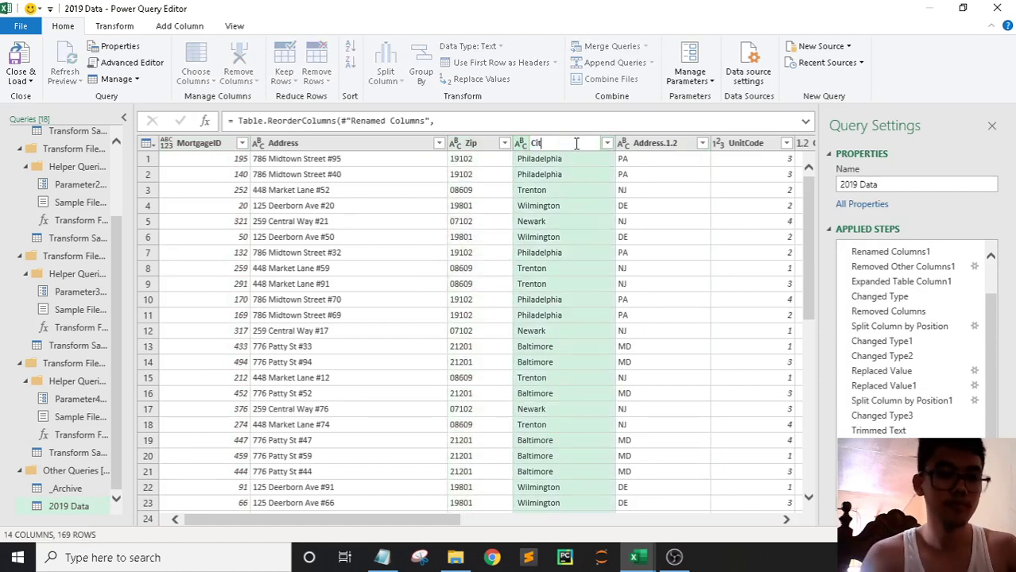
{"action": "type", "text": "y"}
{"action": "key", "text": "Return"}
{"action": "double_click", "coordinate": [674, 145]}
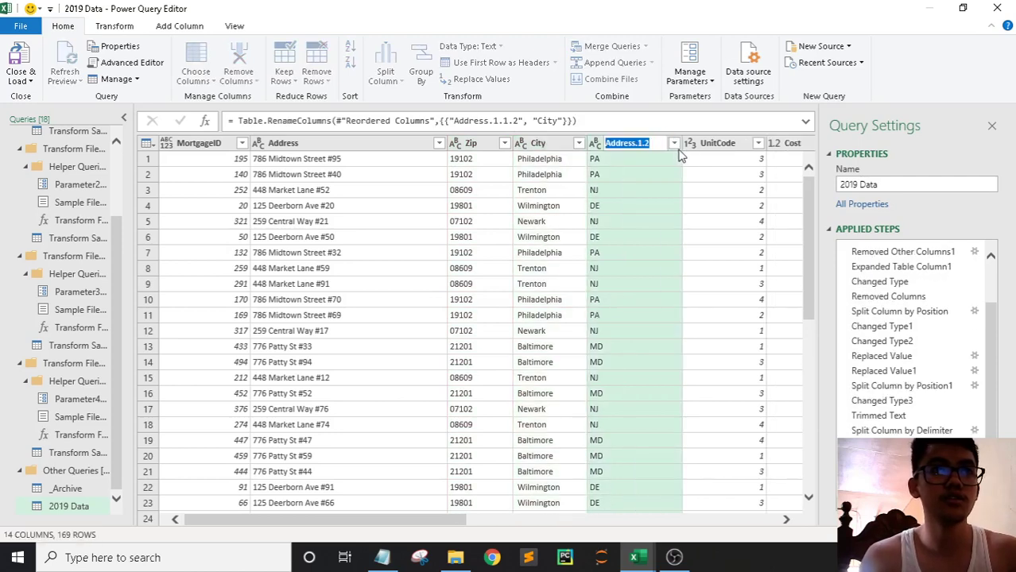
{"action": "type", "text": "State"}
{"action": "key", "text": "Return"}
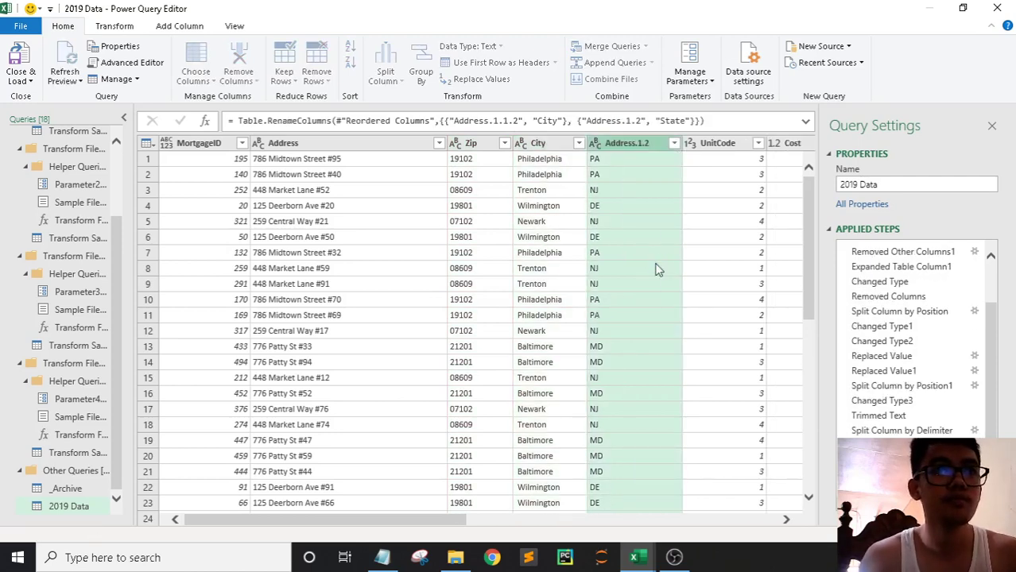
{"action": "left_click", "coordinate": [72, 487]}
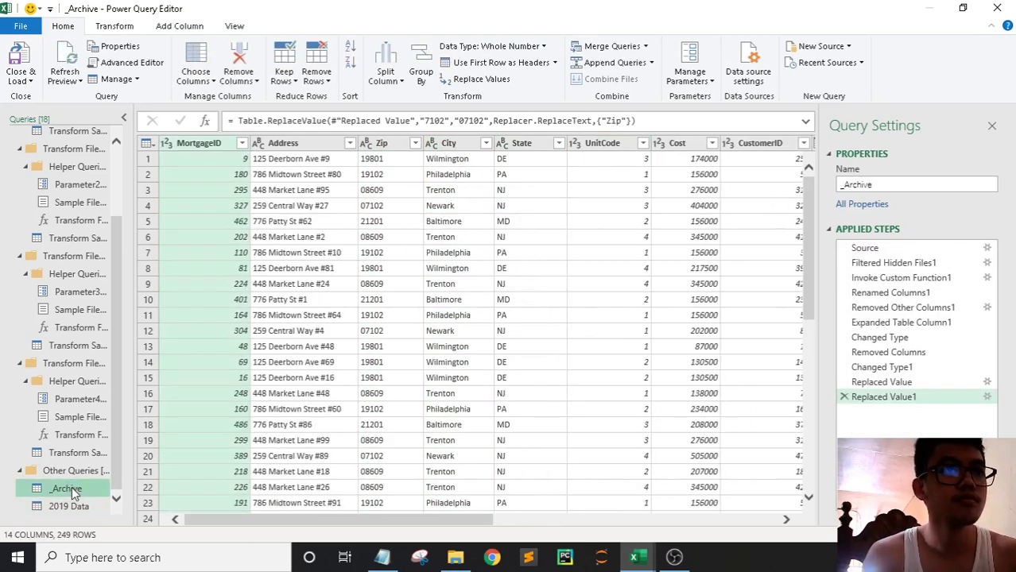
Step: Check the 2019 Data Source step's folder path and preview the renaming steps' results
{"action": "left_click", "coordinate": [68, 506]}
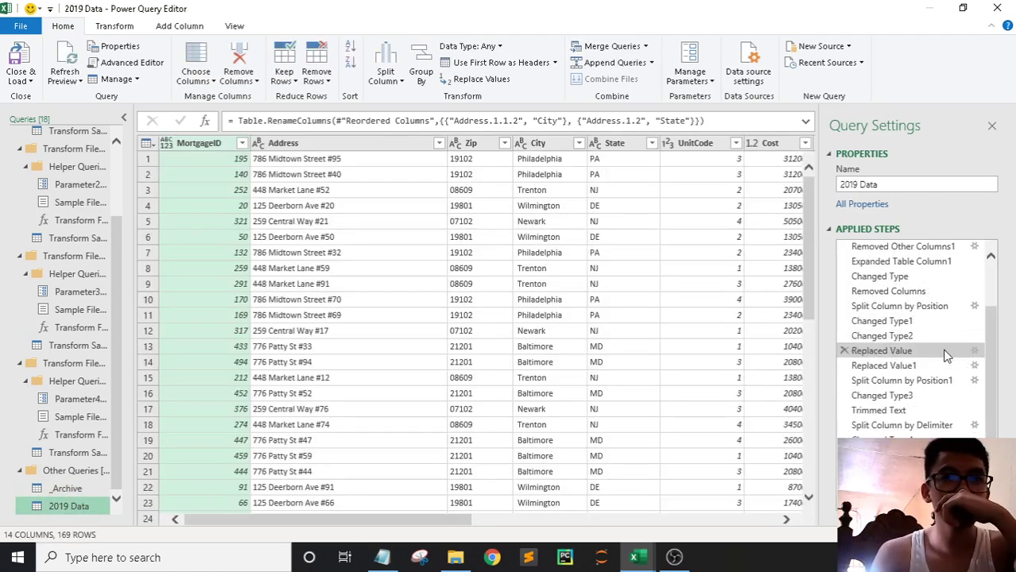
{"action": "scroll", "coordinate": [931, 406], "scroll_direction": "up", "scroll_amount": 3}
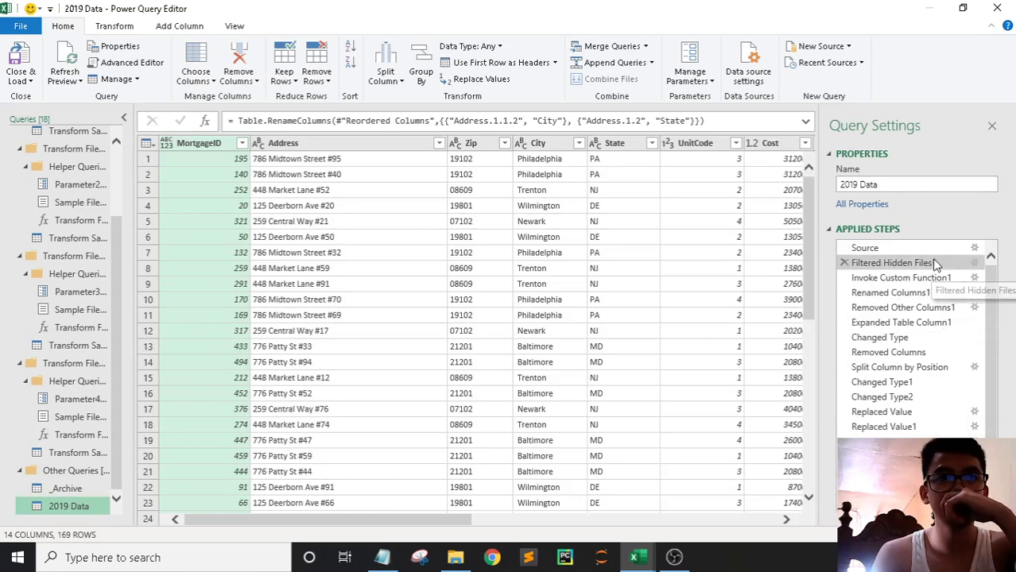
{"action": "left_click", "coordinate": [975, 249]}
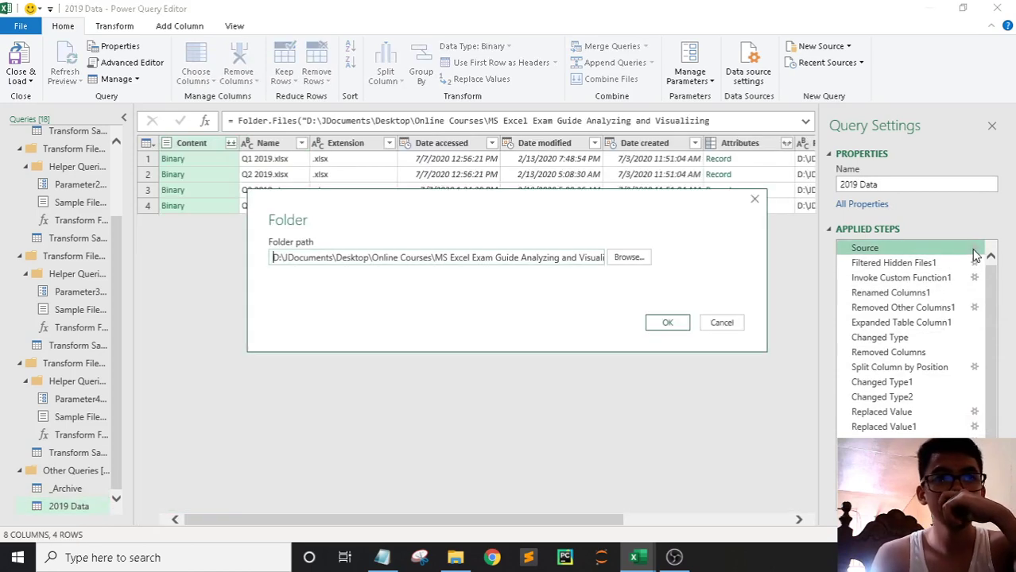
{"action": "left_click", "coordinate": [756, 200]}
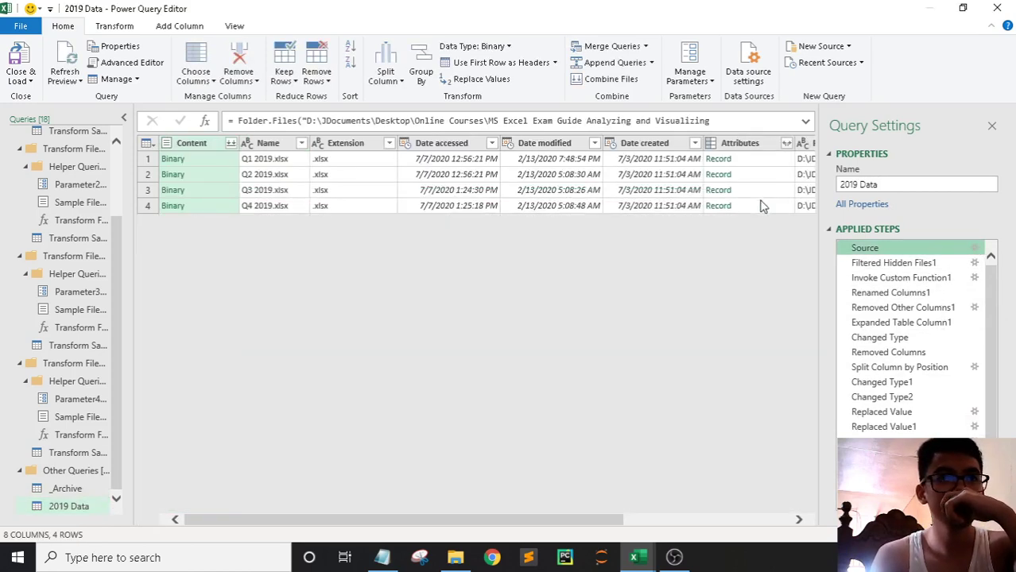
{"action": "left_click", "coordinate": [890, 292]}
{"action": "scroll", "coordinate": [882, 366], "scroll_direction": "down", "scroll_amount": 2}
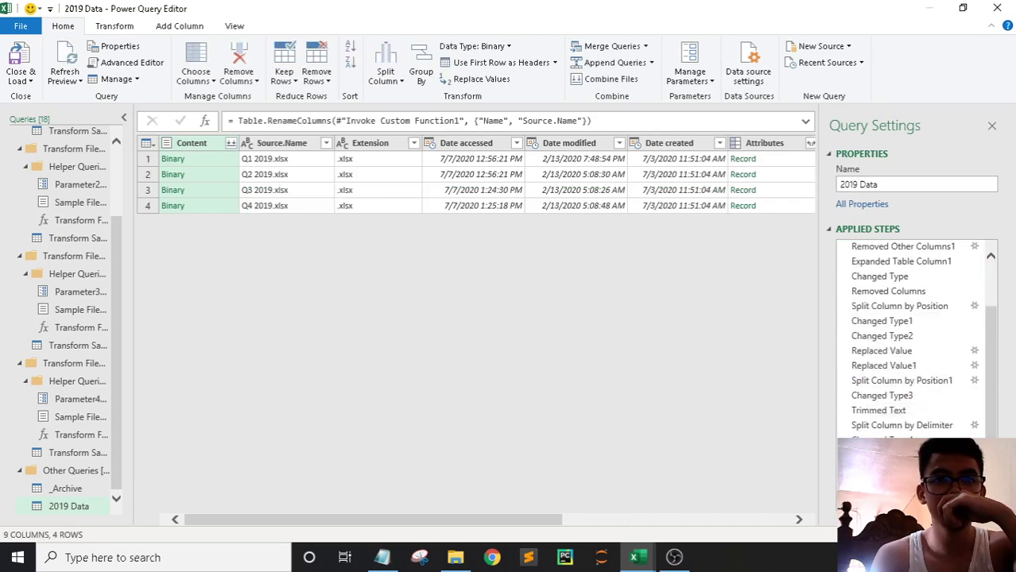
{"action": "left_click", "coordinate": [827, 487]}
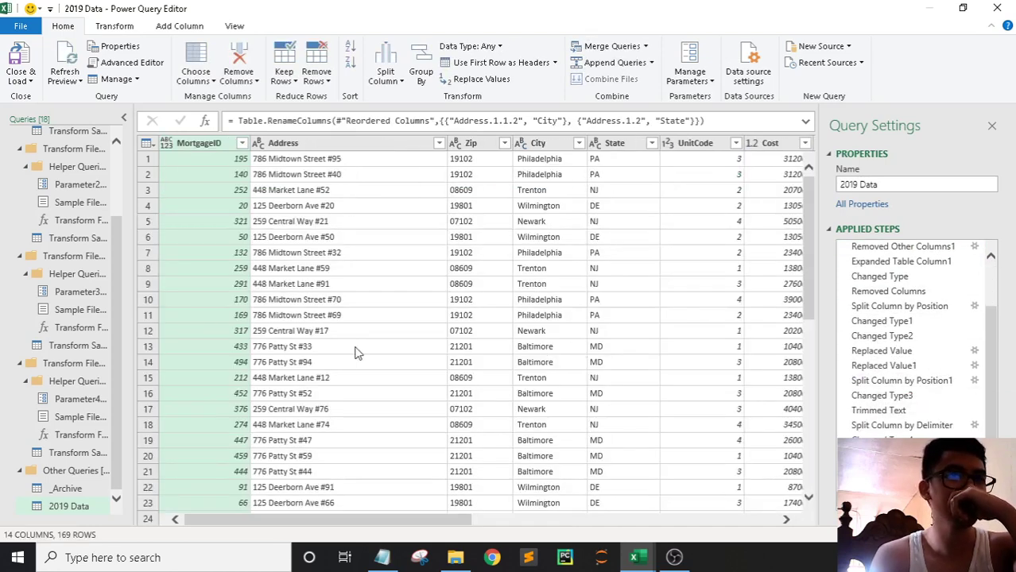
{"action": "scroll", "coordinate": [882, 349], "scroll_direction": "up", "scroll_amount": 3}
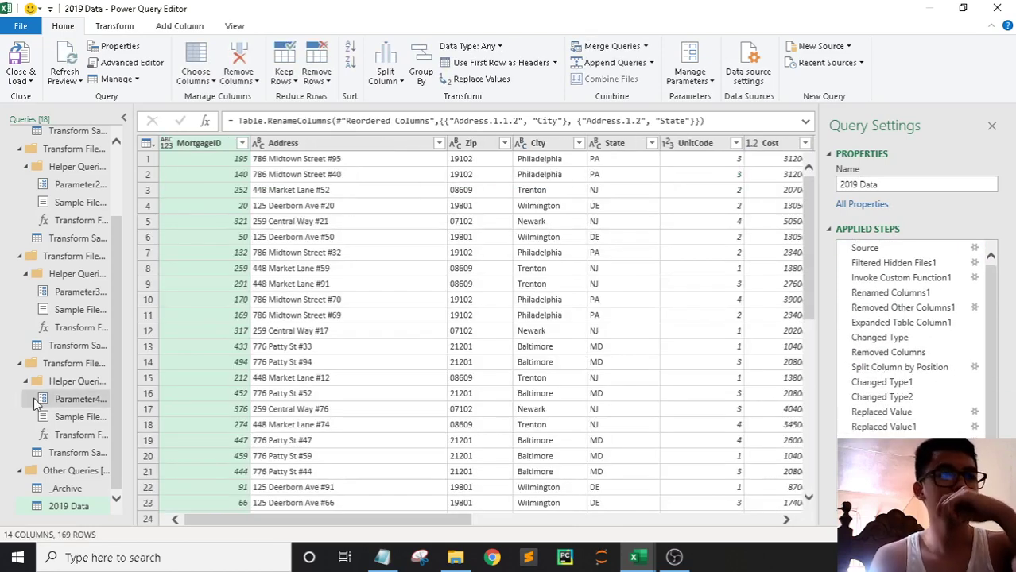
{"action": "left_click", "coordinate": [64, 509]}
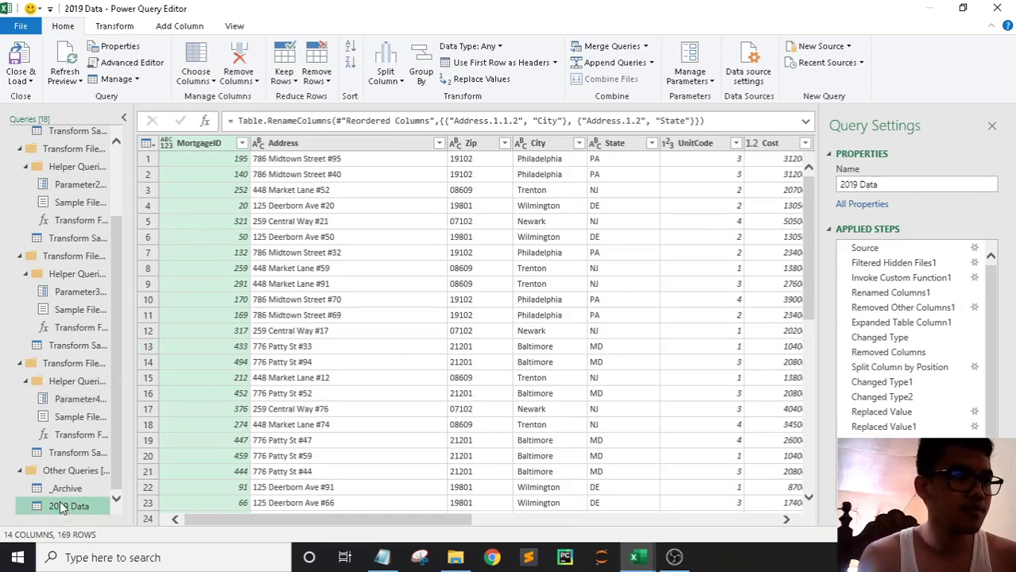
{"action": "left_click", "coordinate": [61, 491]}
{"action": "left_click", "coordinate": [65, 507]}
Step: Duplicate the 2019 Data query from the Queries pane and name the copy 2020 Data
{"action": "right_click", "coordinate": [68, 510]}
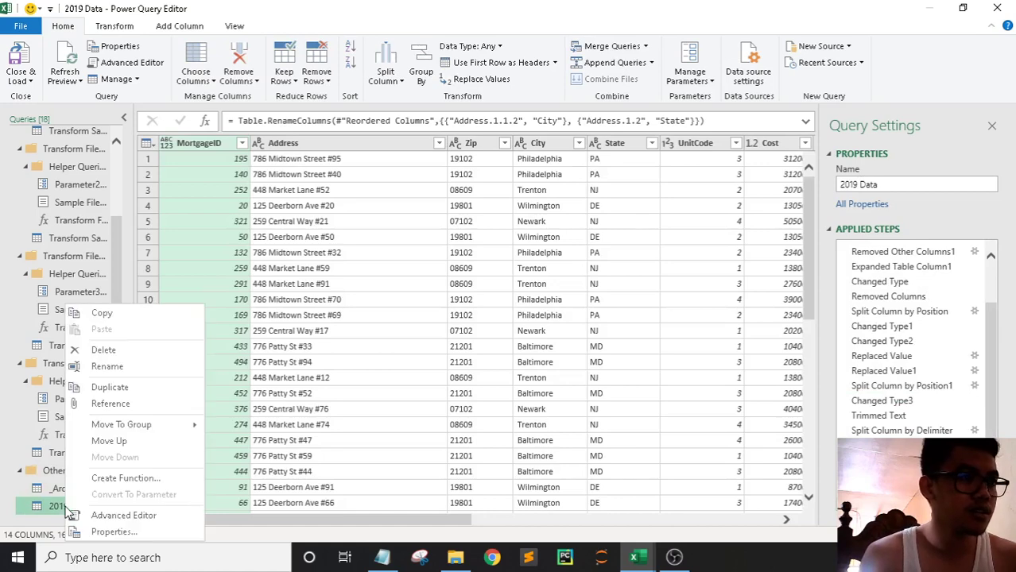
{"action": "left_click", "coordinate": [110, 387]}
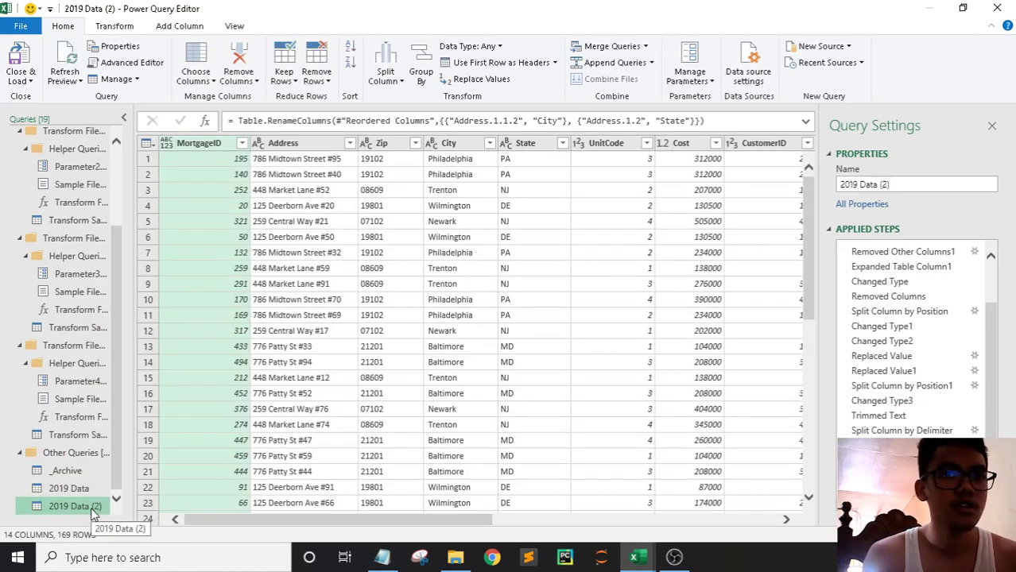
{"action": "double_click", "coordinate": [89, 509]}
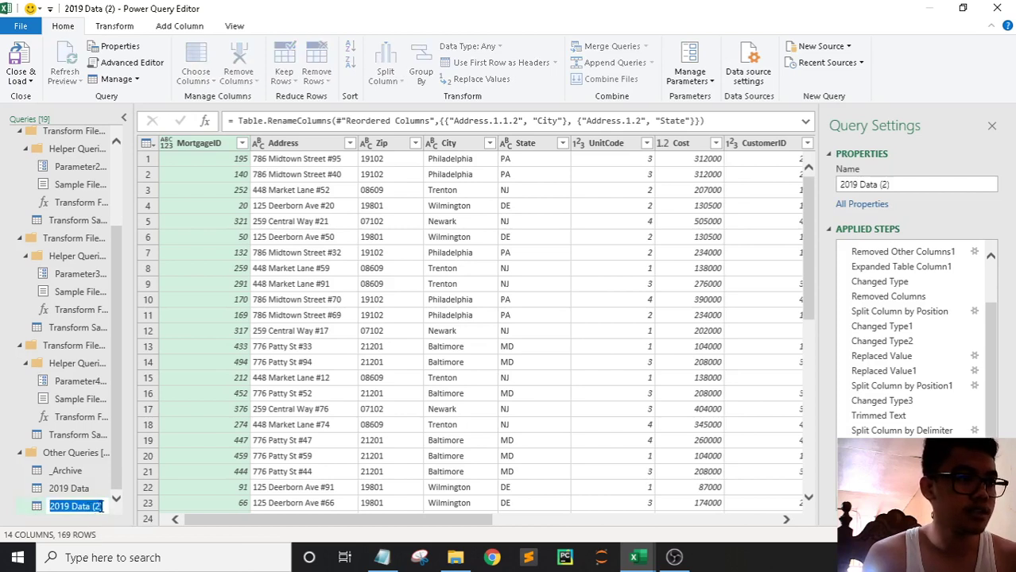
{"action": "type", "text": "20202"}
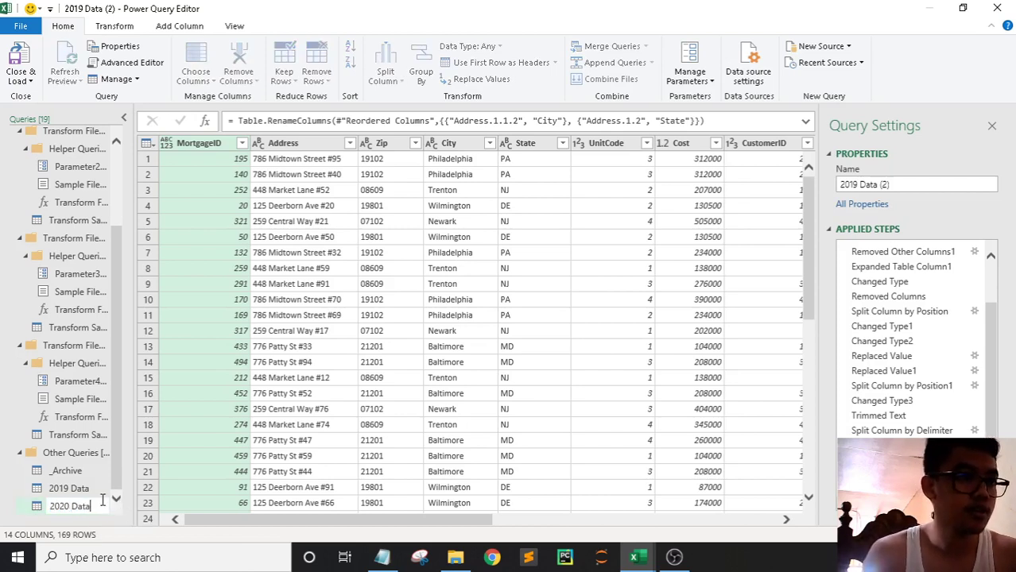
{"action": "key", "text": "Return"}
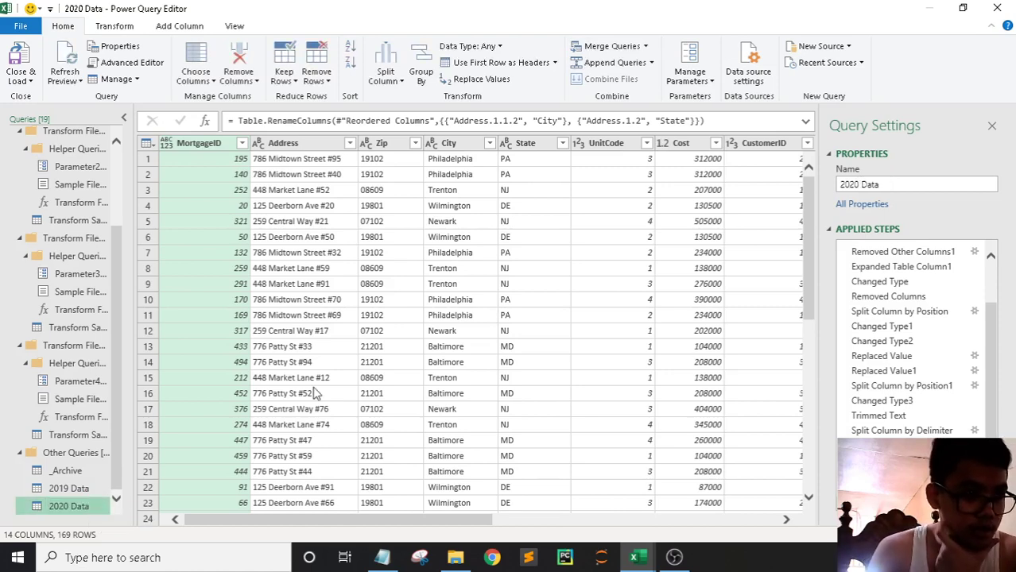
{"action": "scroll", "coordinate": [628, 333], "scroll_direction": "down", "scroll_amount": 9}
{"action": "scroll", "coordinate": [607, 354], "scroll_direction": "down", "scroll_amount": 5}
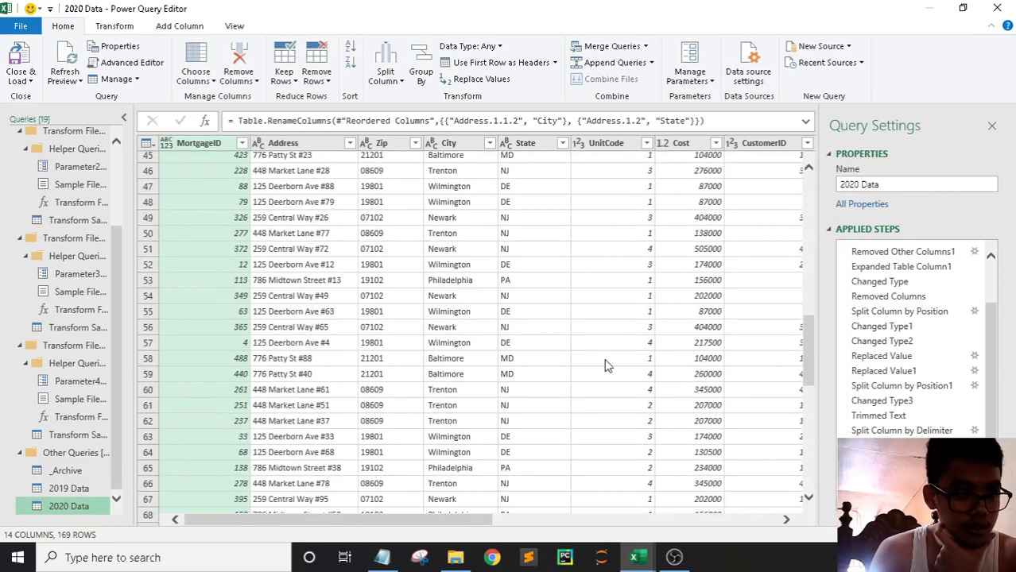
{"action": "scroll", "coordinate": [604, 362], "scroll_direction": "down", "scroll_amount": 2}
{"action": "scroll", "coordinate": [602, 362], "scroll_direction": "down", "scroll_amount": 3}
{"action": "scroll", "coordinate": [601, 362], "scroll_direction": "up", "scroll_amount": 12}
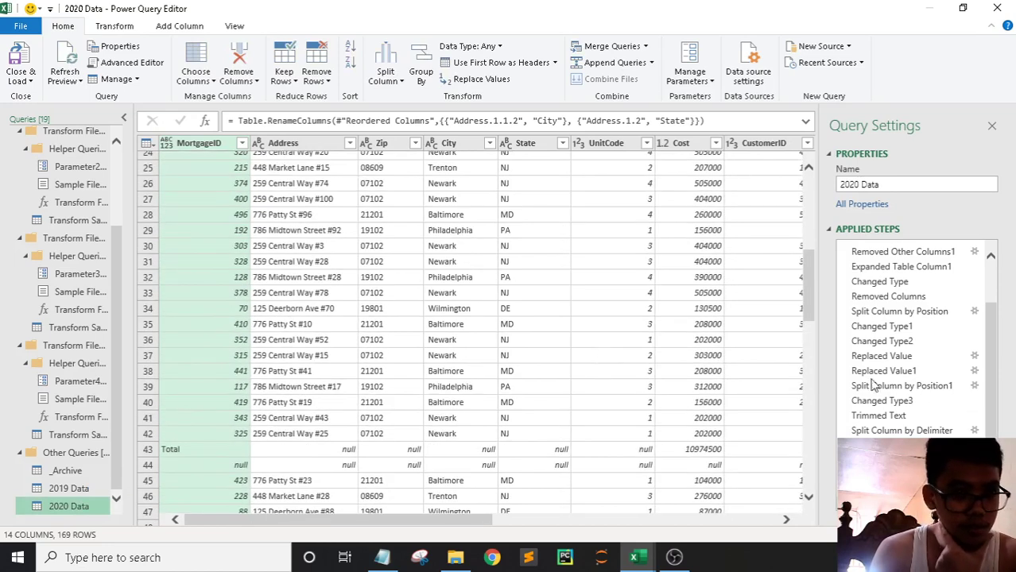
{"action": "scroll", "coordinate": [872, 384], "scroll_direction": "down", "scroll_amount": 1}
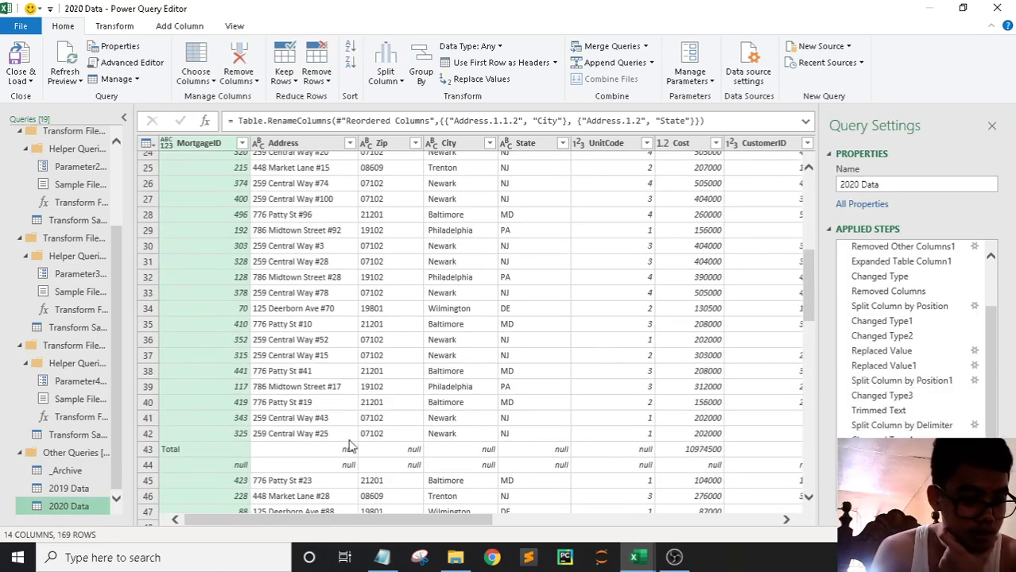
Step: Delete the duplicate 2020 Data query and confirm the deletion
{"action": "left_click", "coordinate": [68, 488]}
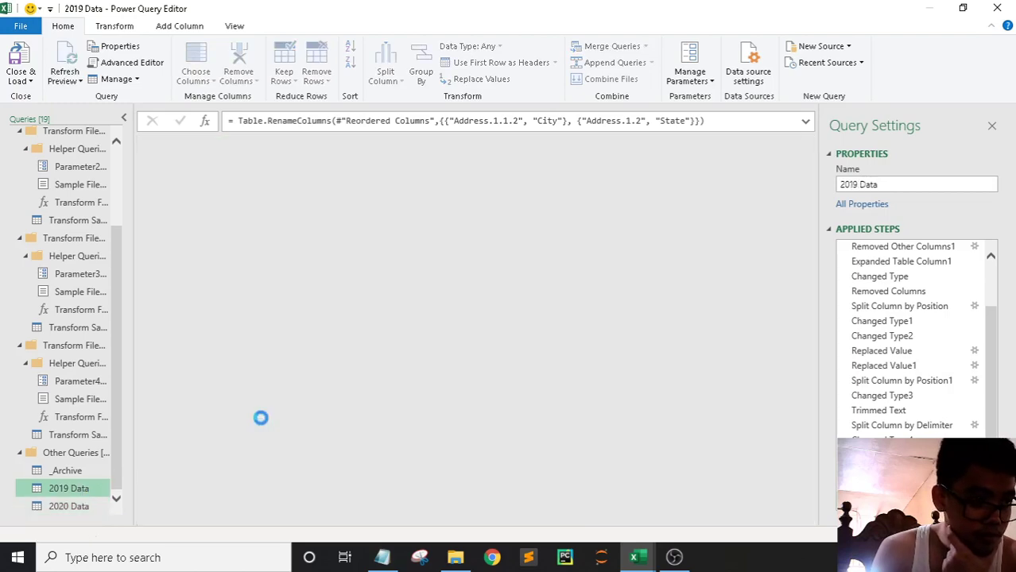
{"action": "scroll", "coordinate": [350, 415], "scroll_direction": "down", "scroll_amount": 9}
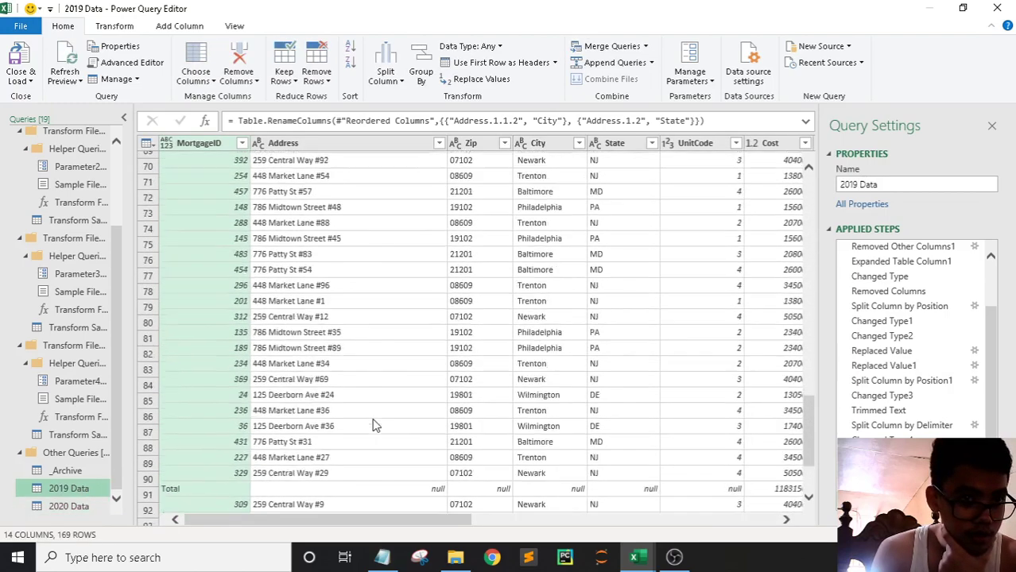
{"action": "scroll", "coordinate": [373, 425], "scroll_direction": "down", "scroll_amount": 20}
{"action": "left_click", "coordinate": [68, 502]}
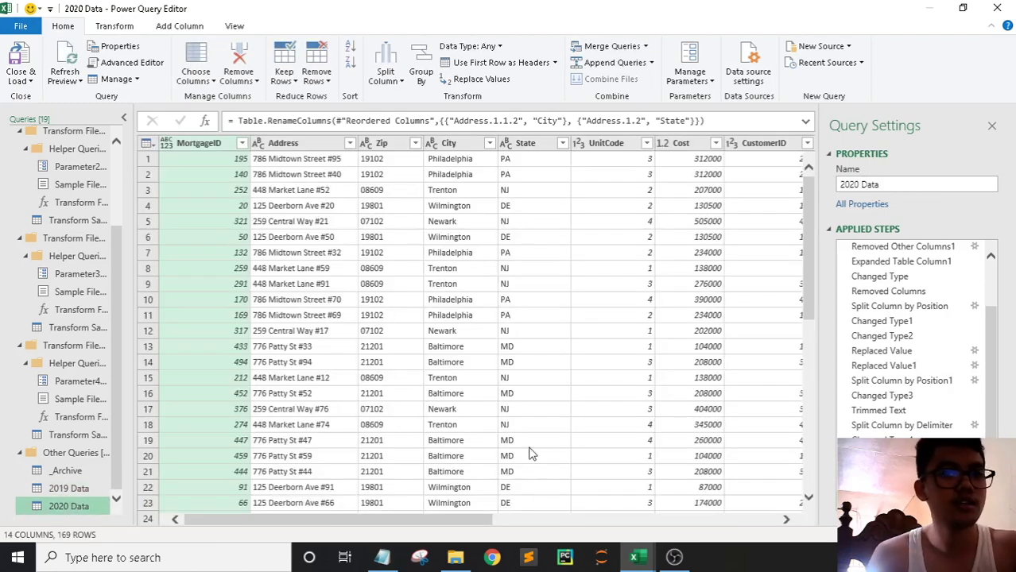
{"action": "key", "text": "Delete"}
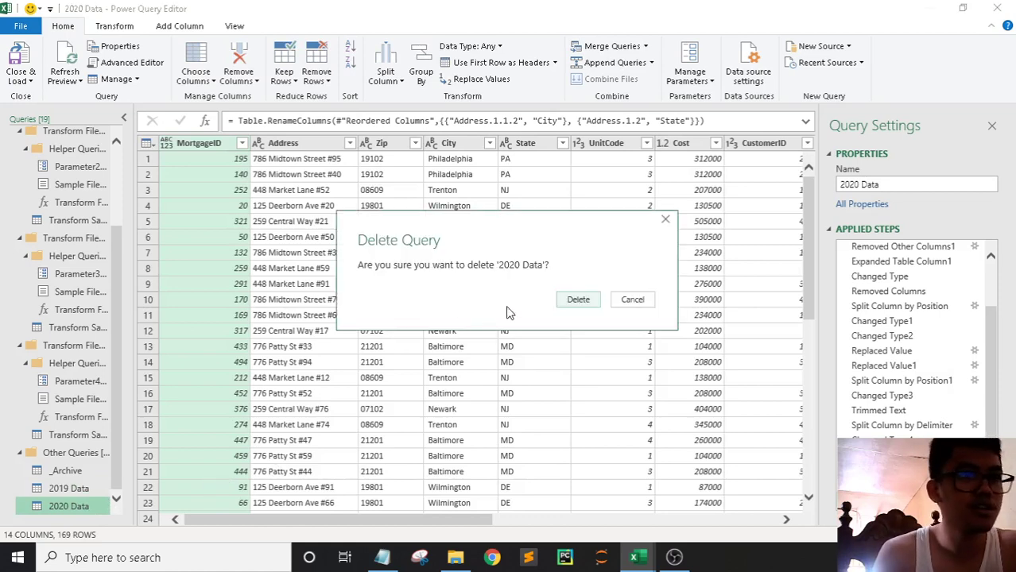
{"action": "left_click", "coordinate": [587, 301]}
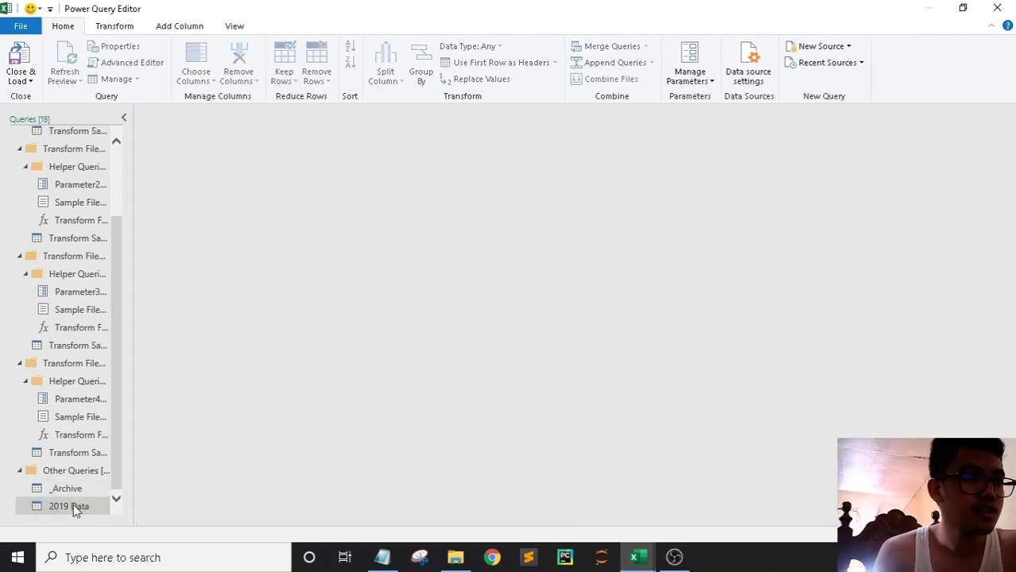
{"action": "left_click", "coordinate": [73, 504]}
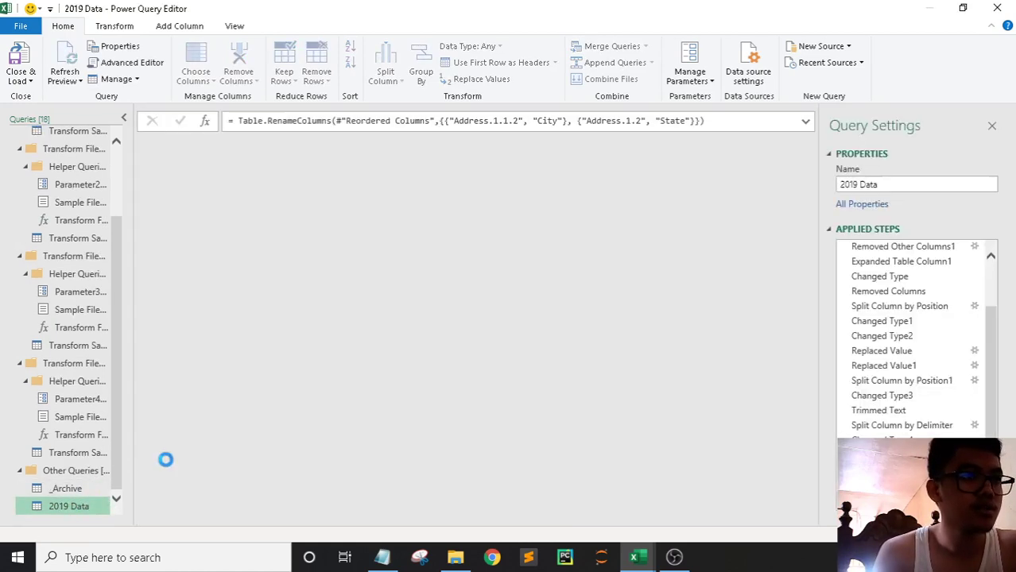
Step: Scroll through the 2019 Data rows to review them
{"action": "scroll", "coordinate": [294, 384], "scroll_direction": "down", "scroll_amount": 8}
{"action": "scroll", "coordinate": [294, 384], "scroll_direction": "down", "scroll_amount": 5}
{"action": "scroll", "coordinate": [342, 374], "scroll_direction": "down", "scroll_amount": 4}
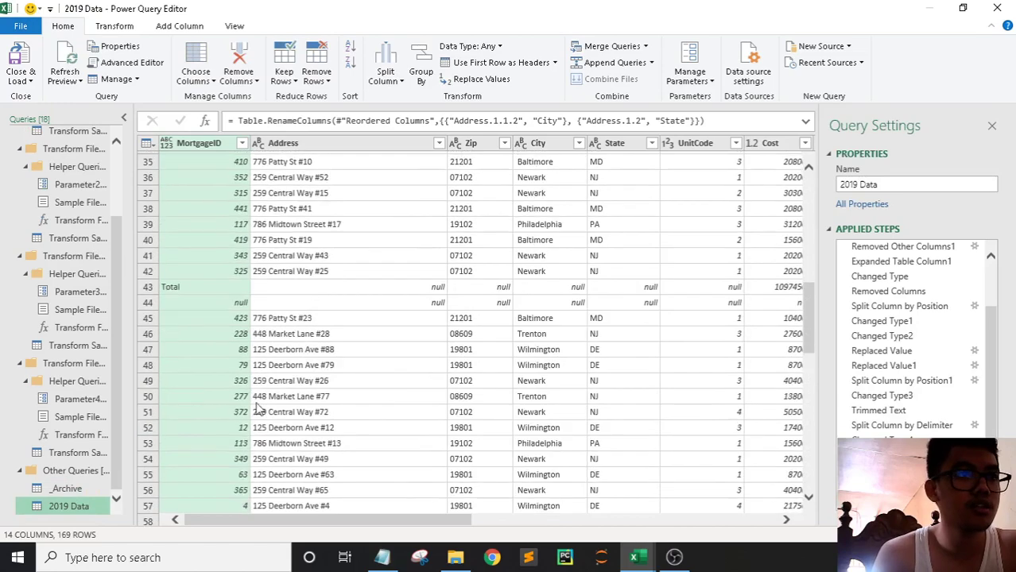
{"action": "scroll", "coordinate": [442, 345], "scroll_direction": "down", "scroll_amount": 4}
{"action": "scroll", "coordinate": [477, 358], "scroll_direction": "down", "scroll_amount": 4}
{"action": "scroll", "coordinate": [477, 357], "scroll_direction": "down", "scroll_amount": 5}
{"action": "scroll", "coordinate": [683, 394], "scroll_direction": "down", "scroll_amount": 9}
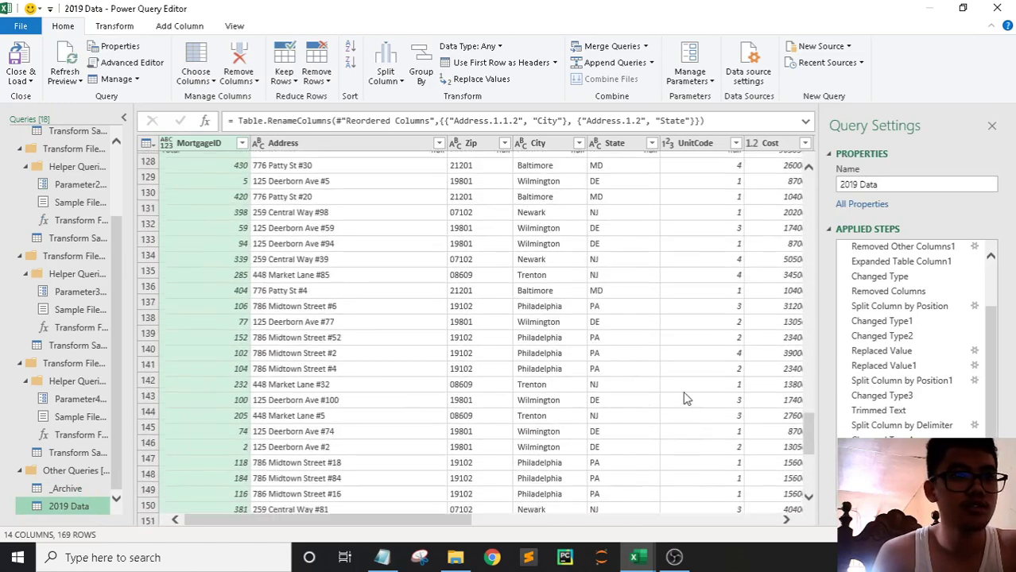
{"action": "mouse_move", "coordinate": [811, 452]}
{"action": "left_mouse_down"}
{"action": "mouse_move", "coordinate": [811, 491]}
{"action": "mouse_move", "coordinate": [810, 183]}
{"action": "left_mouse_up"}
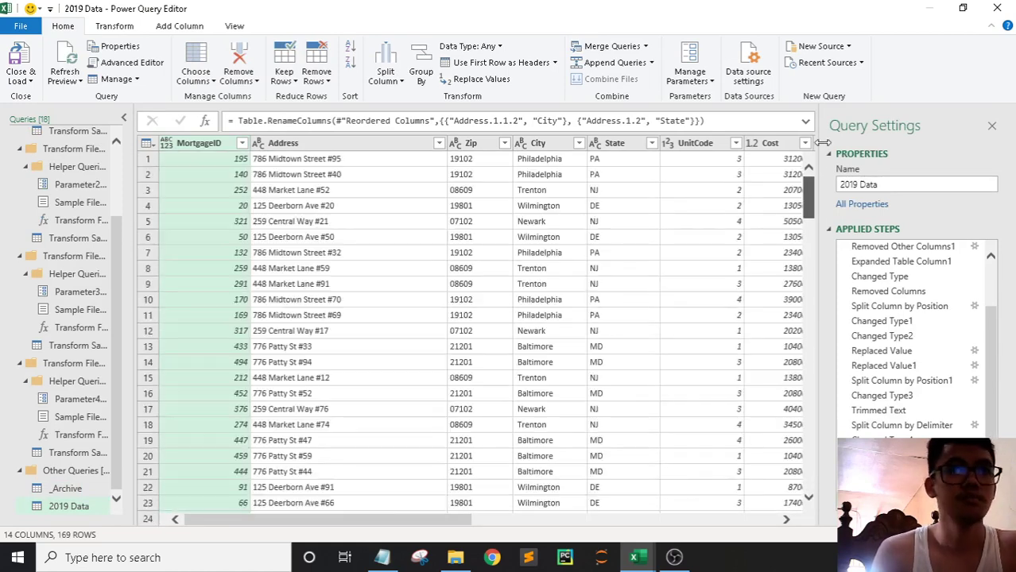
Step: Filter MortgageID to drop empty values and rows that equal 'Total'
{"action": "left_click", "coordinate": [242, 143]}
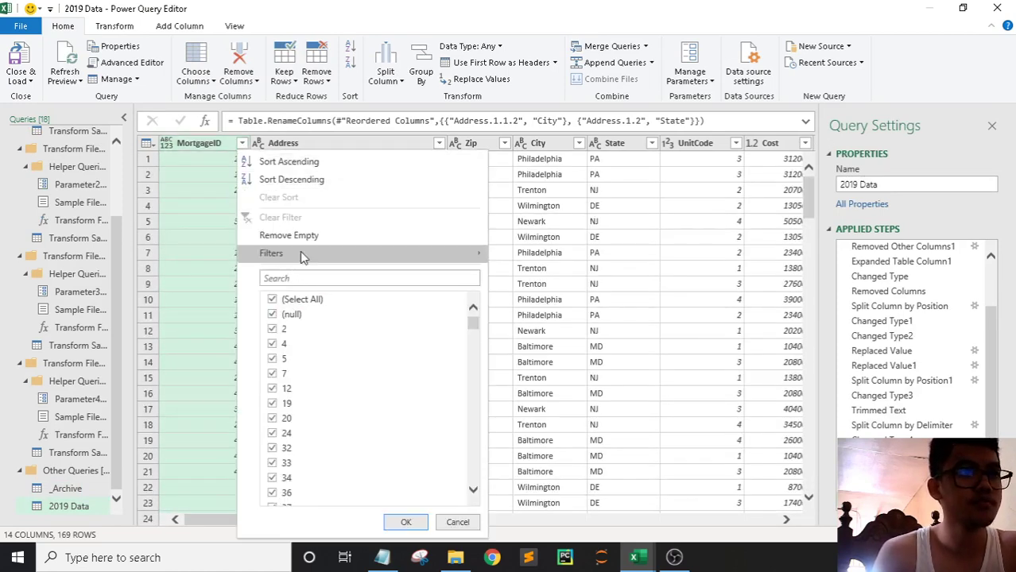
{"action": "left_click", "coordinate": [282, 238]}
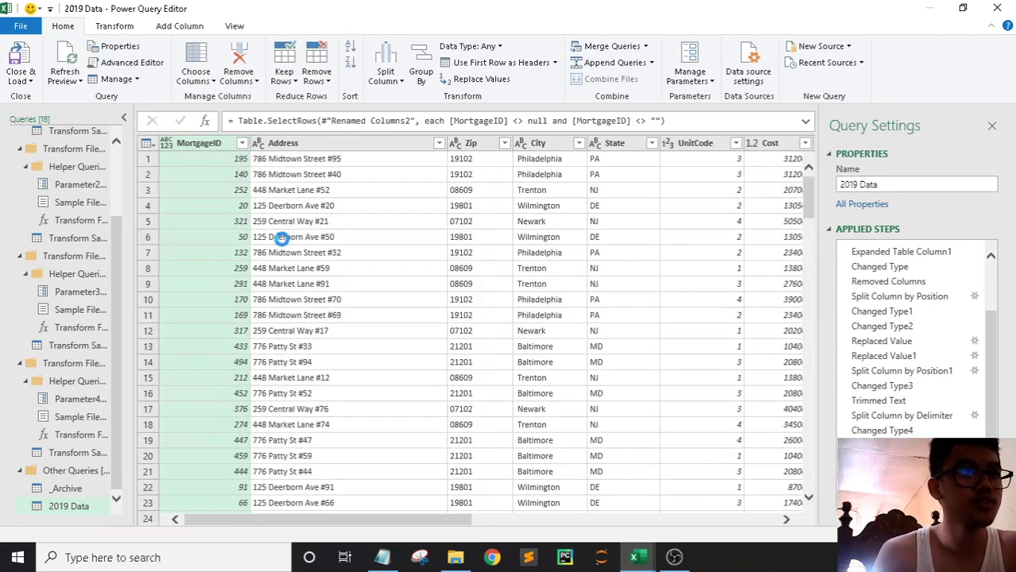
{"action": "left_click", "coordinate": [241, 144]}
{"action": "mouse_move", "coordinate": [272, 247]}
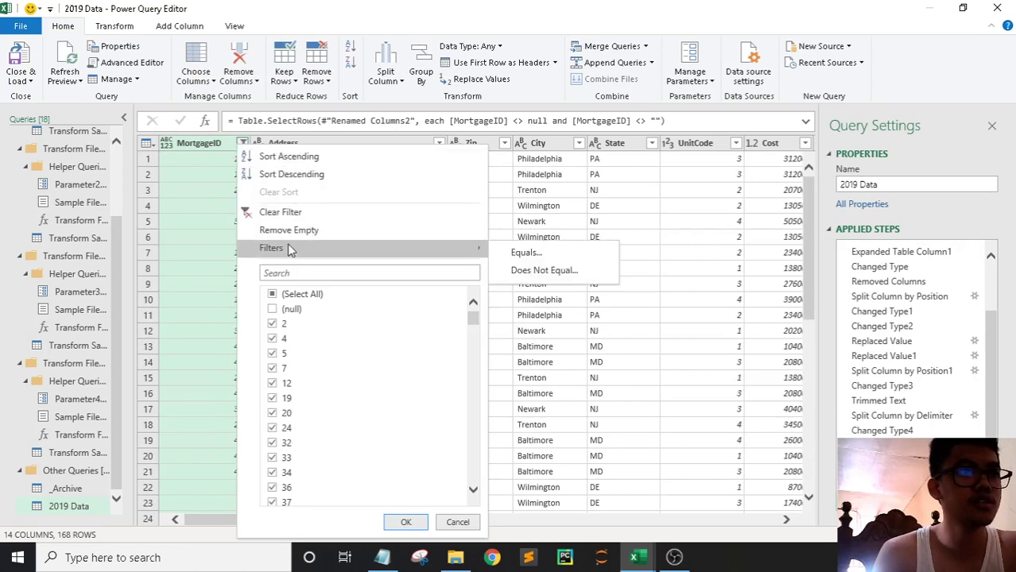
{"action": "left_click", "coordinate": [540, 272]}
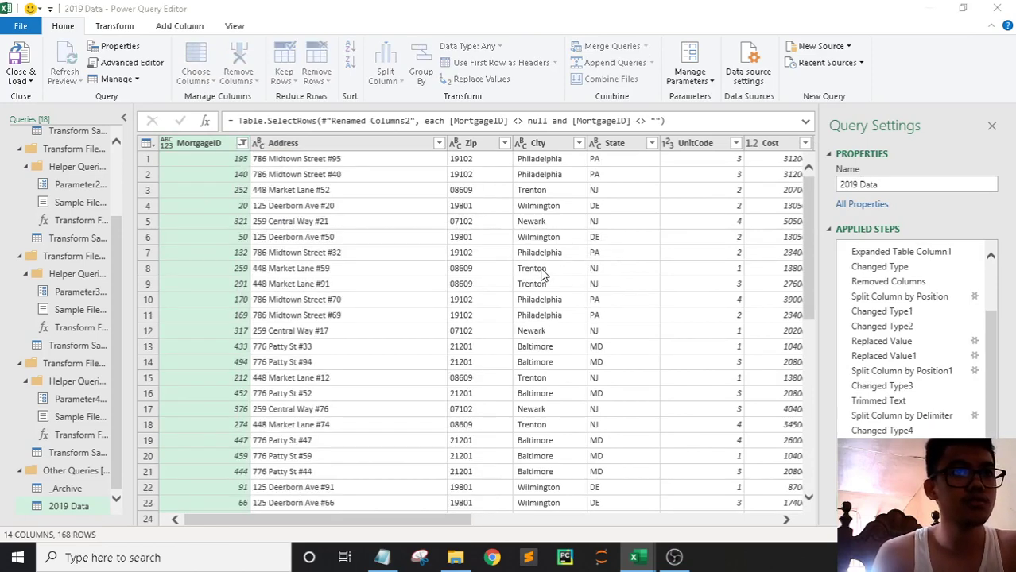
{"action": "left_click", "coordinate": [455, 273]}
{"action": "type", "text": "T"}
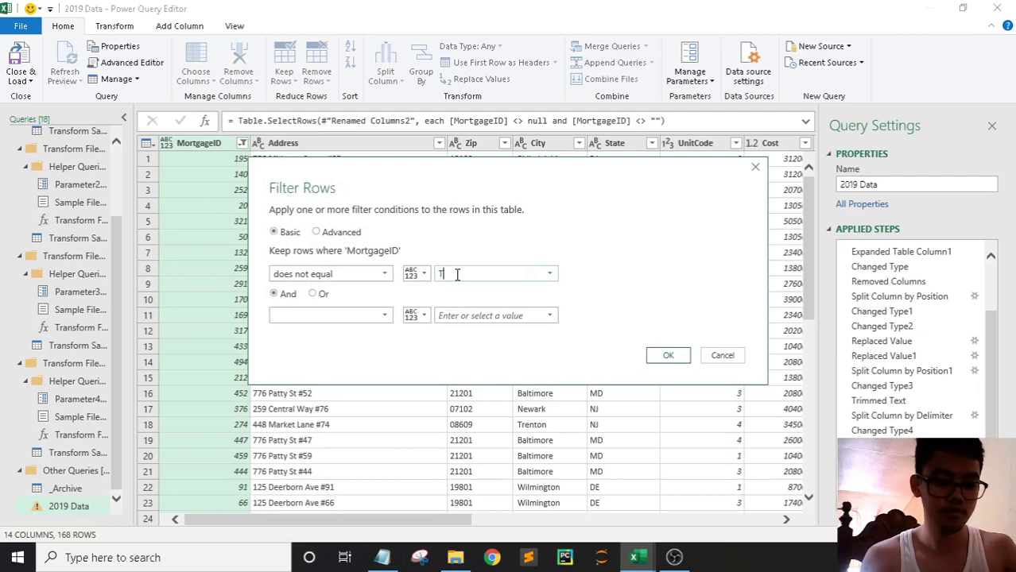
{"action": "type", "text": "otal"}
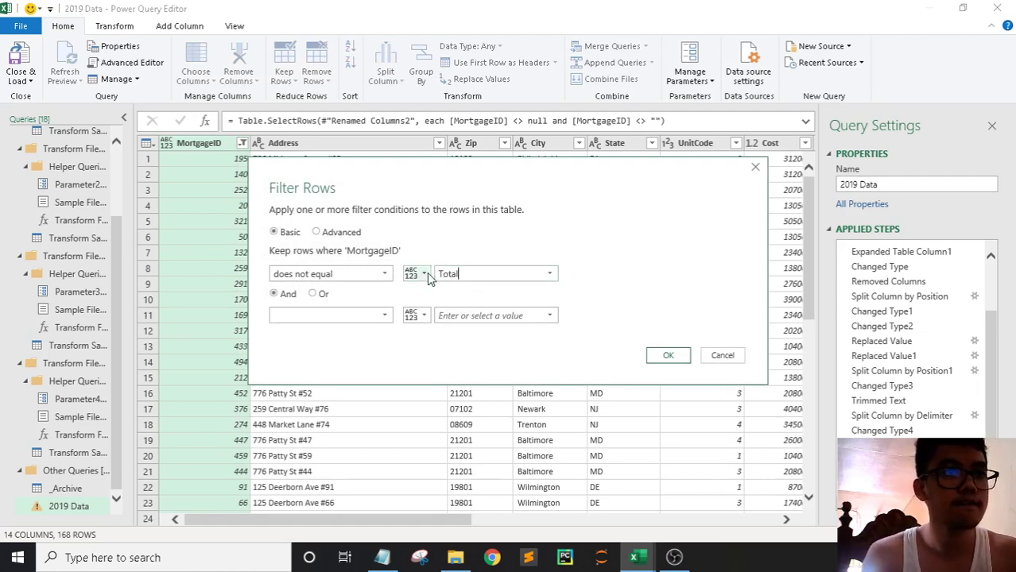
{"action": "left_click", "coordinate": [672, 355]}
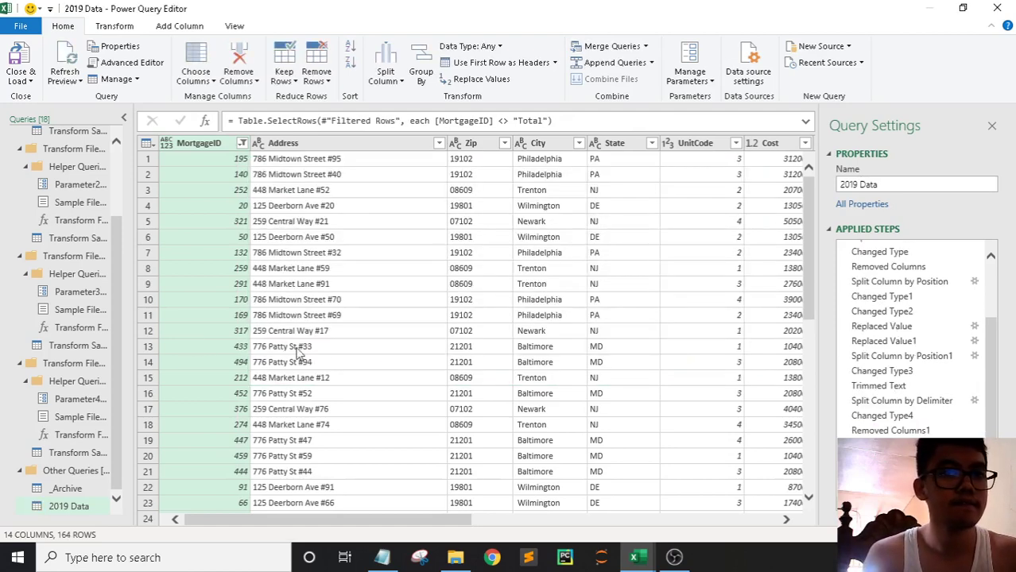
Step: Scroll through the remaining 164 rows of 2019 Data to check the filter
{"action": "scroll", "coordinate": [199, 316], "scroll_direction": "down", "scroll_amount": 2}
{"action": "scroll", "coordinate": [199, 310], "scroll_direction": "down", "scroll_amount": 10}
{"action": "scroll", "coordinate": [202, 309], "scroll_direction": "down", "scroll_amount": 10}
{"action": "scroll", "coordinate": [205, 310], "scroll_direction": "down", "scroll_amount": 8}
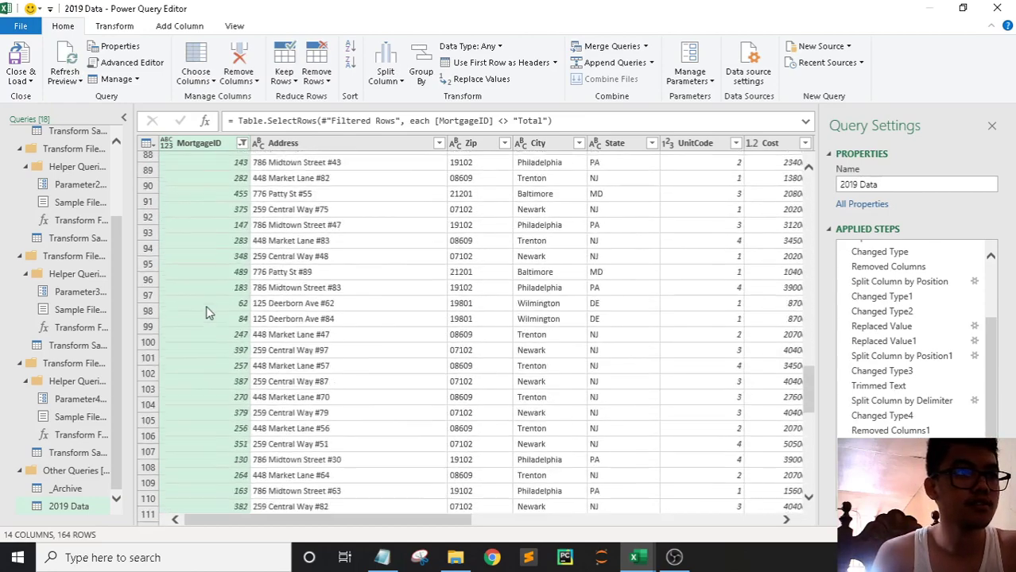
{"action": "scroll", "coordinate": [209, 311], "scroll_direction": "down", "scroll_amount": 10}
{"action": "scroll", "coordinate": [220, 316], "scroll_direction": "down", "scroll_amount": 5}
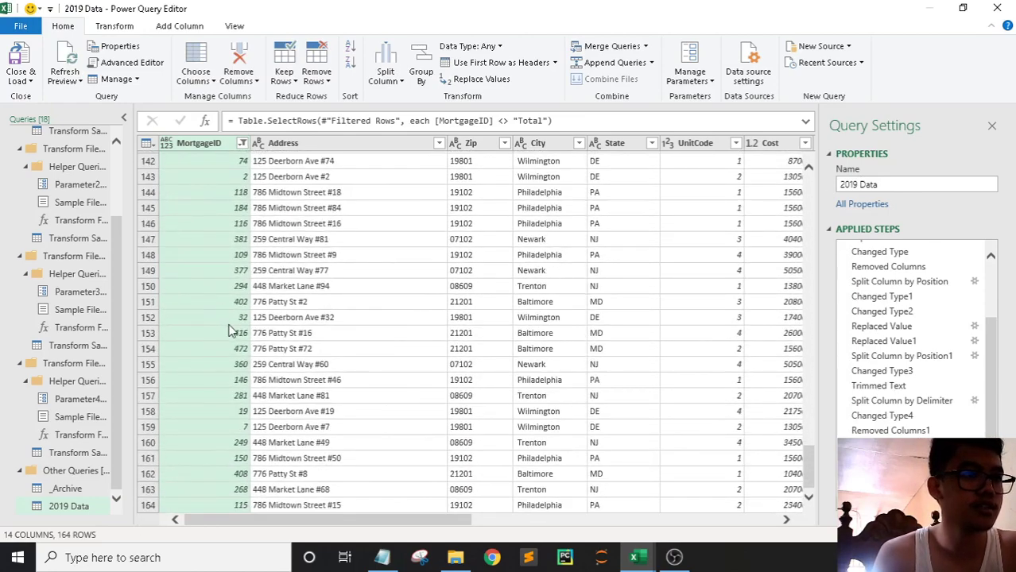
{"action": "scroll", "coordinate": [231, 330], "scroll_direction": "up", "scroll_amount": 15}
{"action": "scroll", "coordinate": [234, 335], "scroll_direction": "up", "scroll_amount": 14}
{"action": "scroll", "coordinate": [234, 336], "scroll_direction": "up", "scroll_amount": 16}
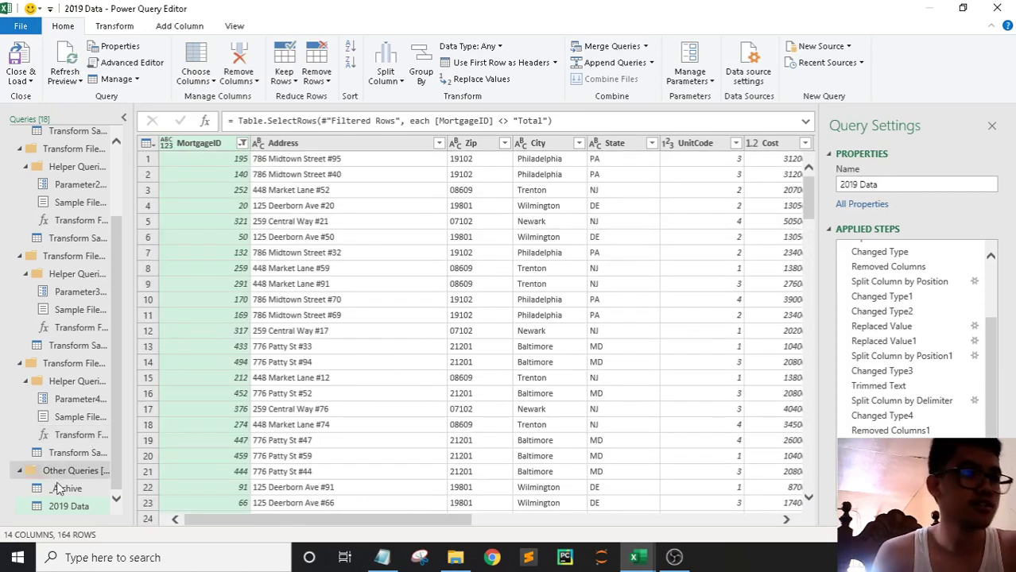
Step: Duplicate the 2019 Data query and rename the copy to 2020 Data
{"action": "right_click", "coordinate": [74, 507]}
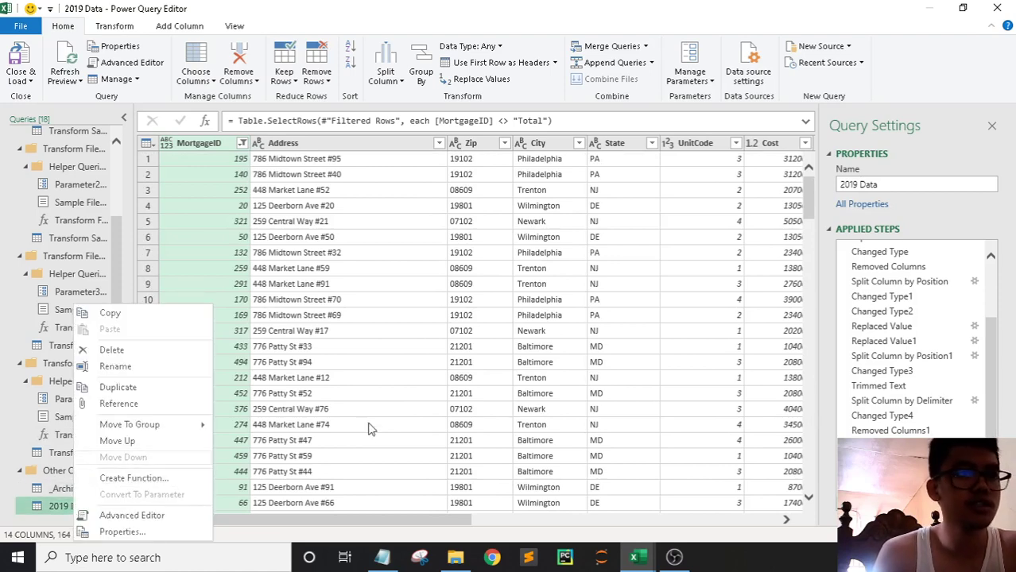
{"action": "left_click", "coordinate": [427, 472]}
{"action": "mouse_move", "coordinate": [382, 431]}
{"action": "left_mouse_down"}
{"action": "mouse_move", "coordinate": [606, 419]}
{"action": "mouse_move", "coordinate": [82, 457]}
{"action": "left_mouse_up"}
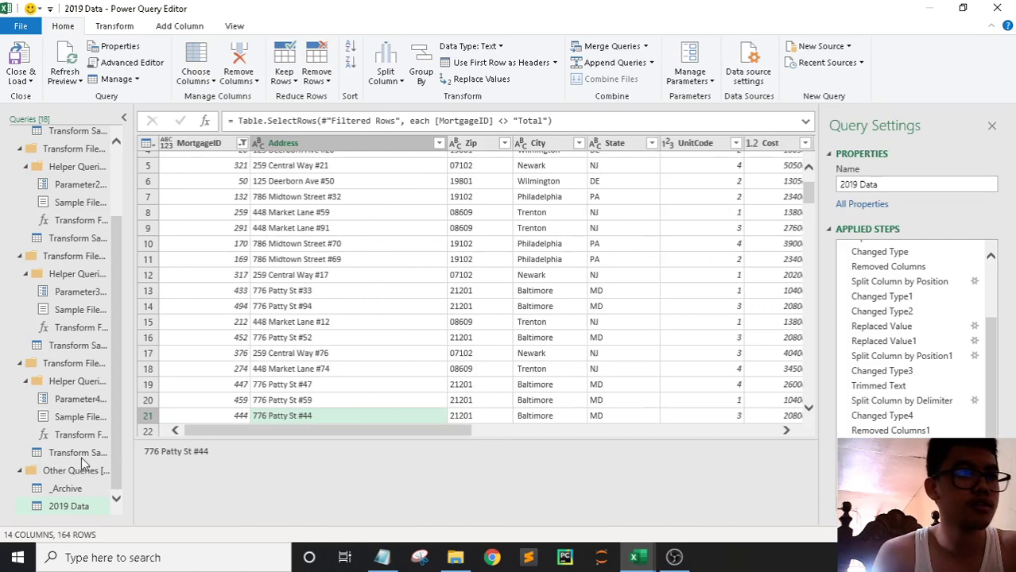
{"action": "right_click", "coordinate": [65, 507]}
{"action": "left_click", "coordinate": [119, 391]}
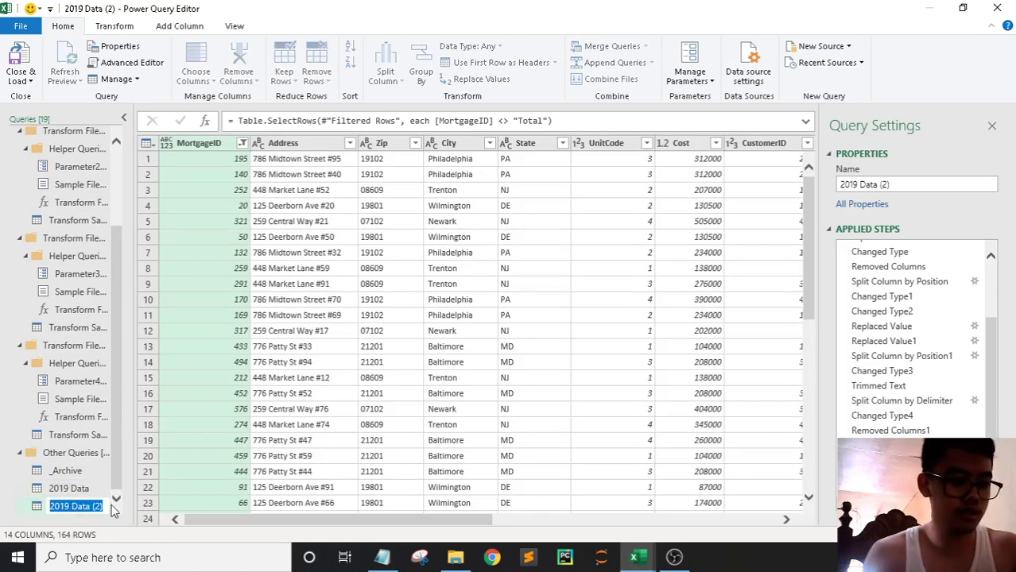
{"action": "key", "text": "F2"}
{"action": "type", "text": "20"}
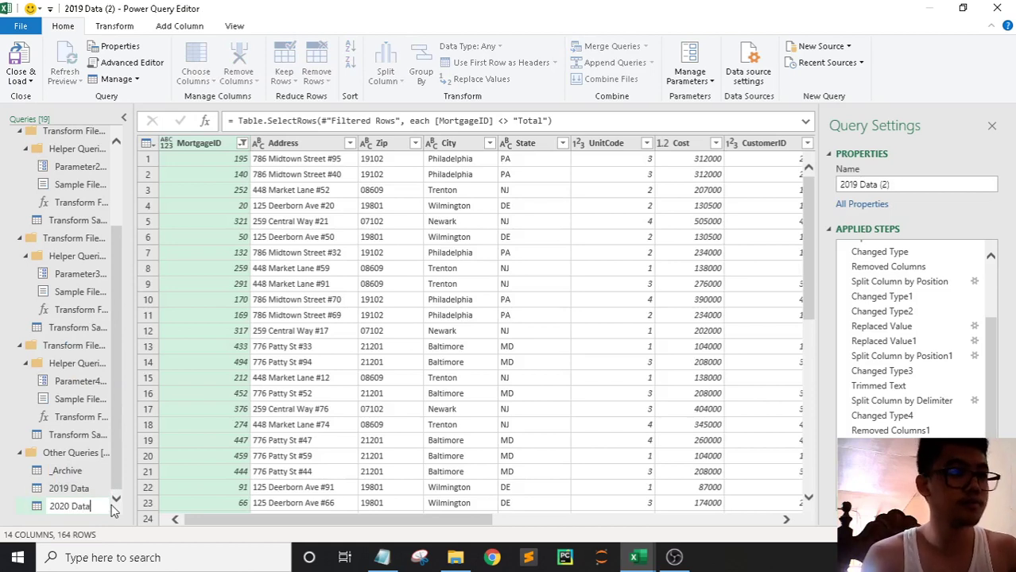
{"action": "key", "text": "Return"}
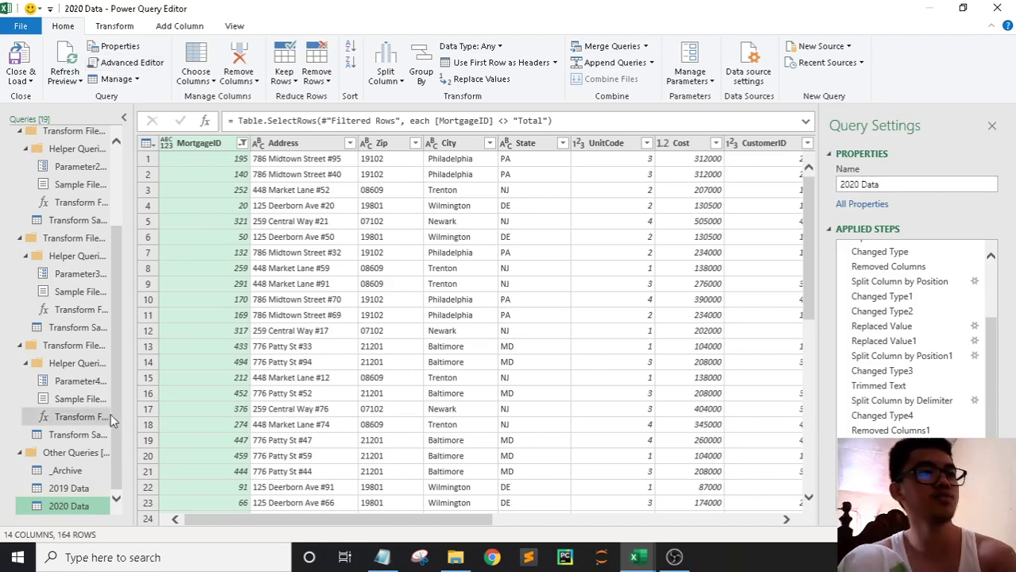
{"action": "left_click", "coordinate": [140, 64]}
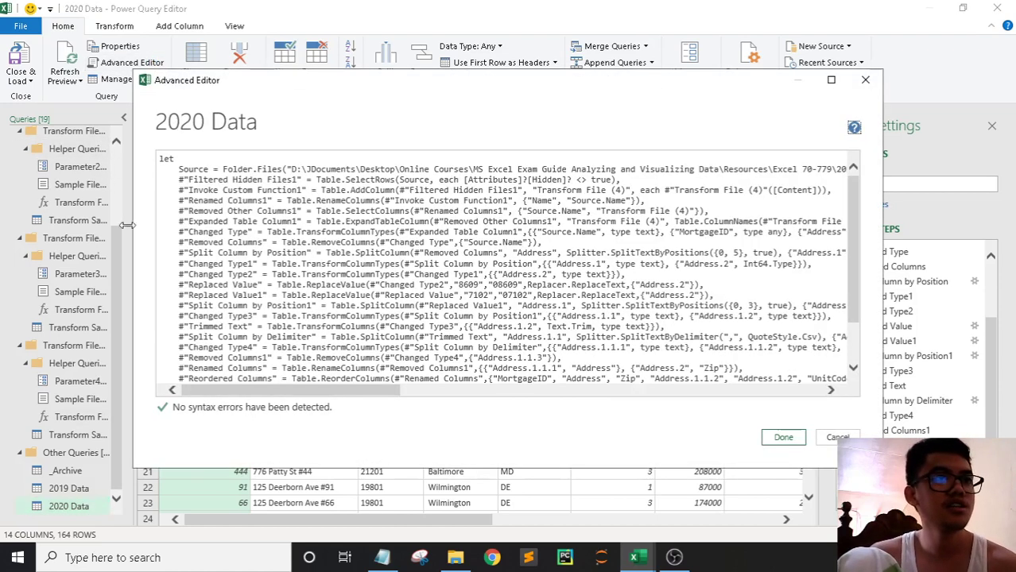
{"action": "scroll", "coordinate": [410, 329], "scroll_direction": "down", "scroll_amount": 2}
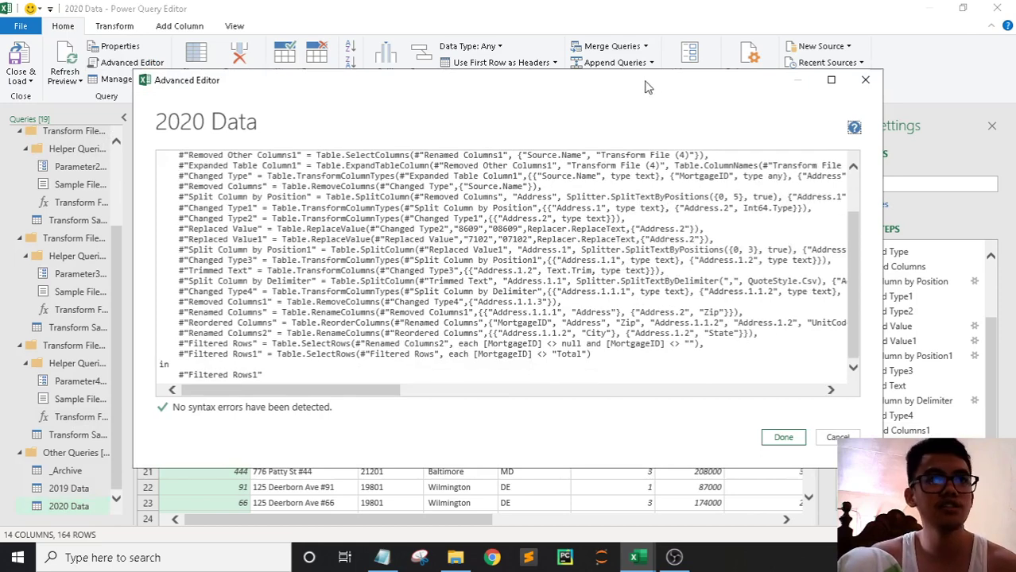
{"action": "left_click_drag", "start_coordinate": [639, 76], "coordinate": [640, 31]}
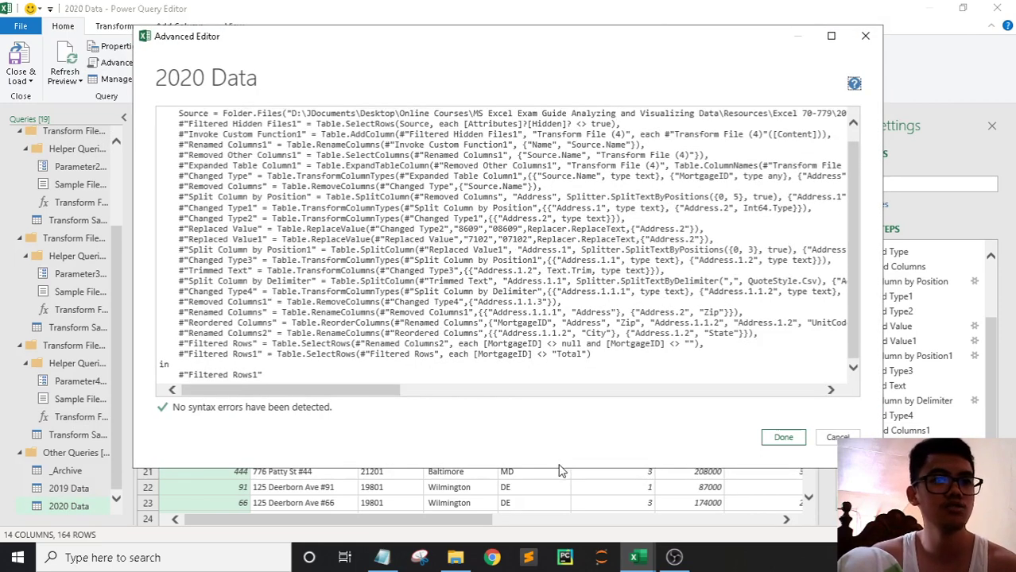
{"action": "left_click_drag", "start_coordinate": [561, 469], "coordinate": [548, 508]}
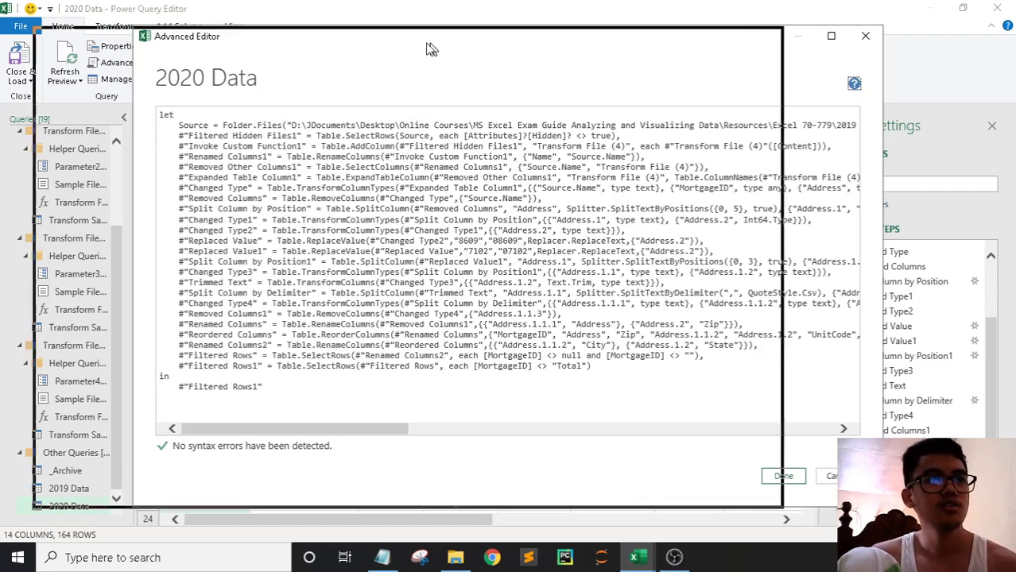
{"action": "left_click_drag", "start_coordinate": [531, 46], "coordinate": [432, 56]}
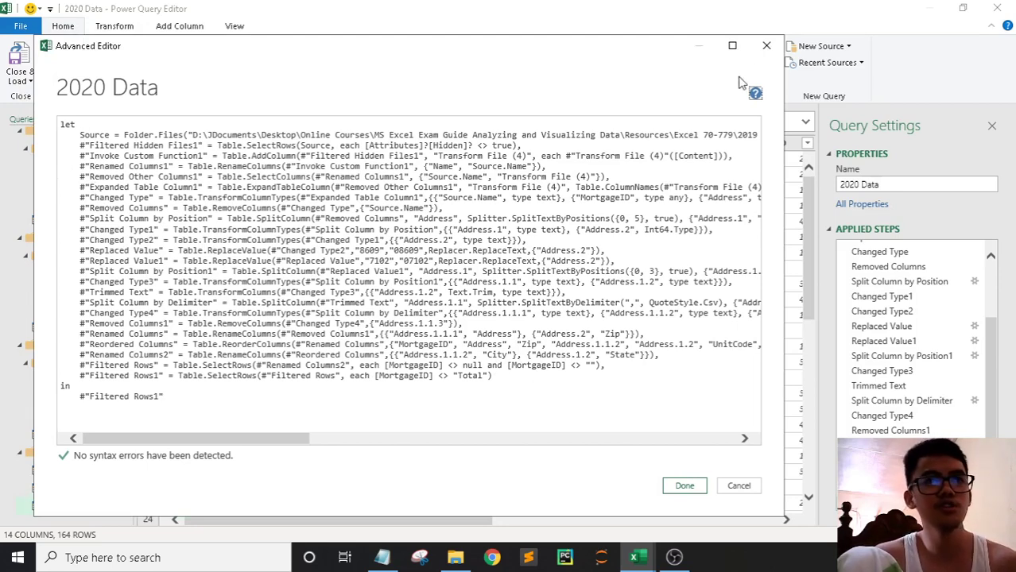
{"action": "left_click", "coordinate": [767, 46]}
{"action": "scroll", "coordinate": [918, 417], "scroll_direction": "up", "scroll_amount": 2}
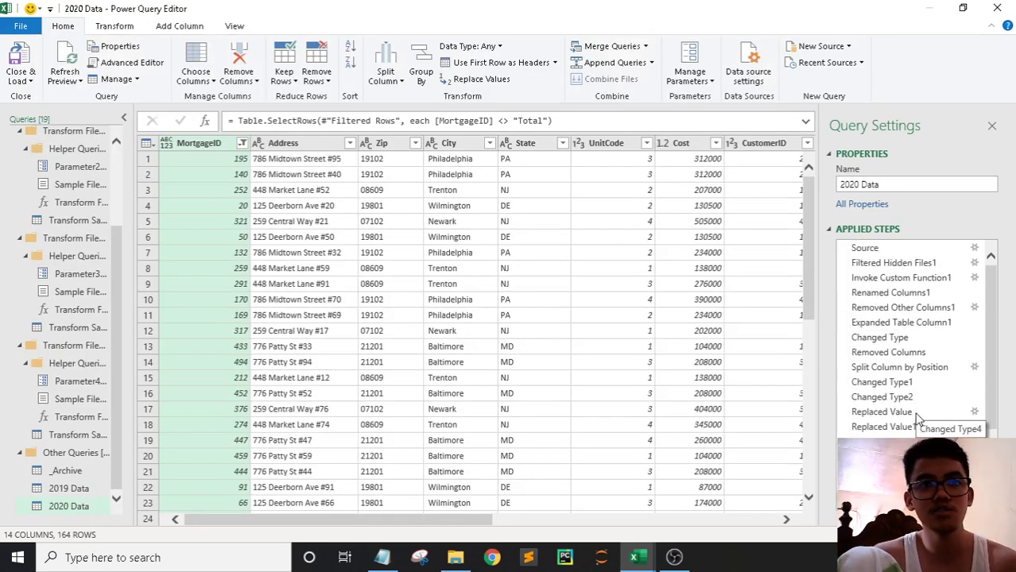
Step: Step back through Changed Type4, Changed Type1 and Changed Type to the Source step
{"action": "scroll", "coordinate": [915, 418], "scroll_direction": "down", "scroll_amount": 2}
{"action": "left_click", "coordinate": [874, 410]}
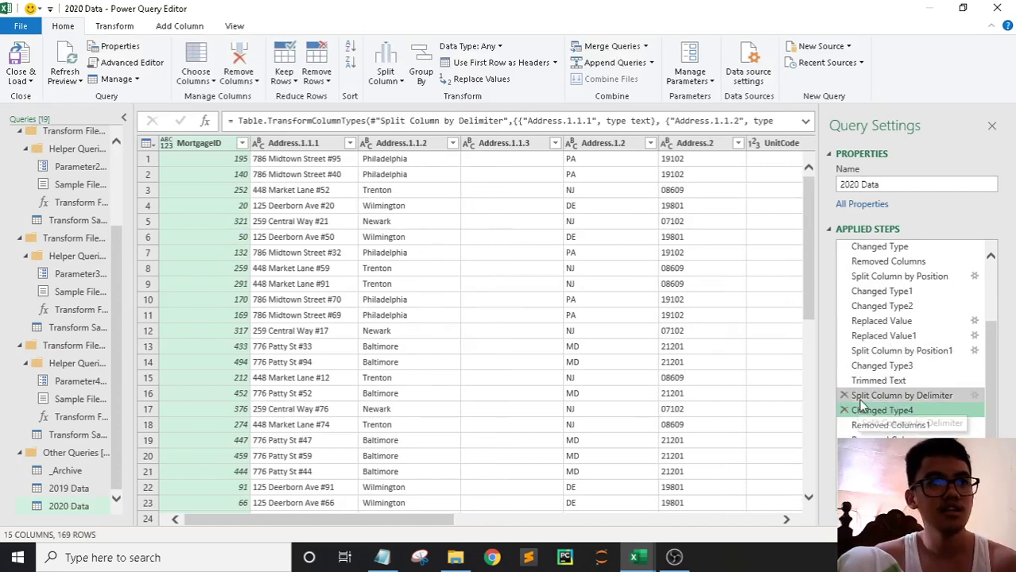
{"action": "scroll", "coordinate": [862, 405], "scroll_direction": "up", "scroll_amount": 2}
{"action": "left_click", "coordinate": [870, 383]}
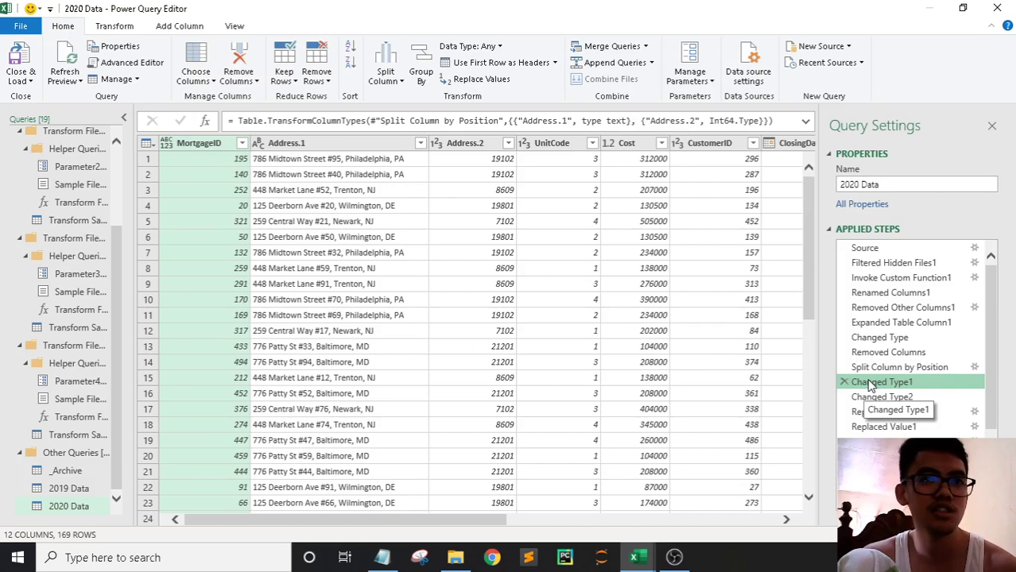
{"action": "left_click", "coordinate": [874, 337]}
{"action": "left_click", "coordinate": [864, 249]}
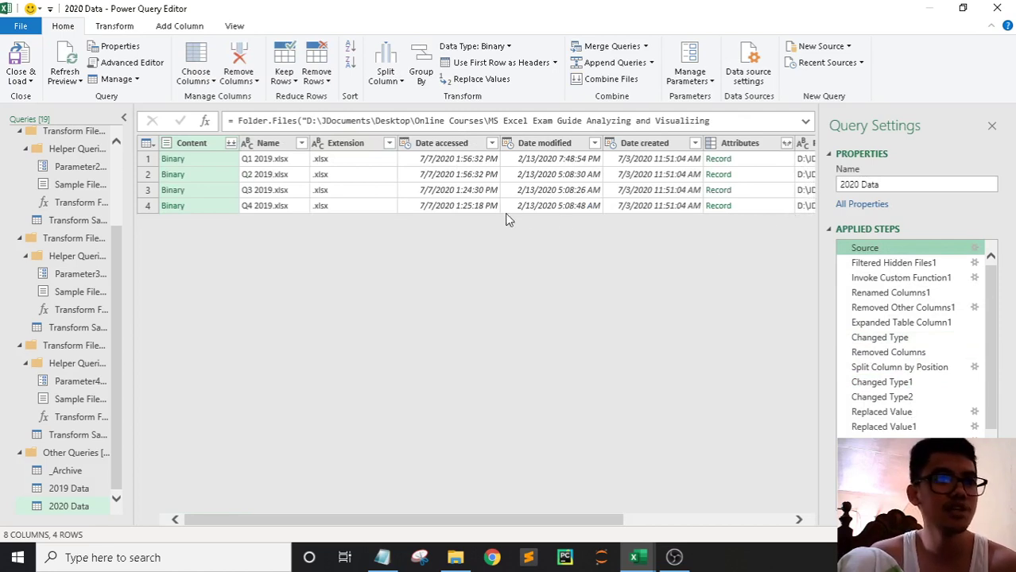
Step: Change the Source folder to Excel 70-779\2020 Data, listing Q1 and Q2 2020.xlsx
{"action": "left_click", "coordinate": [974, 248]}
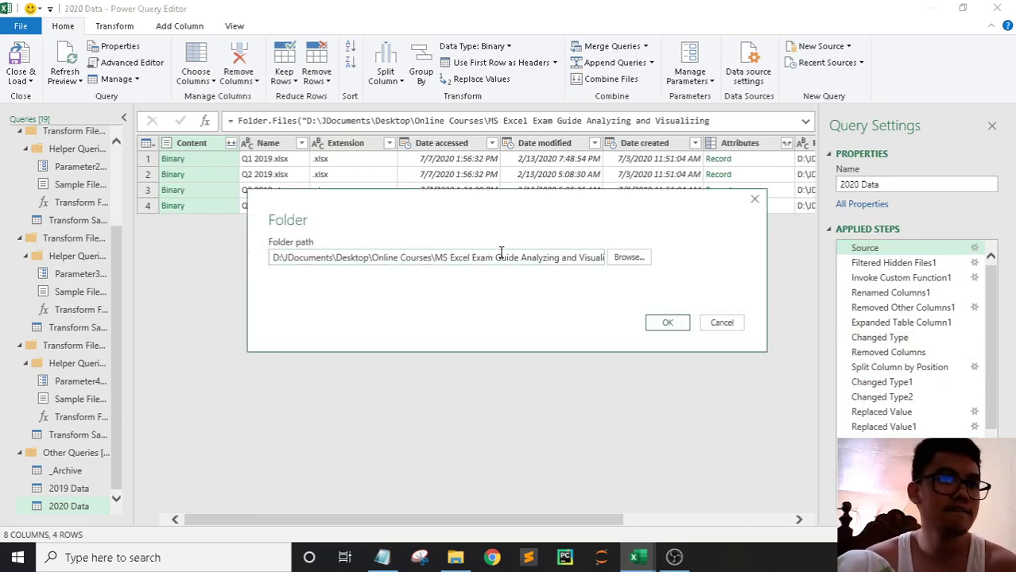
{"action": "key", "text": "End"}
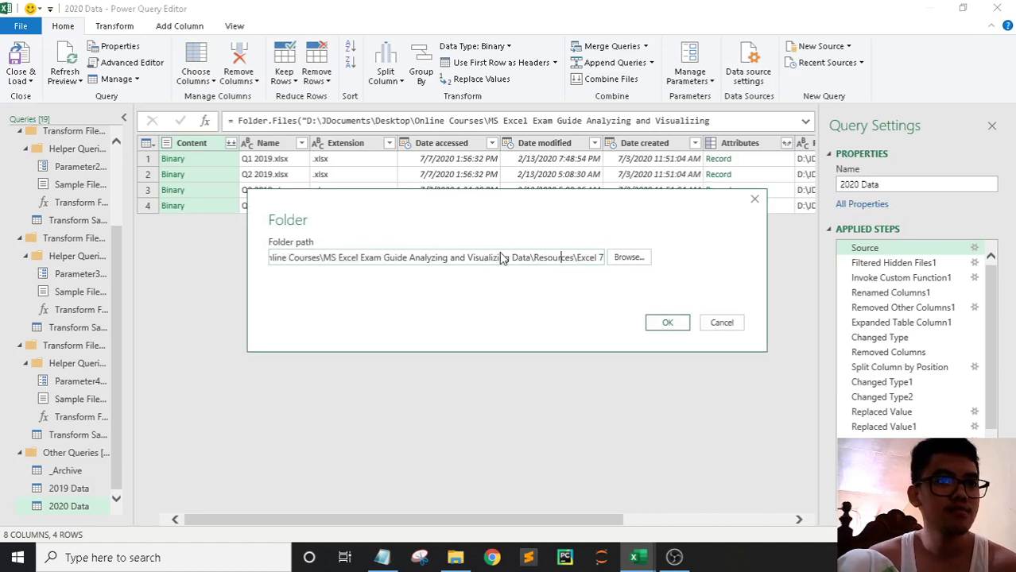
{"action": "left_click", "coordinate": [636, 257]}
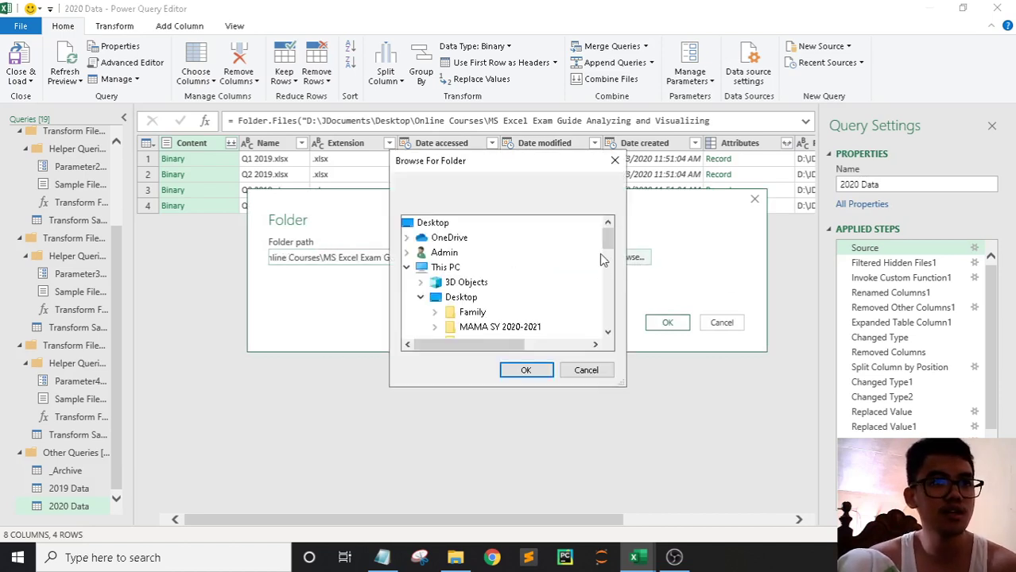
{"action": "left_click_drag", "start_coordinate": [608, 239], "coordinate": [611, 321]}
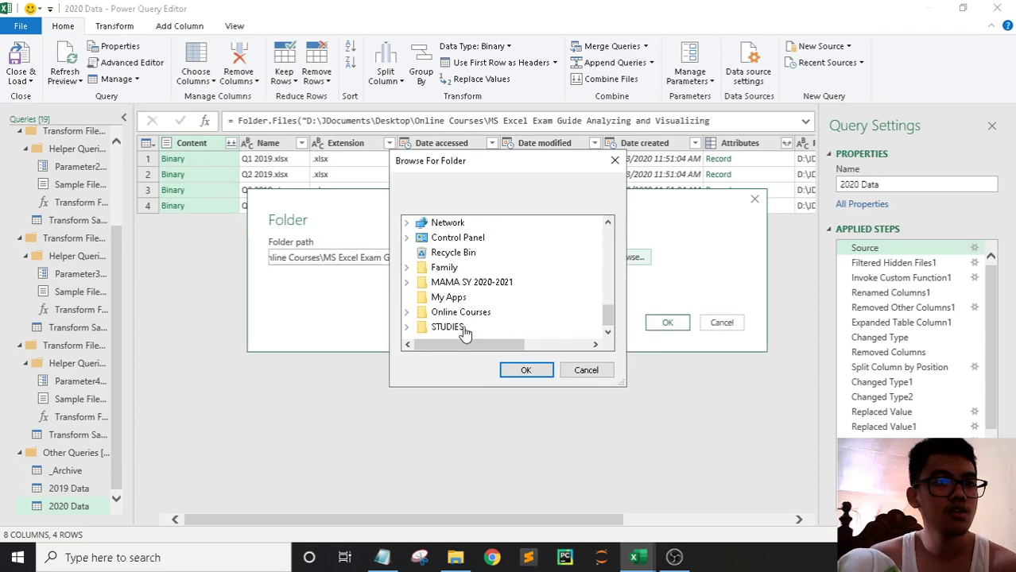
{"action": "left_click", "coordinate": [461, 326]}
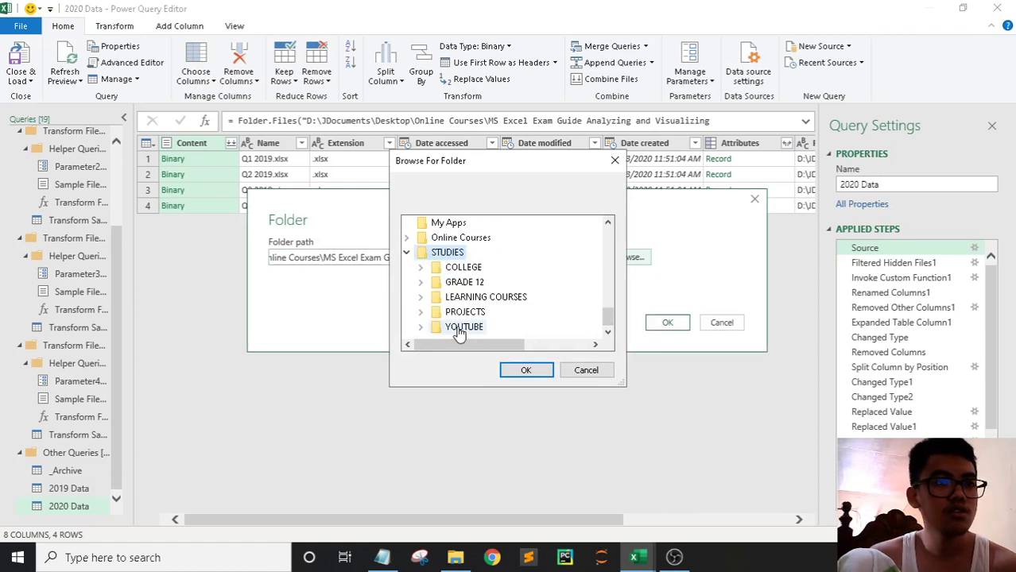
{"action": "scroll", "coordinate": [473, 288], "scroll_direction": "up", "scroll_amount": 1}
{"action": "left_click", "coordinate": [469, 282]}
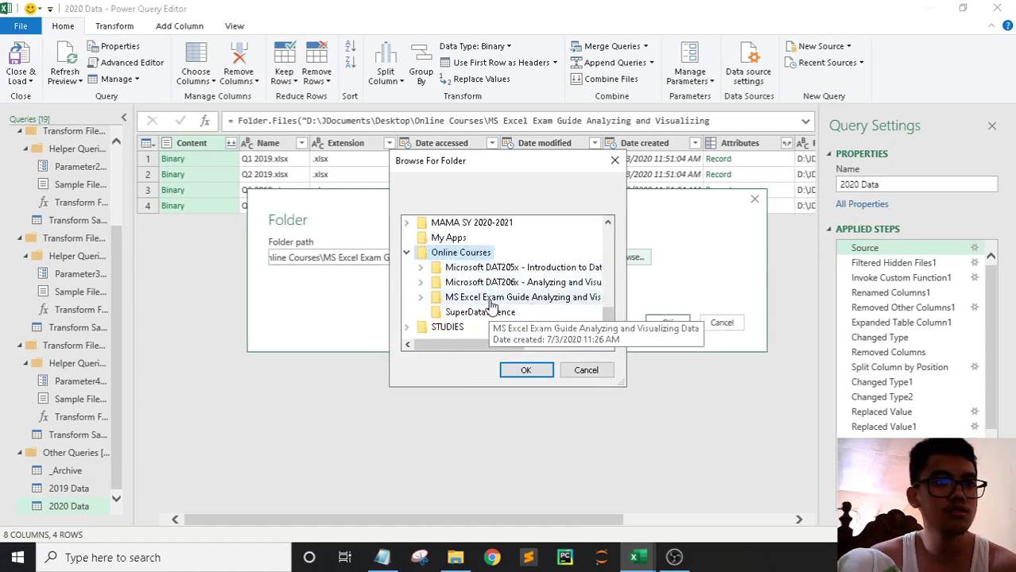
{"action": "left_click", "coordinate": [490, 301]}
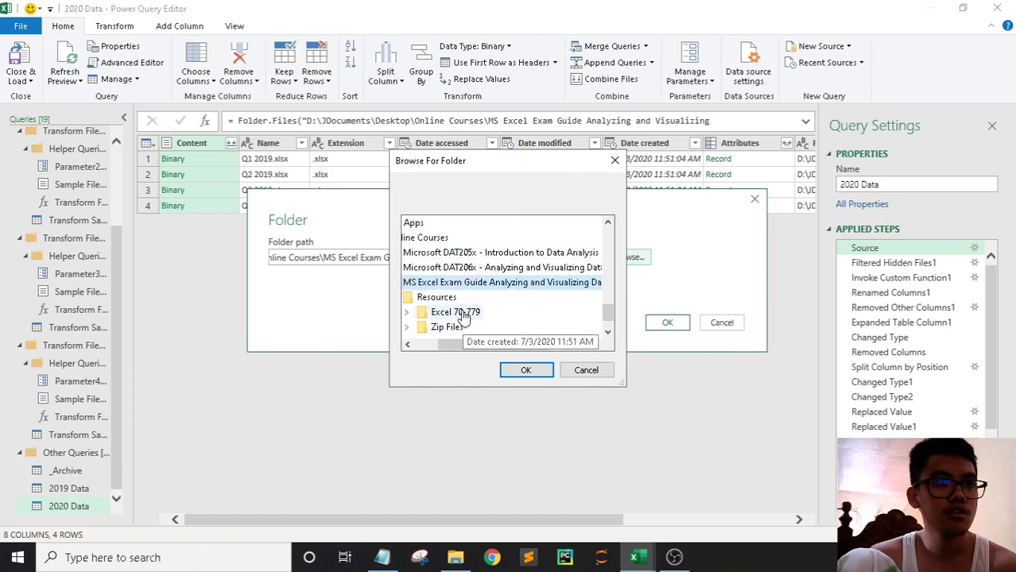
{"action": "left_click", "coordinate": [457, 313]}
{"action": "left_click", "coordinate": [469, 268]}
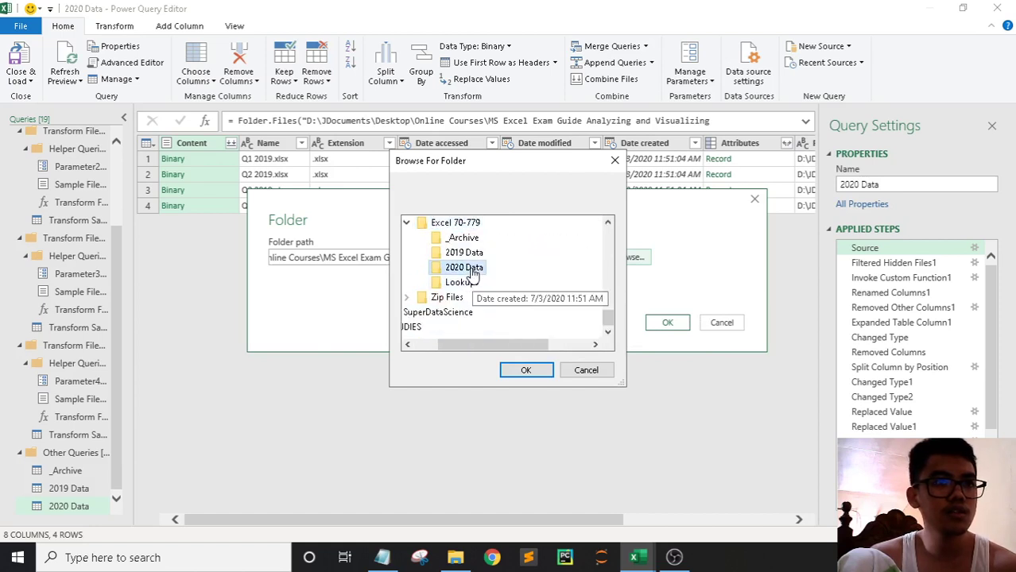
{"action": "left_click", "coordinate": [525, 370]}
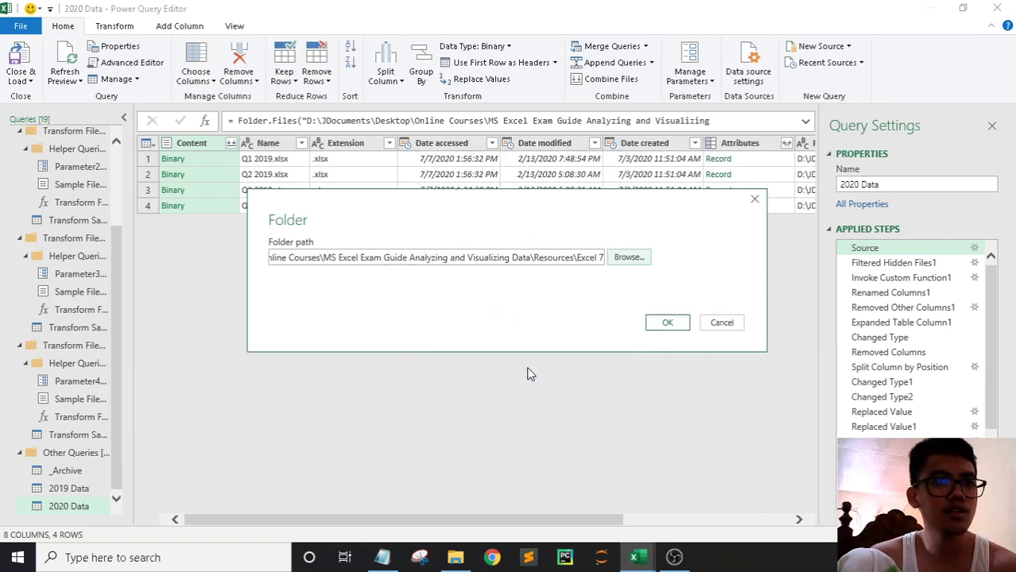
{"action": "left_click", "coordinate": [597, 257]}
{"action": "type", "text": "70-779\\2020 Data"}
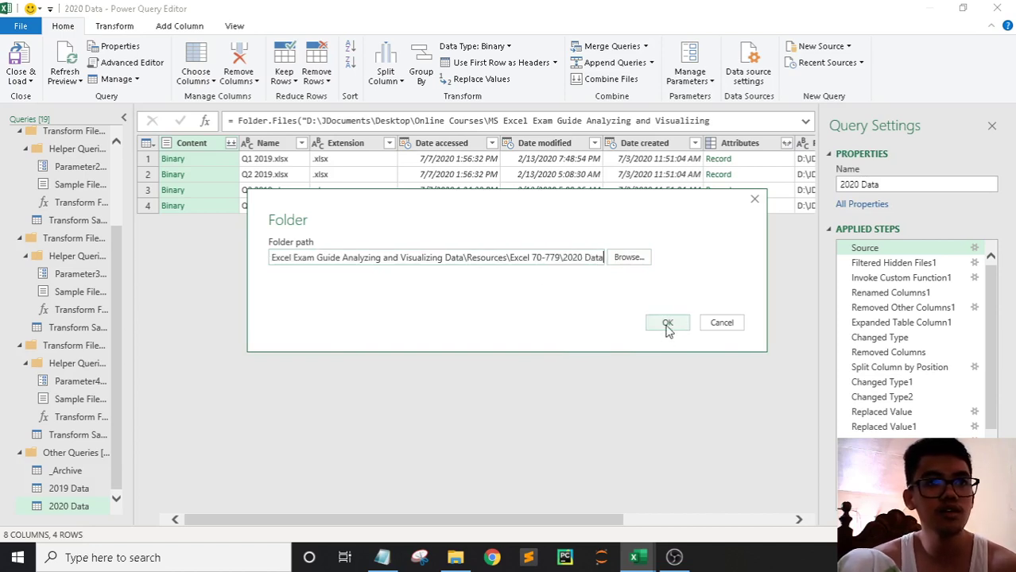
{"action": "left_click", "coordinate": [666, 323]}
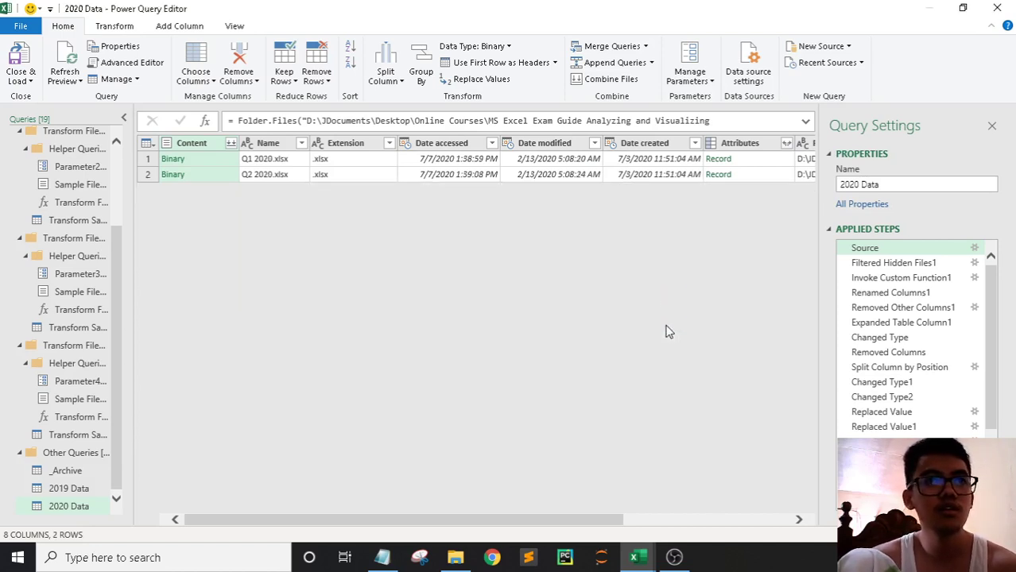
Step: Preview the final 2020 Data result, 87 rows by 14 columns, checking row 17's UnitCode
{"action": "left_click", "coordinate": [898, 352]}
{"action": "scroll", "coordinate": [902, 361], "scroll_direction": "down", "scroll_amount": 2}
{"action": "left_click", "coordinate": [882, 440]}
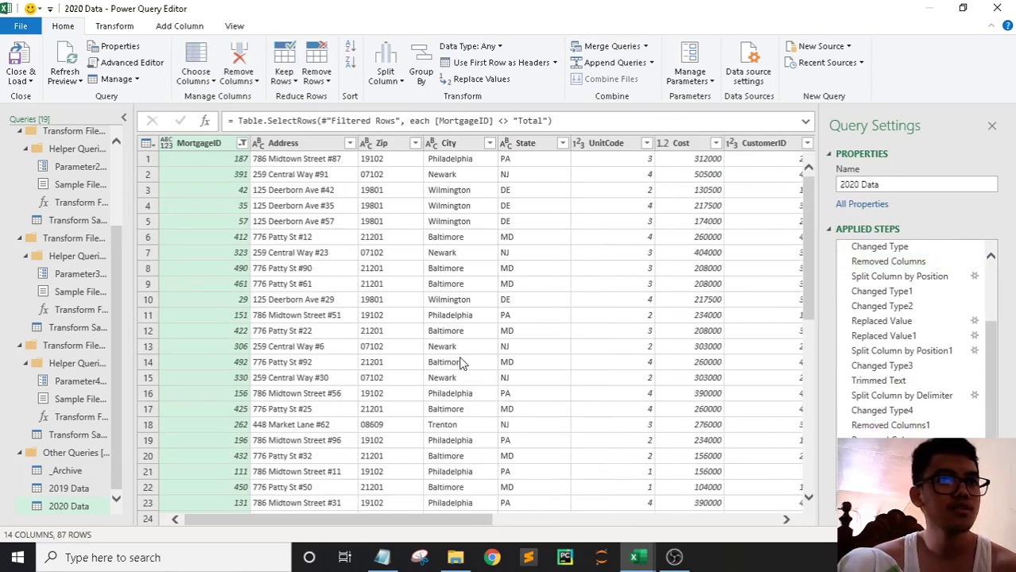
{"action": "scroll", "coordinate": [398, 492], "scroll_direction": "down", "scroll_amount": 1}
{"action": "left_click_drag", "start_coordinate": [379, 521], "coordinate": [559, 523]}
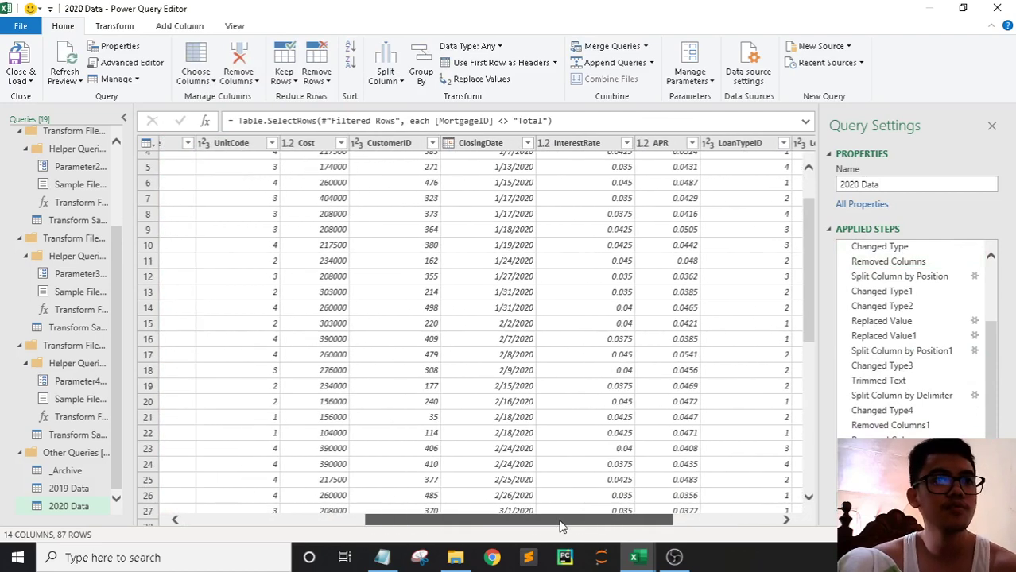
{"action": "scroll", "coordinate": [546, 274], "scroll_direction": "down", "scroll_amount": 1}
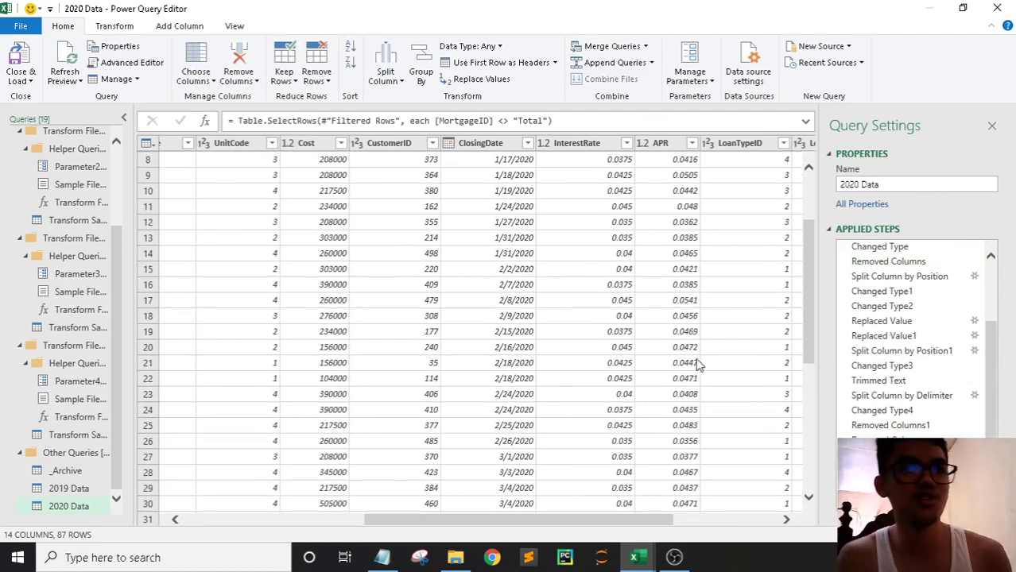
{"action": "scroll", "coordinate": [621, 378], "scroll_direction": "up", "scroll_amount": 2}
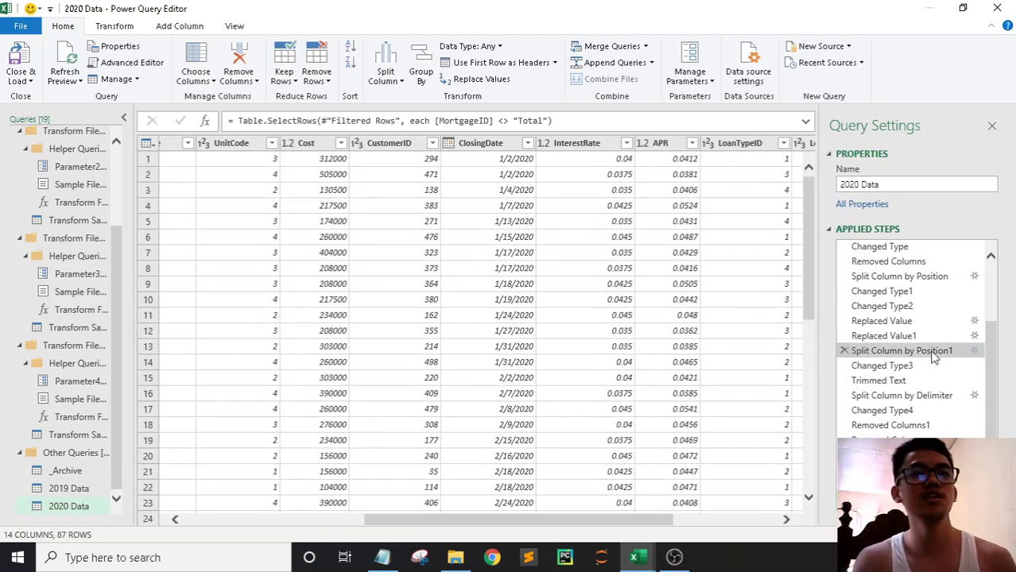
{"action": "scroll", "coordinate": [901, 383], "scroll_direction": "up", "scroll_amount": 3}
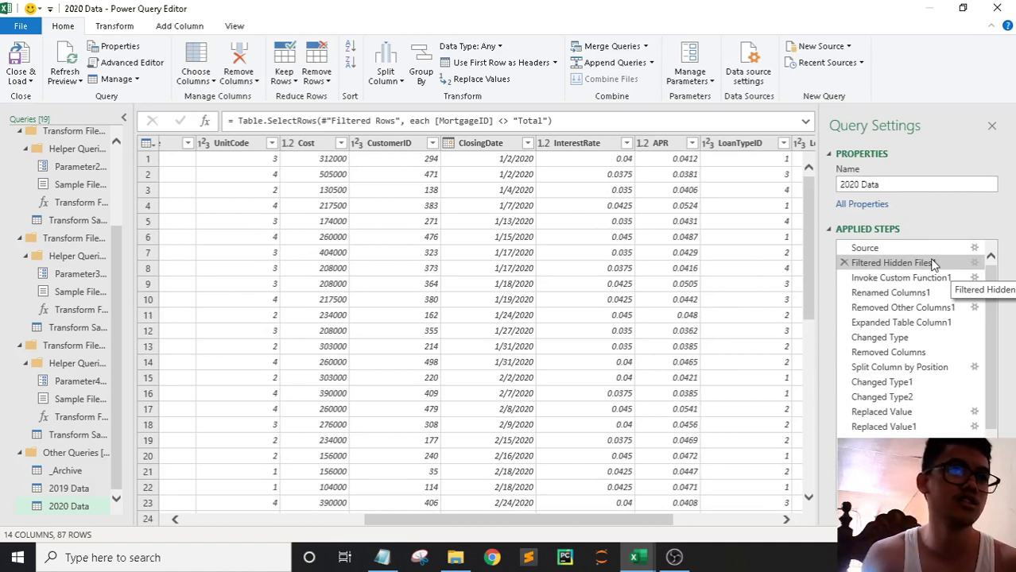
{"action": "left_click_drag", "start_coordinate": [455, 520], "coordinate": [266, 498]}
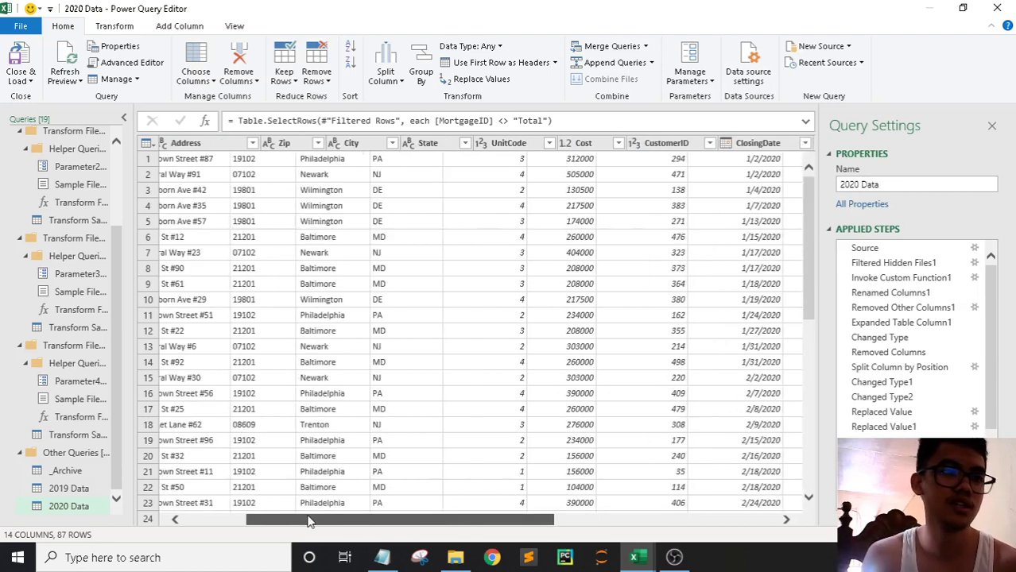
{"action": "left_click", "coordinate": [623, 409]}
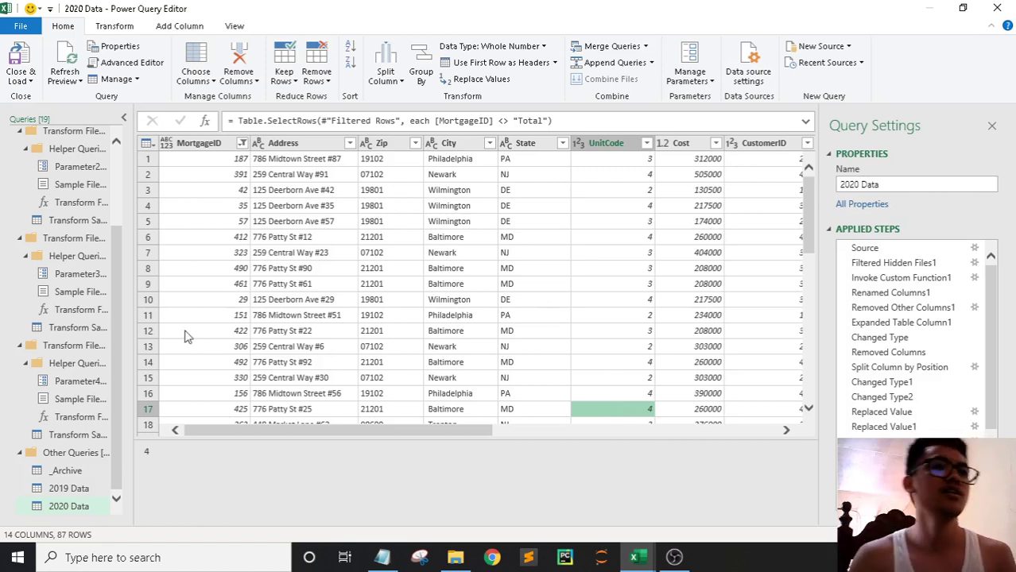
{"action": "left_click", "coordinate": [382, 558]}
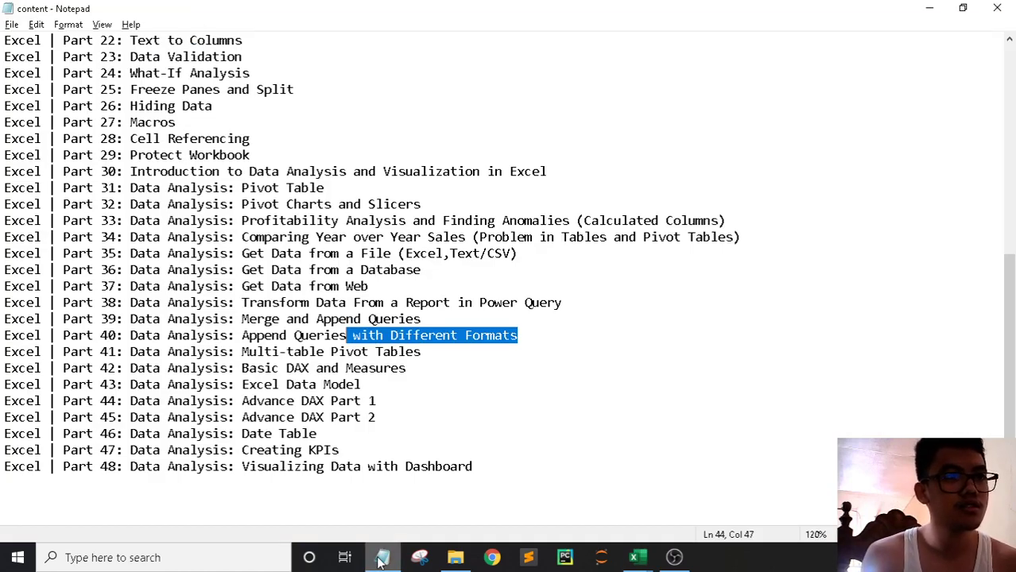
{"action": "left_click", "coordinate": [382, 559]}
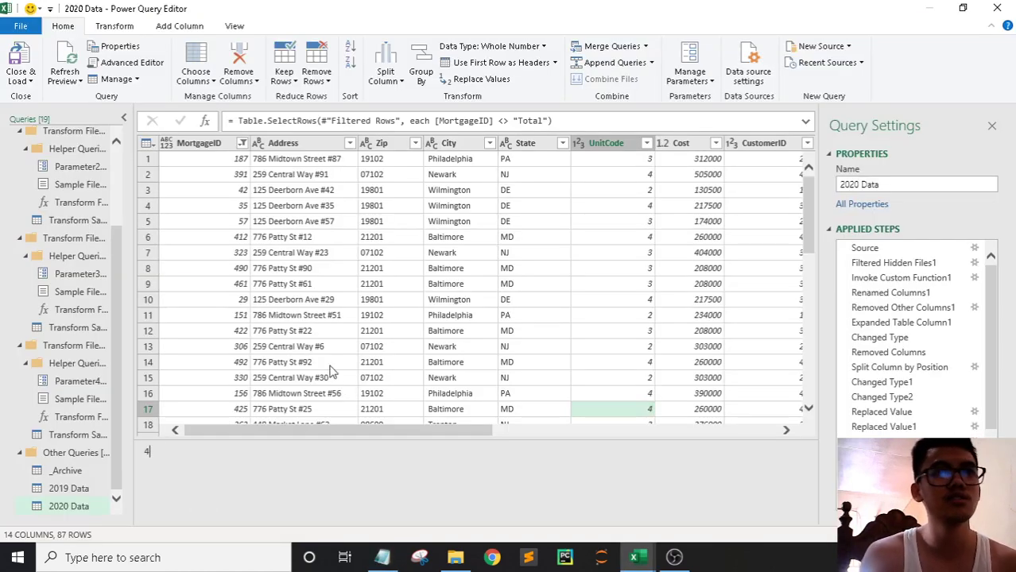
Step: Append 2019 Data and 2020 Data to _Archive as three or more tables
{"action": "left_click", "coordinate": [67, 471]}
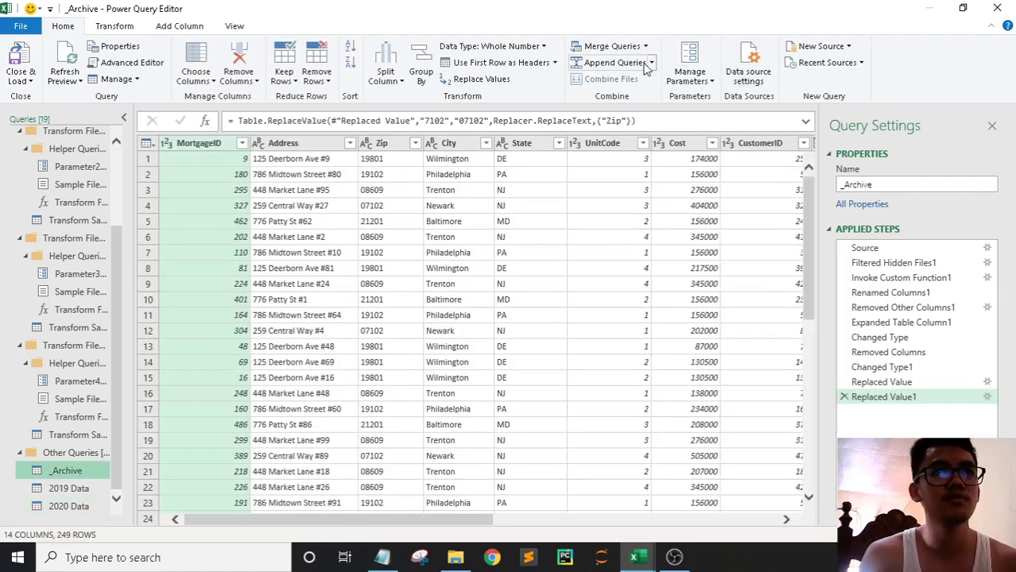
{"action": "left_click", "coordinate": [617, 64]}
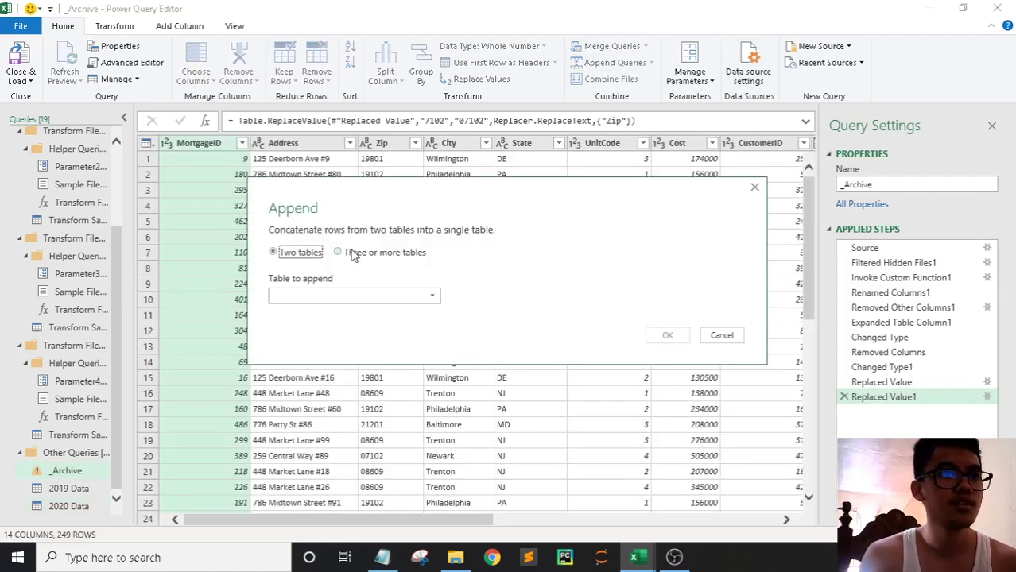
{"action": "left_click", "coordinate": [353, 253]}
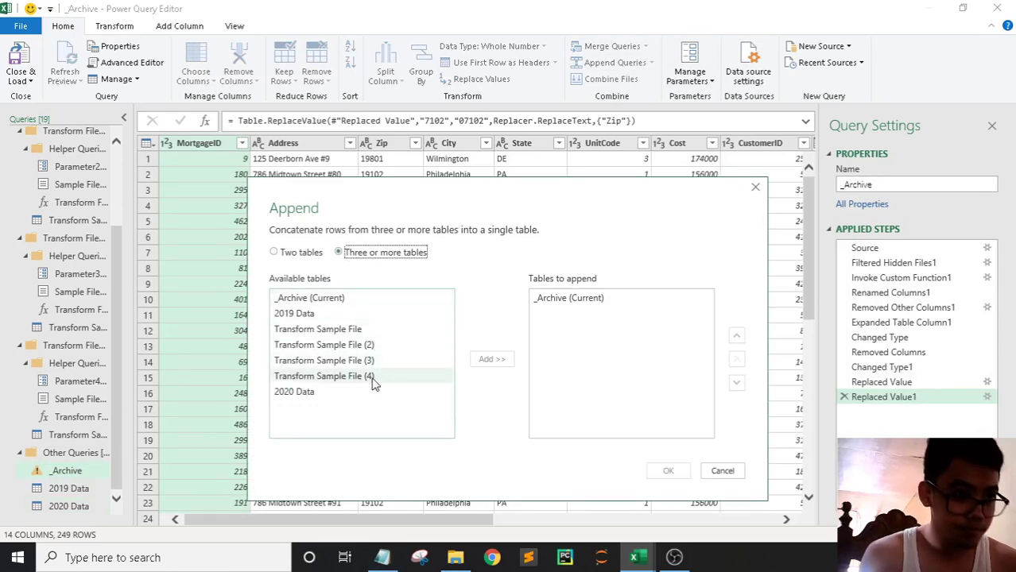
{"action": "left_click", "coordinate": [306, 313]}
{"action": "left_click", "coordinate": [486, 361]}
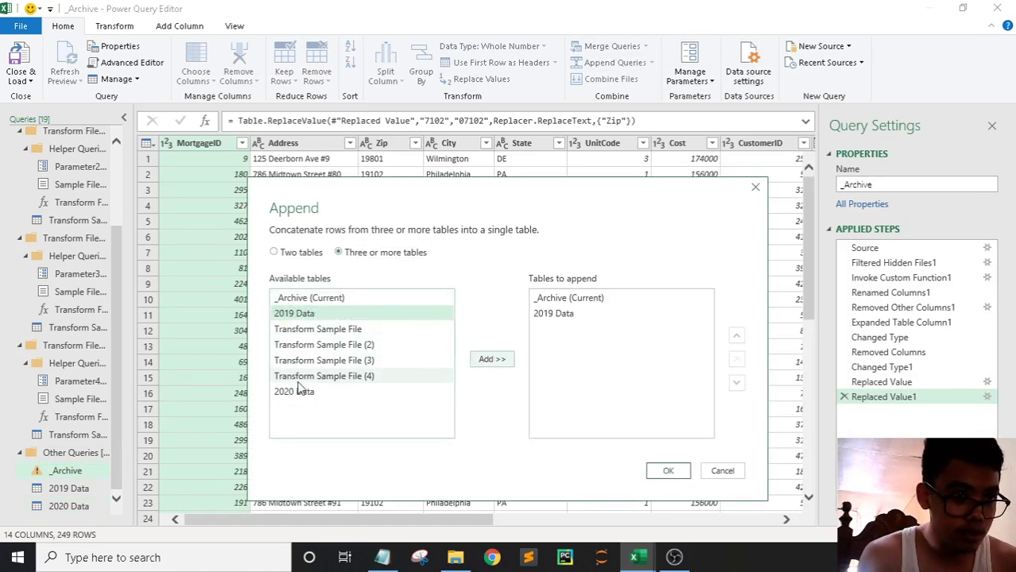
{"action": "left_click", "coordinate": [295, 391]}
{"action": "left_click", "coordinate": [491, 360]}
{"action": "left_click", "coordinate": [672, 472]}
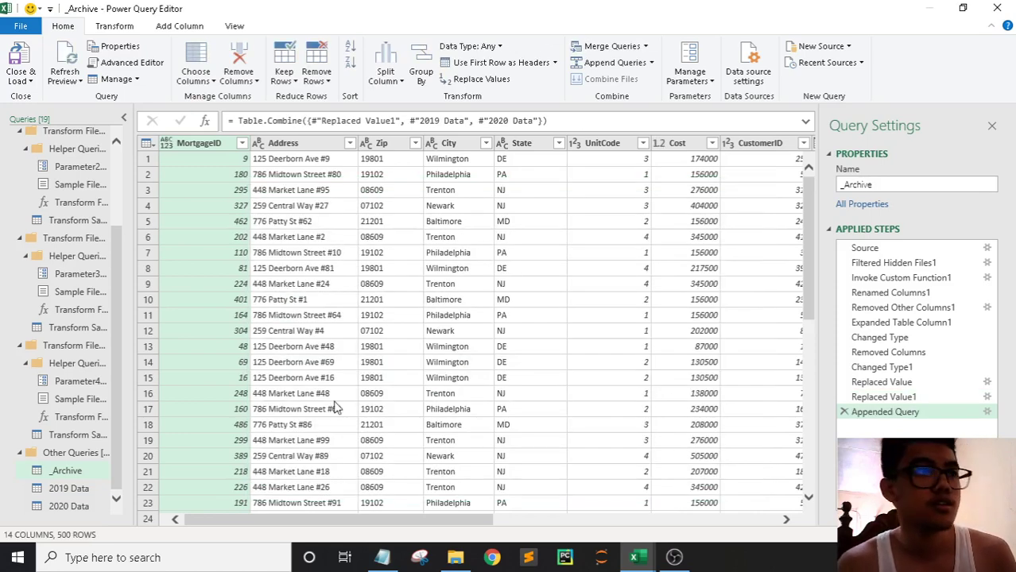
Step: Scroll the appended _Archive rows down to row 500, then open the Close & Load dropdown
{"action": "scroll", "coordinate": [341, 401], "scroll_direction": "down", "scroll_amount": 3}
{"action": "scroll", "coordinate": [373, 373], "scroll_direction": "down", "scroll_amount": 5}
{"action": "scroll", "coordinate": [386, 366], "scroll_direction": "down", "scroll_amount": 6}
{"action": "scroll", "coordinate": [386, 379], "scroll_direction": "down", "scroll_amount": 5}
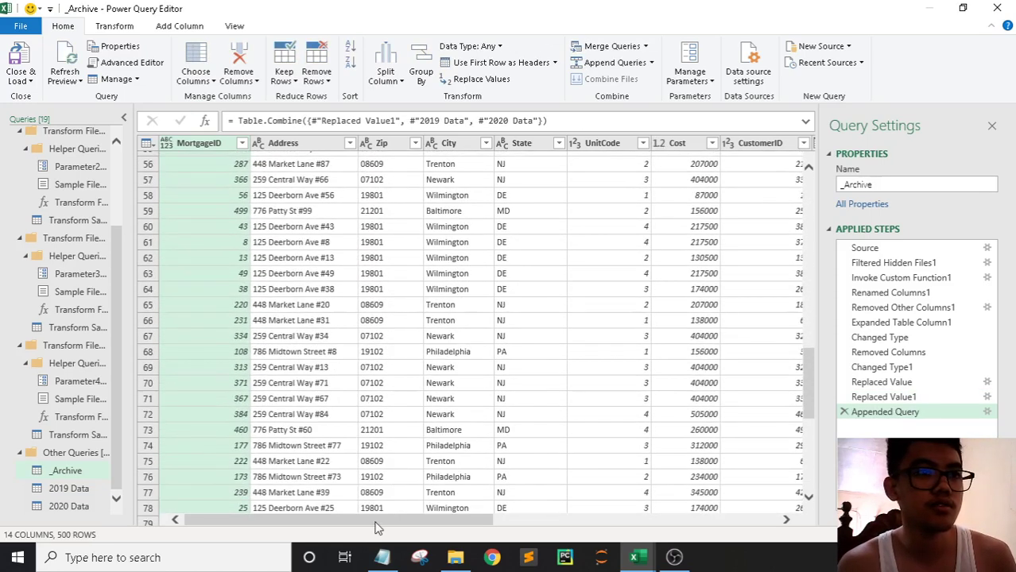
{"action": "left_click_drag", "start_coordinate": [376, 521], "coordinate": [523, 520]}
{"action": "scroll", "coordinate": [589, 364], "scroll_direction": "down", "scroll_amount": 7}
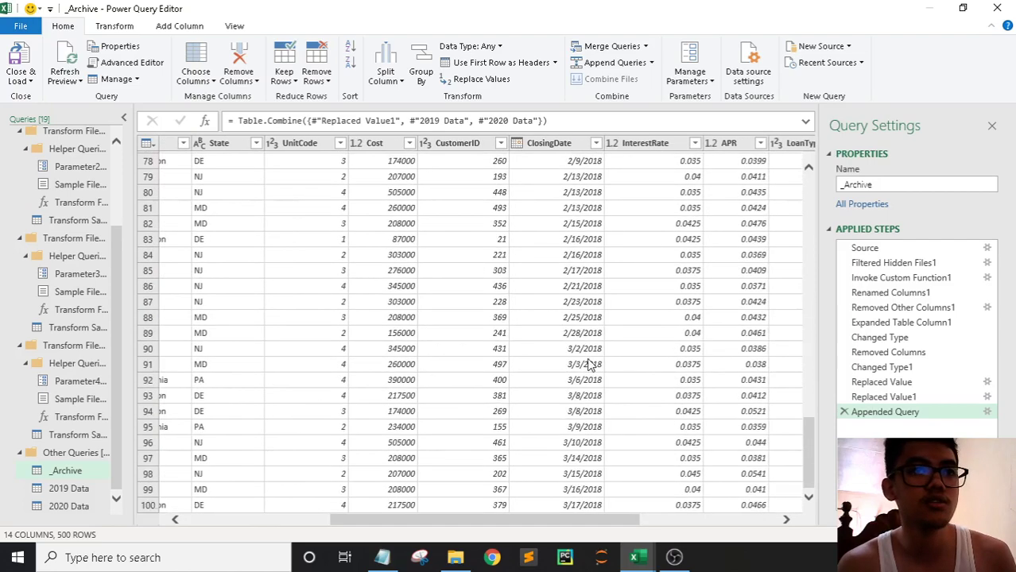
{"action": "scroll", "coordinate": [589, 364], "scroll_direction": "down", "scroll_amount": 7}
{"action": "scroll", "coordinate": [590, 366], "scroll_direction": "down", "scroll_amount": 7}
{"action": "scroll", "coordinate": [592, 367], "scroll_direction": "down", "scroll_amount": 5}
{"action": "scroll", "coordinate": [592, 372], "scroll_direction": "down", "scroll_amount": 9}
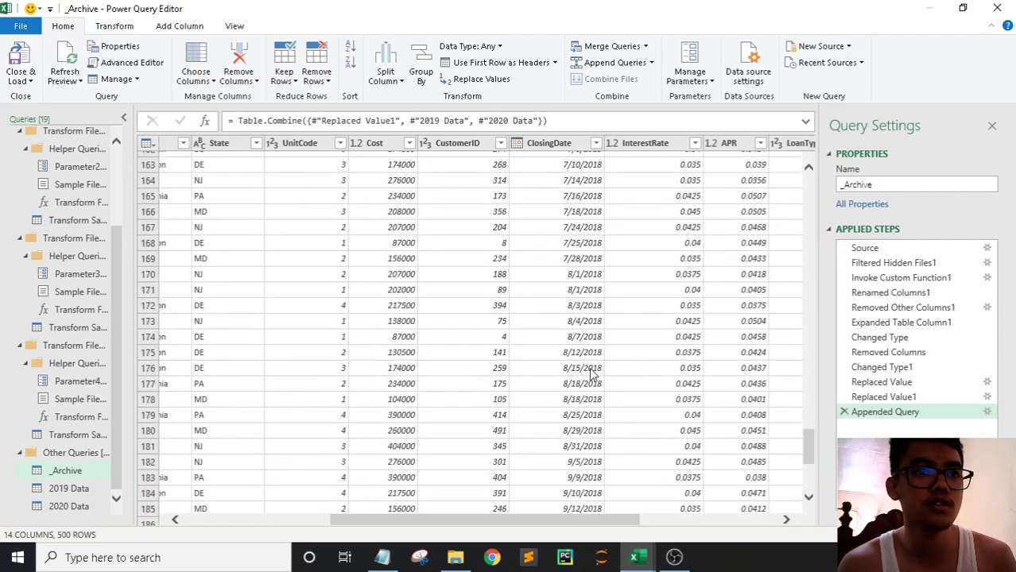
{"action": "scroll", "coordinate": [590, 373], "scroll_direction": "down", "scroll_amount": 9}
{"action": "scroll", "coordinate": [590, 373], "scroll_direction": "down", "scroll_amount": 12}
{"action": "scroll", "coordinate": [590, 375], "scroll_direction": "down", "scroll_amount": 6}
{"action": "scroll", "coordinate": [590, 375], "scroll_direction": "down", "scroll_amount": 9}
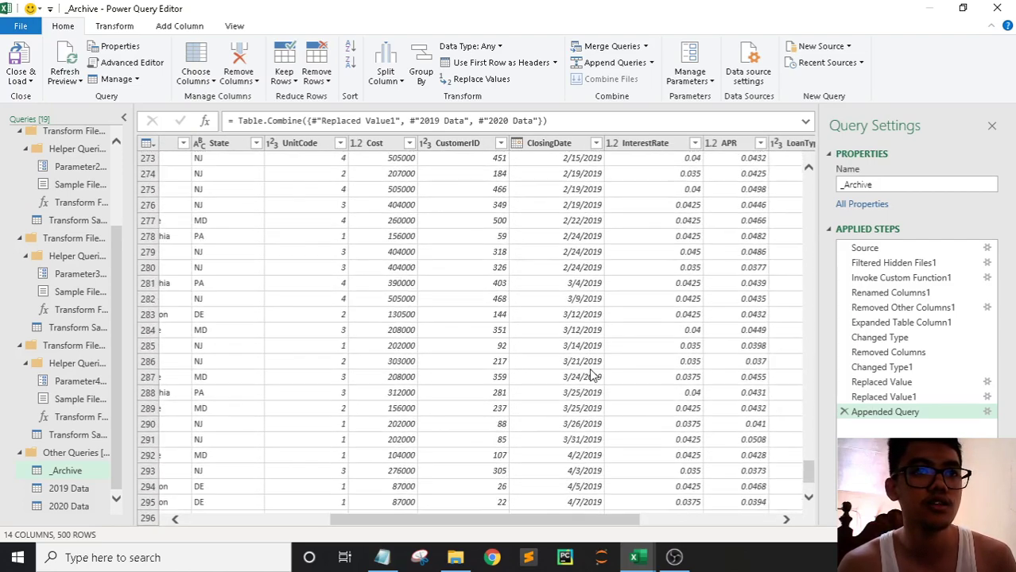
{"action": "scroll", "coordinate": [592, 375], "scroll_direction": "down", "scroll_amount": 2}
{"action": "scroll", "coordinate": [596, 377], "scroll_direction": "down", "scroll_amount": 16}
{"action": "scroll", "coordinate": [600, 378], "scroll_direction": "down", "scroll_amount": 15}
{"action": "scroll", "coordinate": [606, 379], "scroll_direction": "down", "scroll_amount": 7}
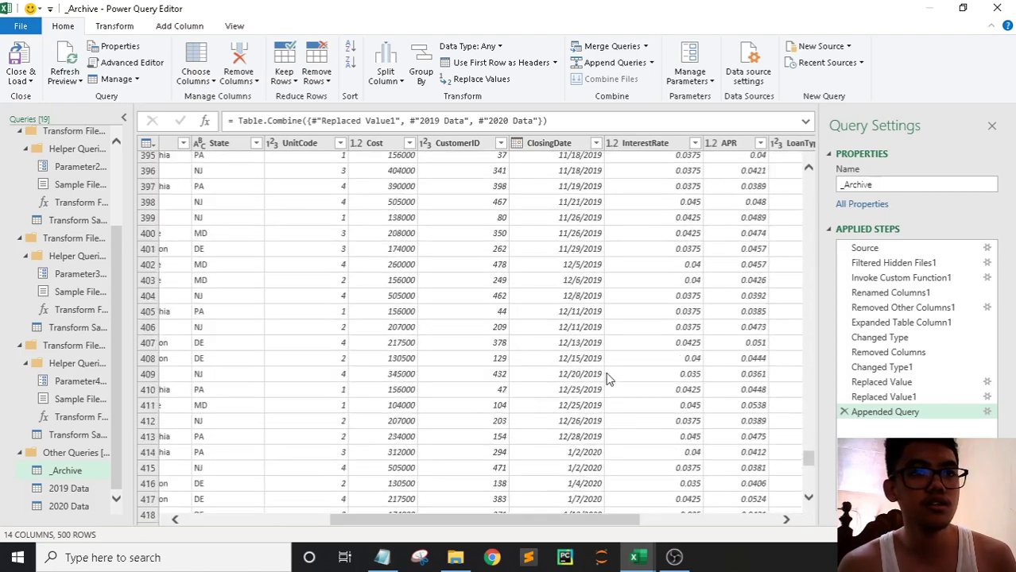
{"action": "scroll", "coordinate": [606, 380], "scroll_direction": "down", "scroll_amount": 10}
{"action": "scroll", "coordinate": [604, 377], "scroll_direction": "down", "scroll_amount": 9}
{"action": "scroll", "coordinate": [600, 380], "scroll_direction": "down", "scroll_amount": 9}
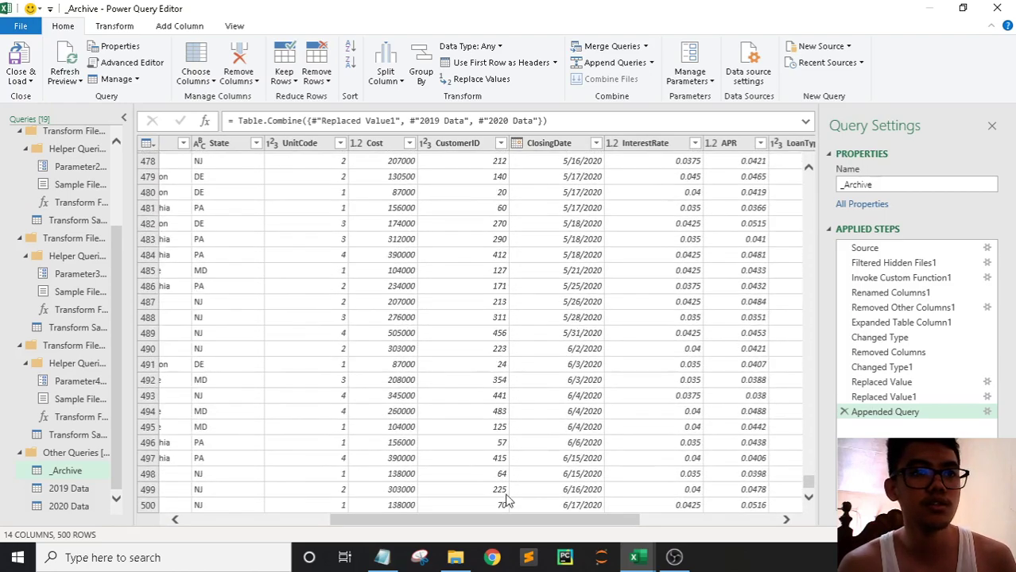
{"action": "left_click_drag", "start_coordinate": [509, 519], "coordinate": [338, 520]}
{"action": "left_click", "coordinate": [334, 302]}
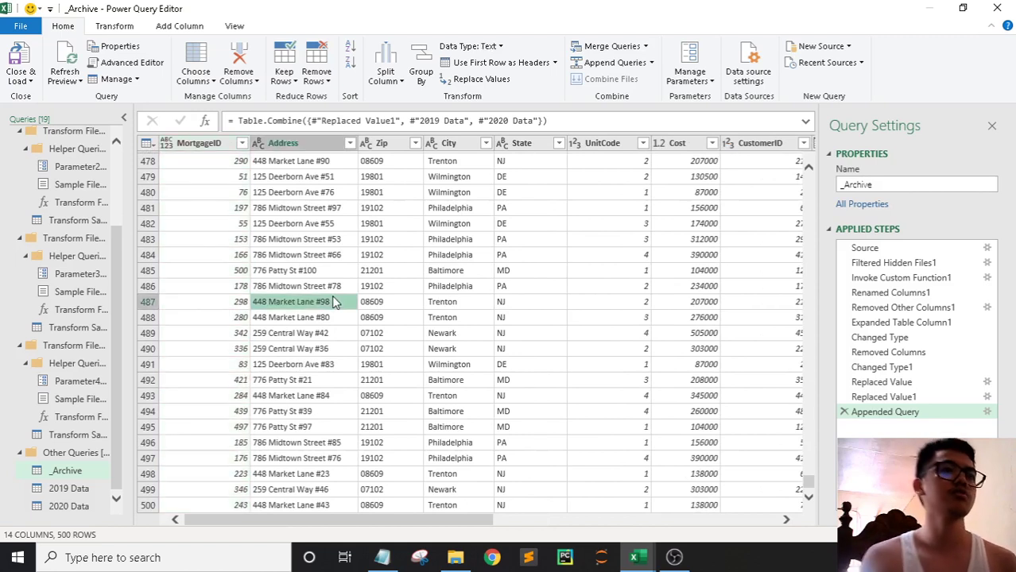
{"action": "left_click", "coordinate": [21, 83]}
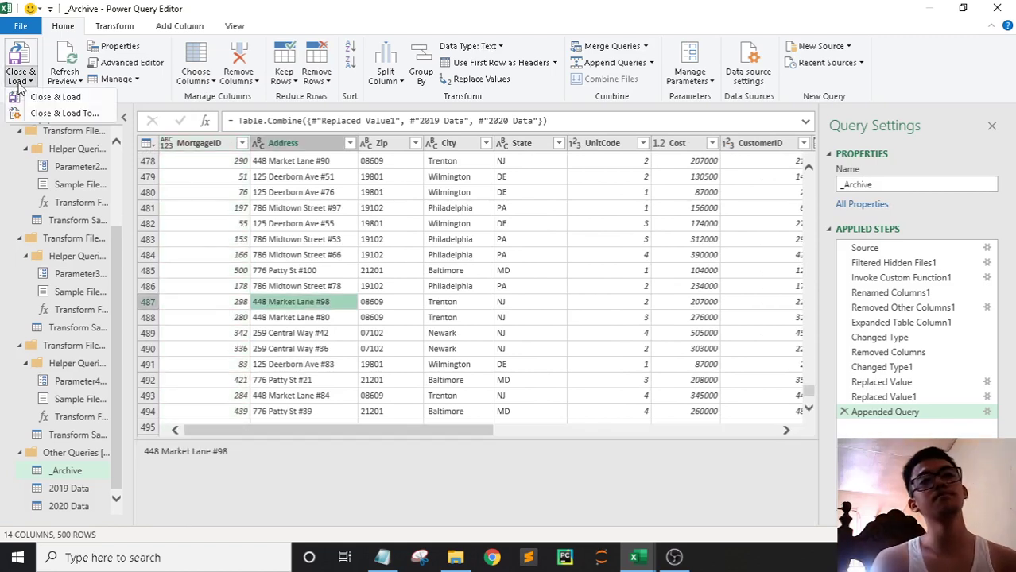